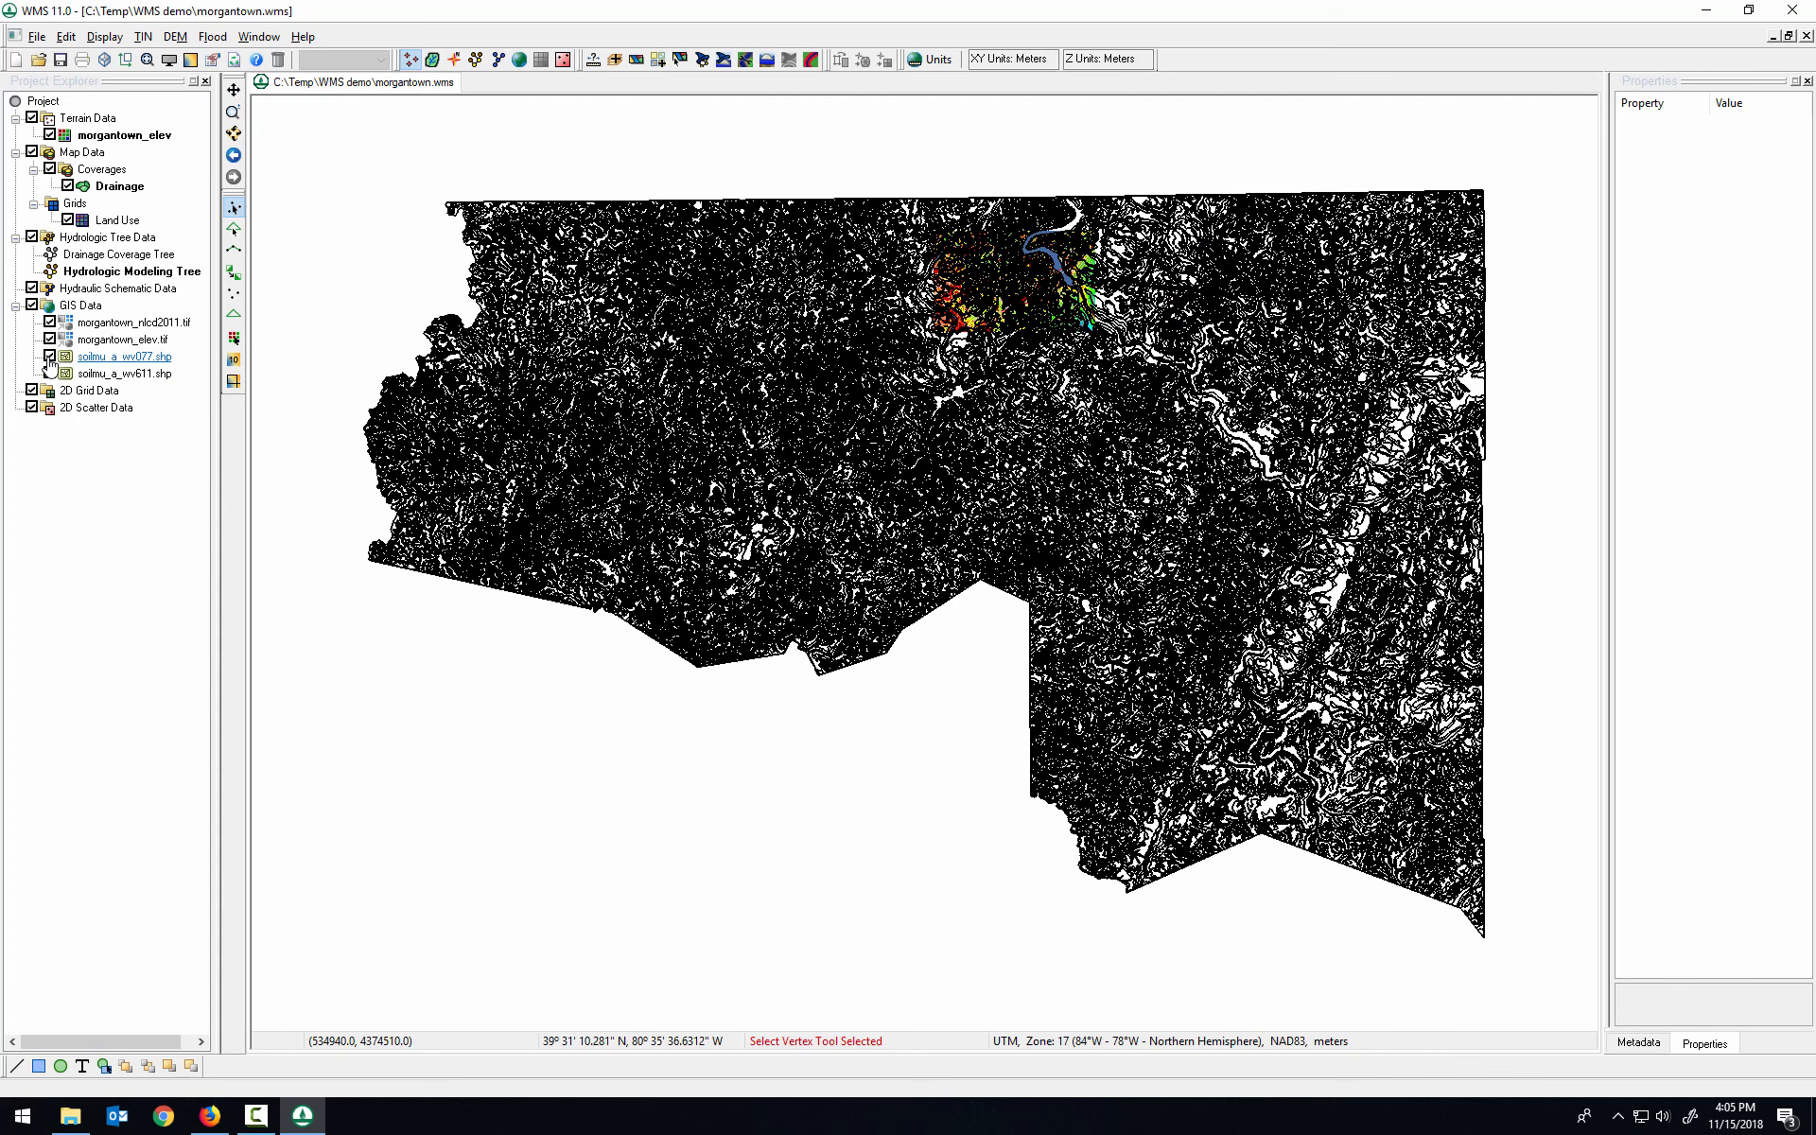
Step: Toggle the visibility of soilmu_a_wv077.shp and soilmu_a_wv611.shp to check which one covers the watershed raster area
click(50, 356)
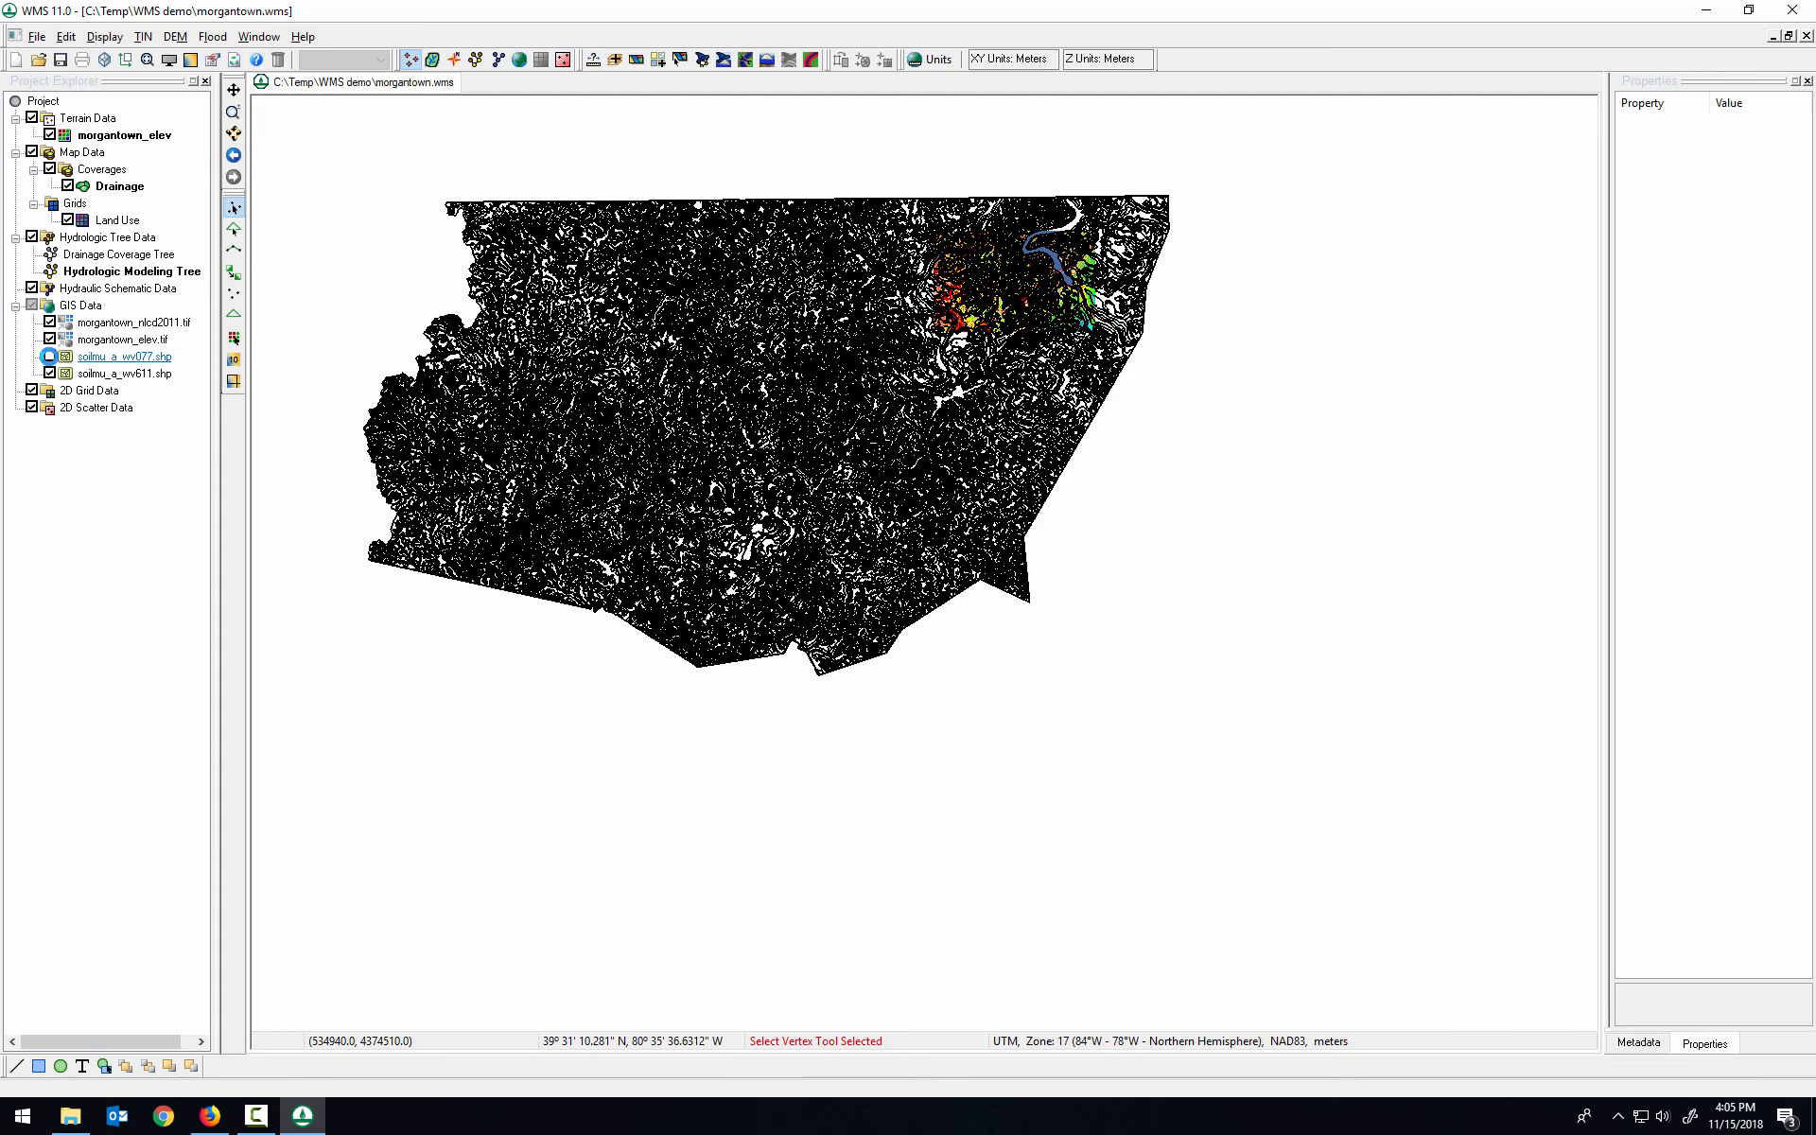
click(51, 356)
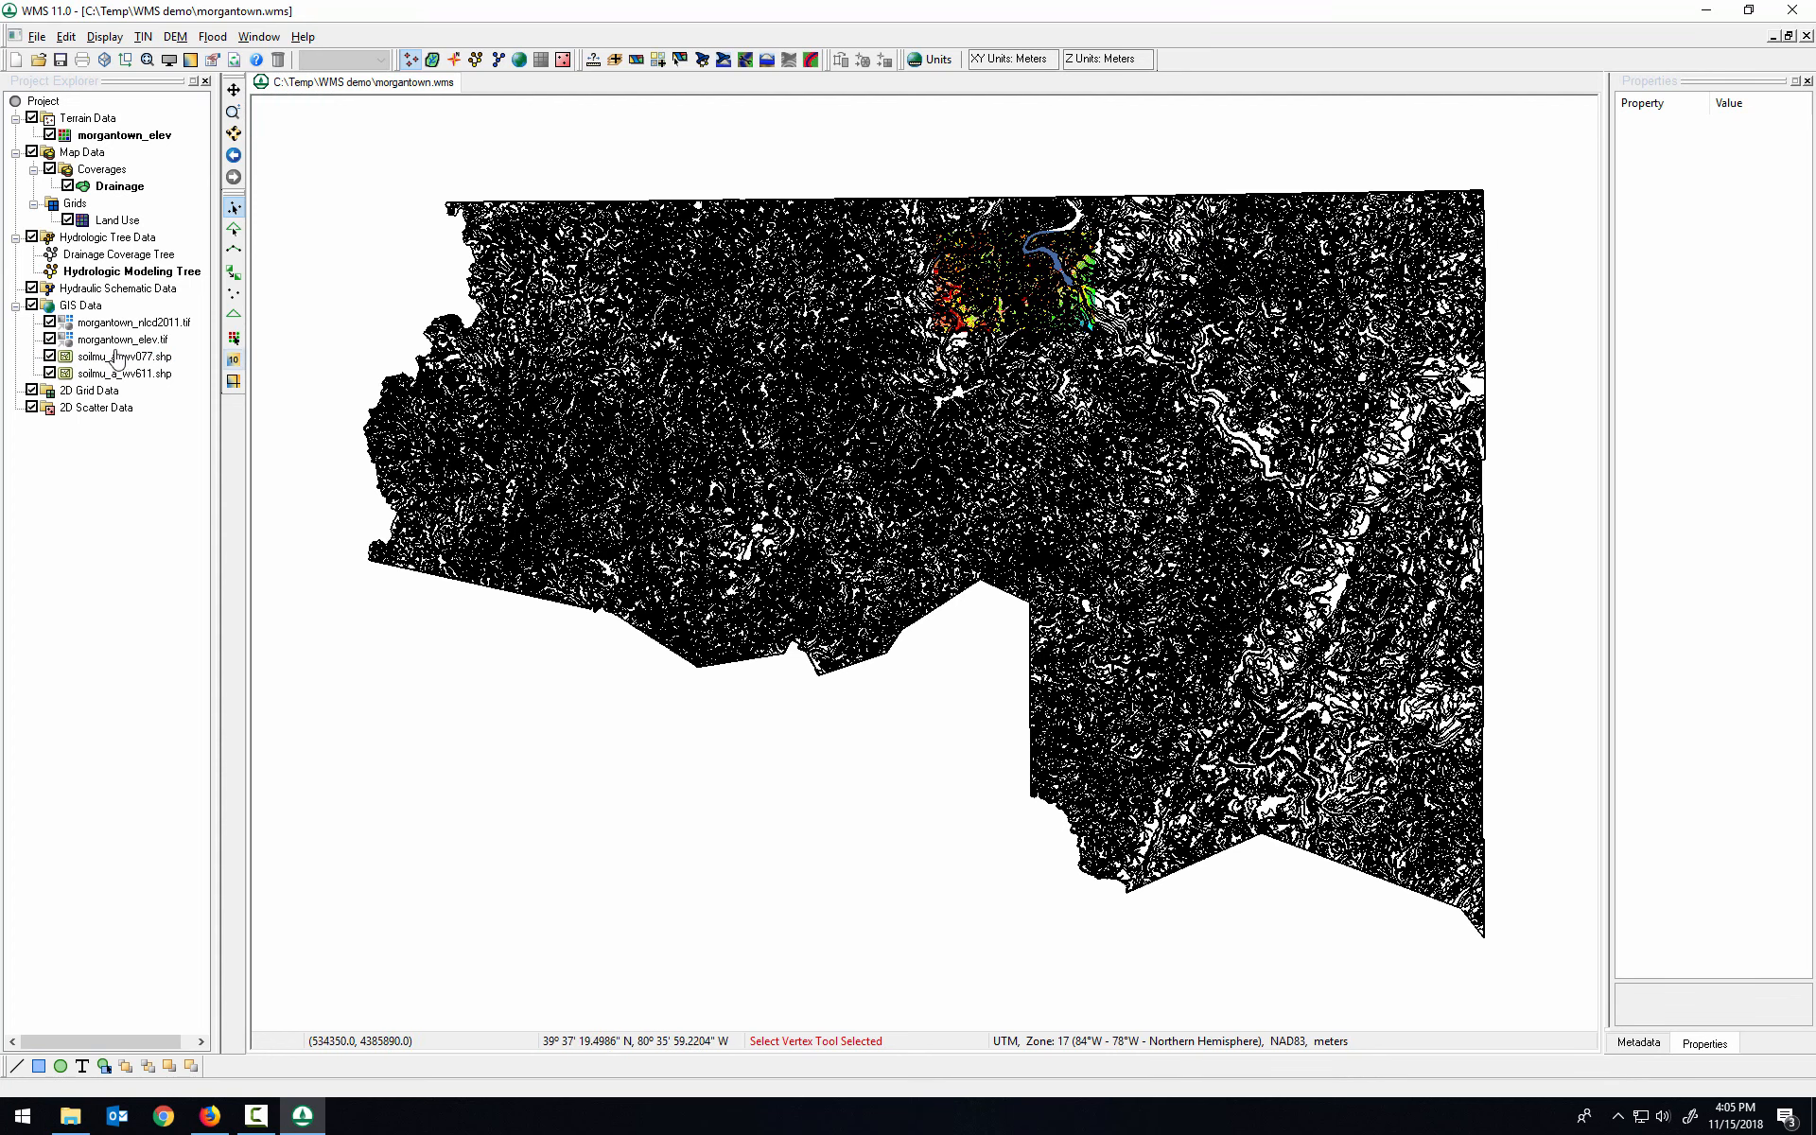
click(50, 373)
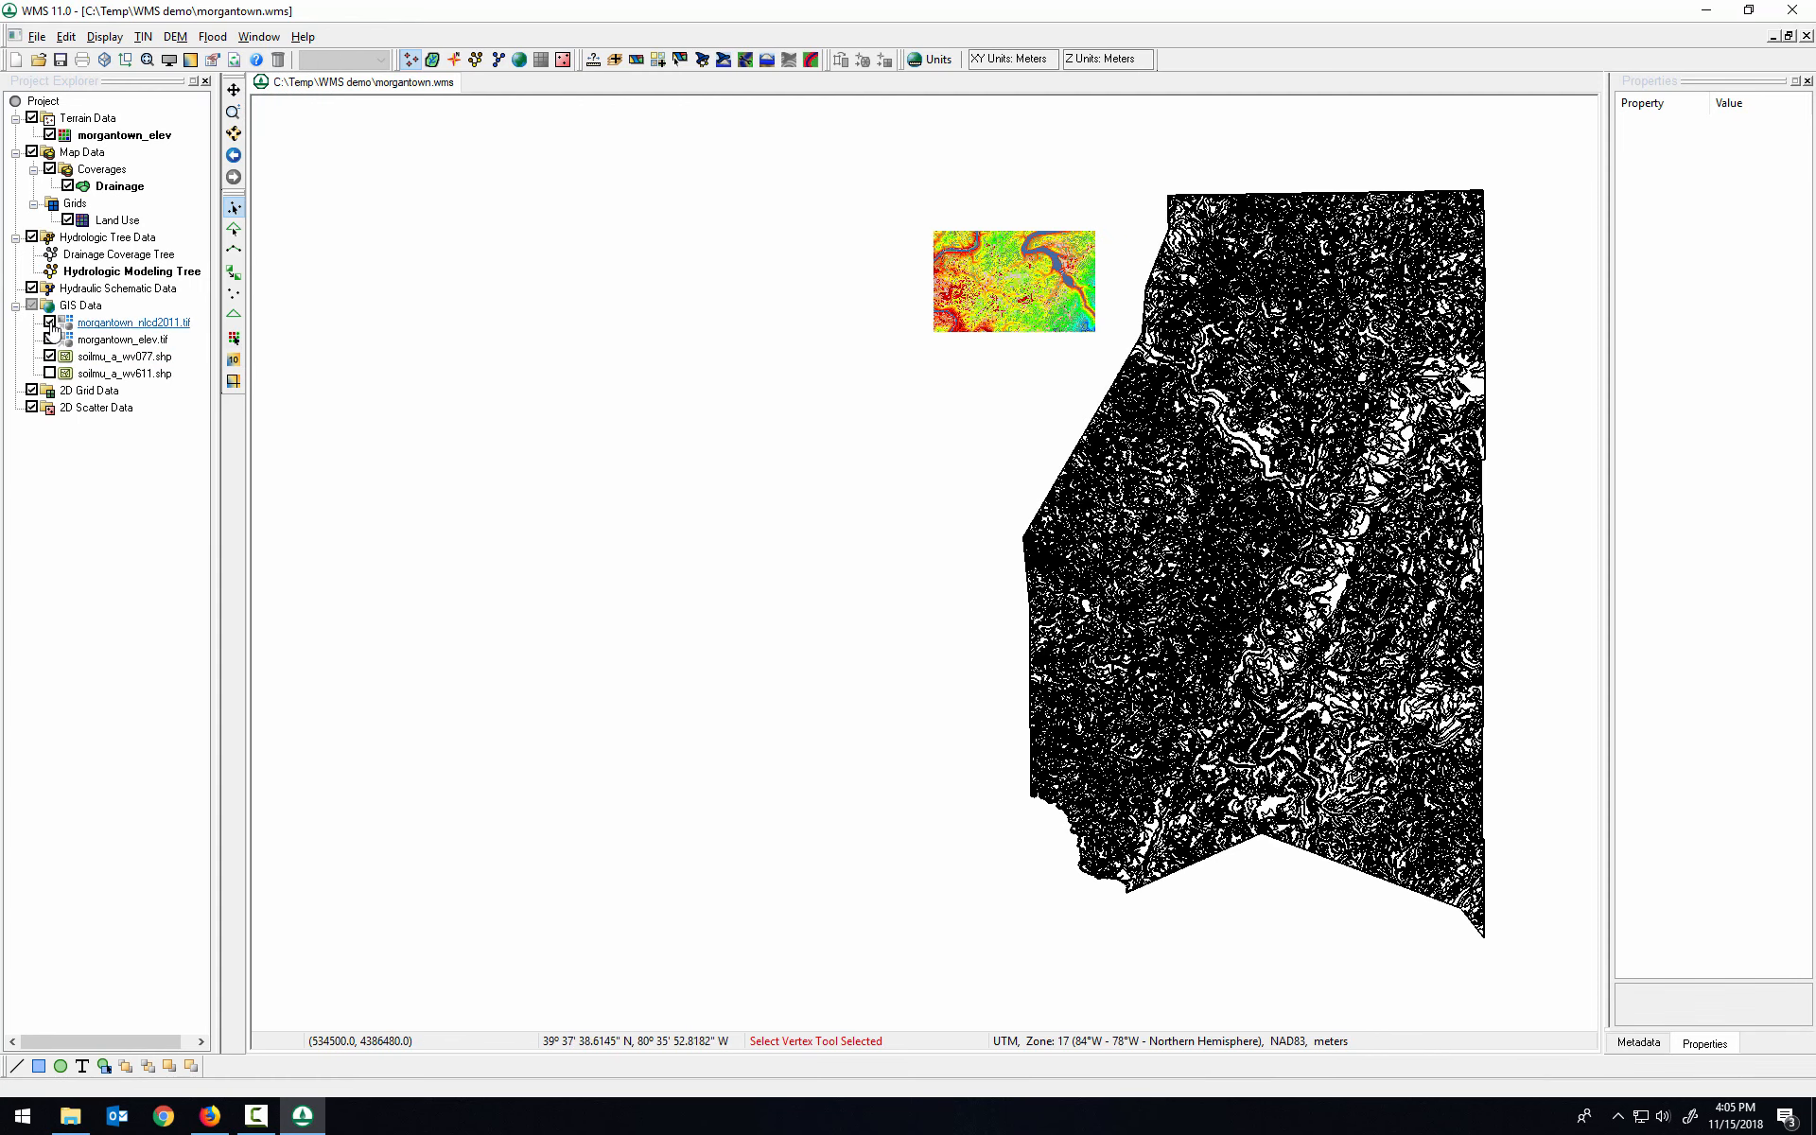
click(47, 373)
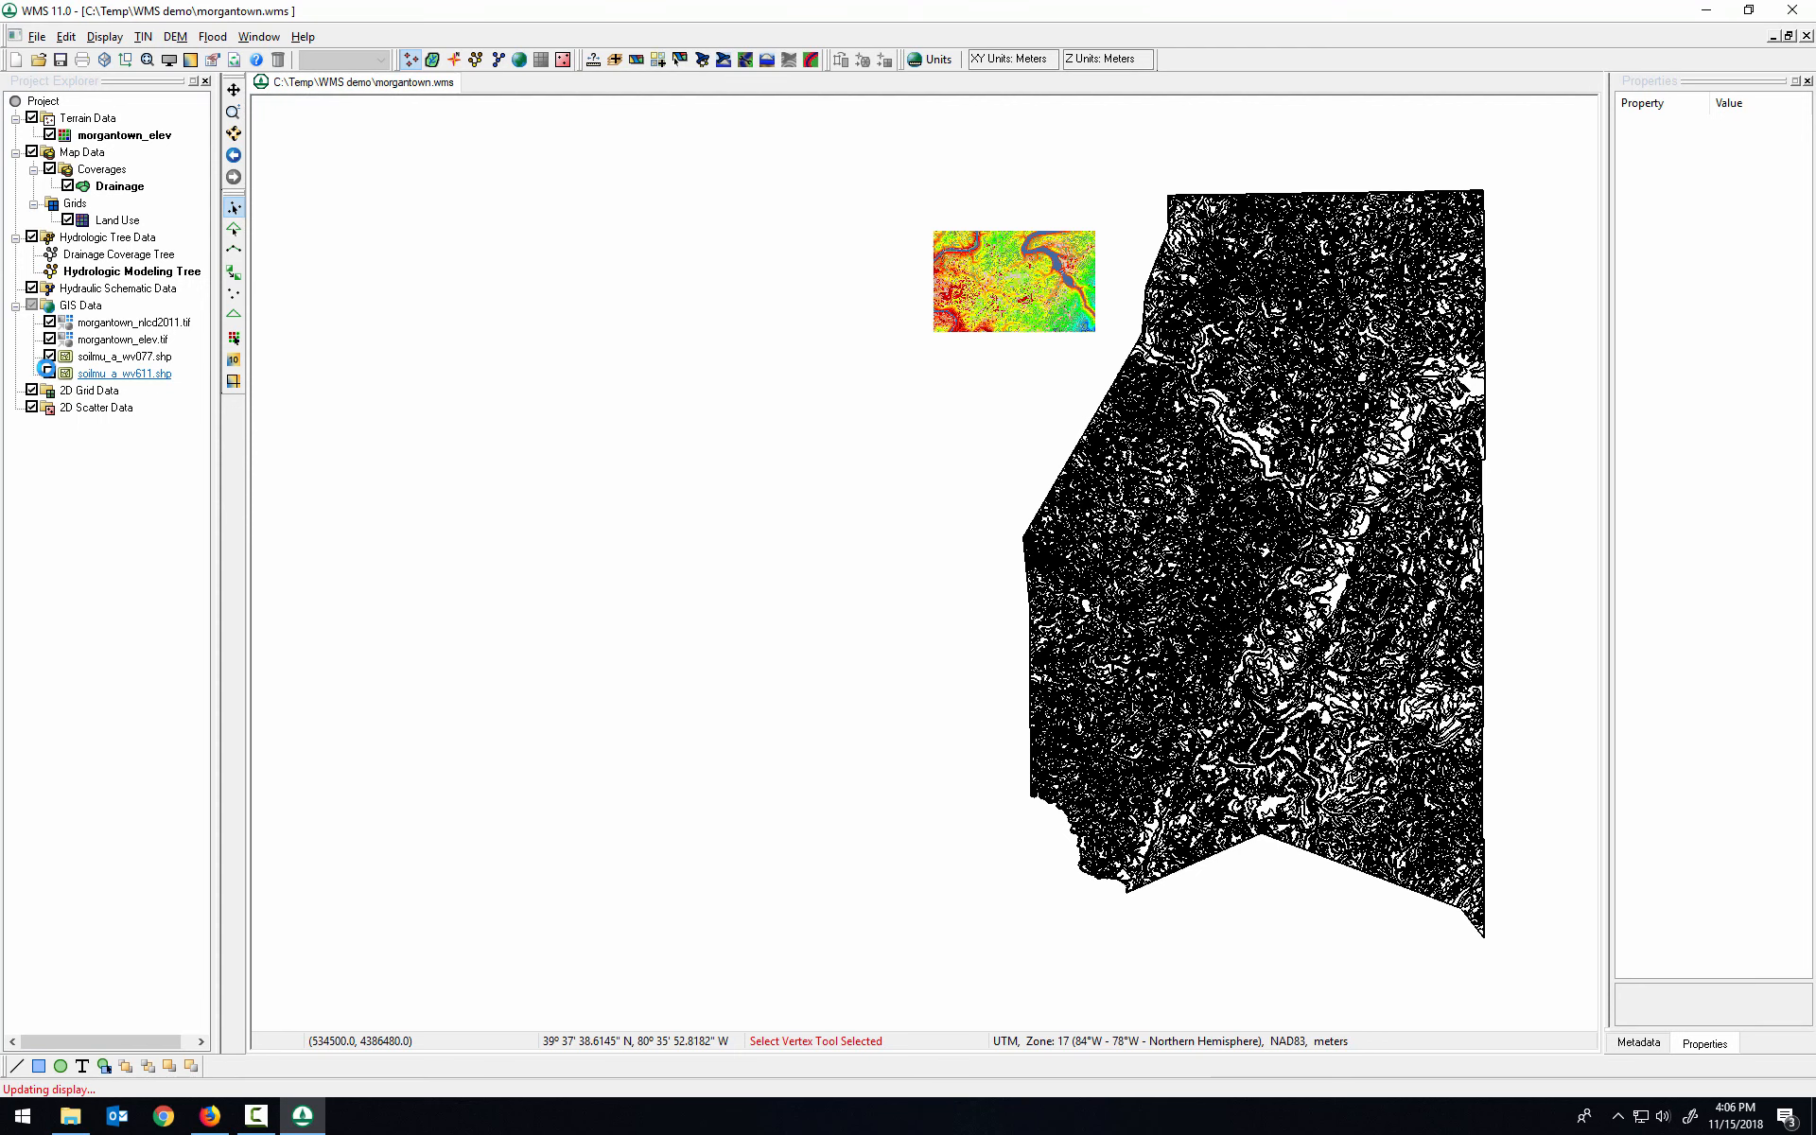
Step: Hide and delete the soilmu_a_wv077.shp layer and save the project
click(51, 357)
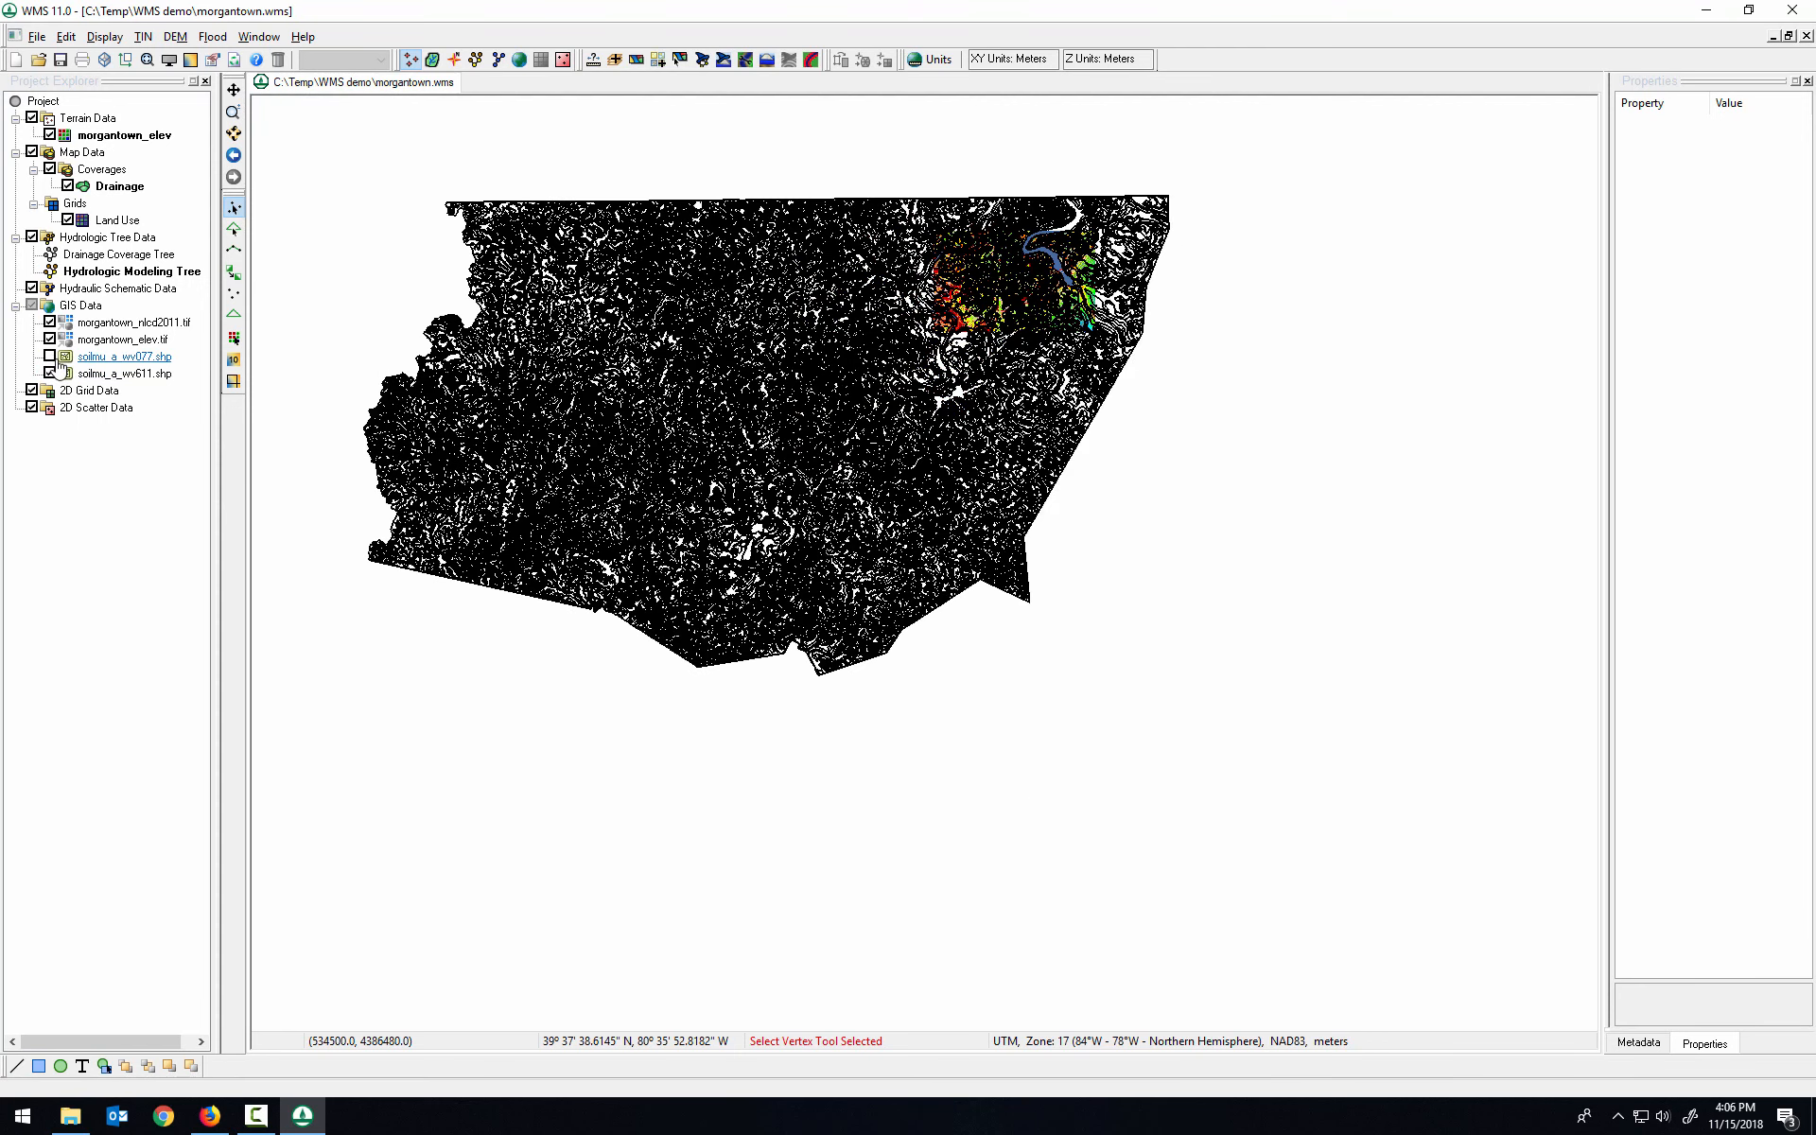
right_click(126, 361)
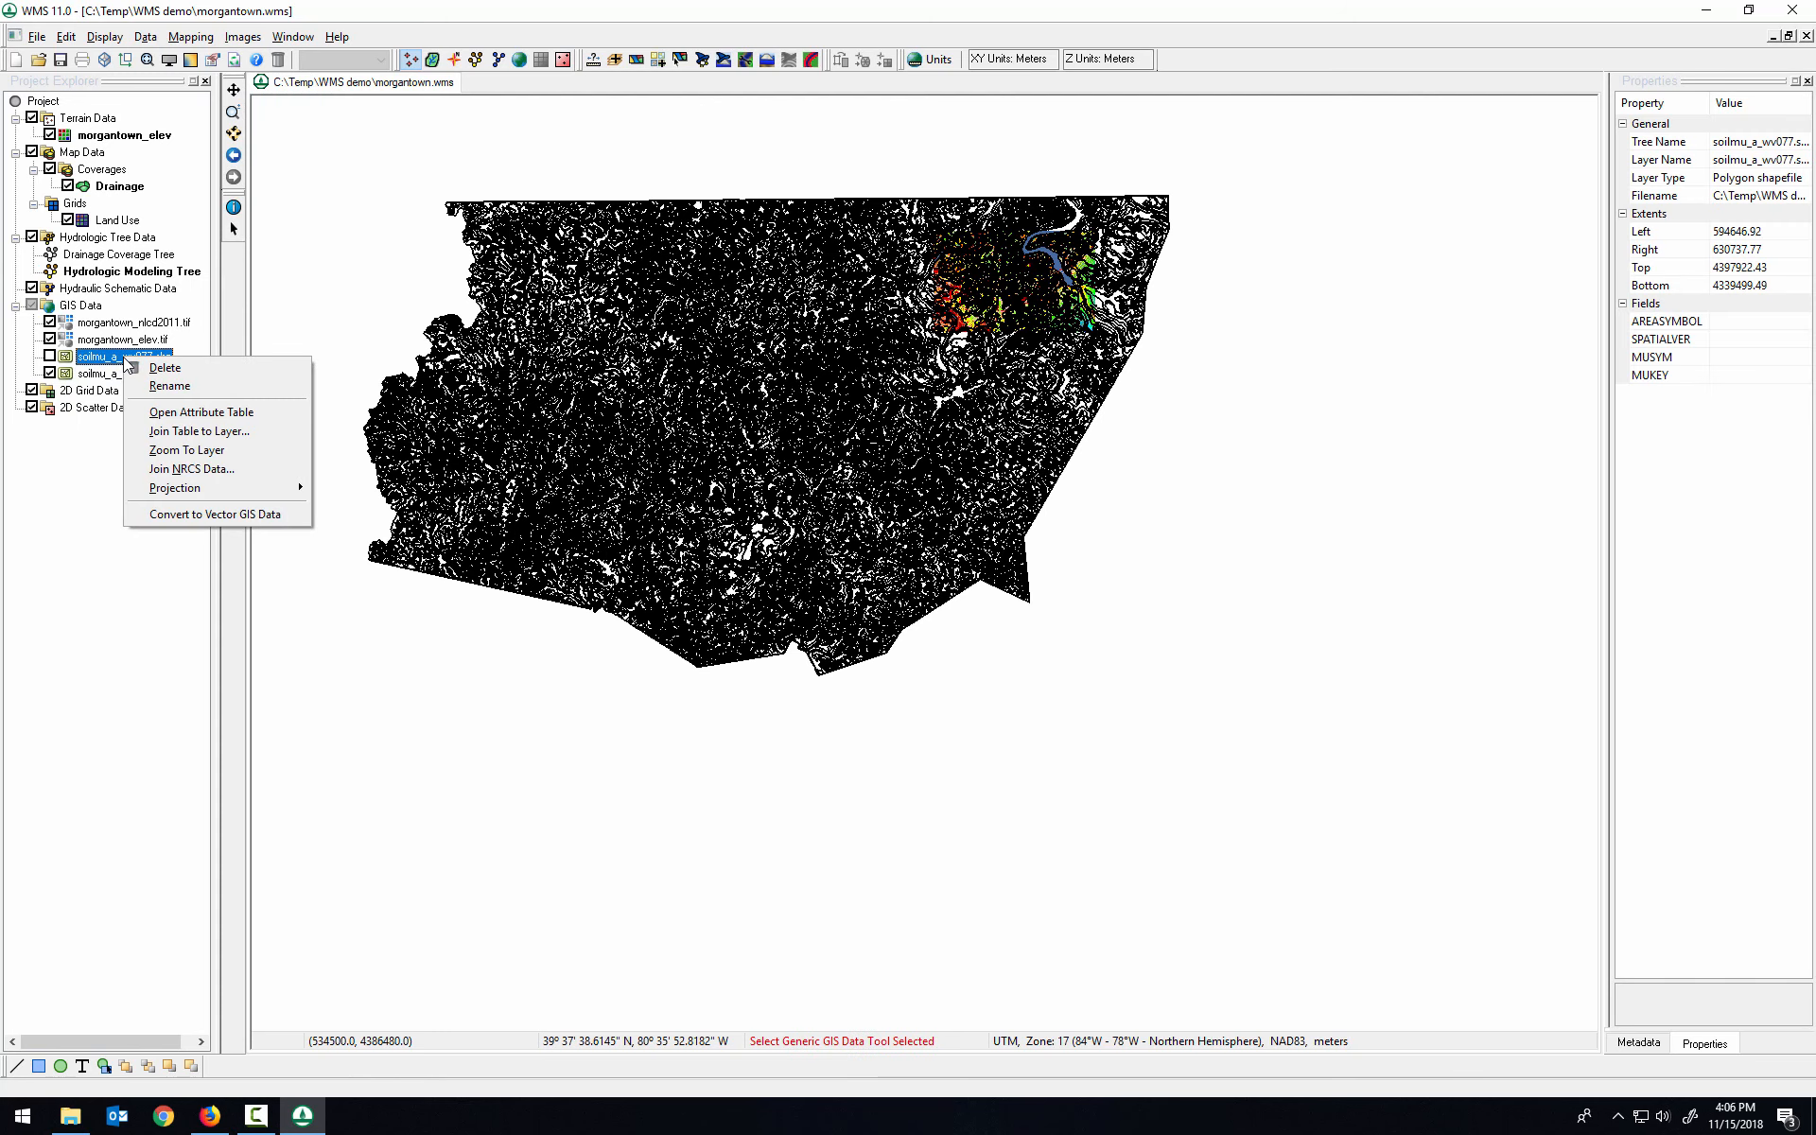
click(161, 370)
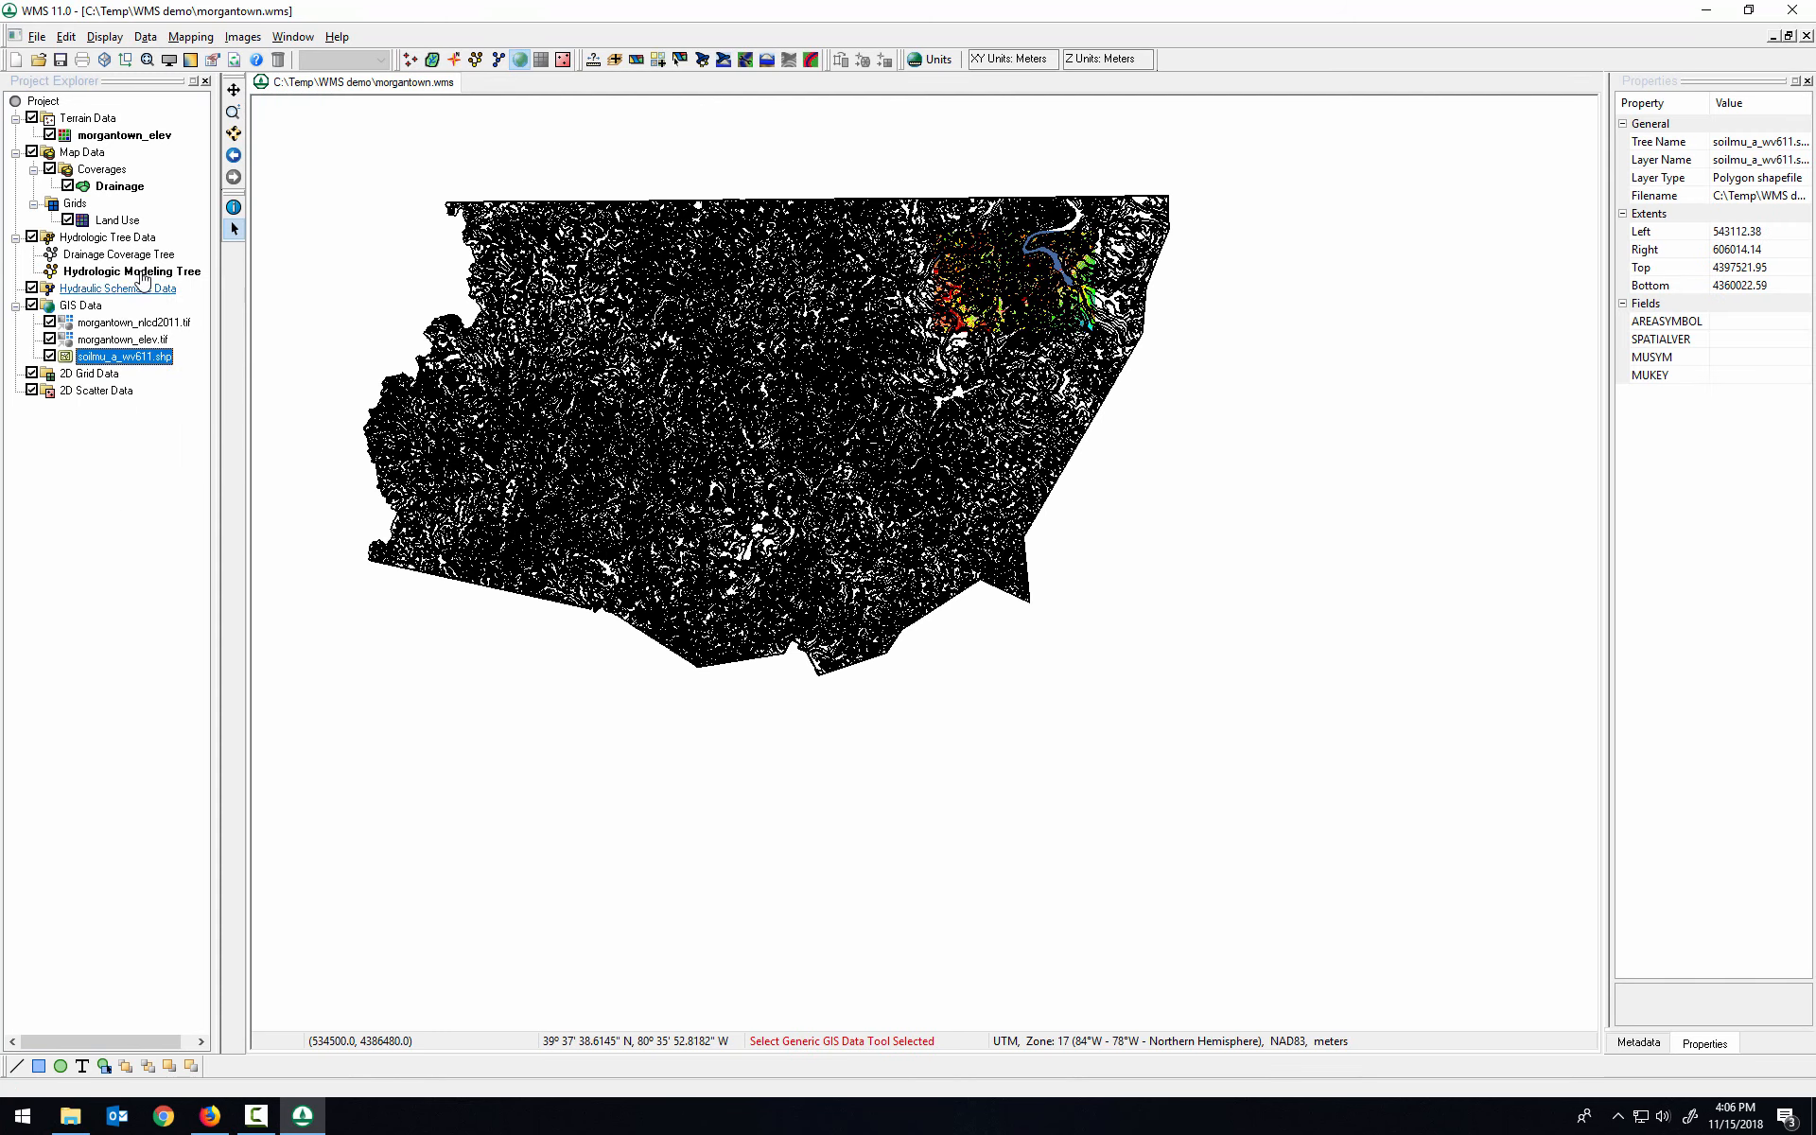
click(60, 61)
Step: Use the Identify tool to inspect the attributes of two soil polygons, beginning with one just south of the coloured rasters
scroll(676, 448, up, 8)
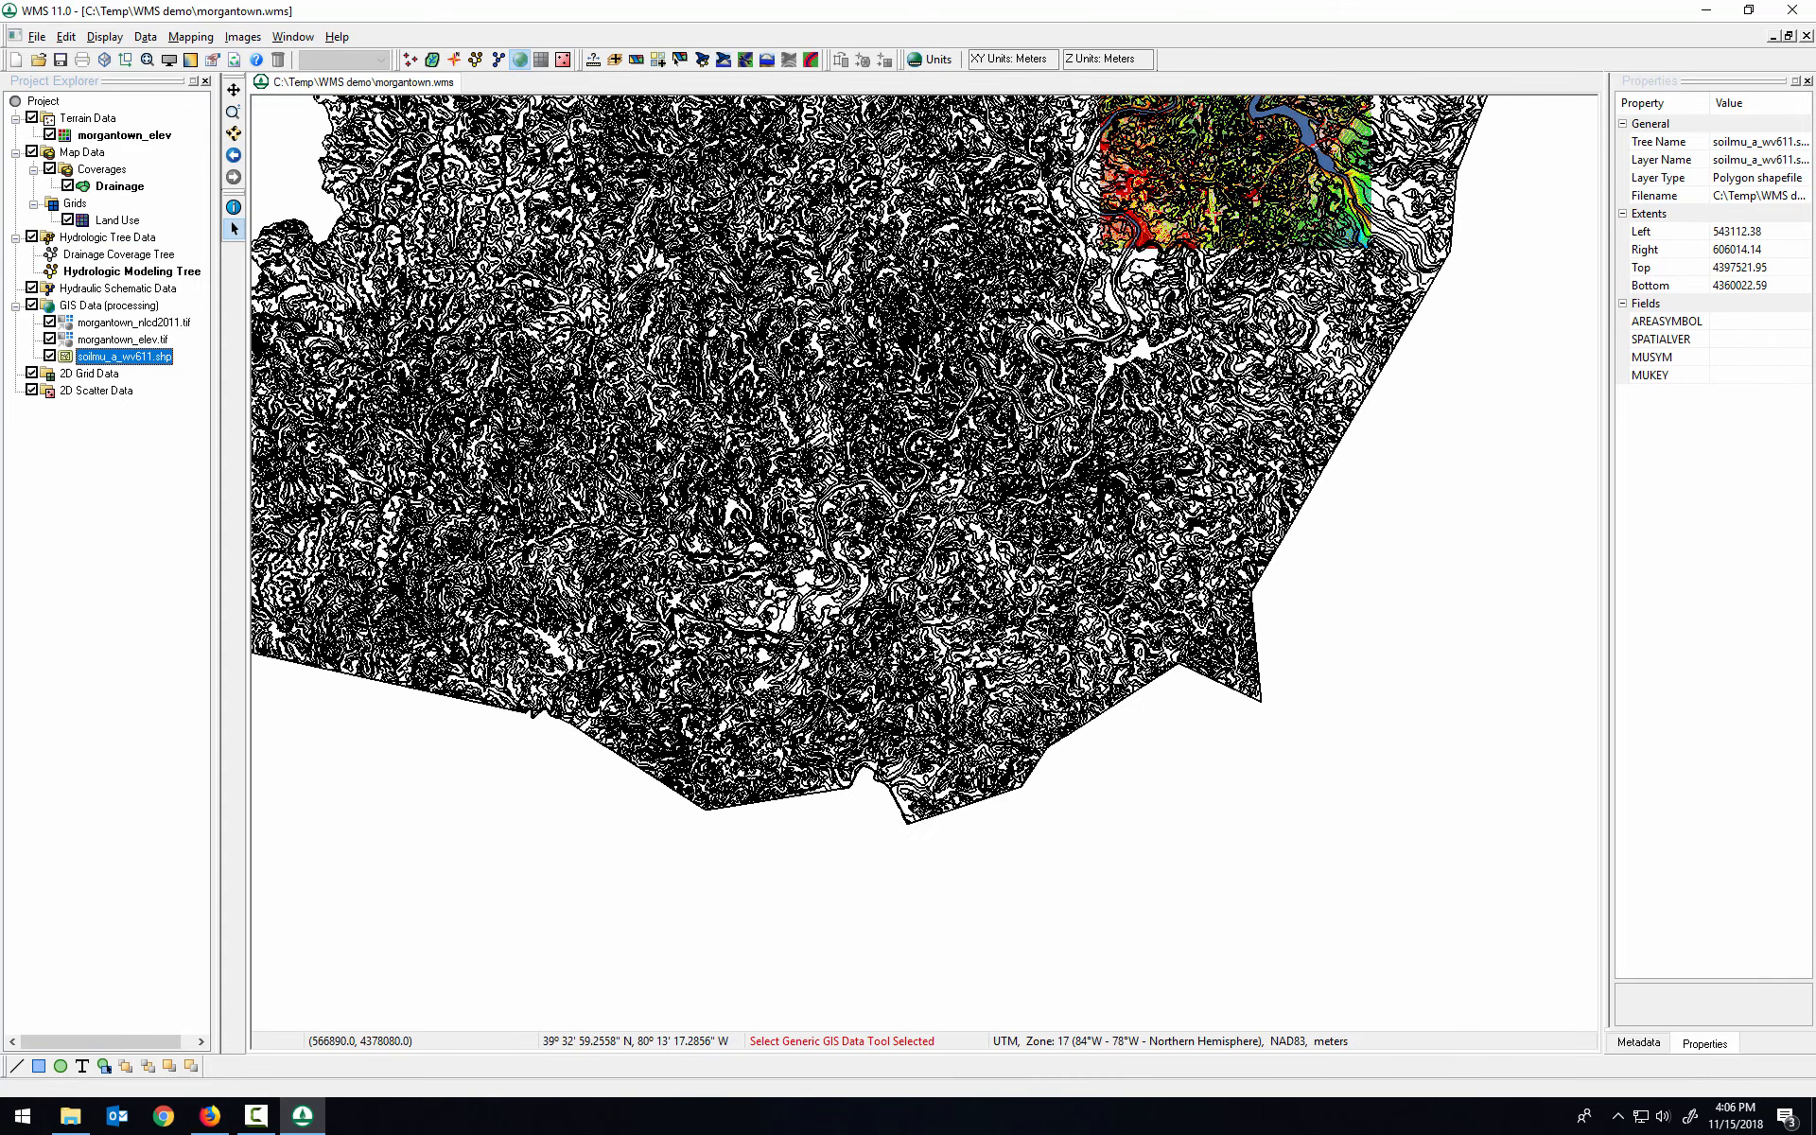
scroll(514, 618, down, 3)
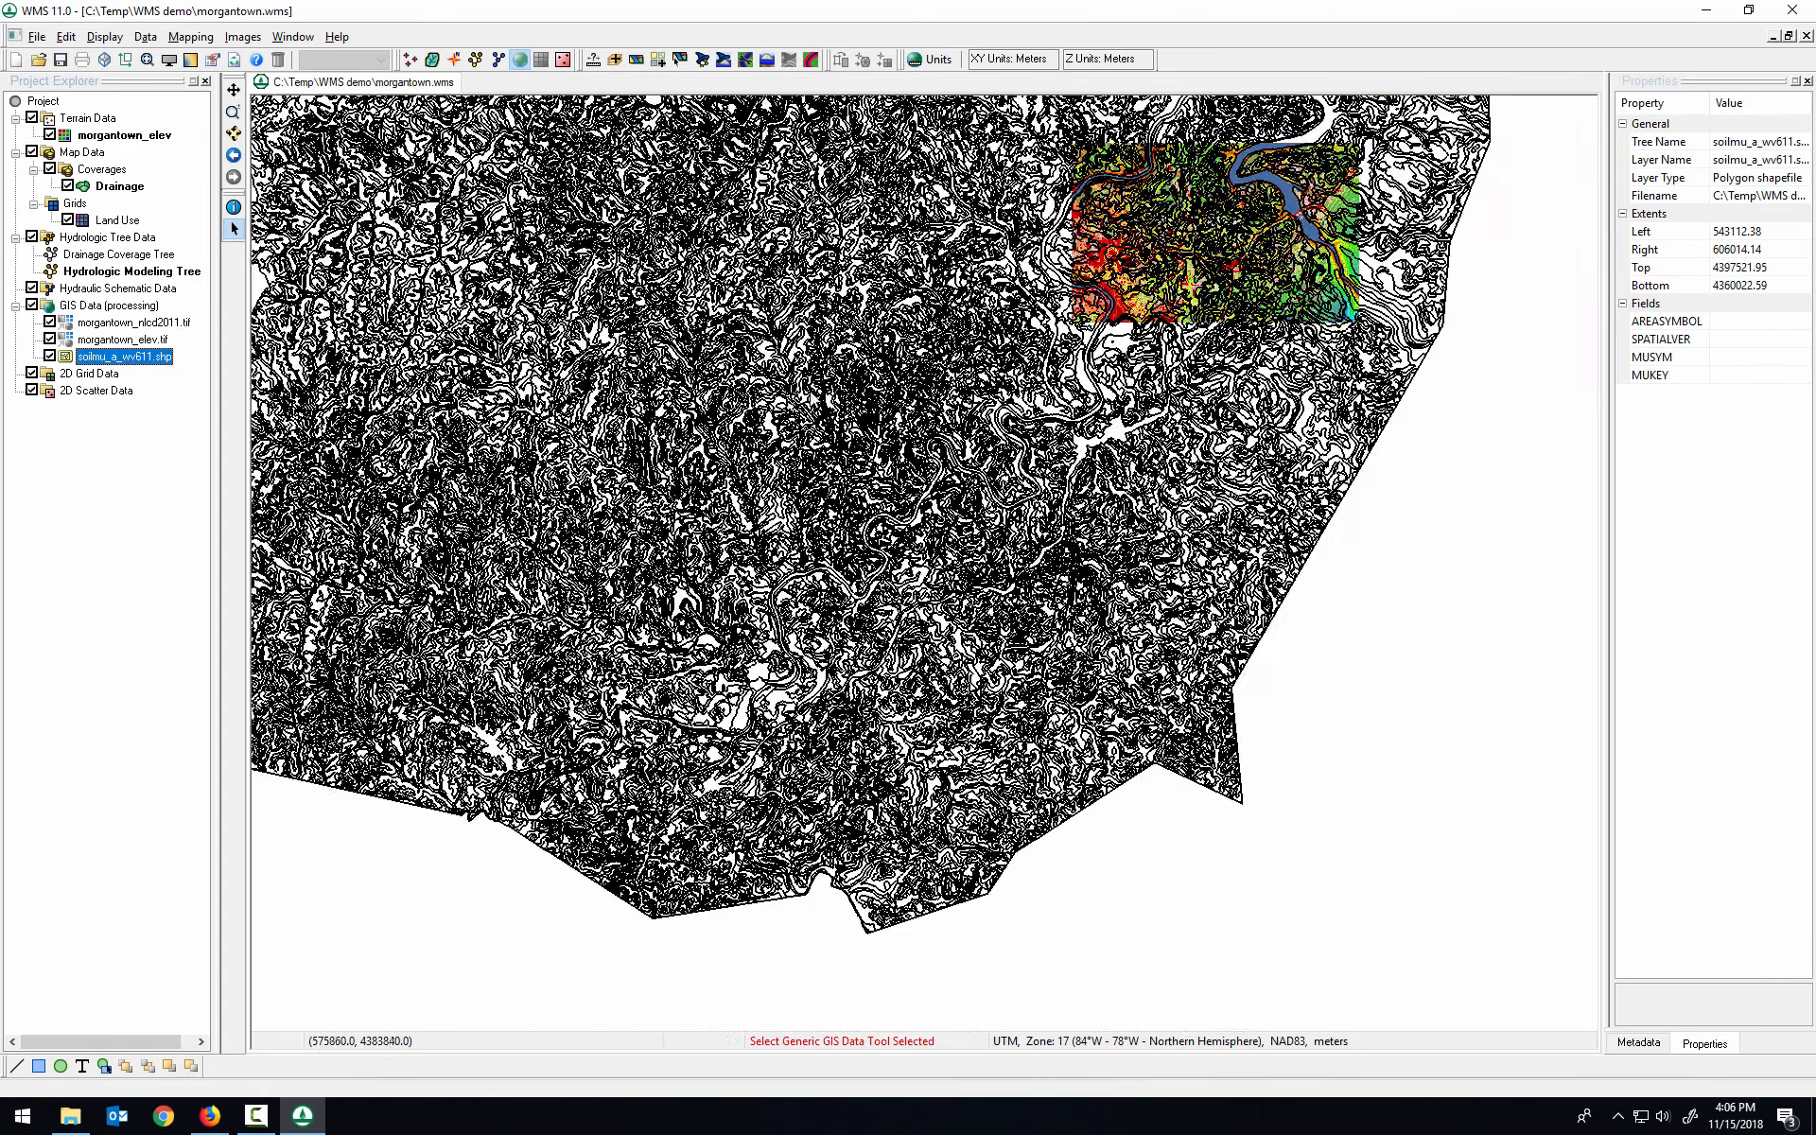
scroll(866, 383, up, 3)
scroll(745, 586, down, 3)
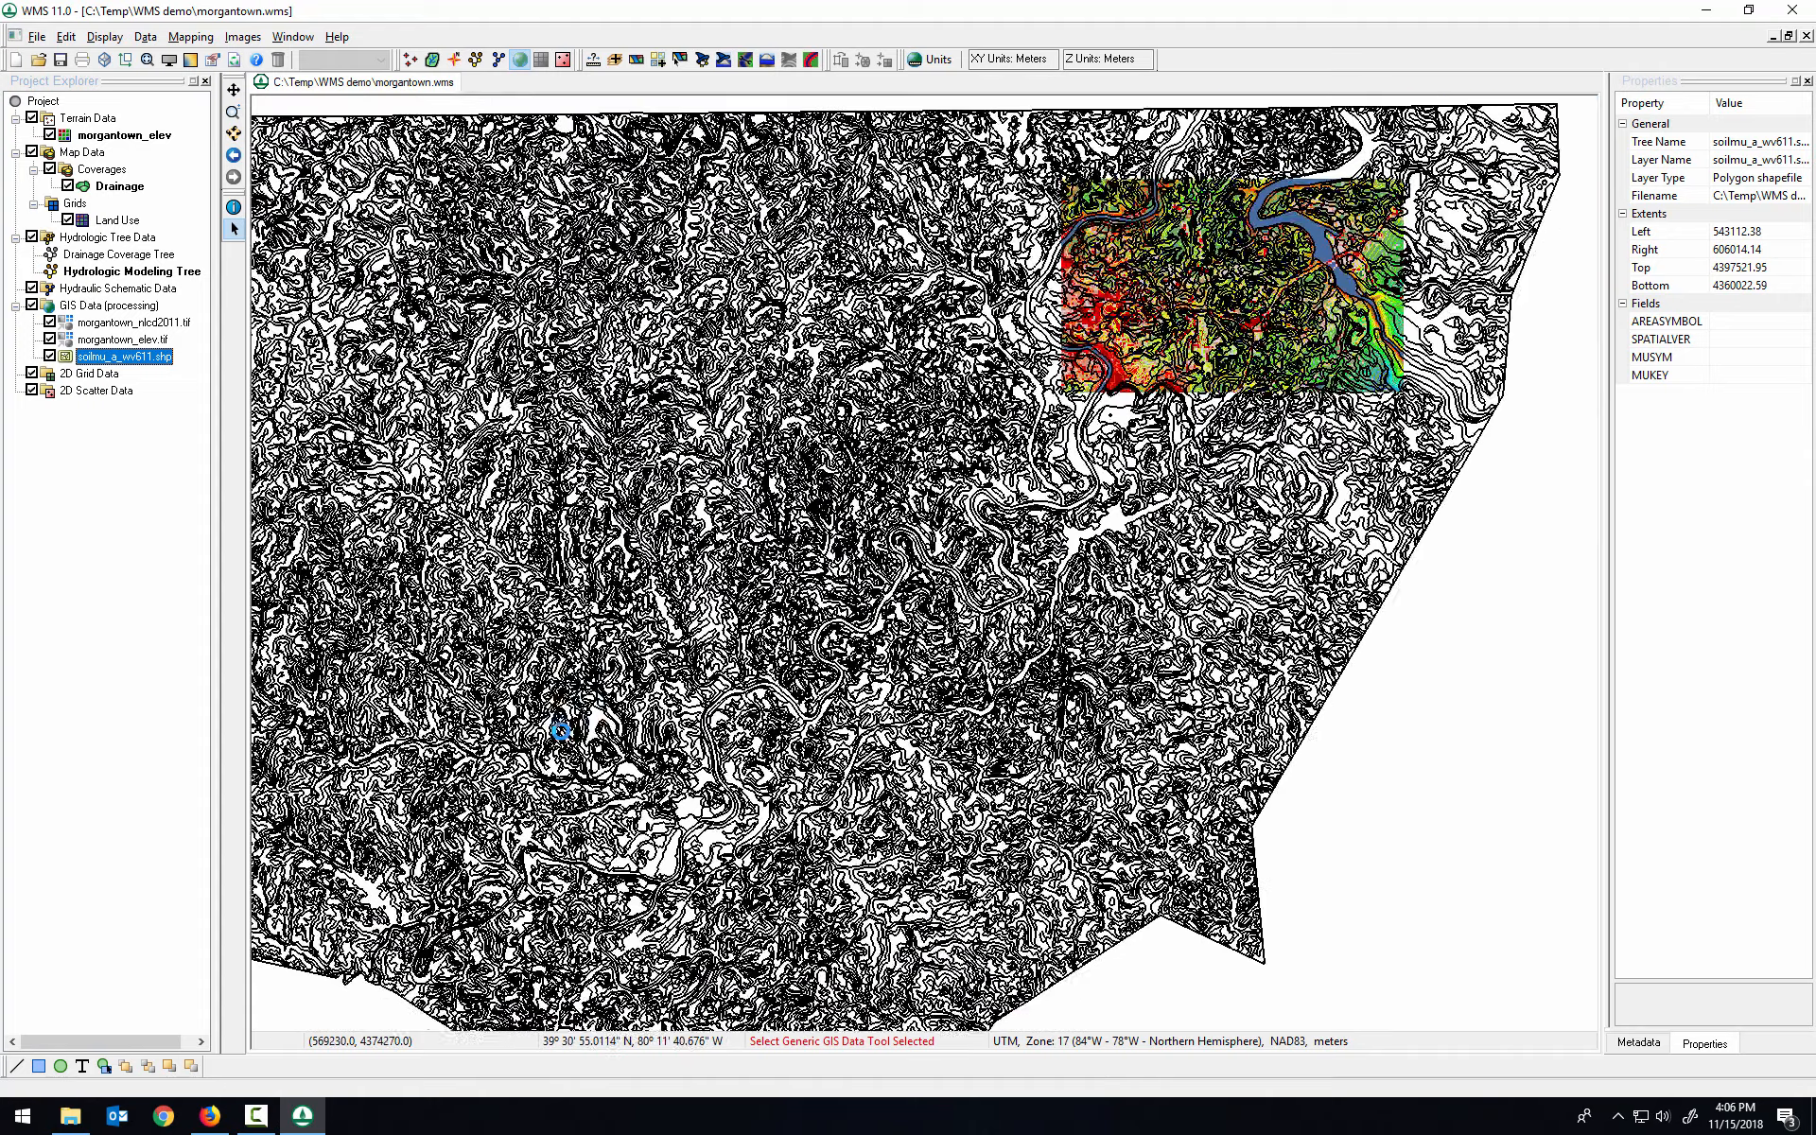
scroll(1211, 369, up, 3)
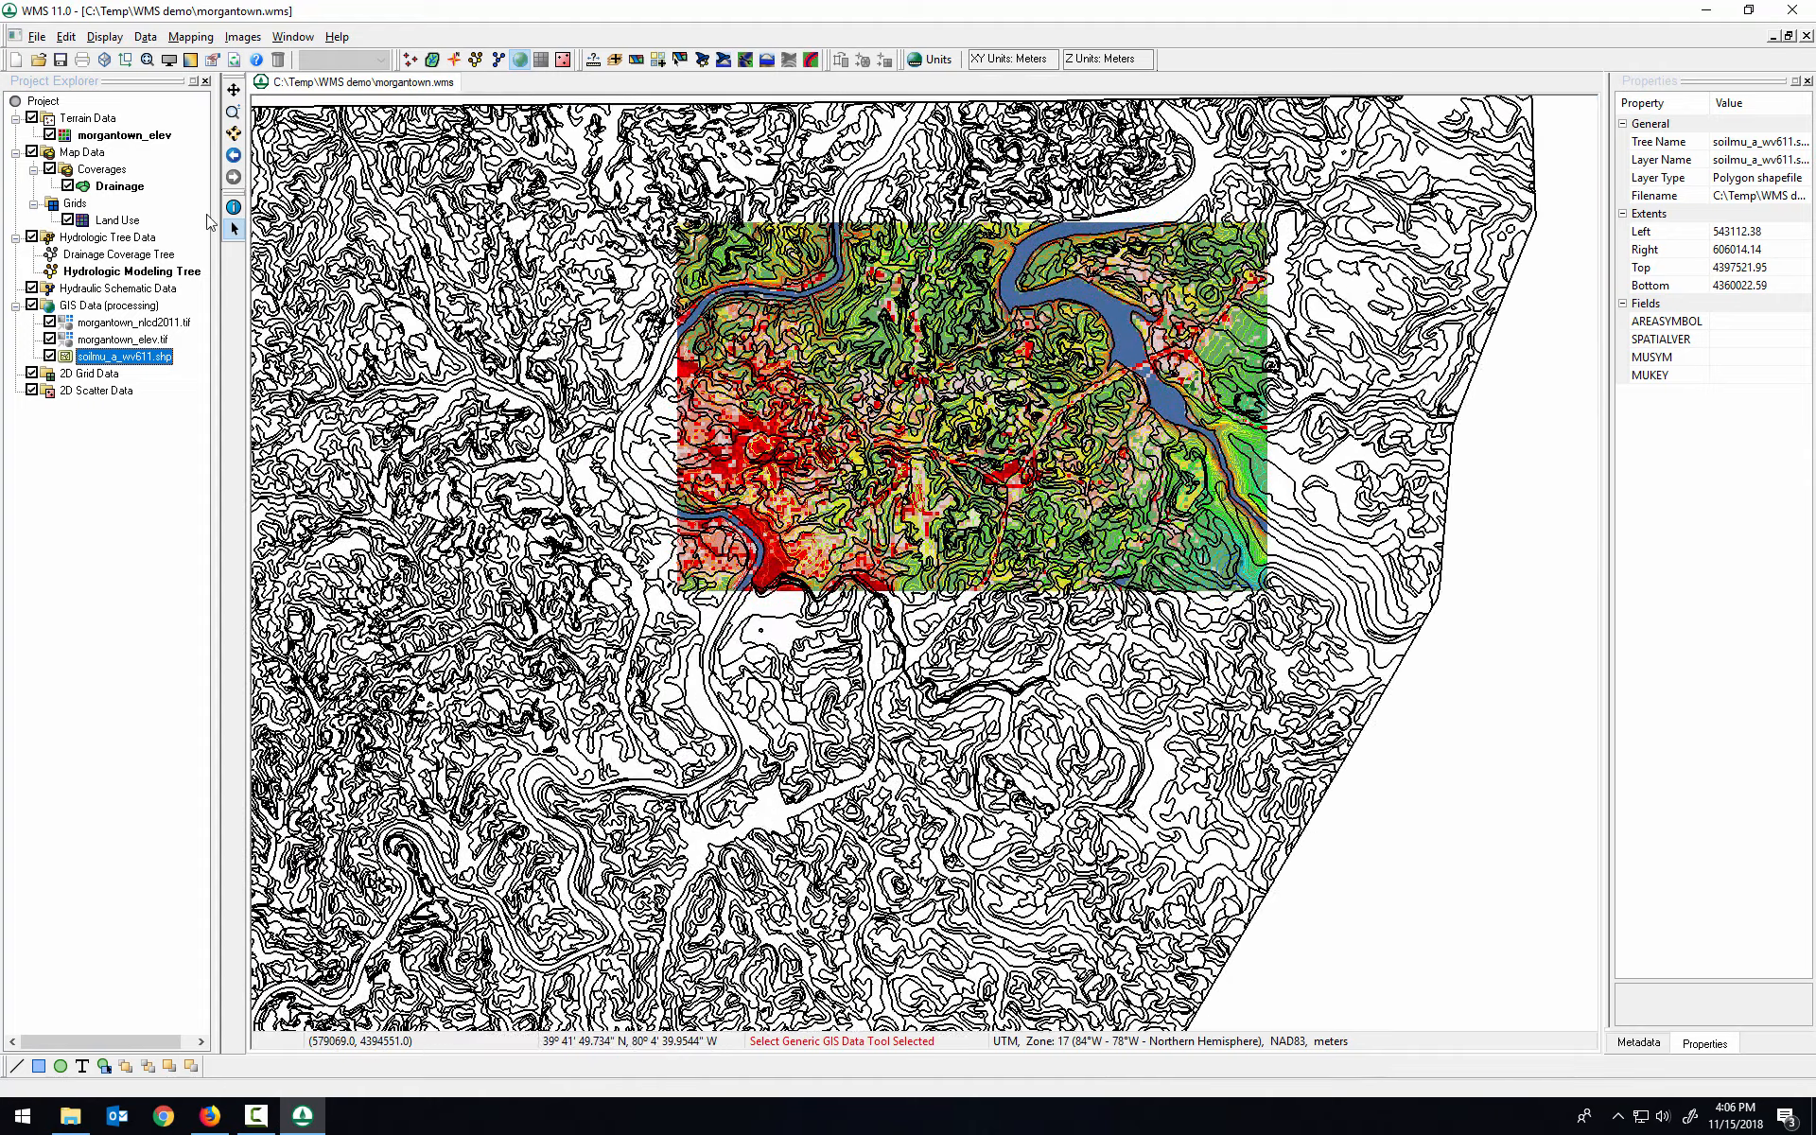
click(234, 206)
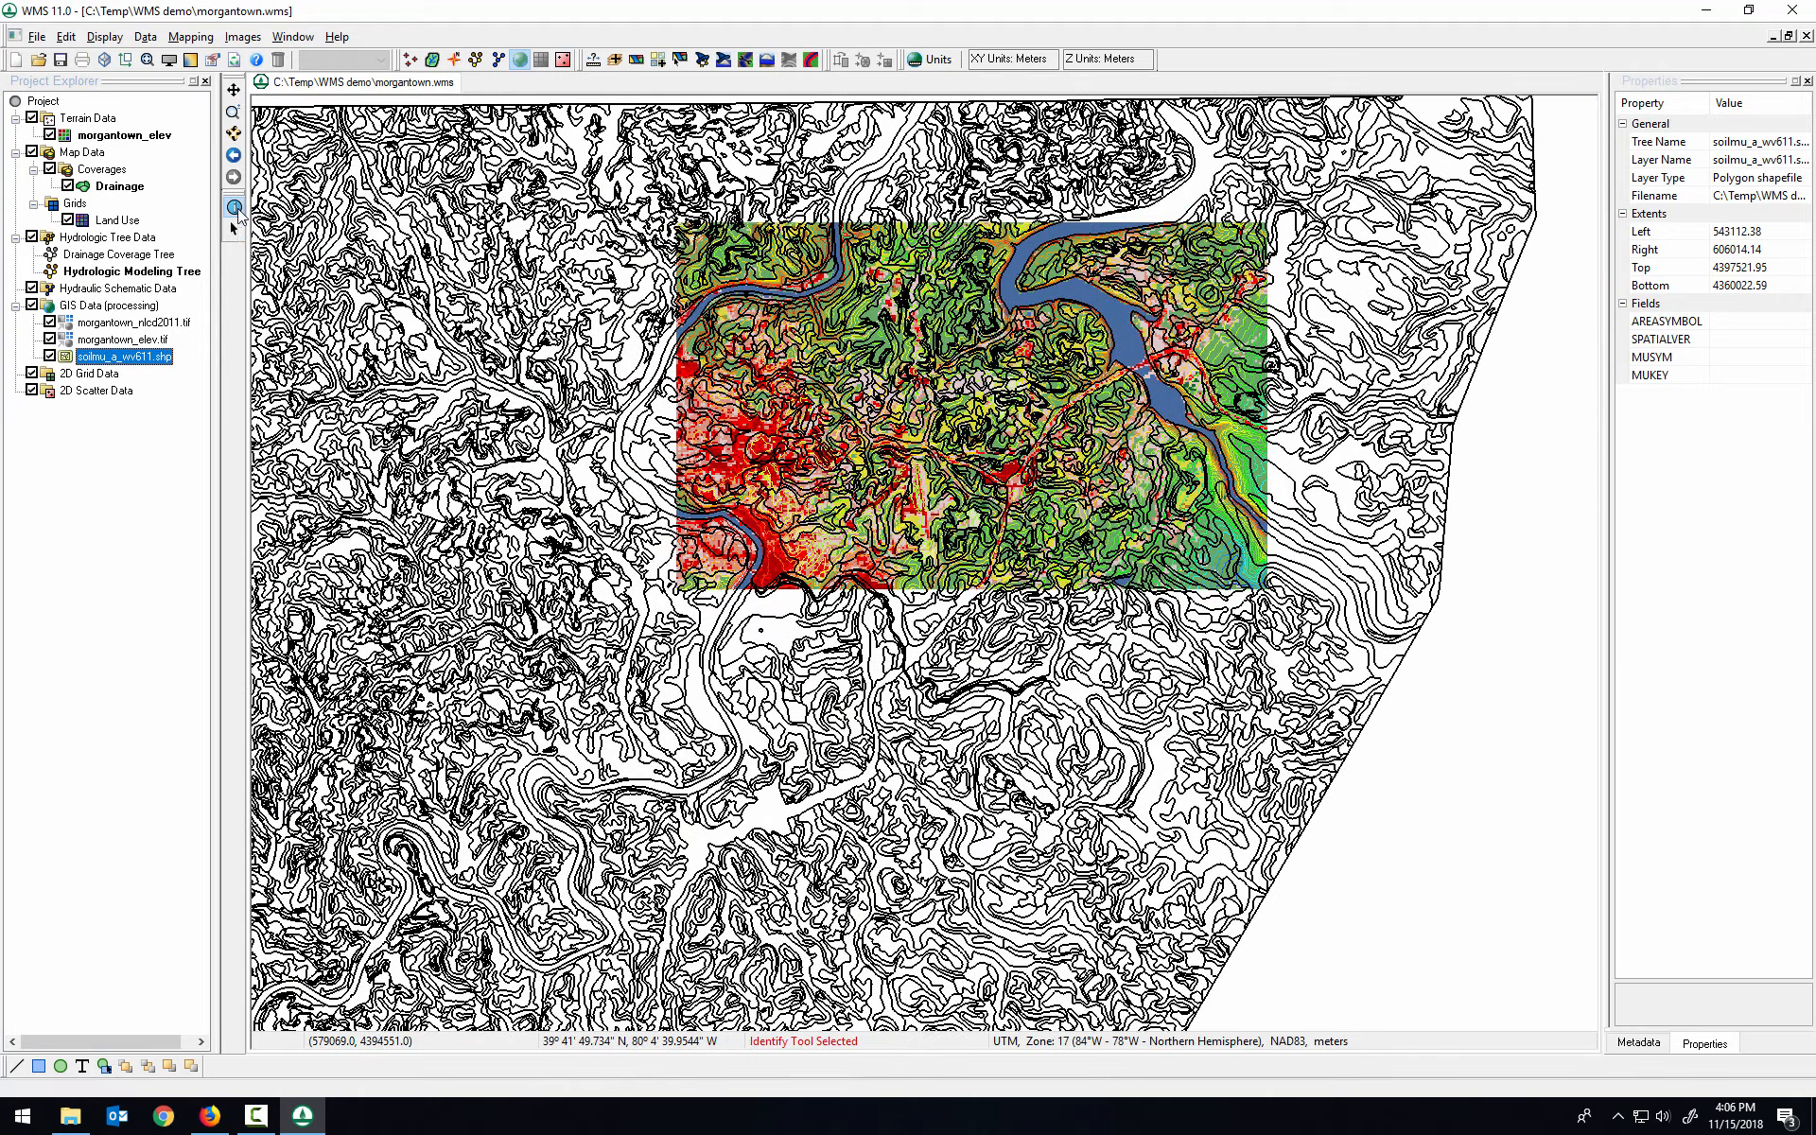
click(783, 624)
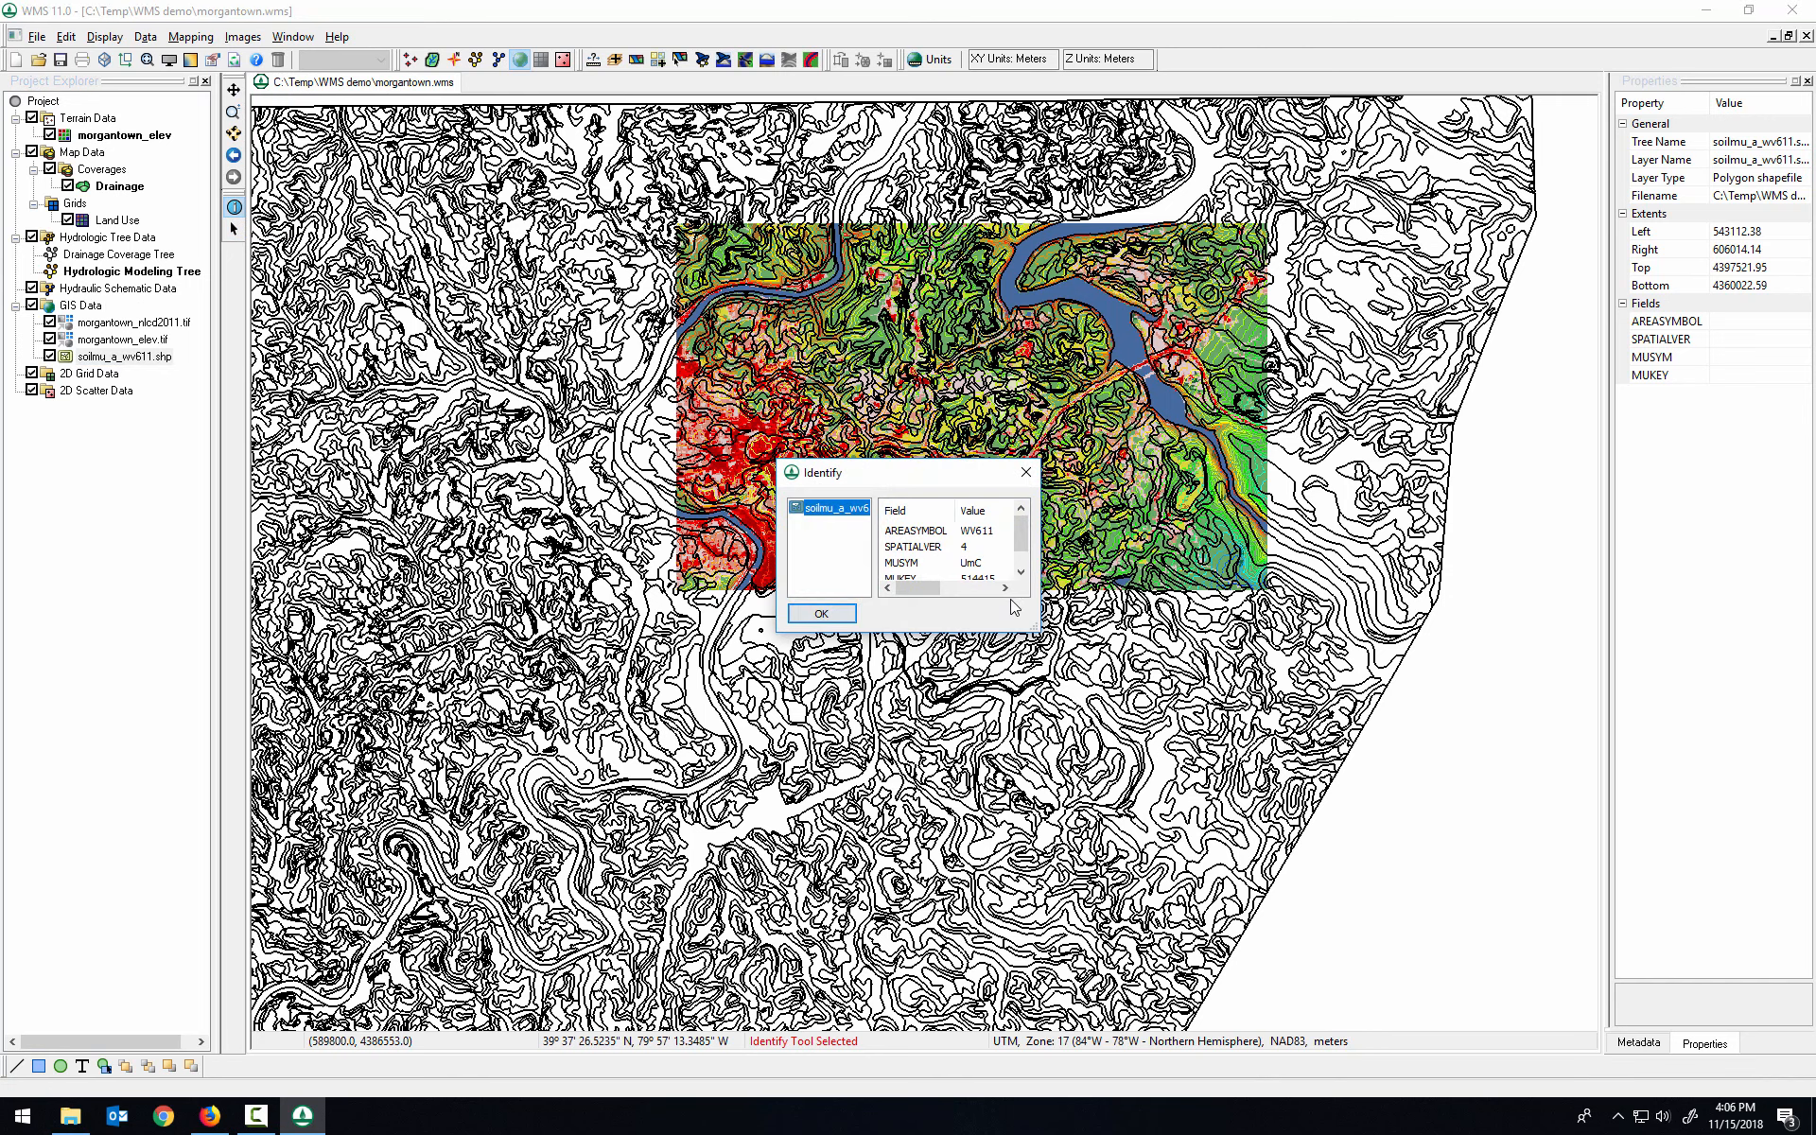
drag(1029, 625, 1173, 765)
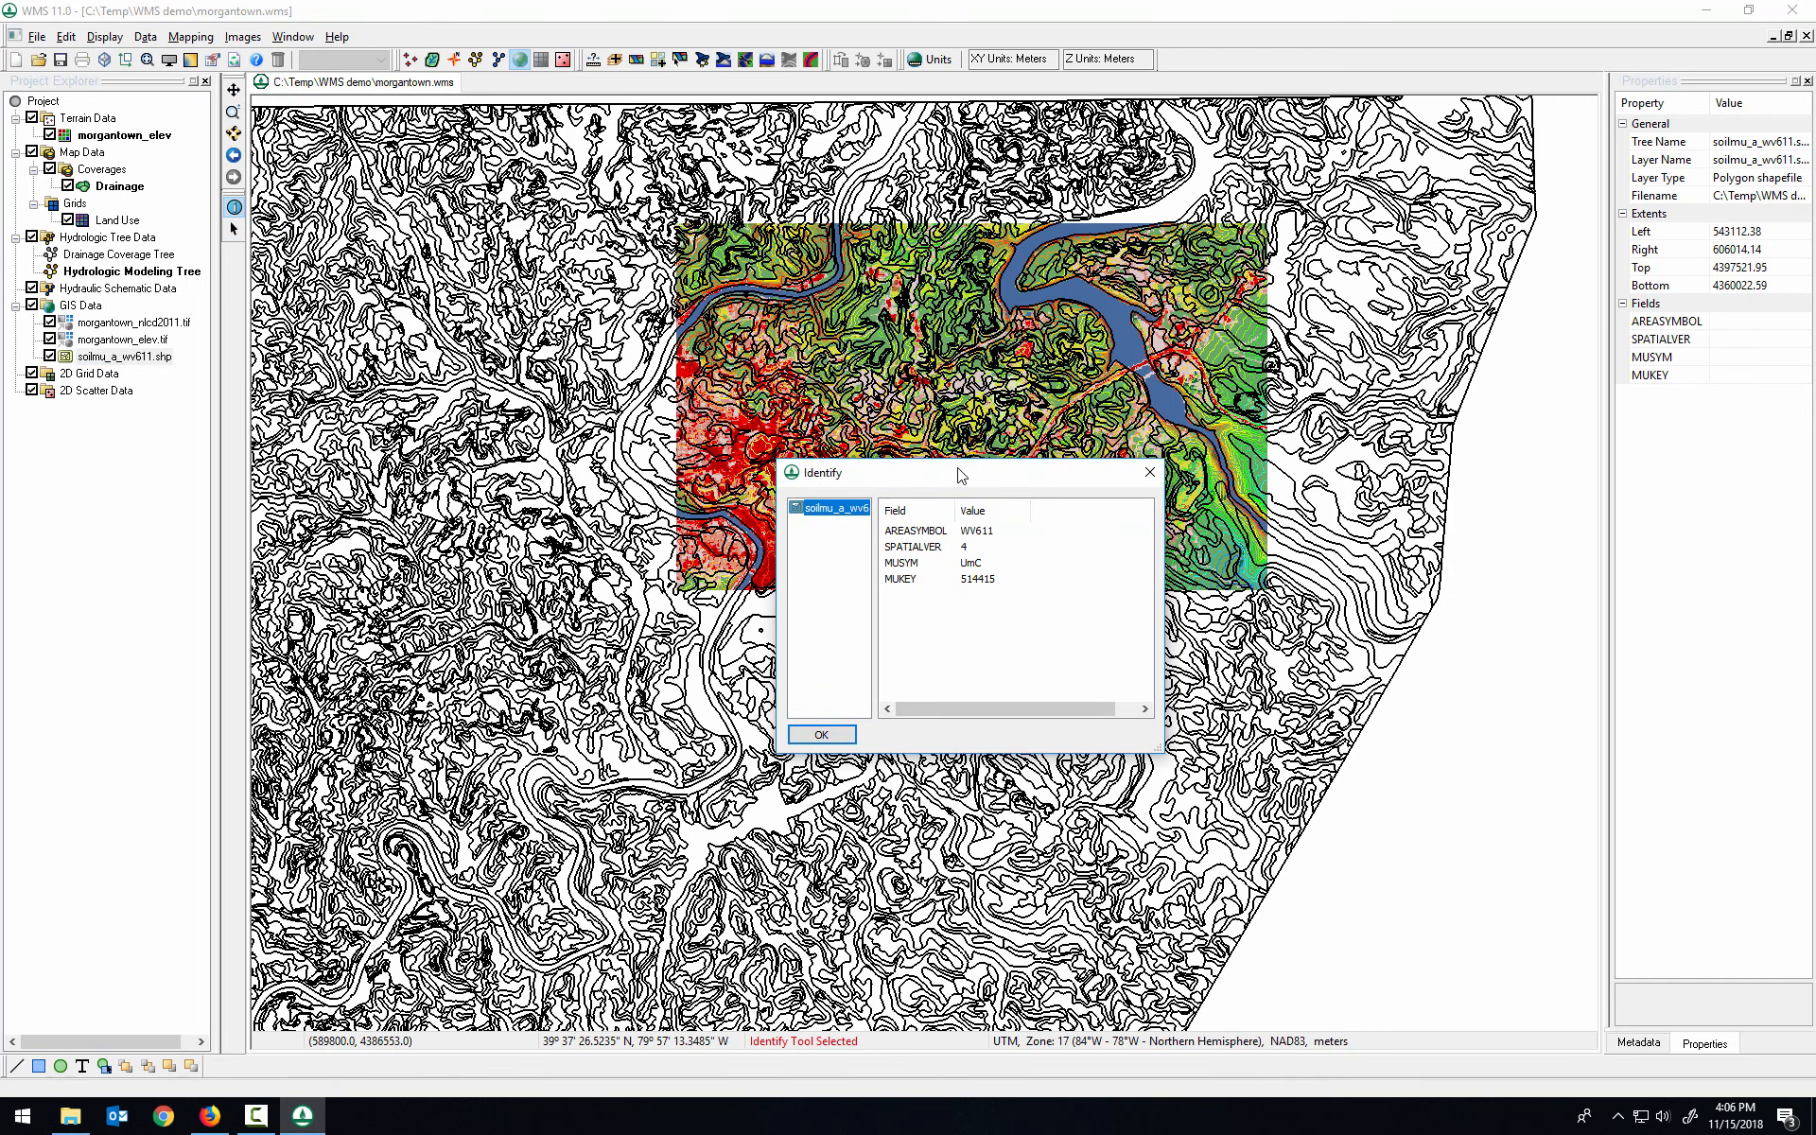
drag(965, 475, 1407, 561)
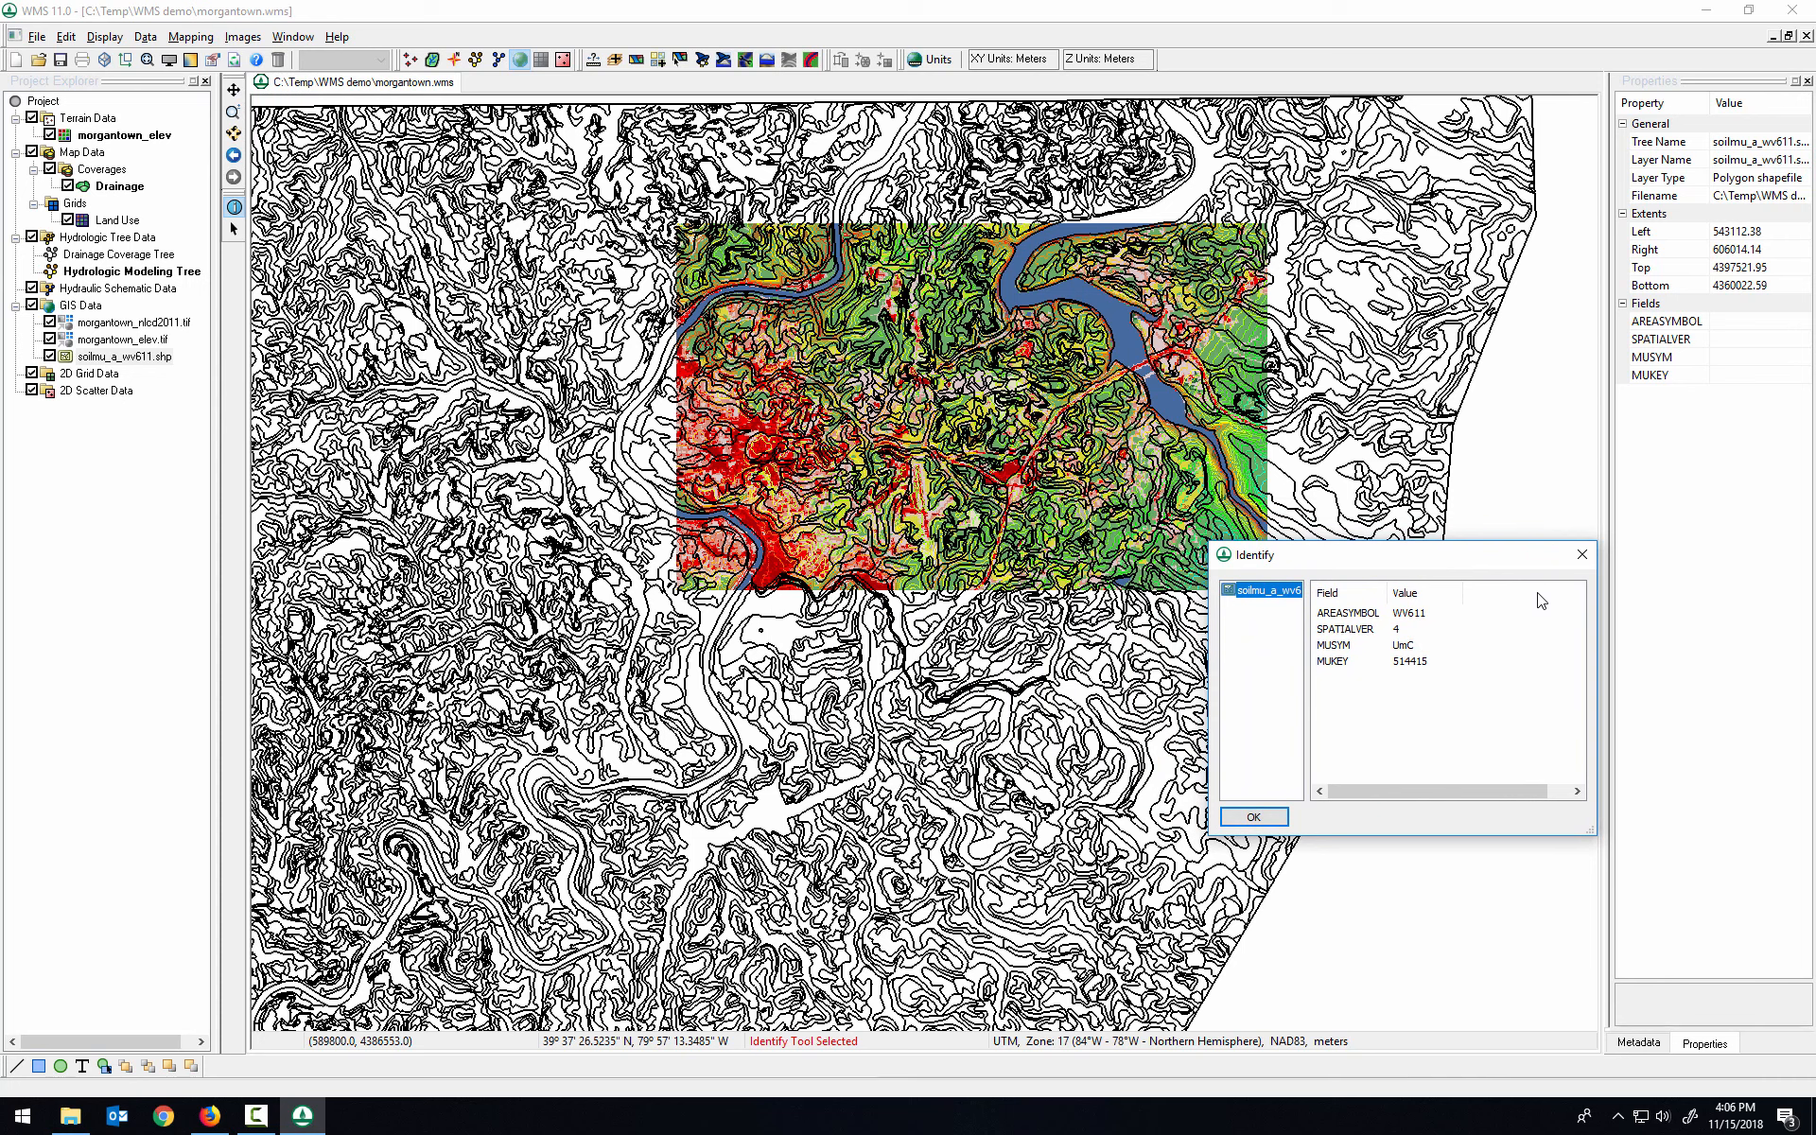
click(1582, 555)
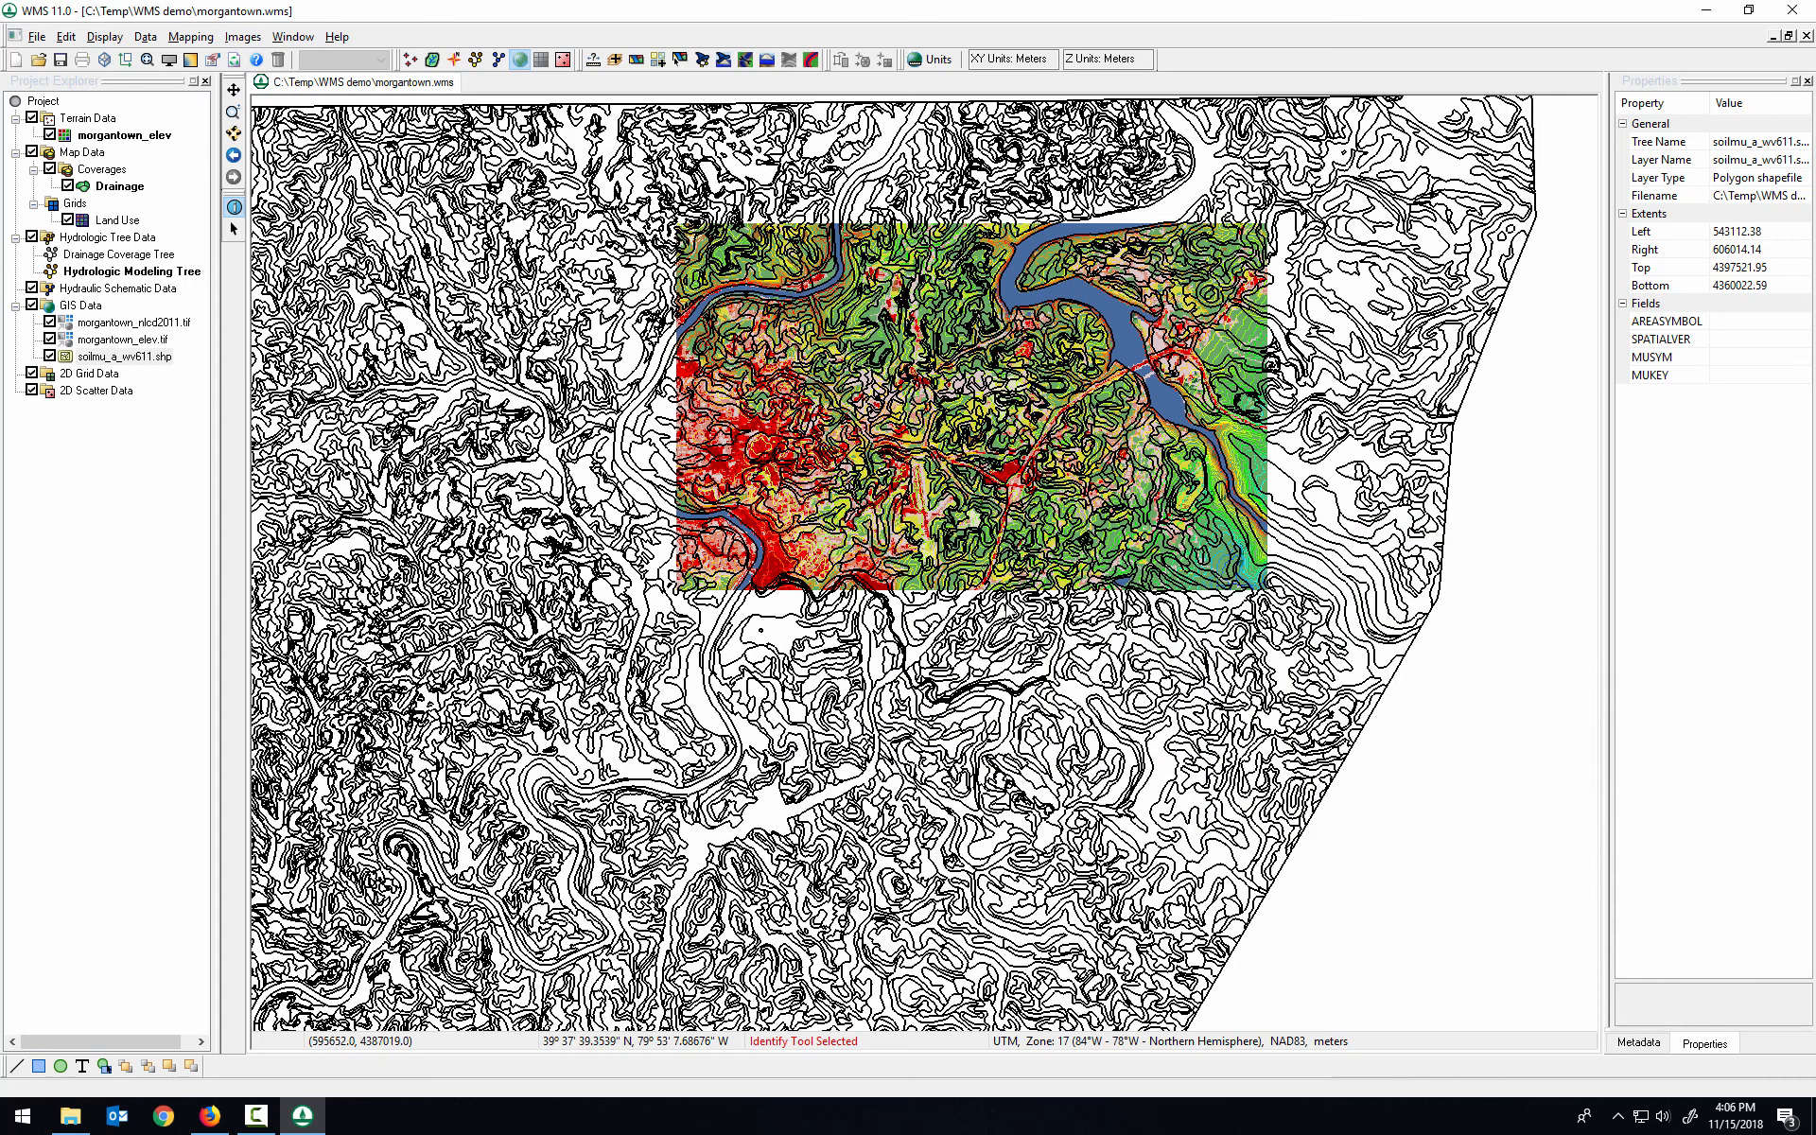
click(932, 556)
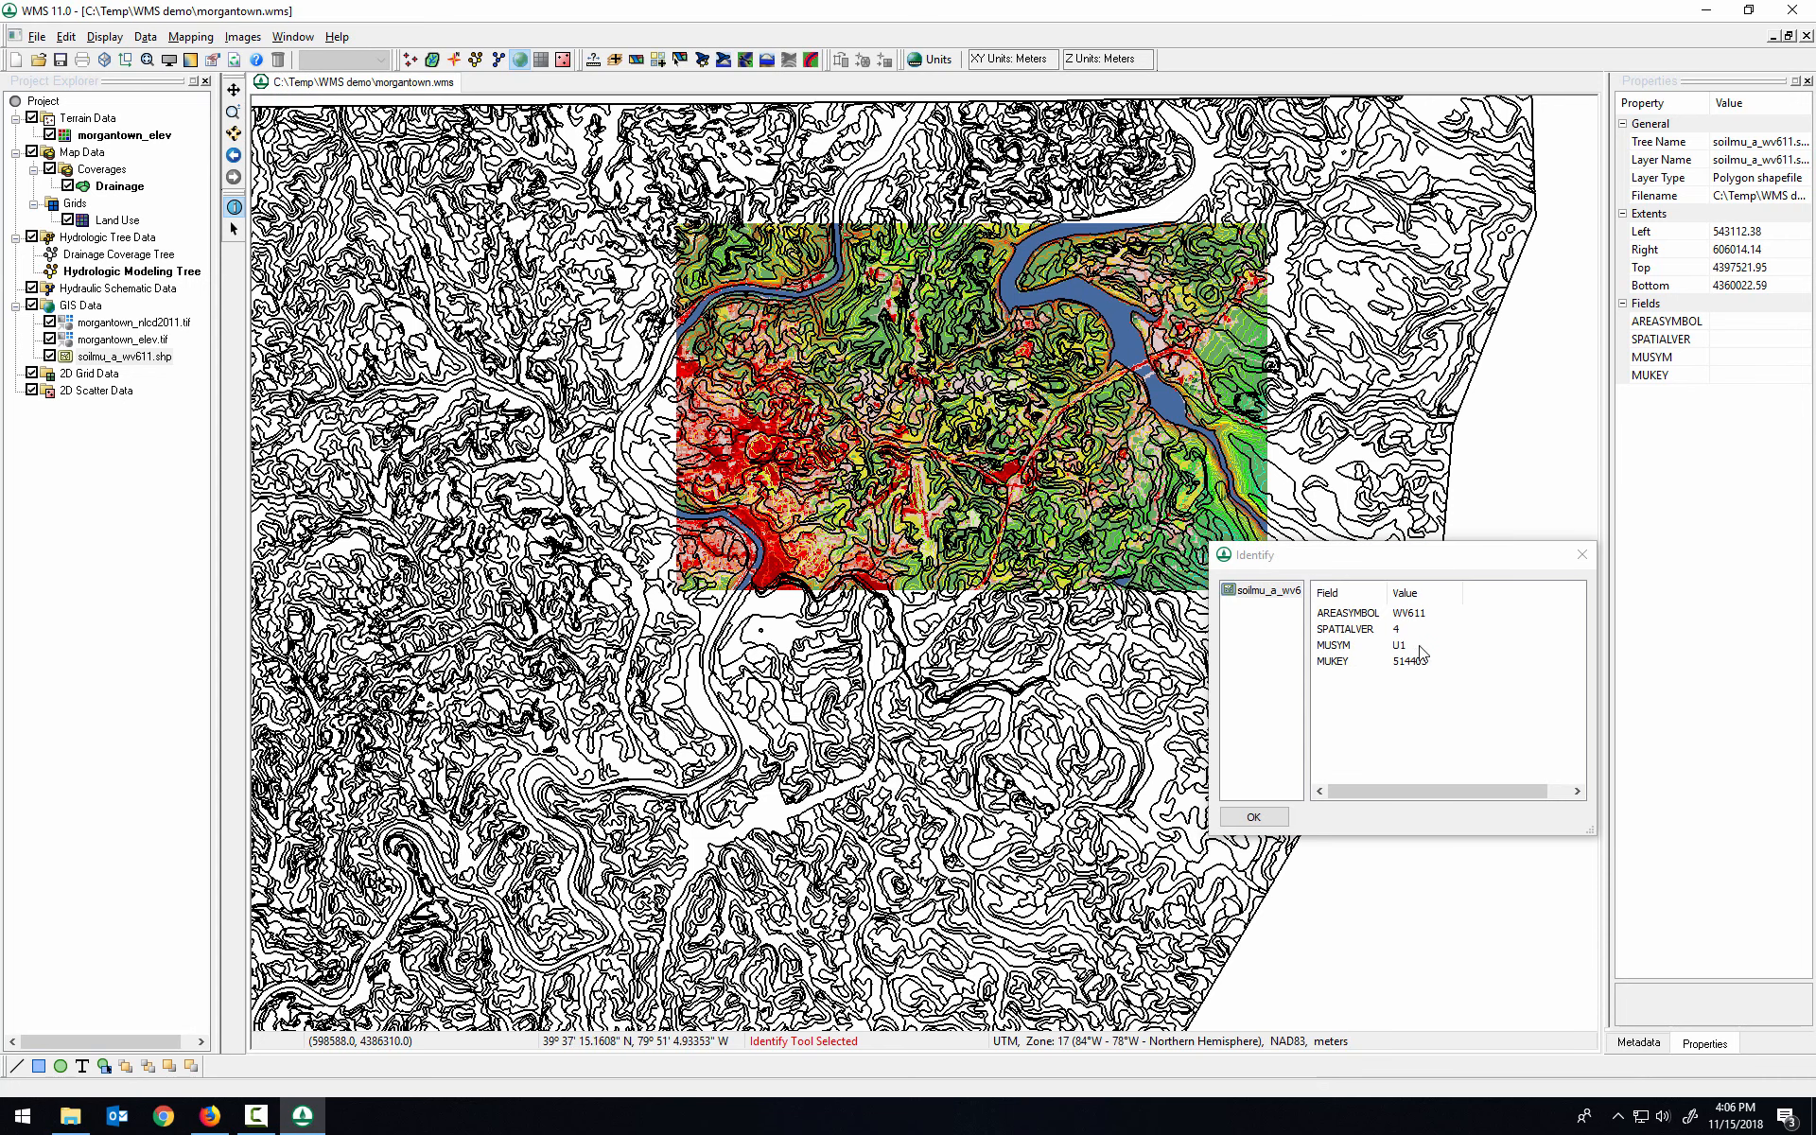
click(1582, 555)
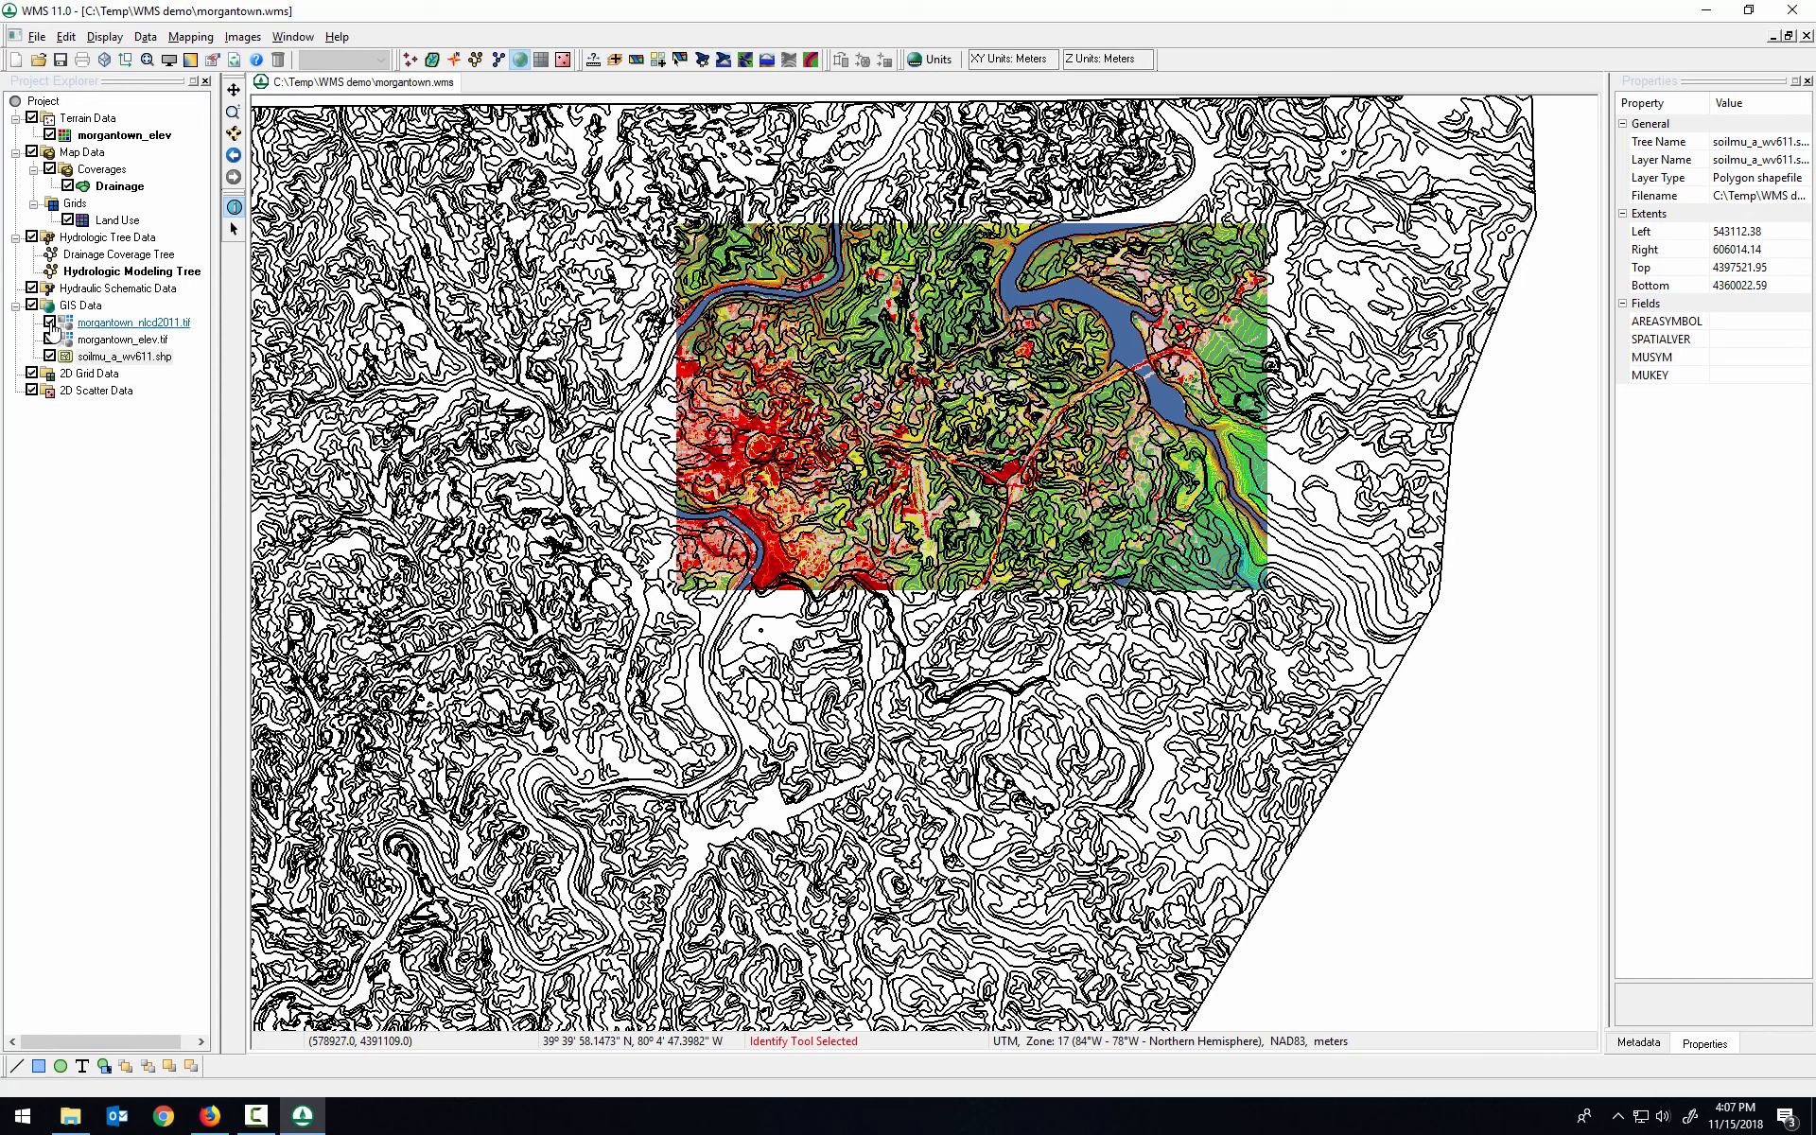
Step: Hide the morgantown_nlcd2011.tif and morgantown_elev.tif raster layers
click(51, 323)
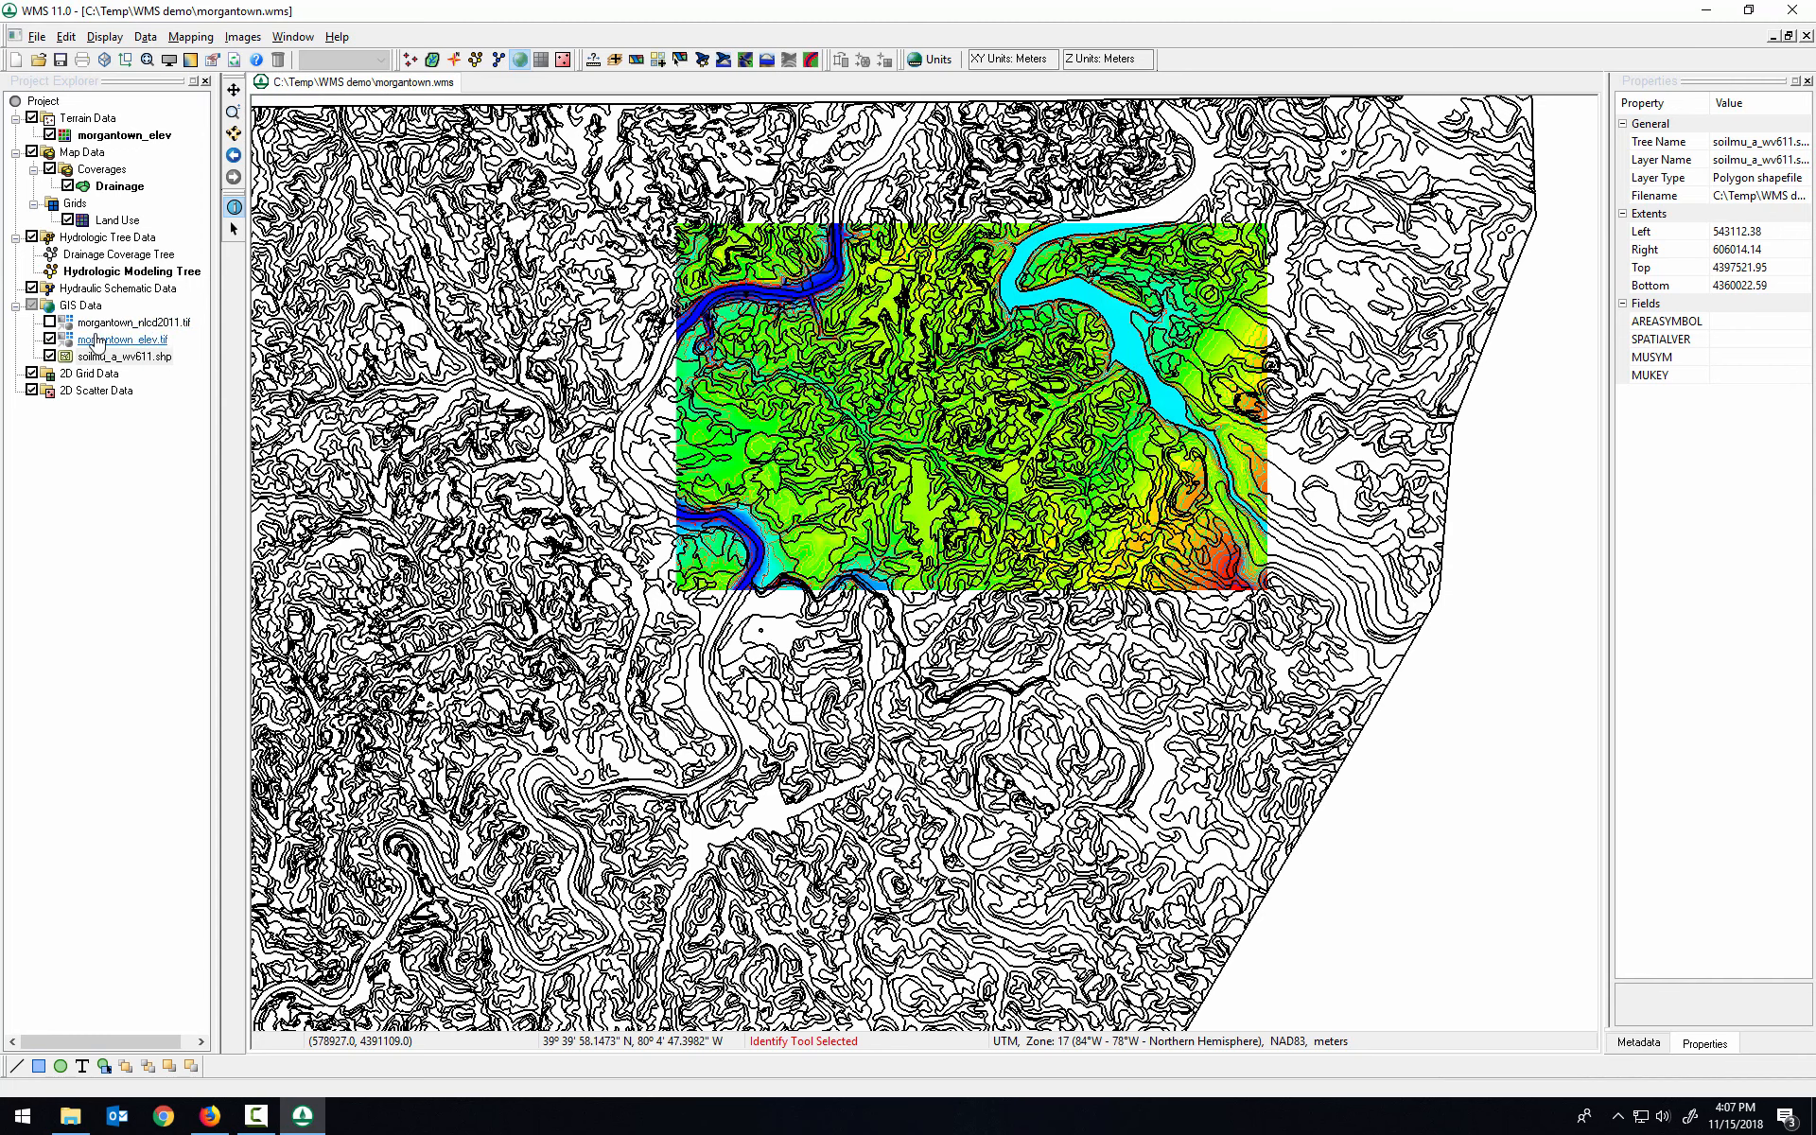
click(50, 339)
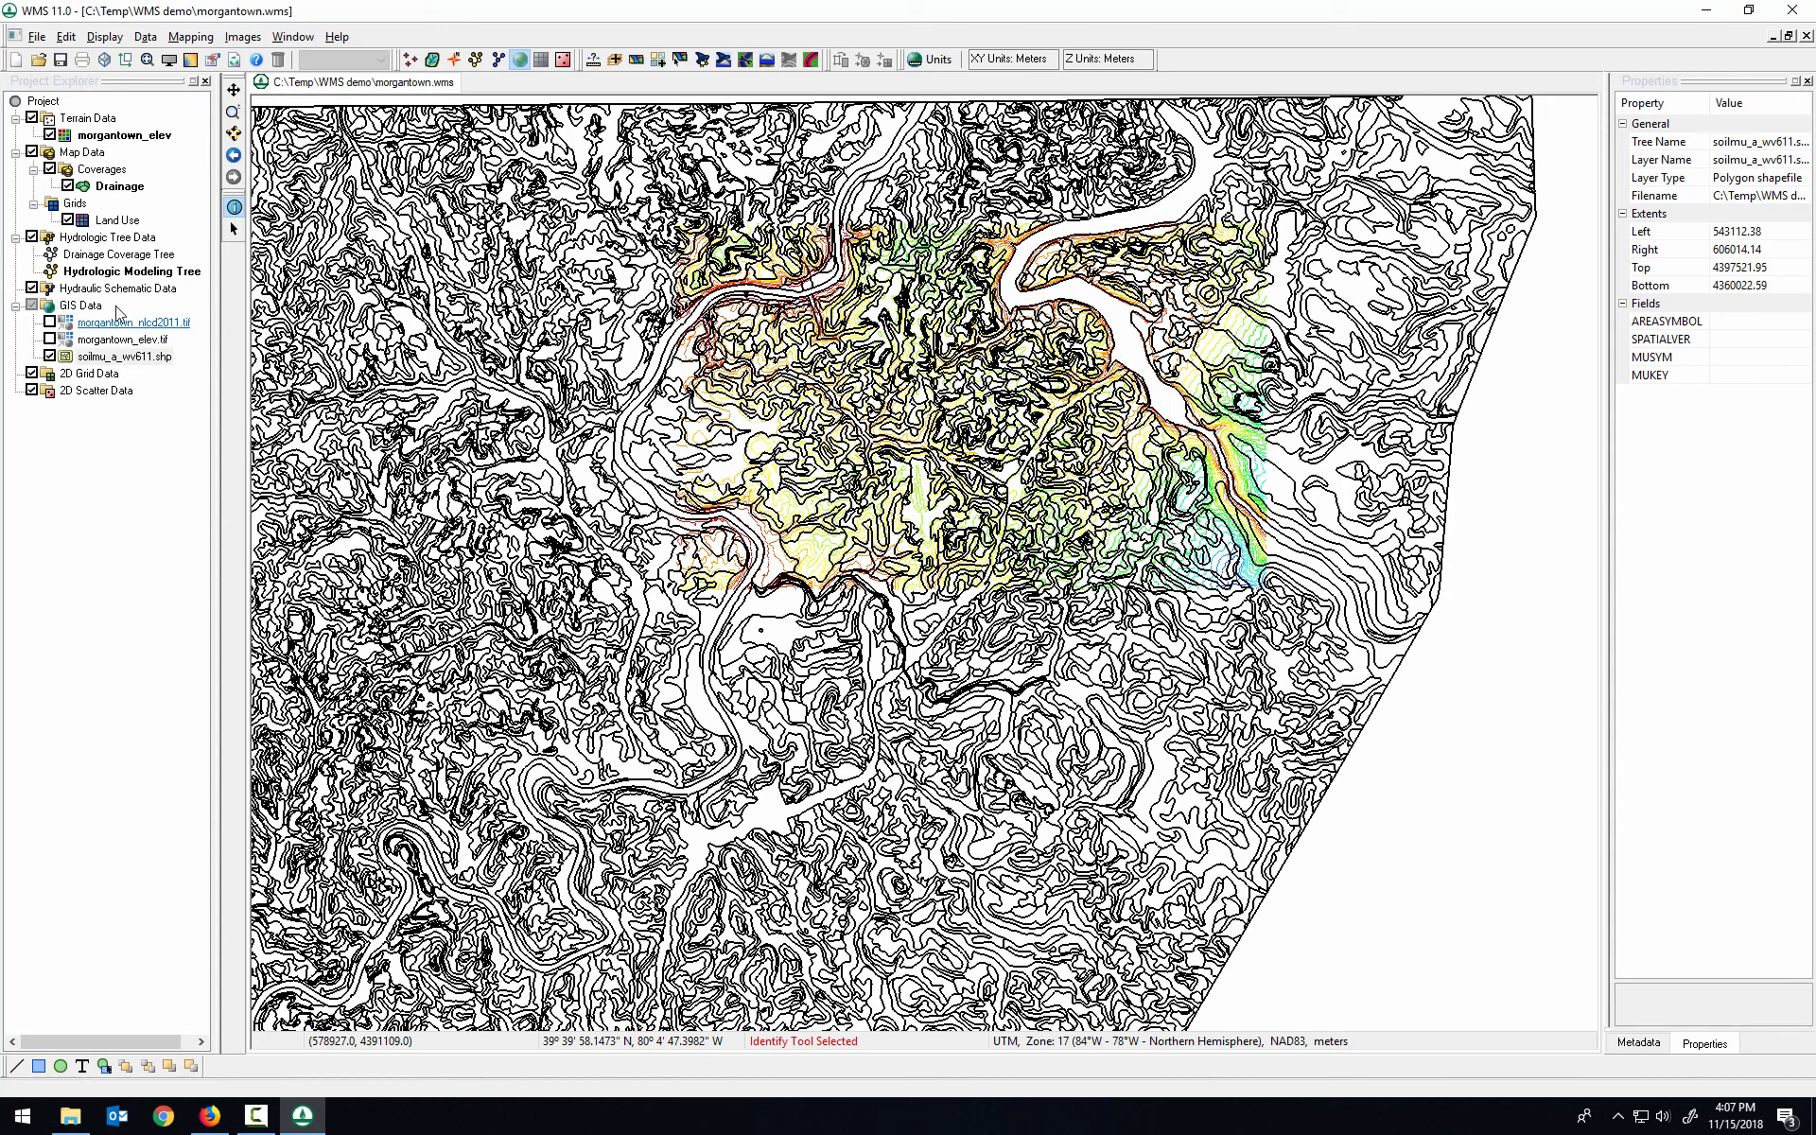
Step: Create a new map coverage with the coverage type Soil Type
click(104, 170)
right_click(107, 175)
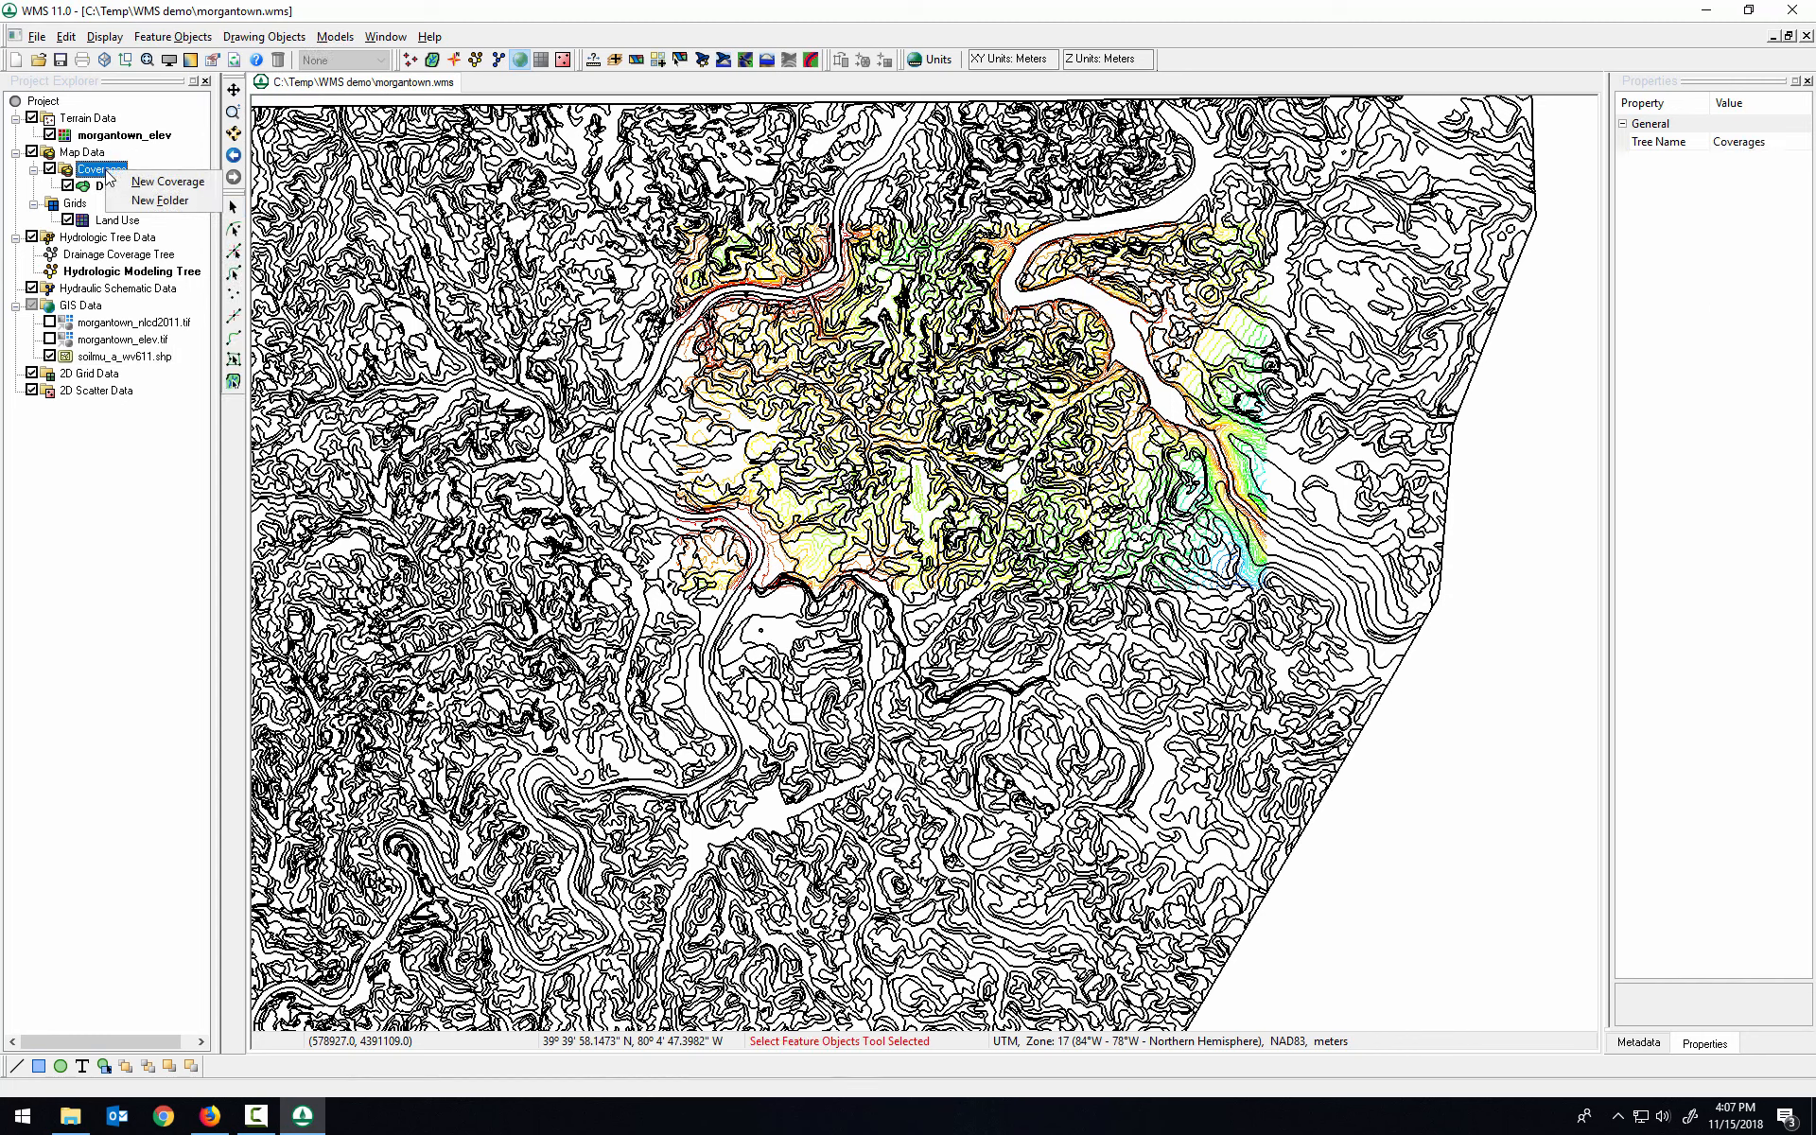
click(152, 182)
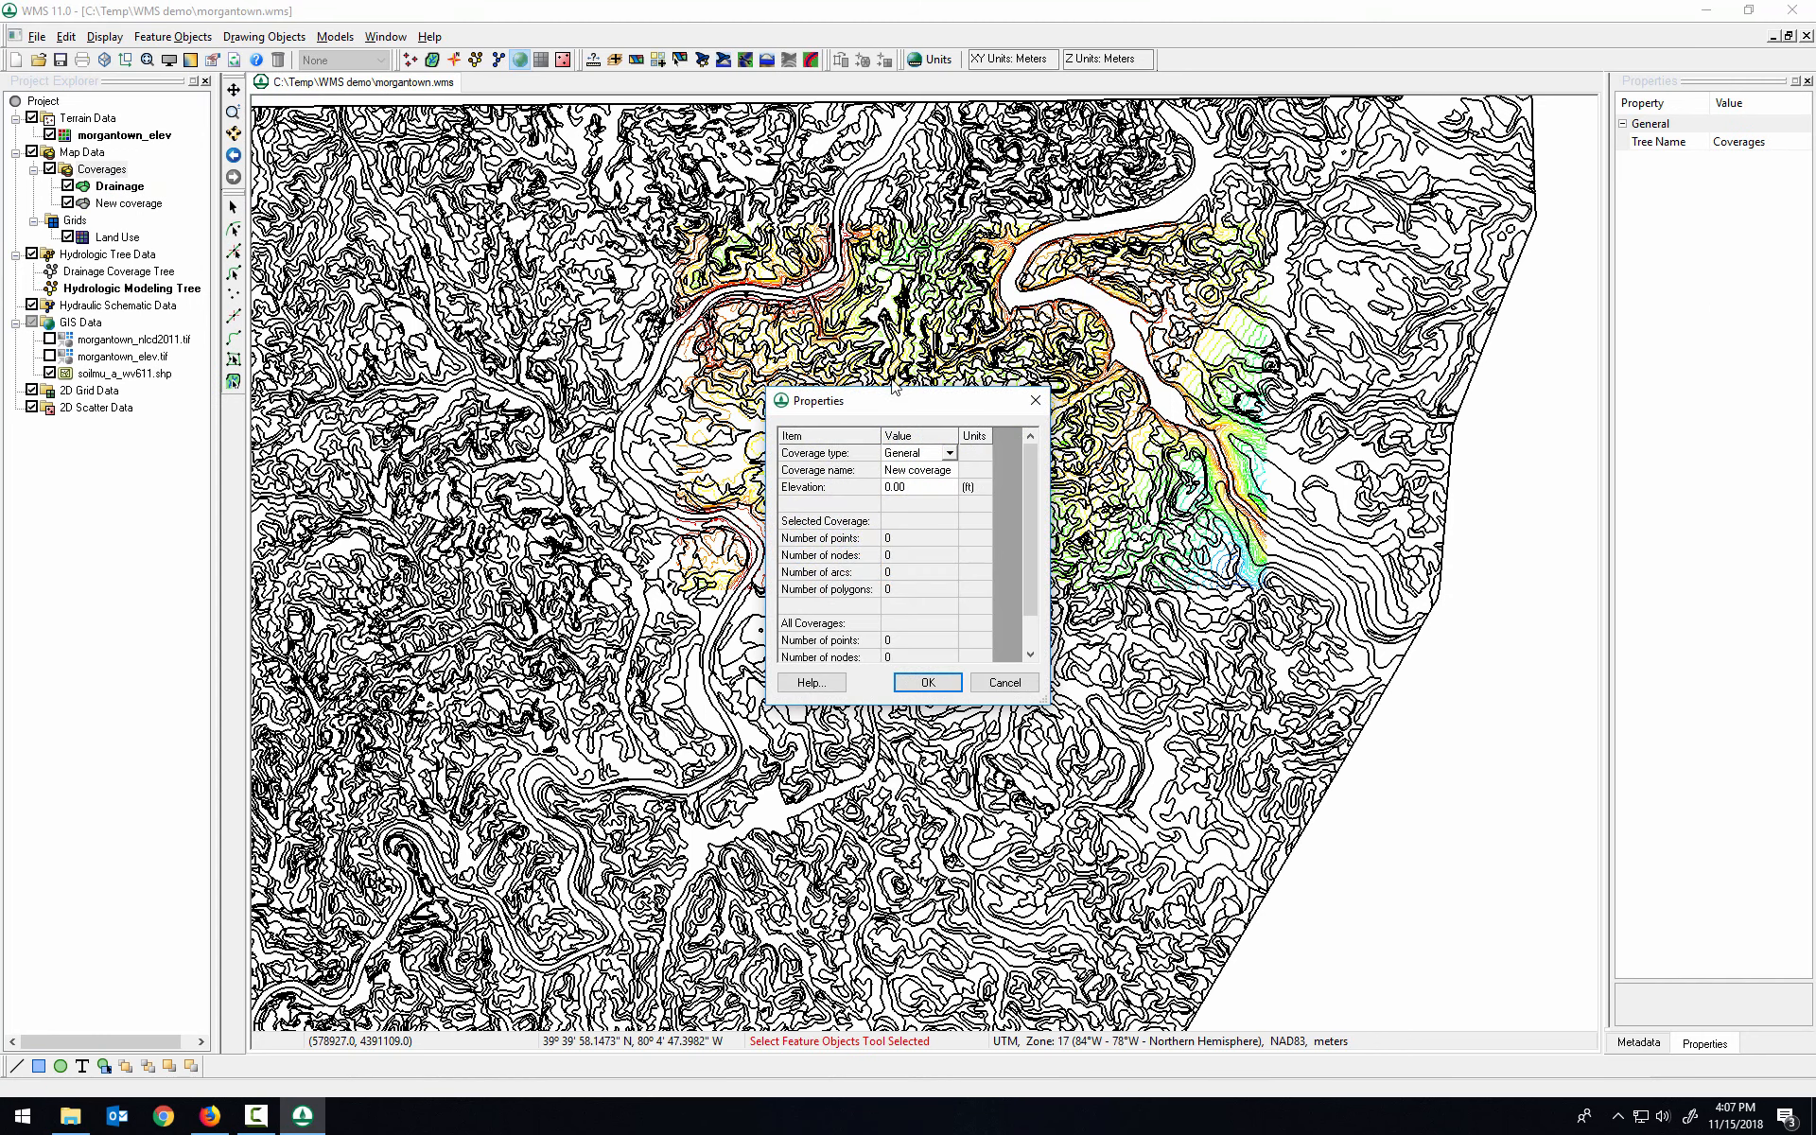
click(950, 455)
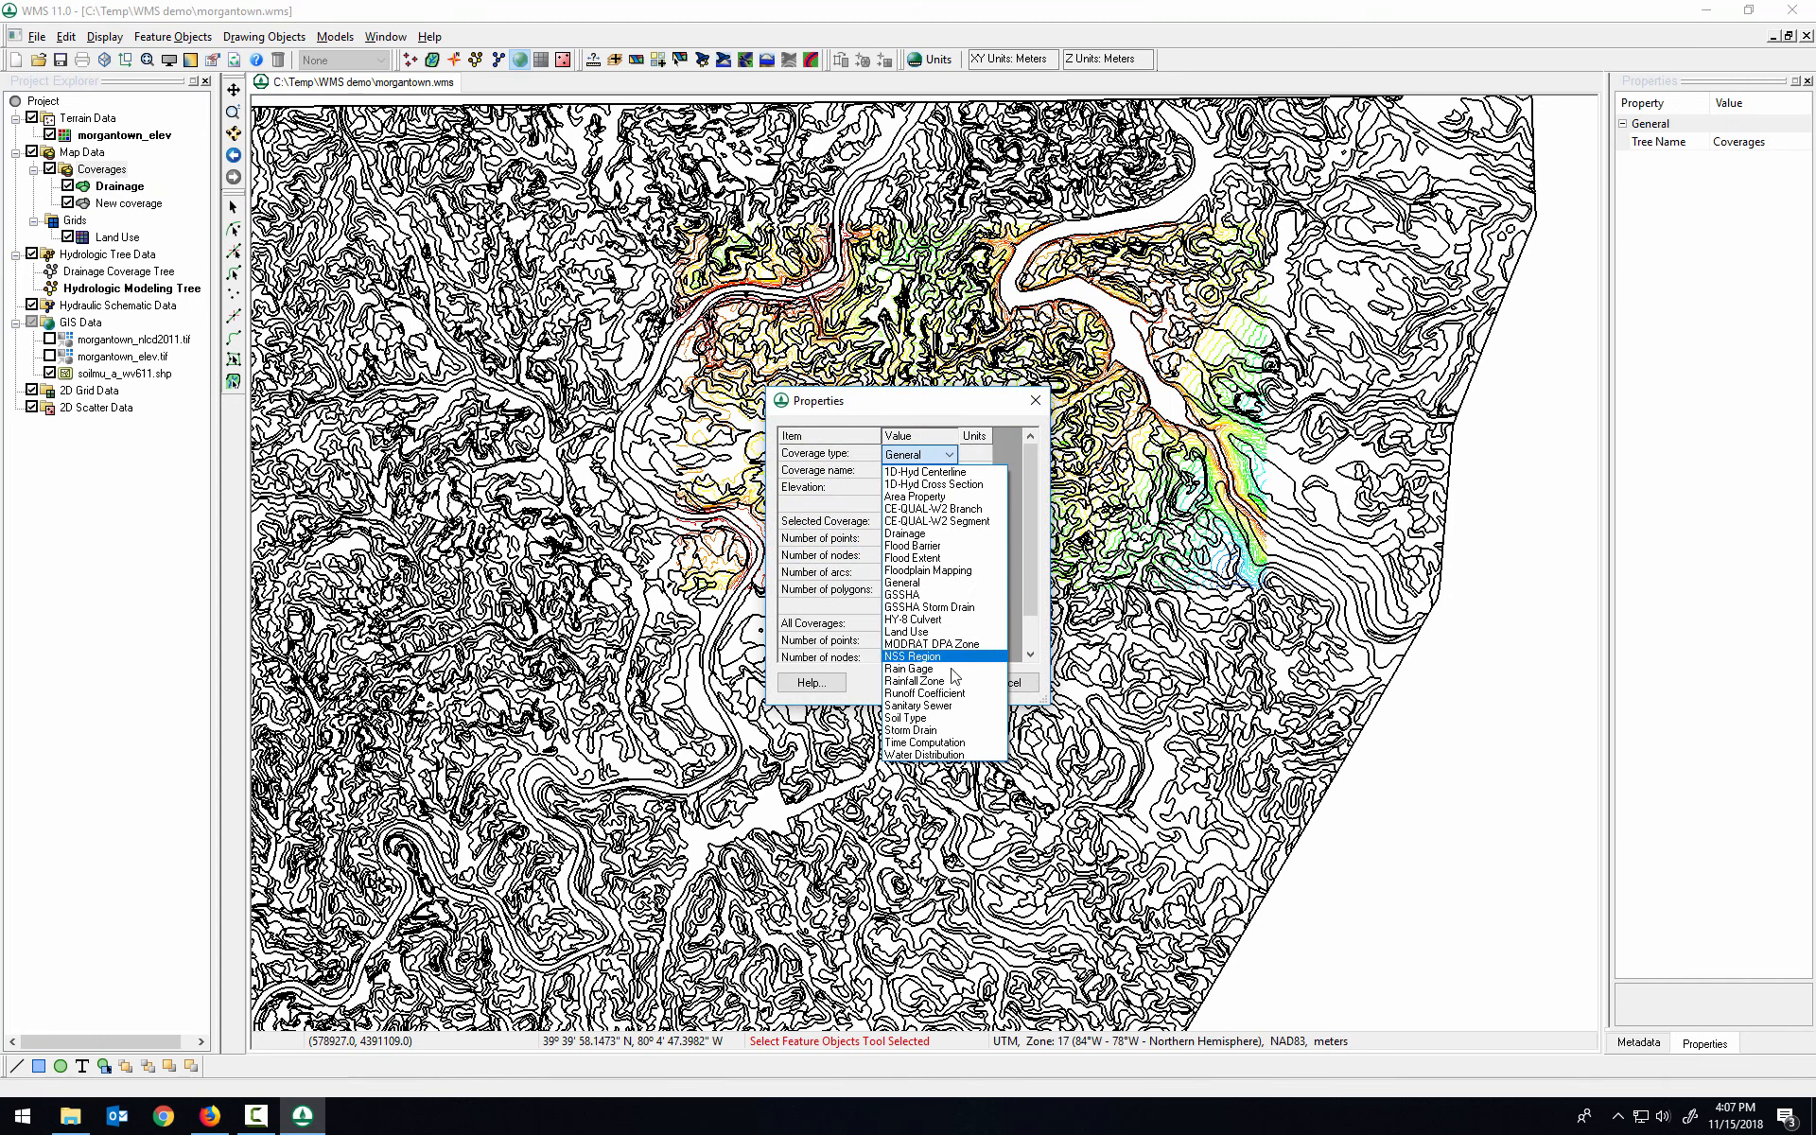
click(947, 718)
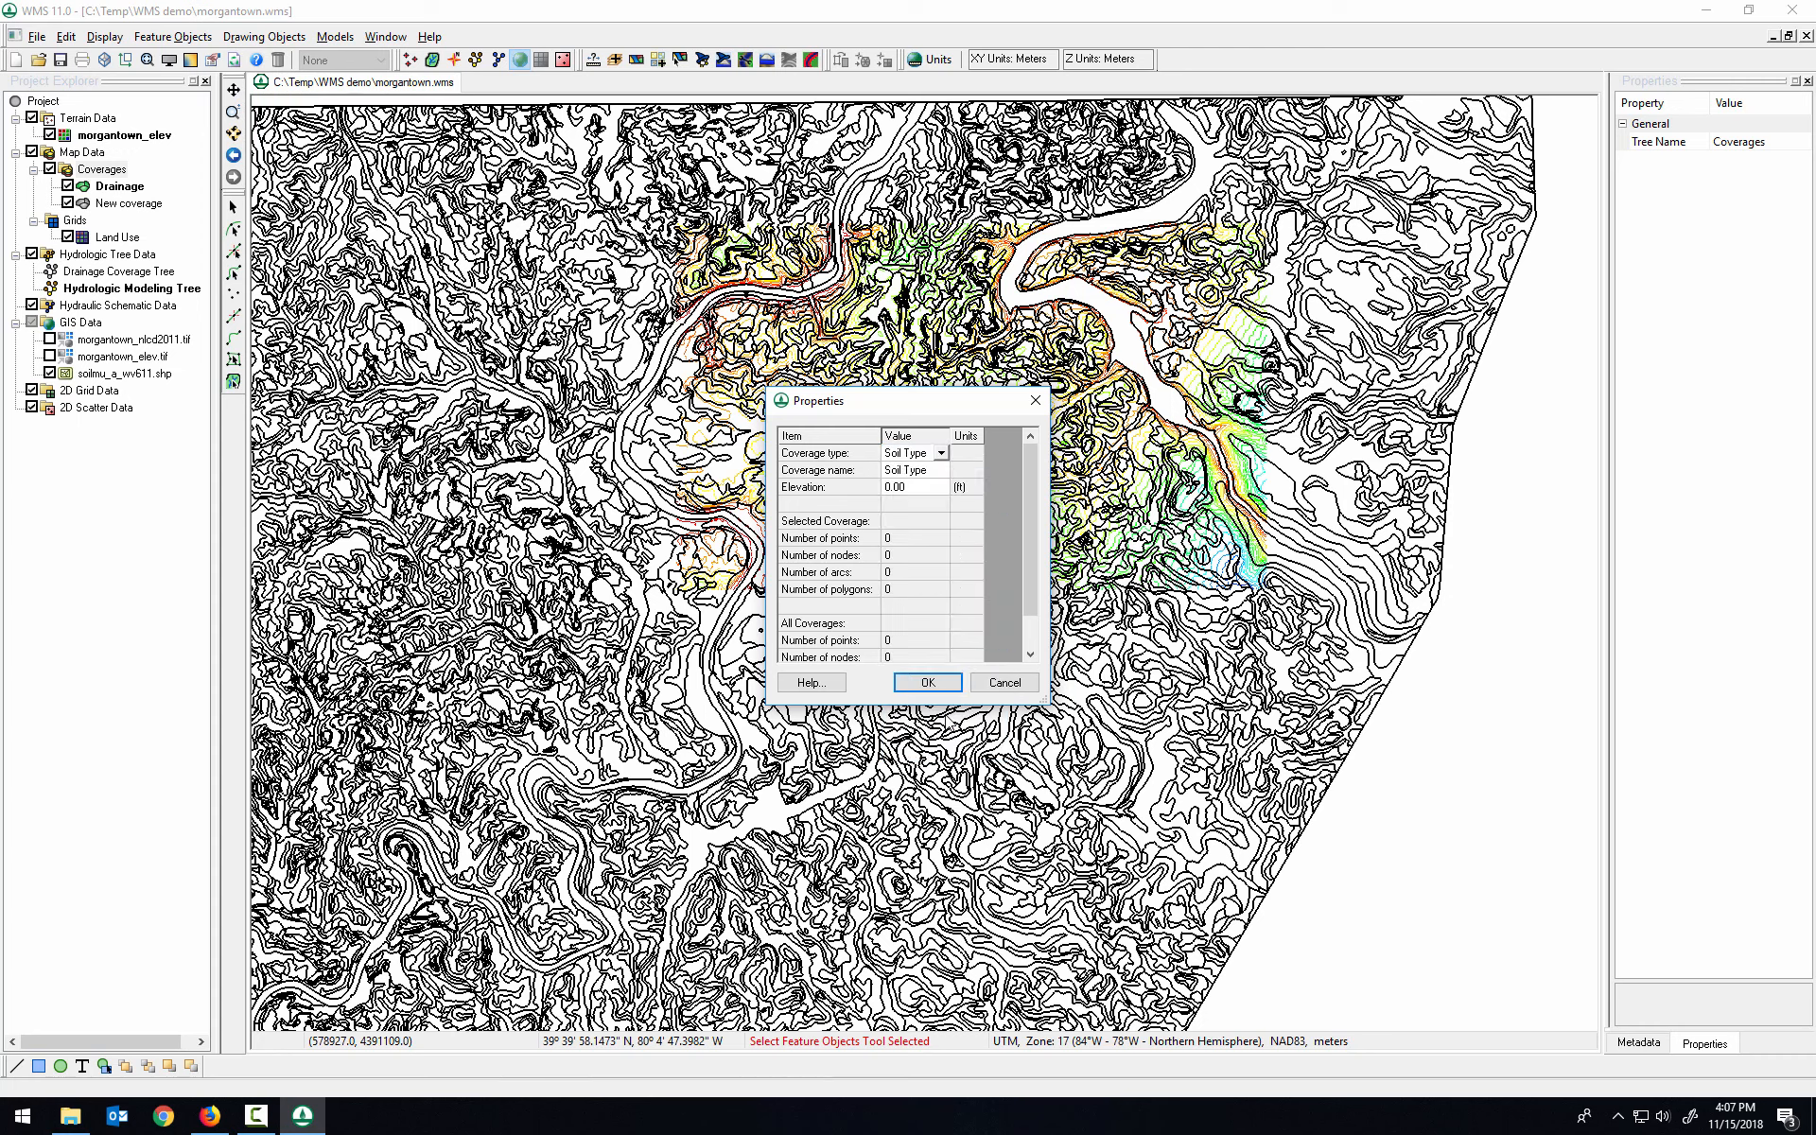
click(934, 687)
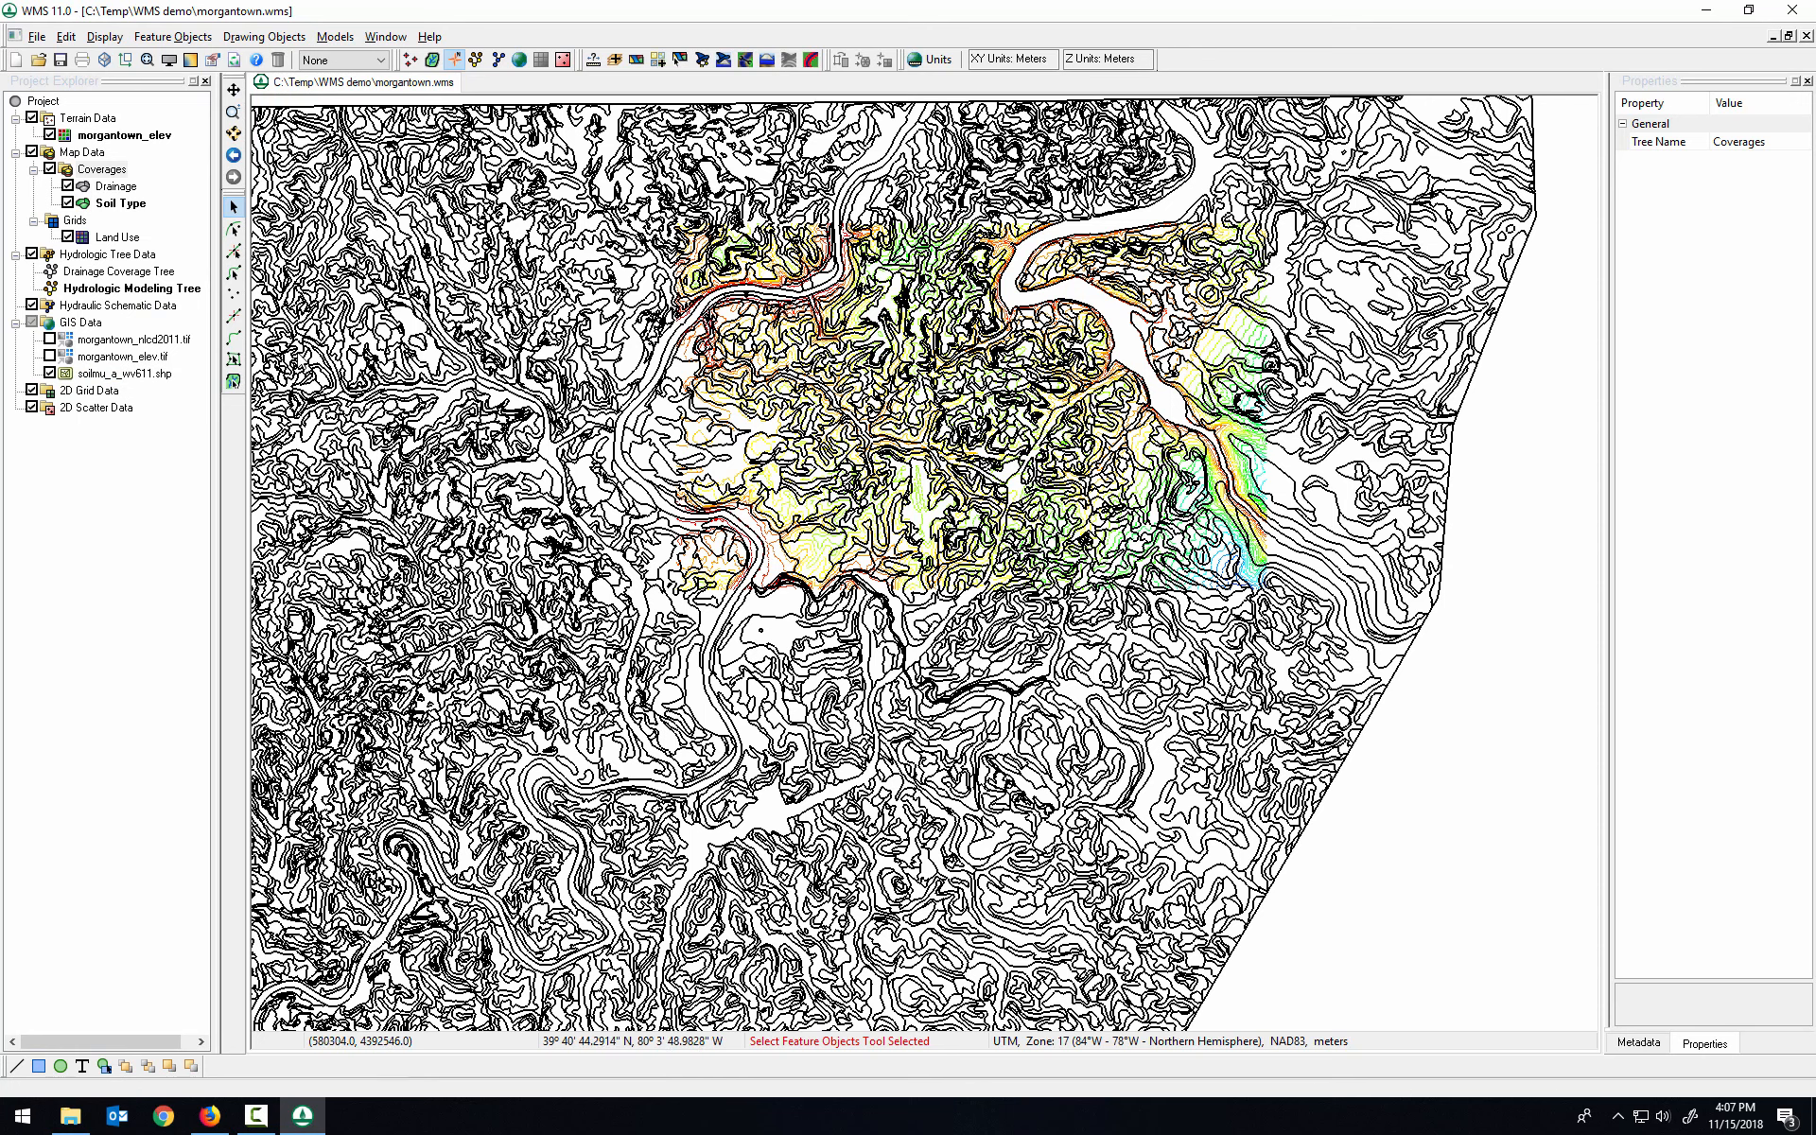
Step: Identify the existing attributes of the soilmu_a_wv611.shp polygon just south of the elevation contour area
click(130, 376)
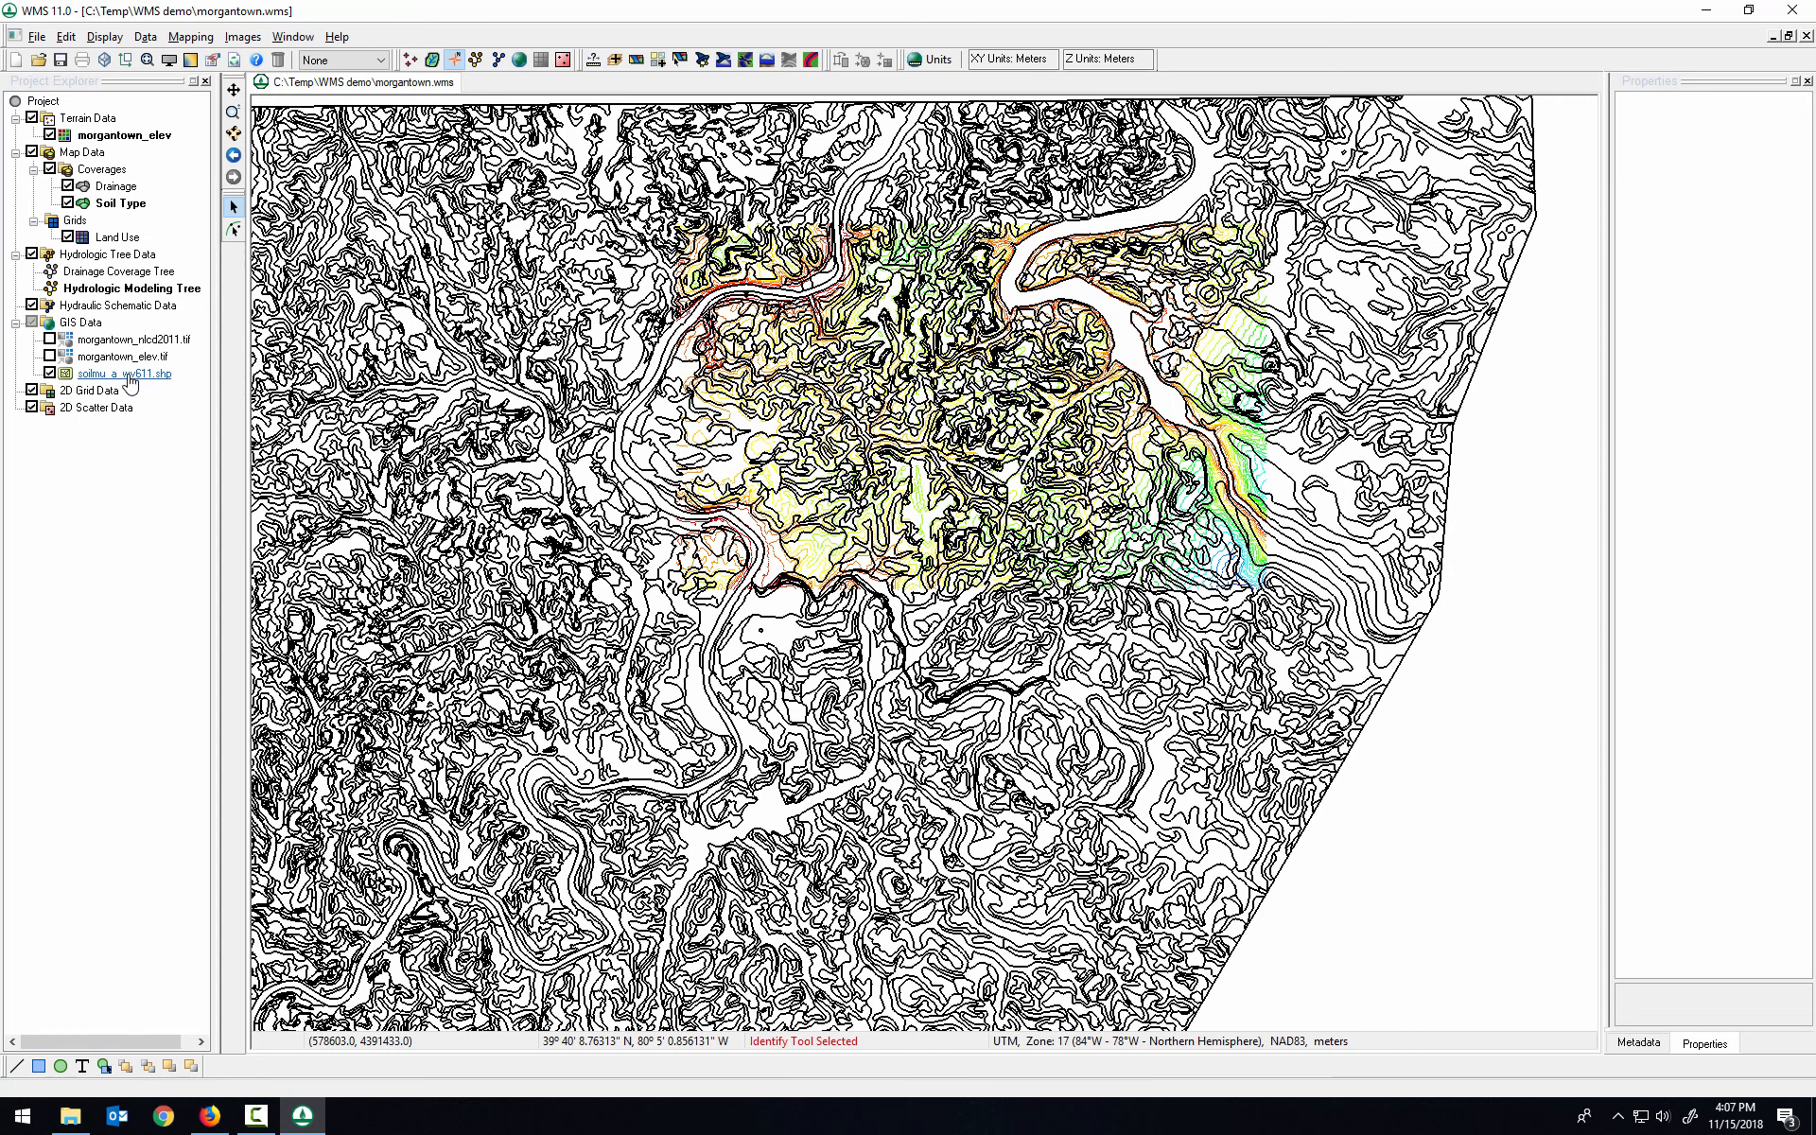
right_click(128, 374)
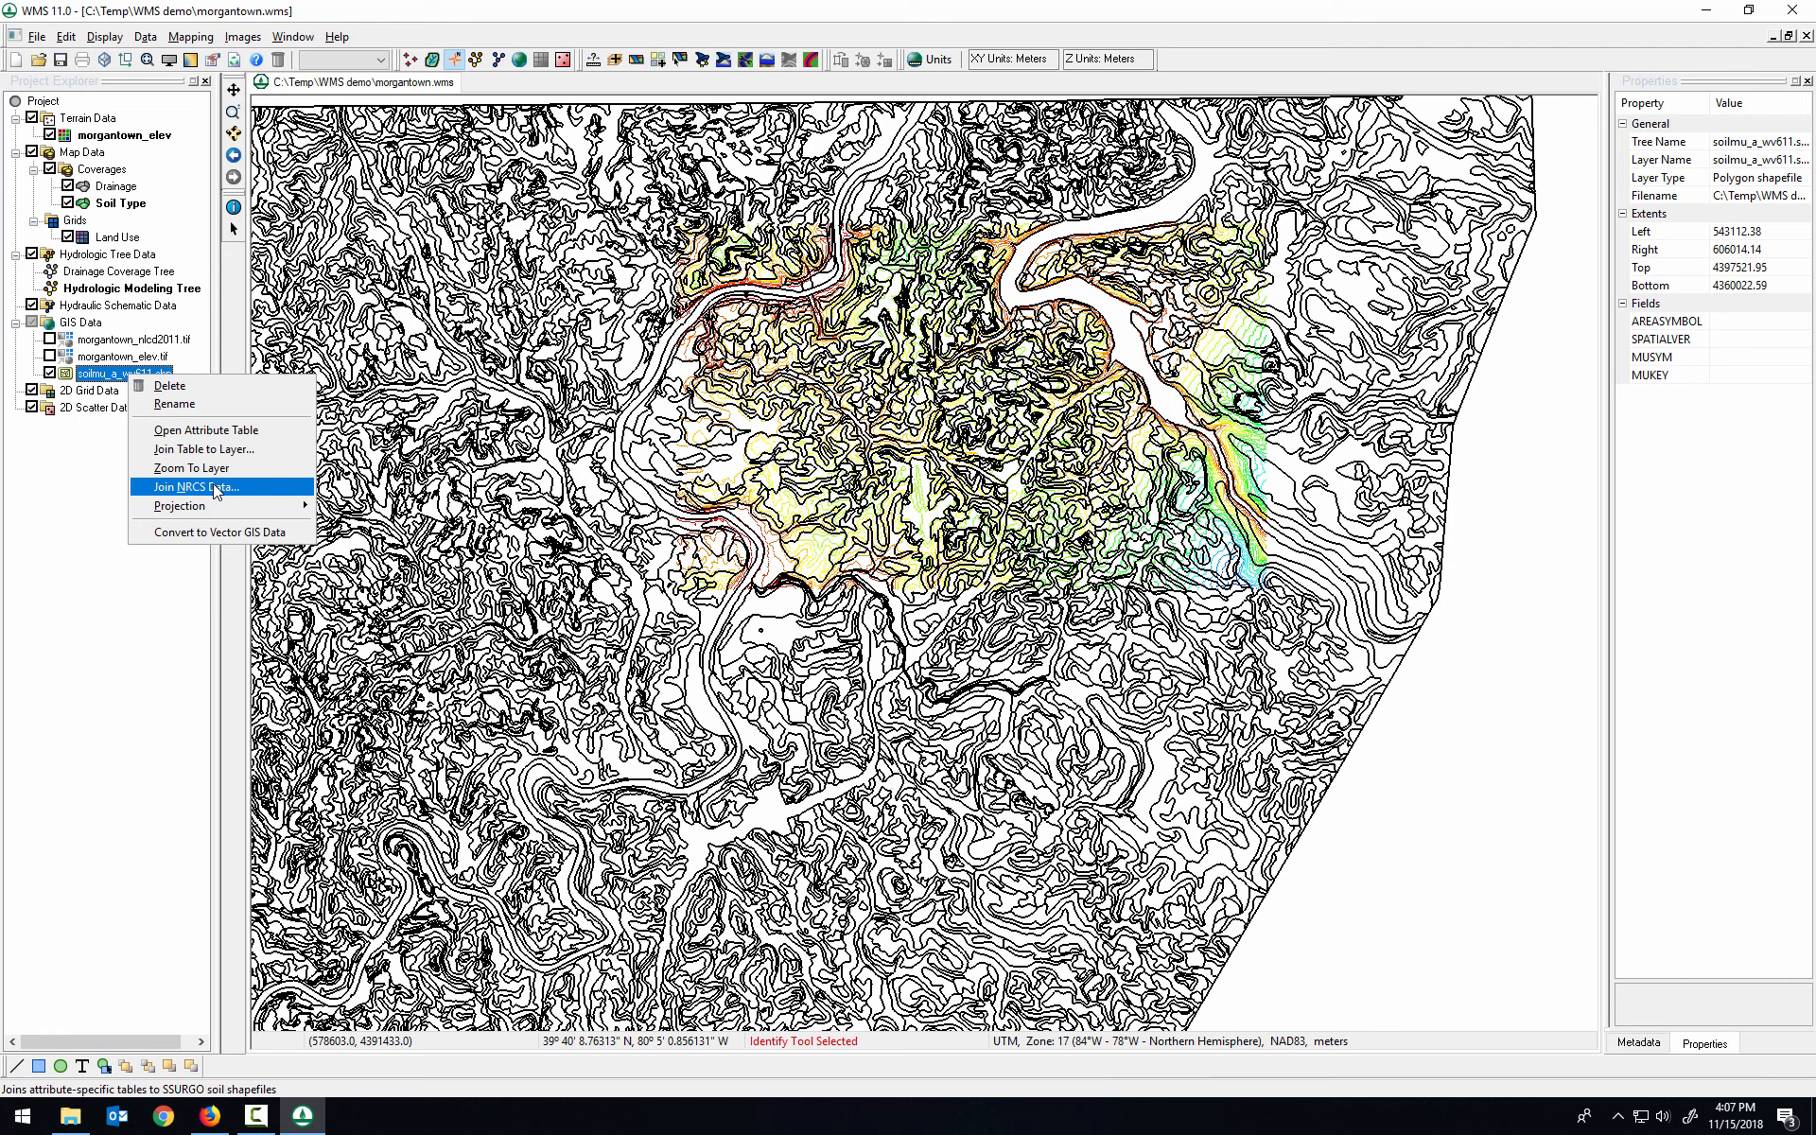
click(227, 301)
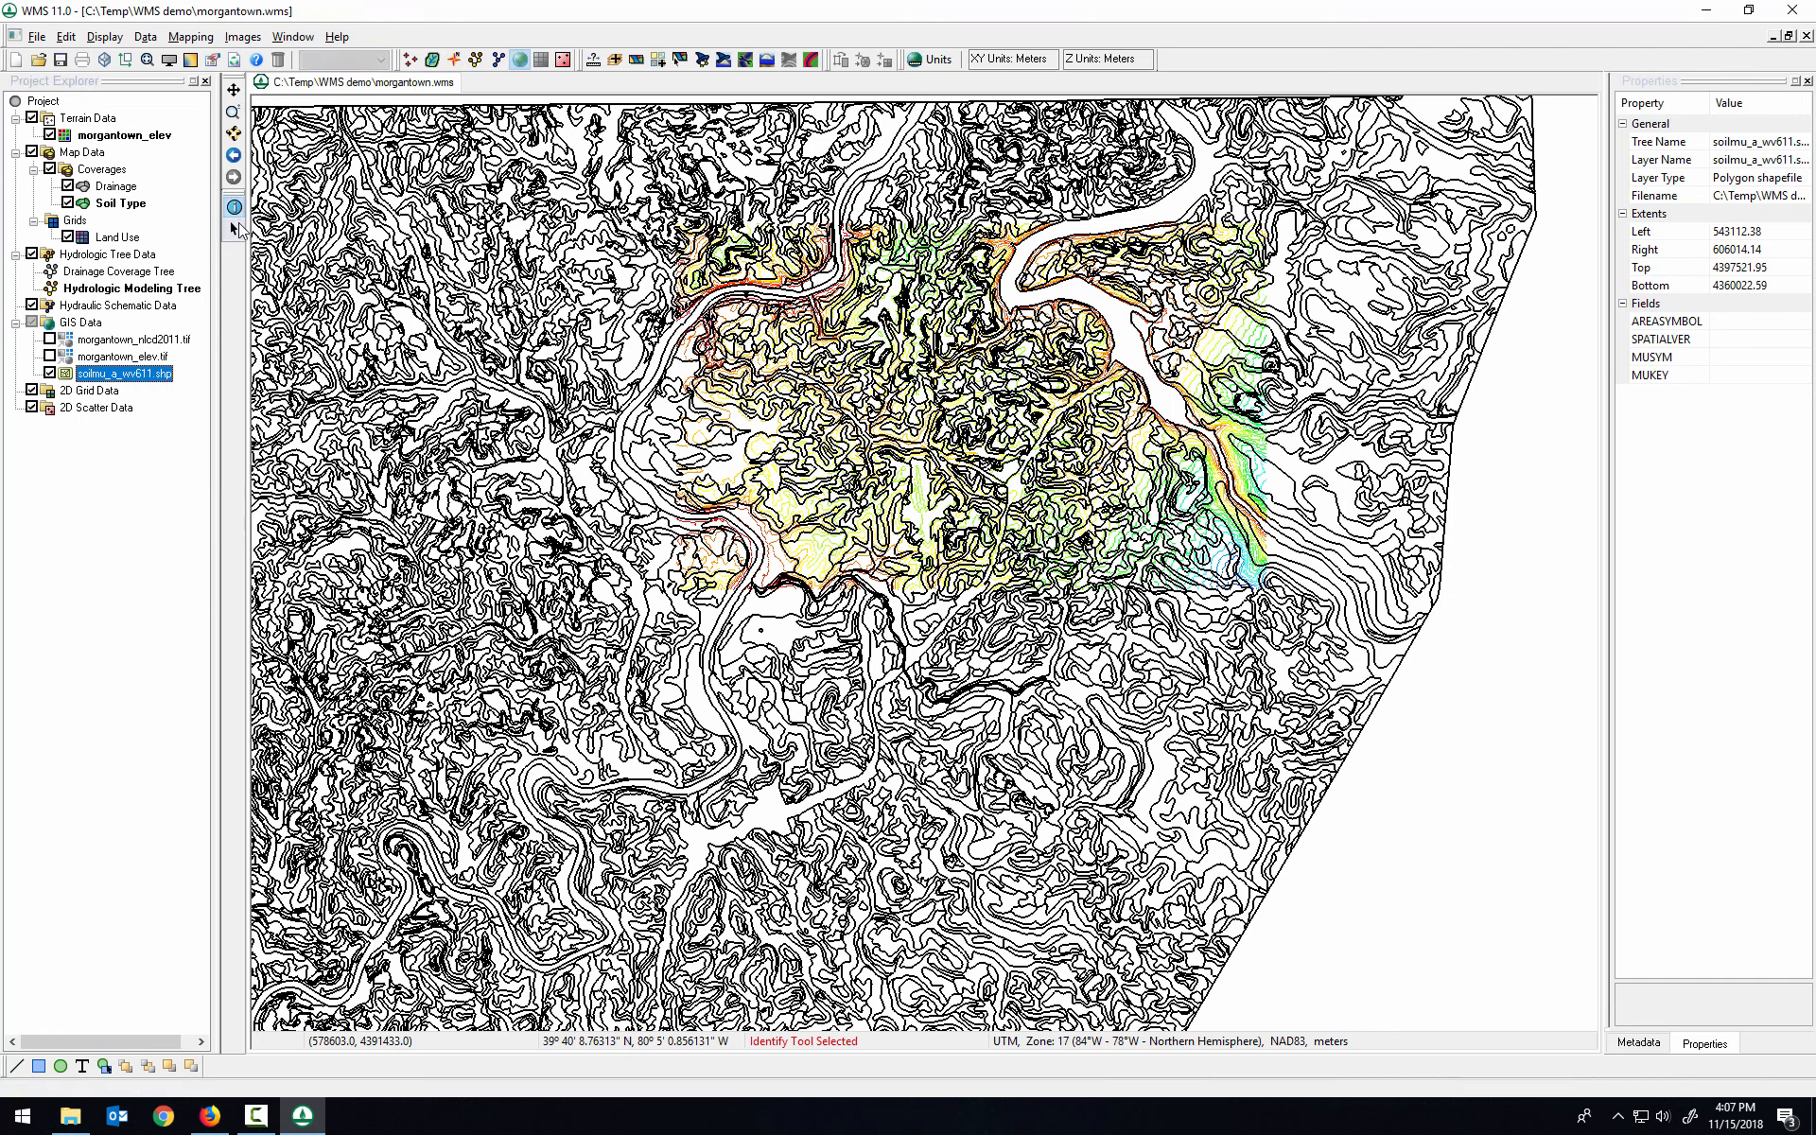
click(778, 634)
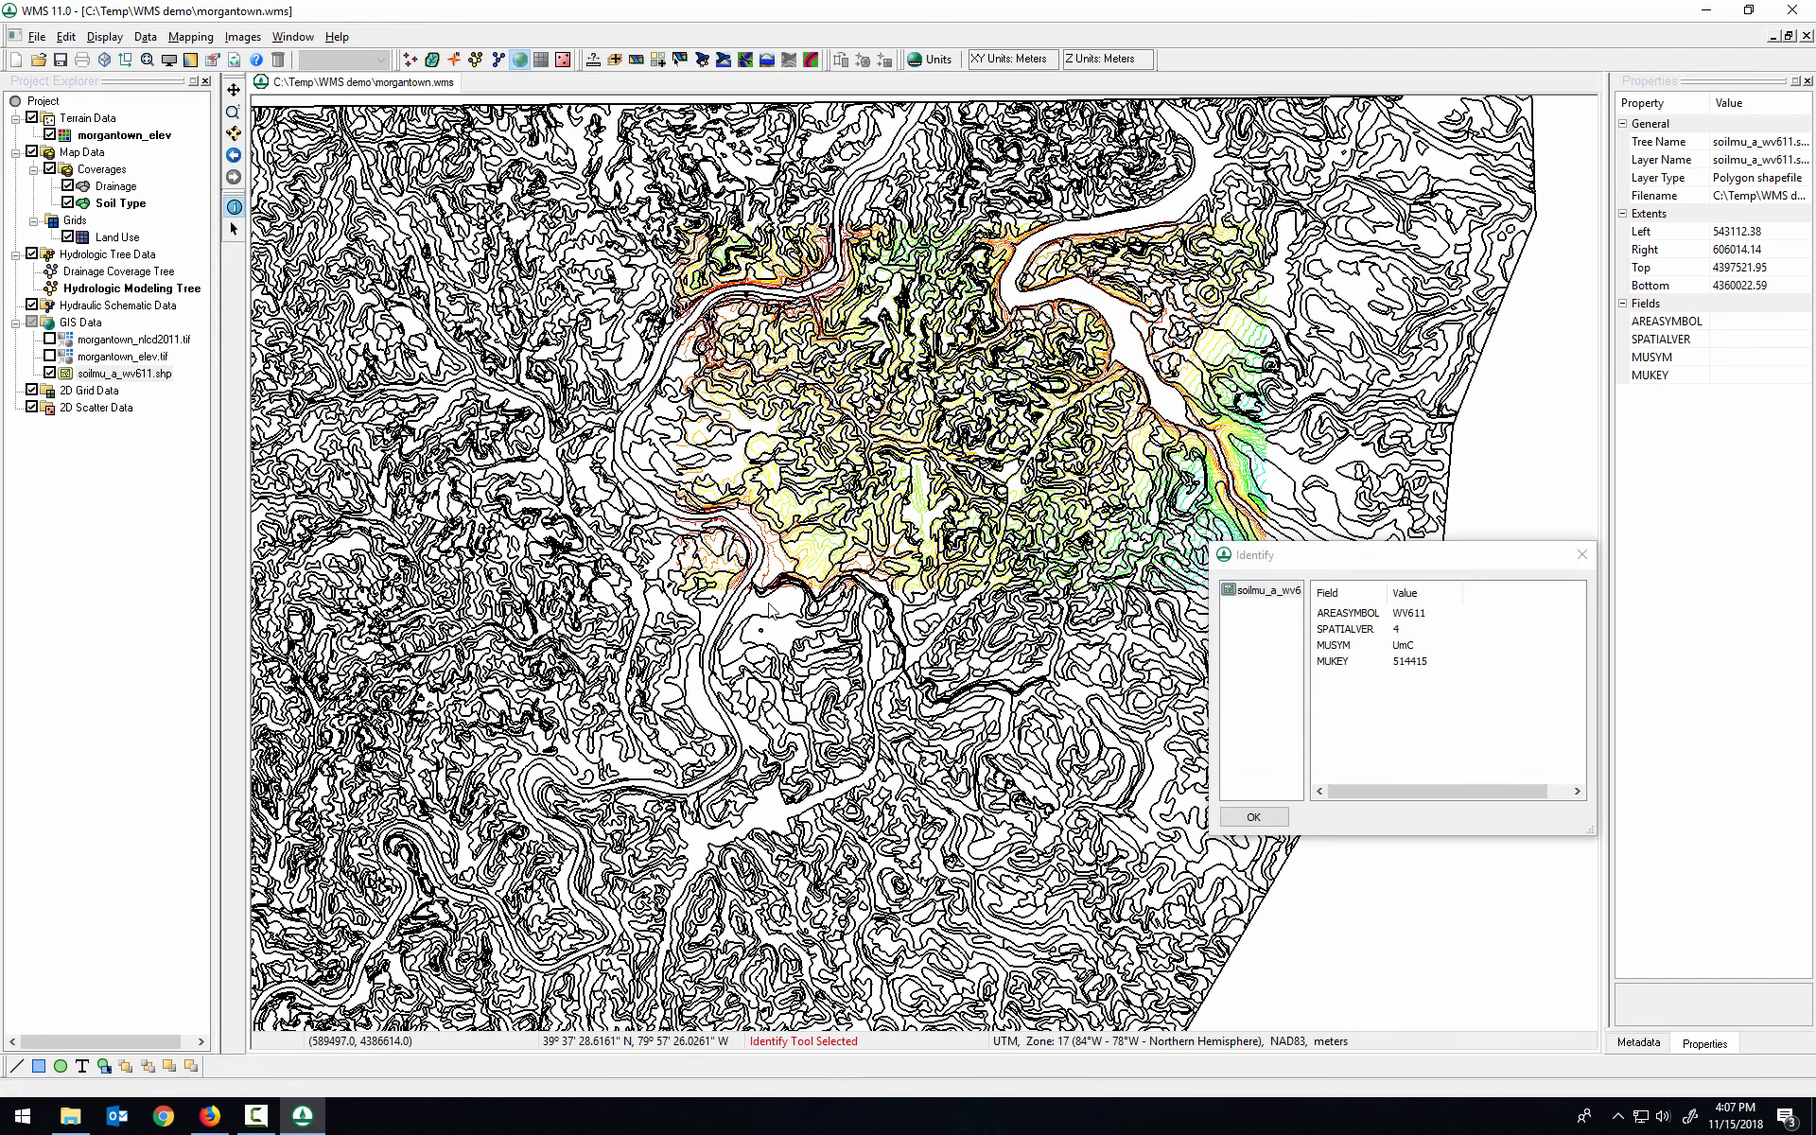
drag(1410, 565, 1008, 498)
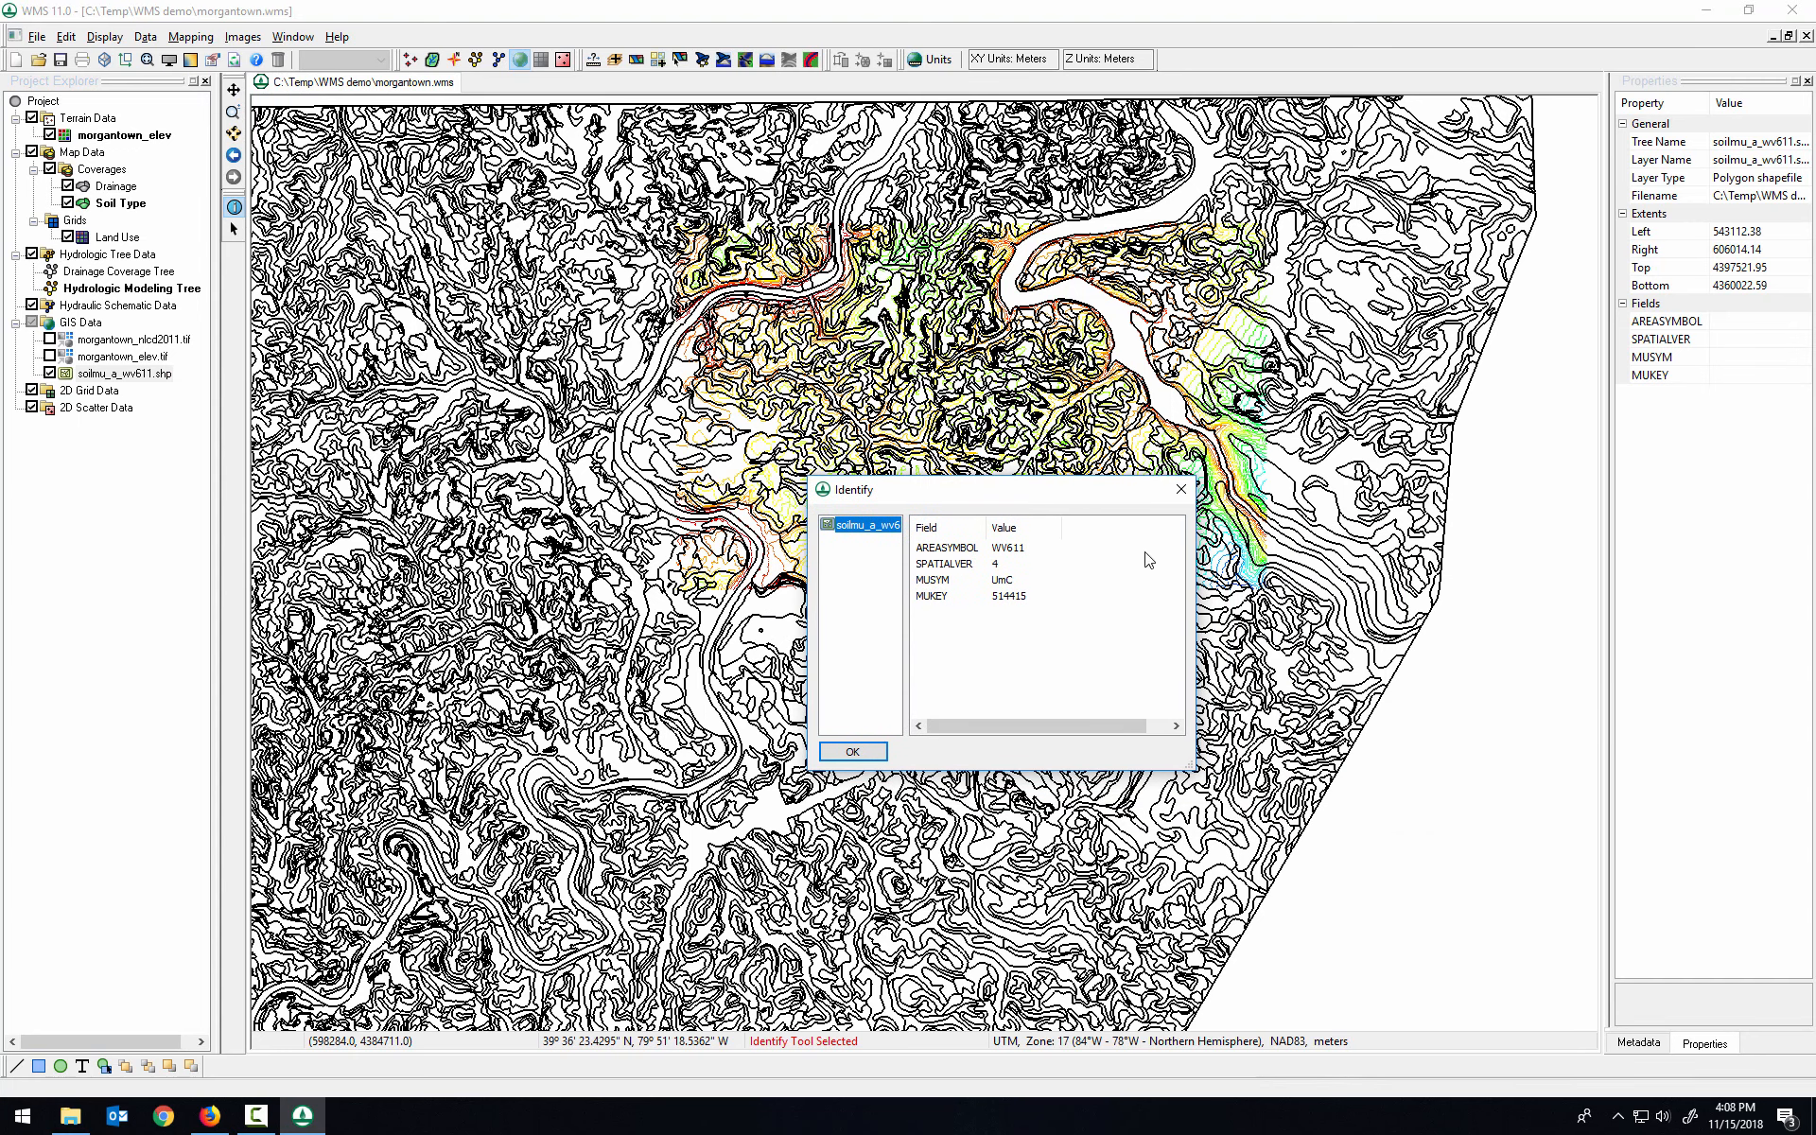
click(1181, 490)
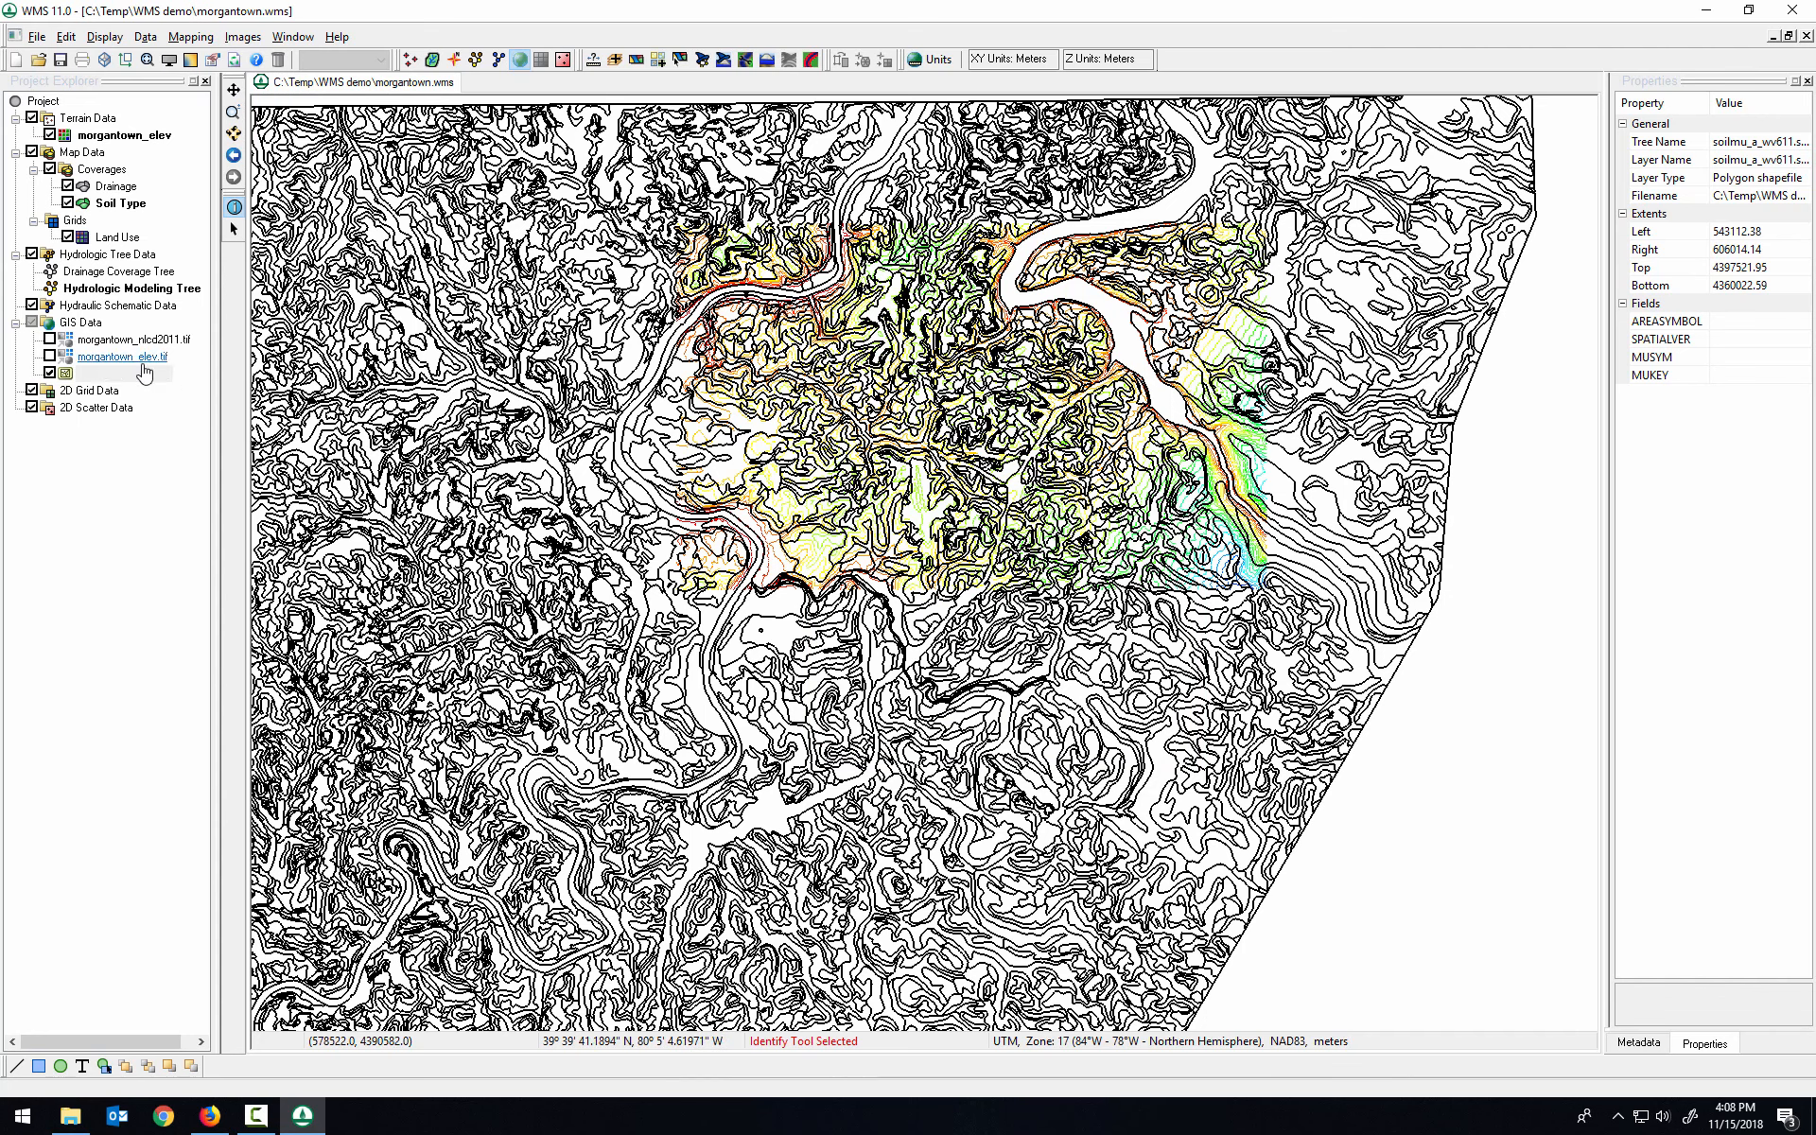
Step: Join NRCS soil texture and HYDGRP data to soilmu_a_wv611.shp, filling blank values with soil group D and Silt loam texture
right_click(151, 379)
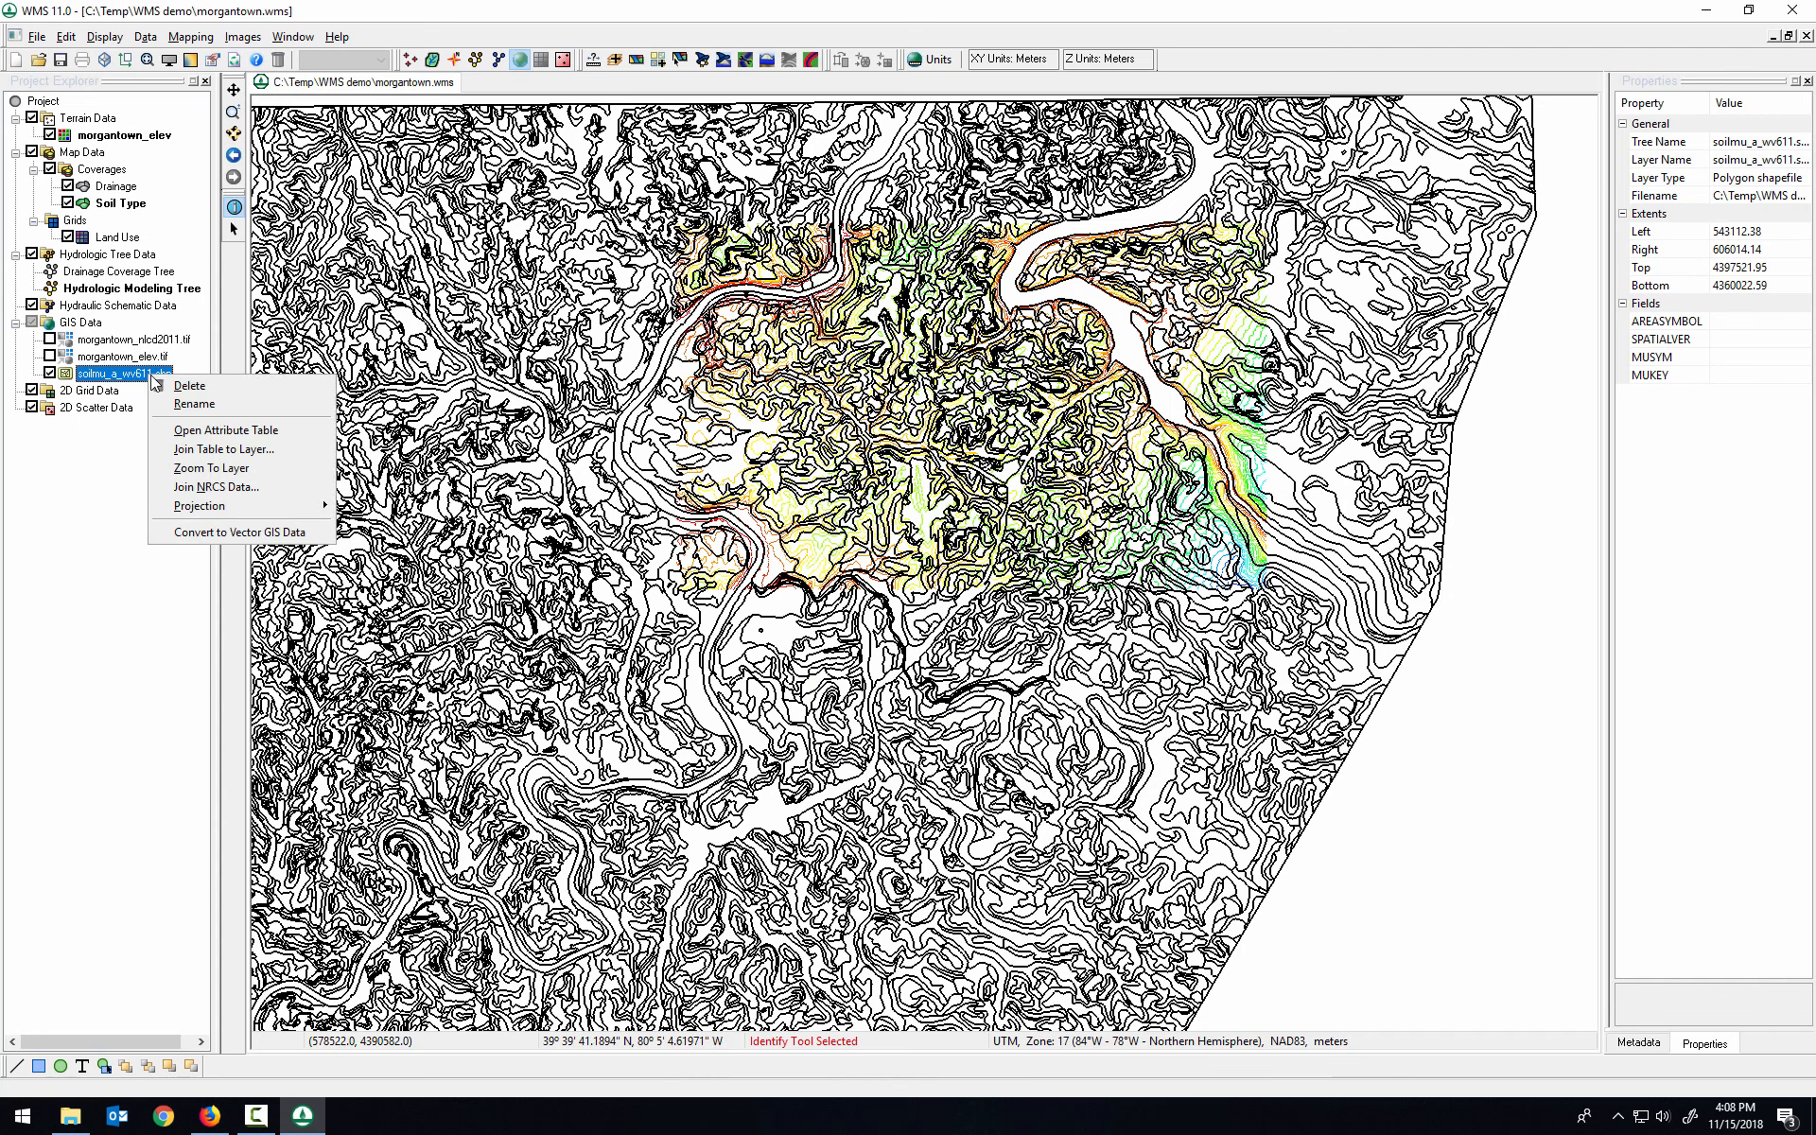
click(210, 491)
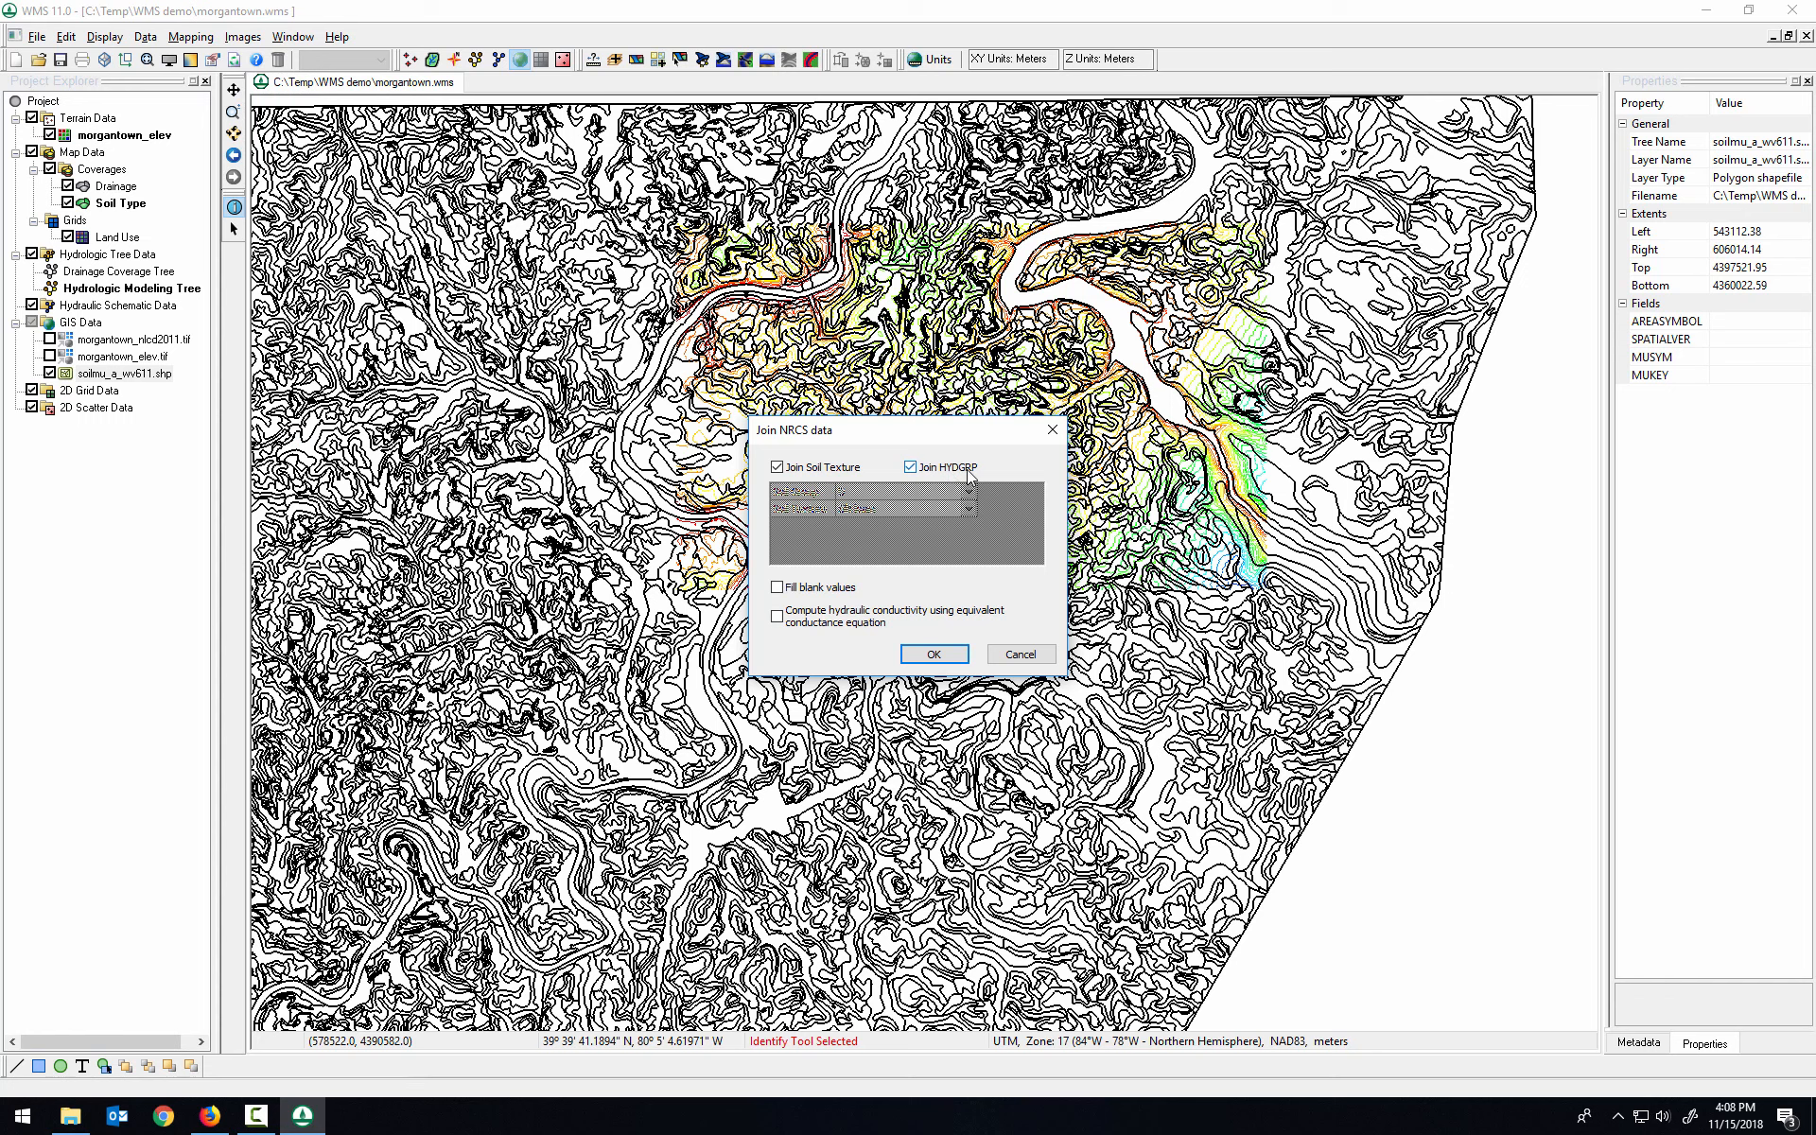
click(777, 589)
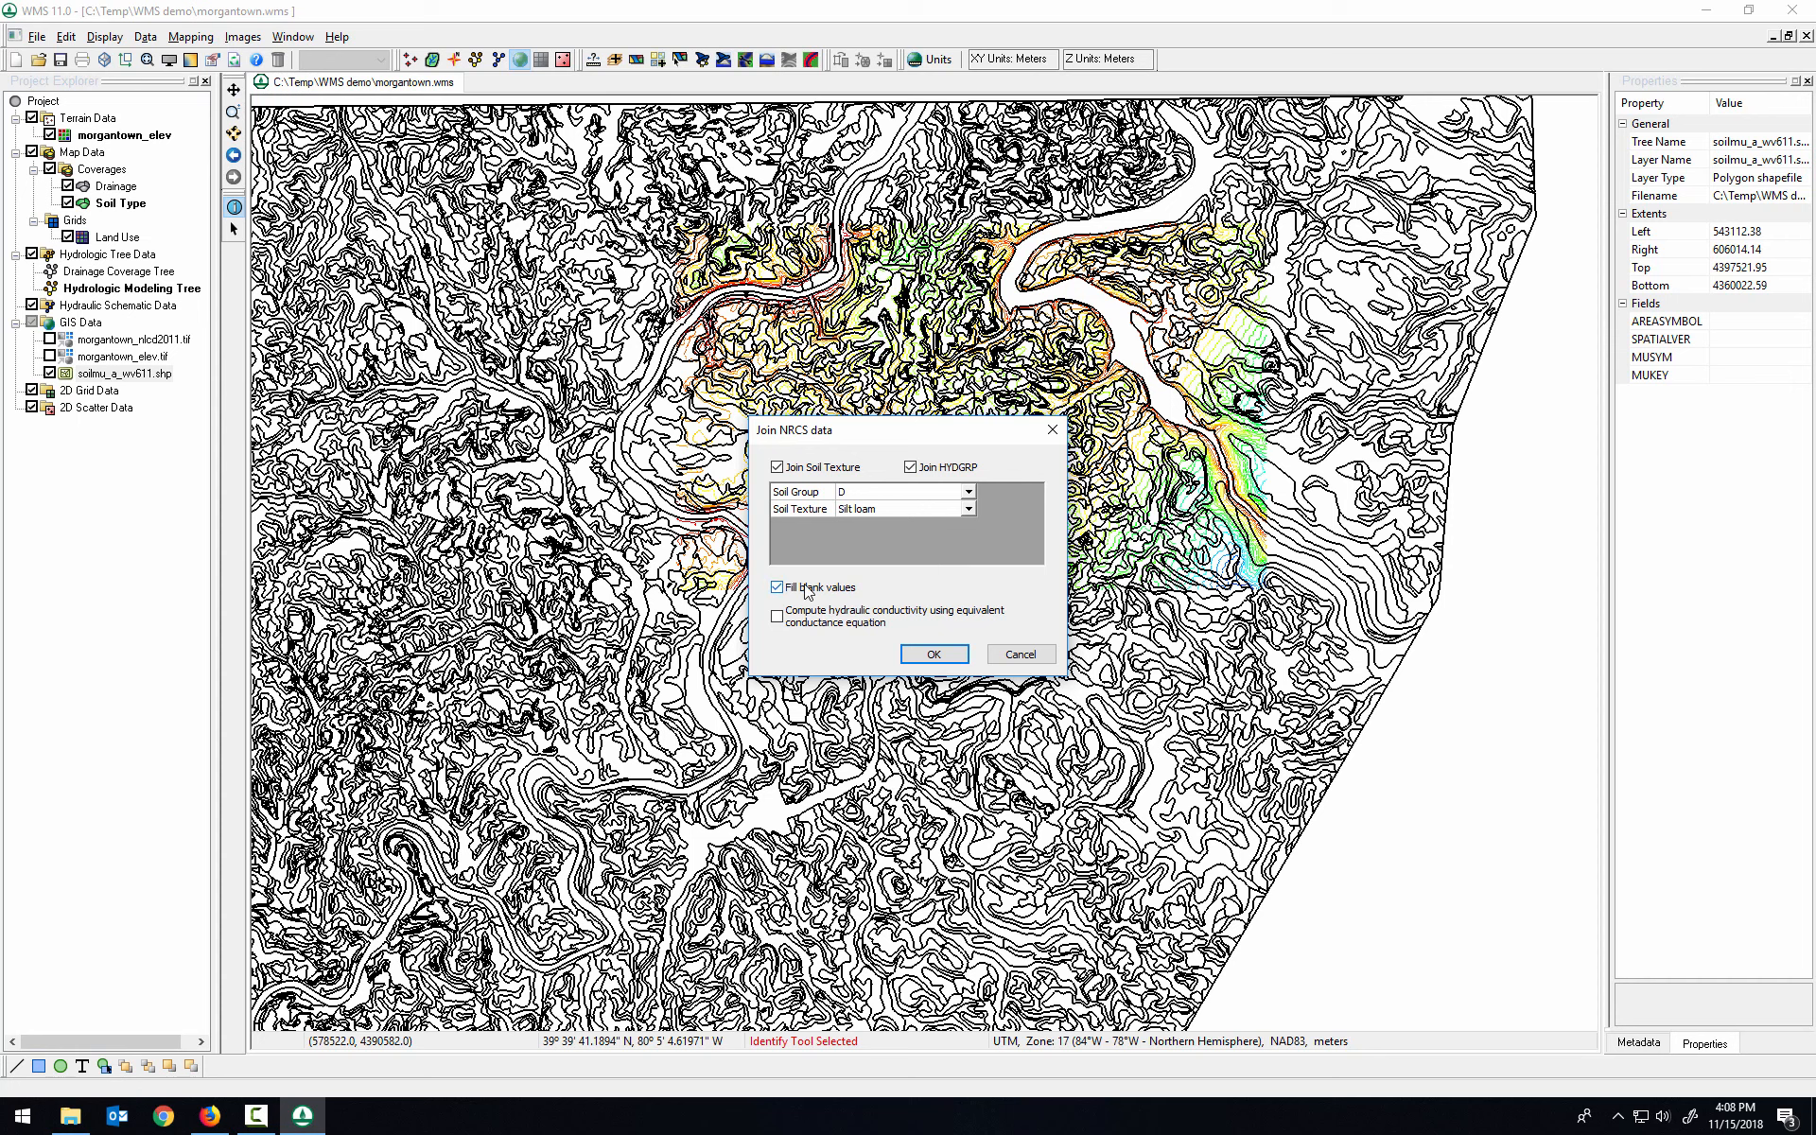
click(935, 653)
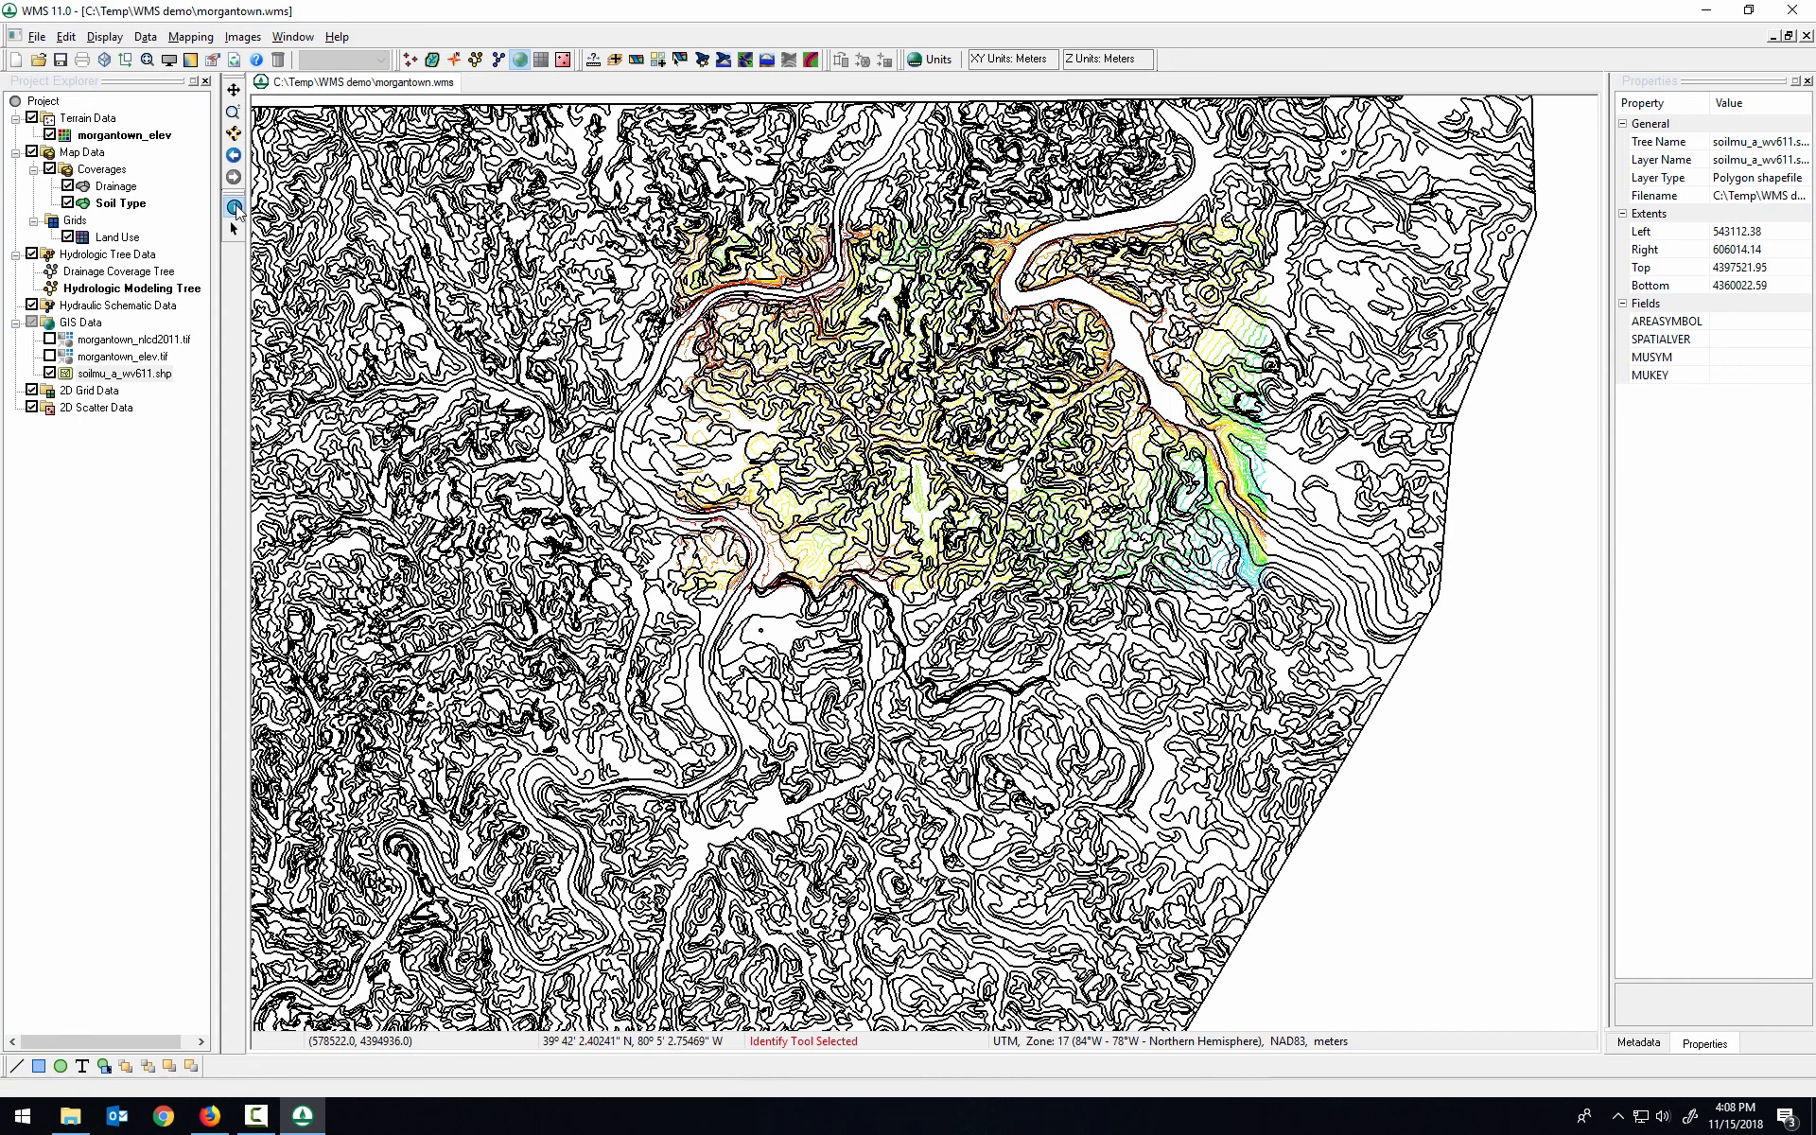
Step: Identify the joined soil attributes of the soilmu_a_wv611.shp polygon just south of the elevation contour area
click(784, 628)
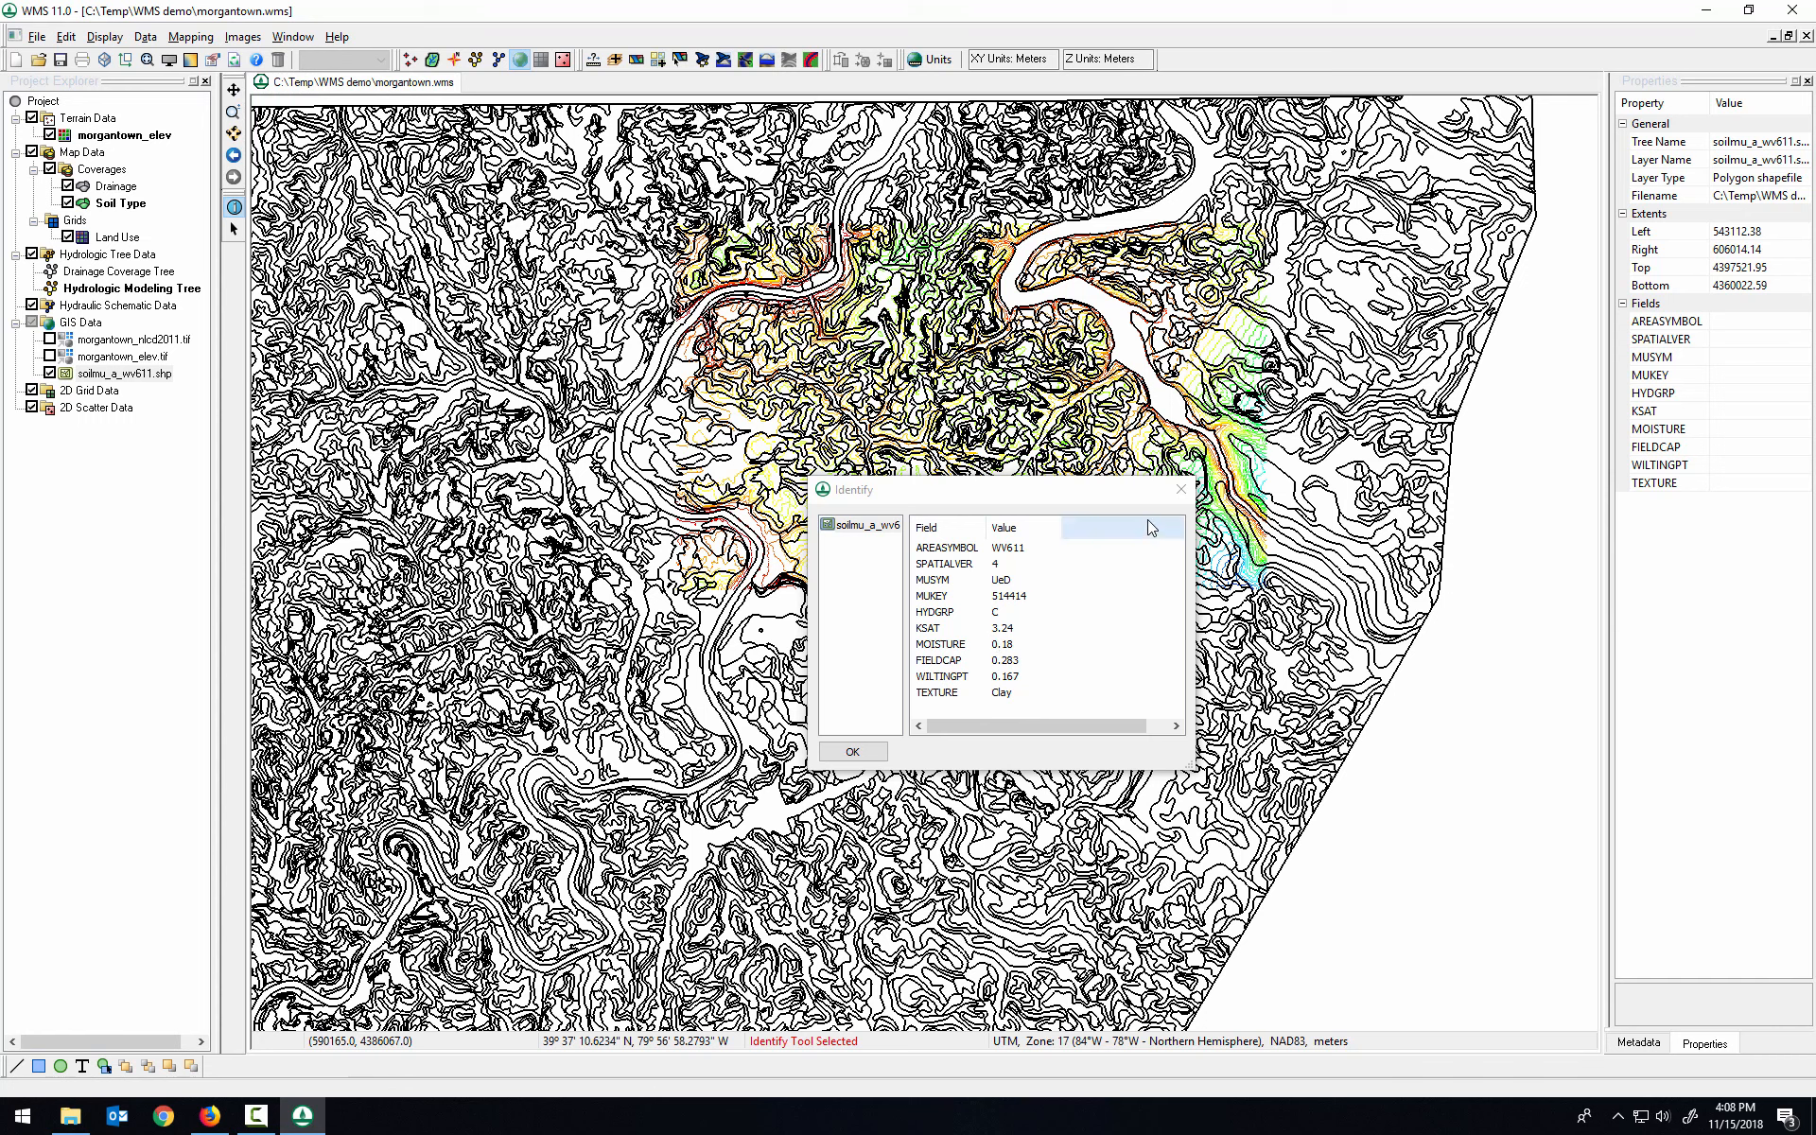
click(1180, 490)
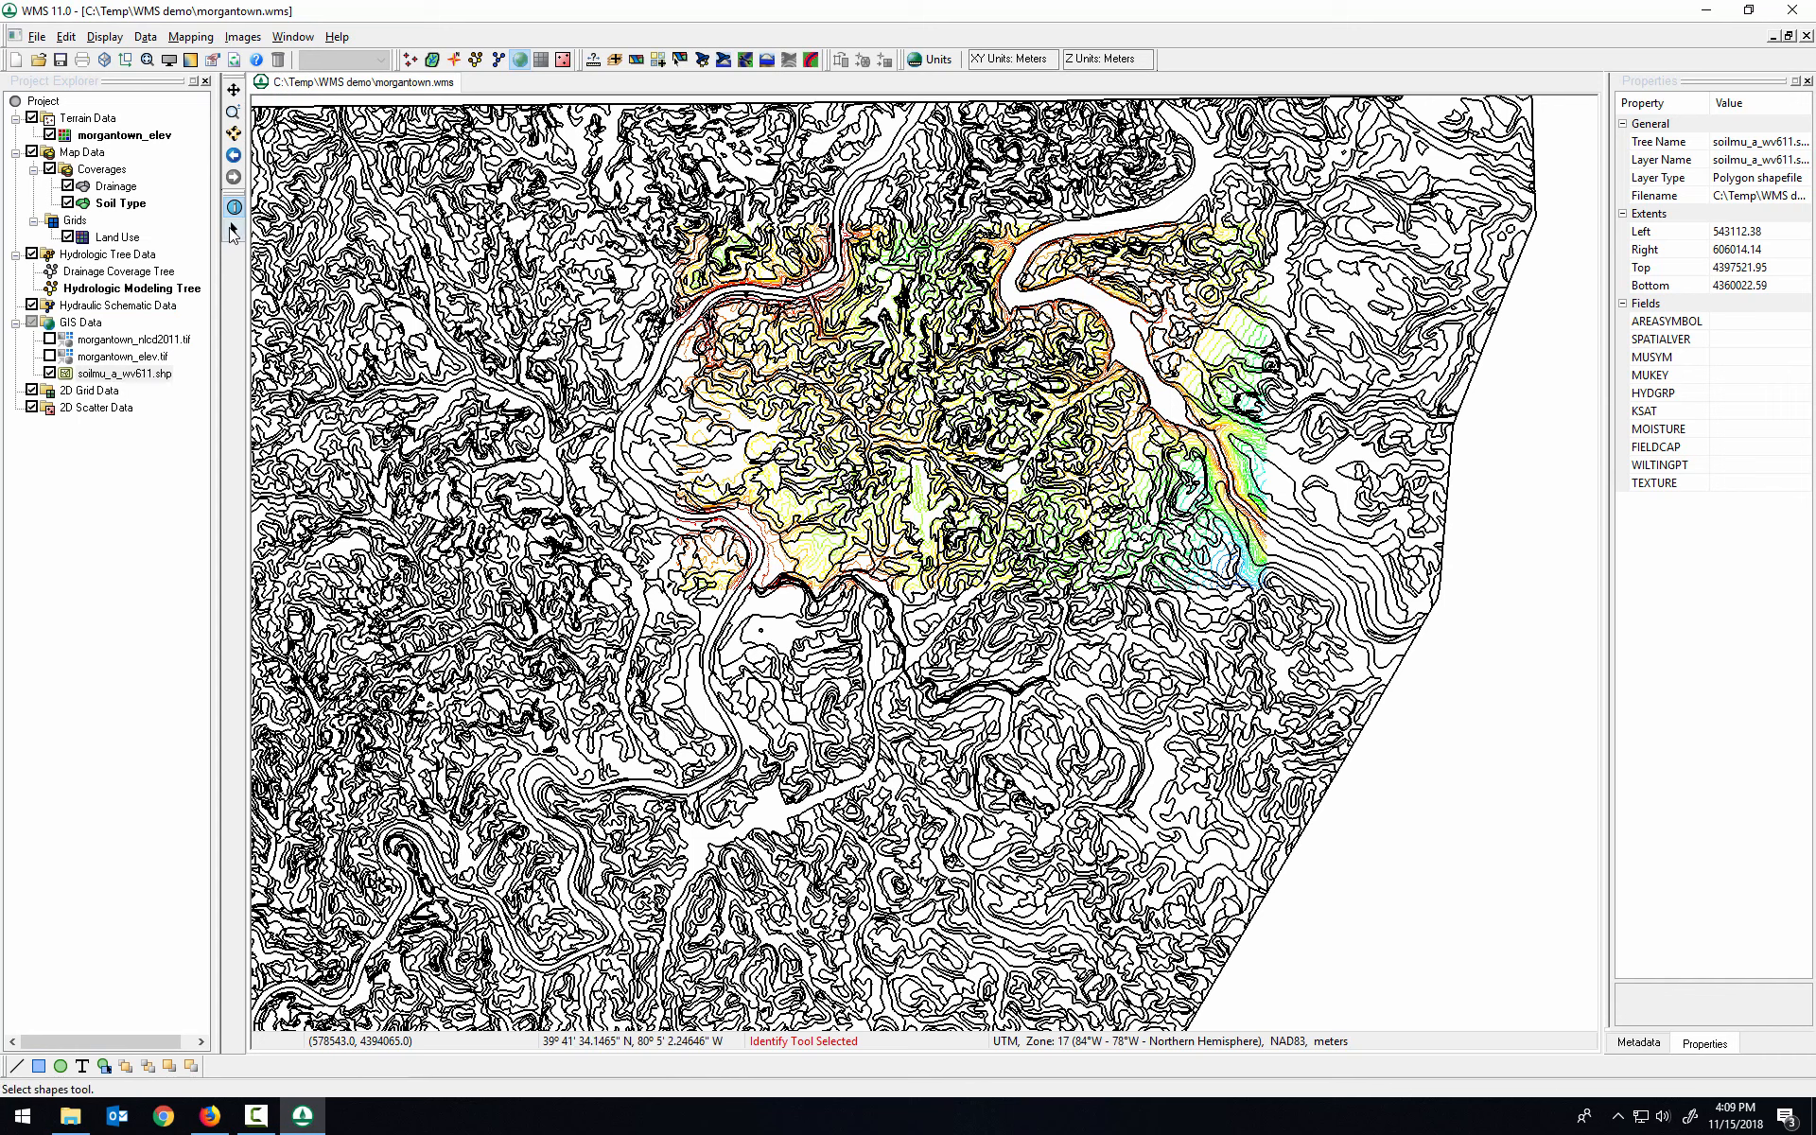
Step: Select all soilmu_a_wv611.shp polygons within a rectangle enclosing the coloured elevation contour area
click(233, 230)
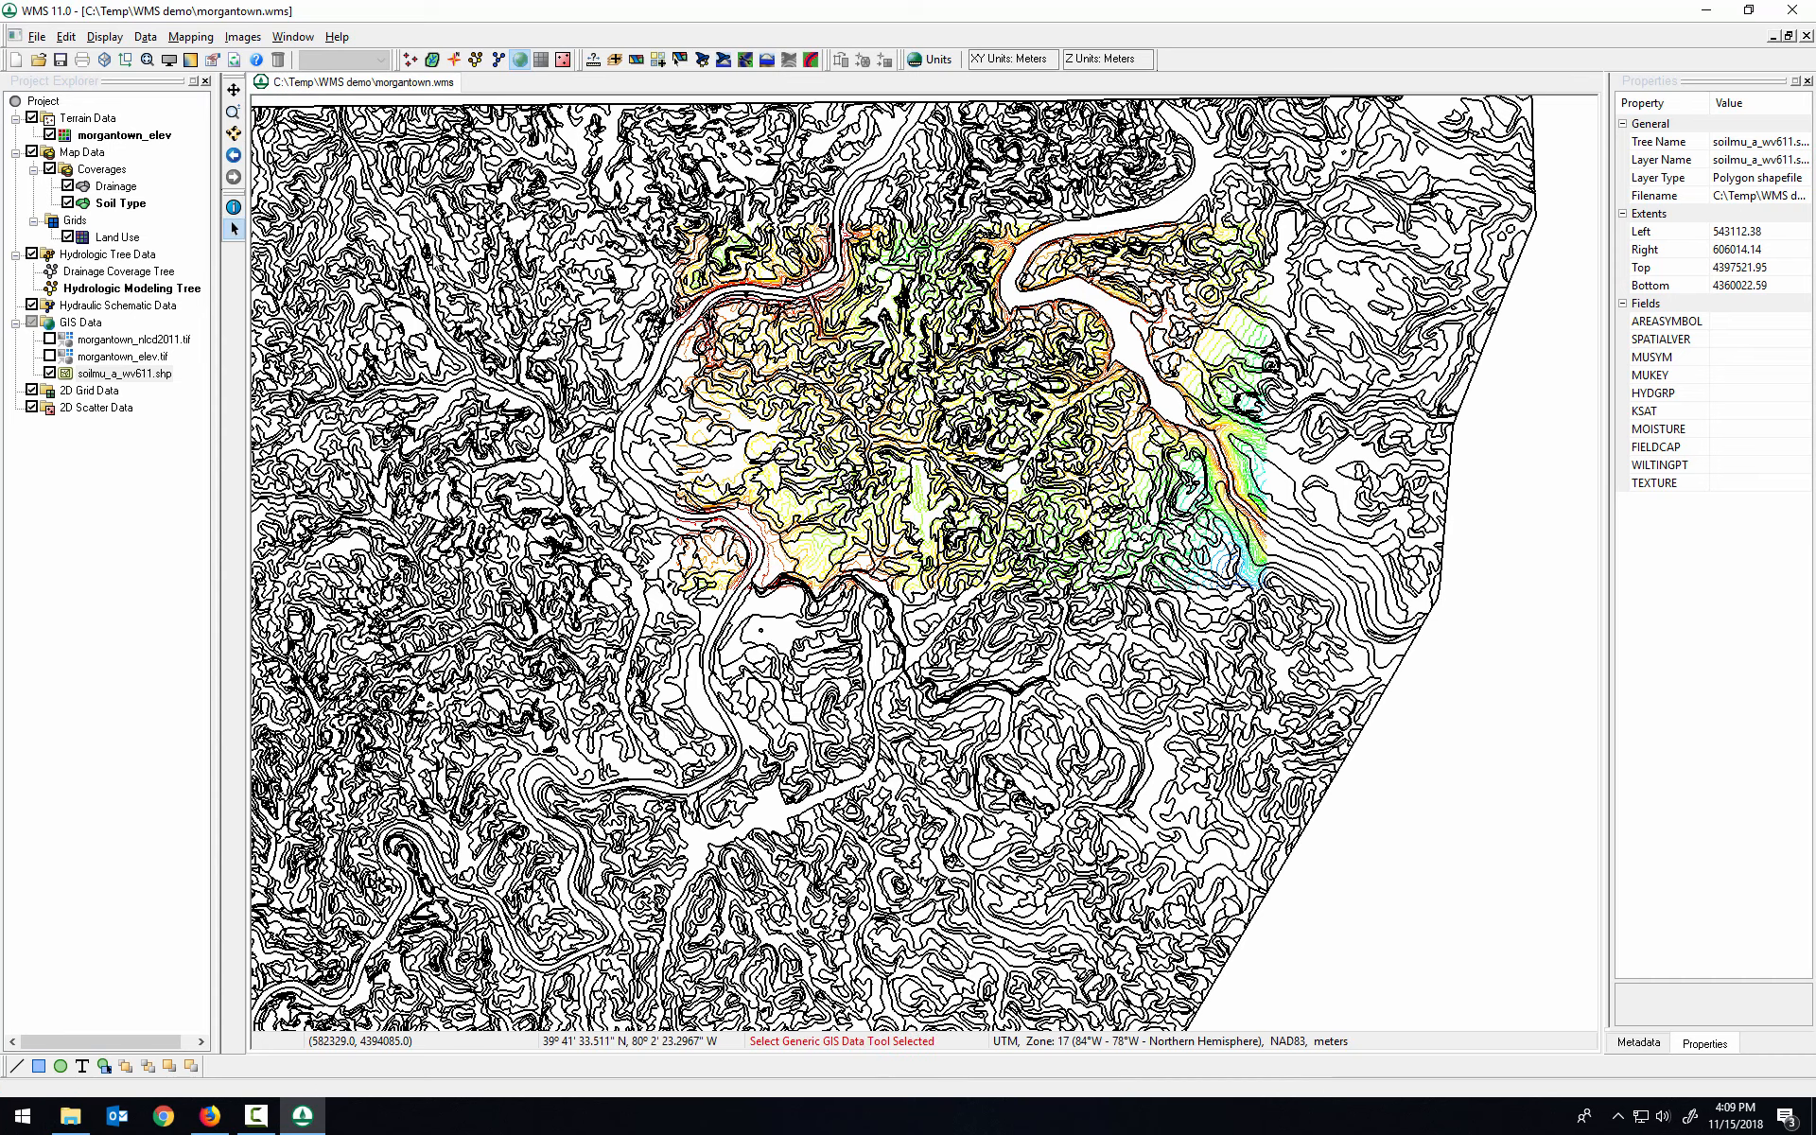
scroll(990, 421, down, 5)
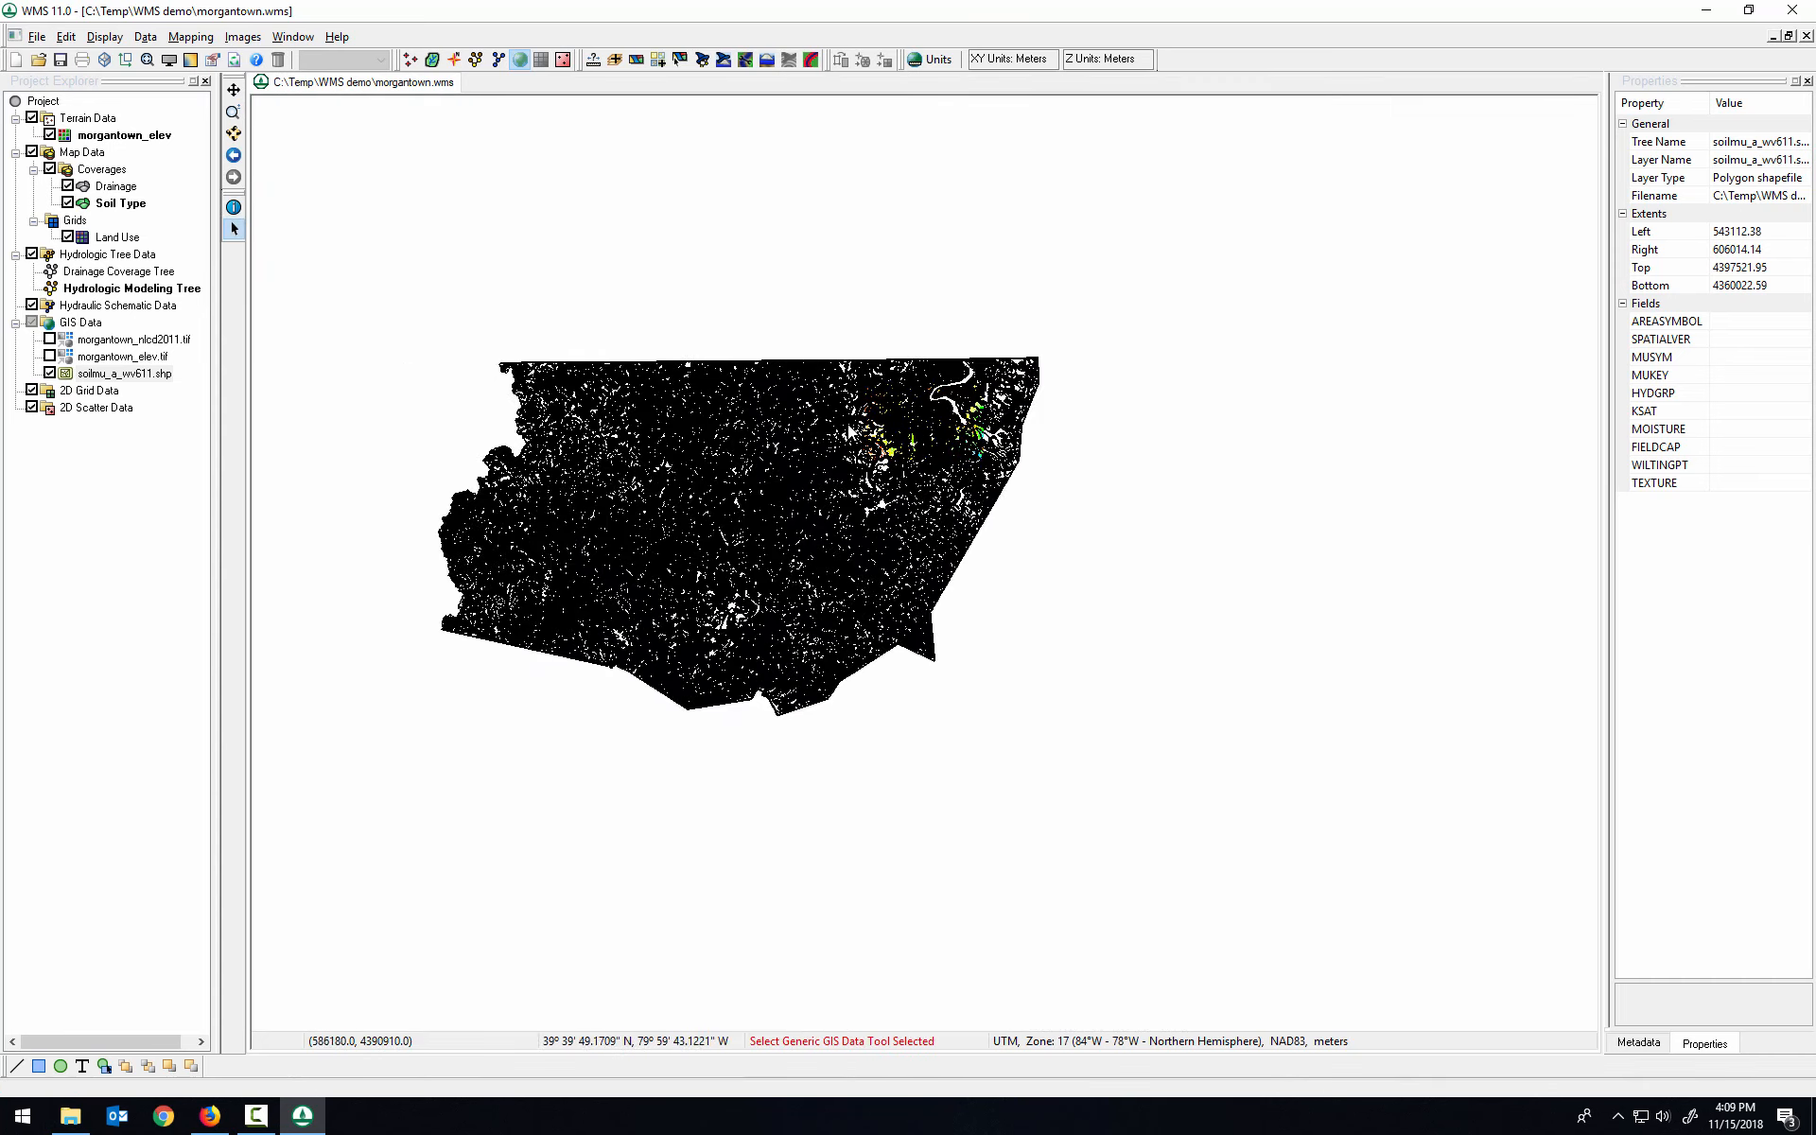
scroll(849, 426, up, 5)
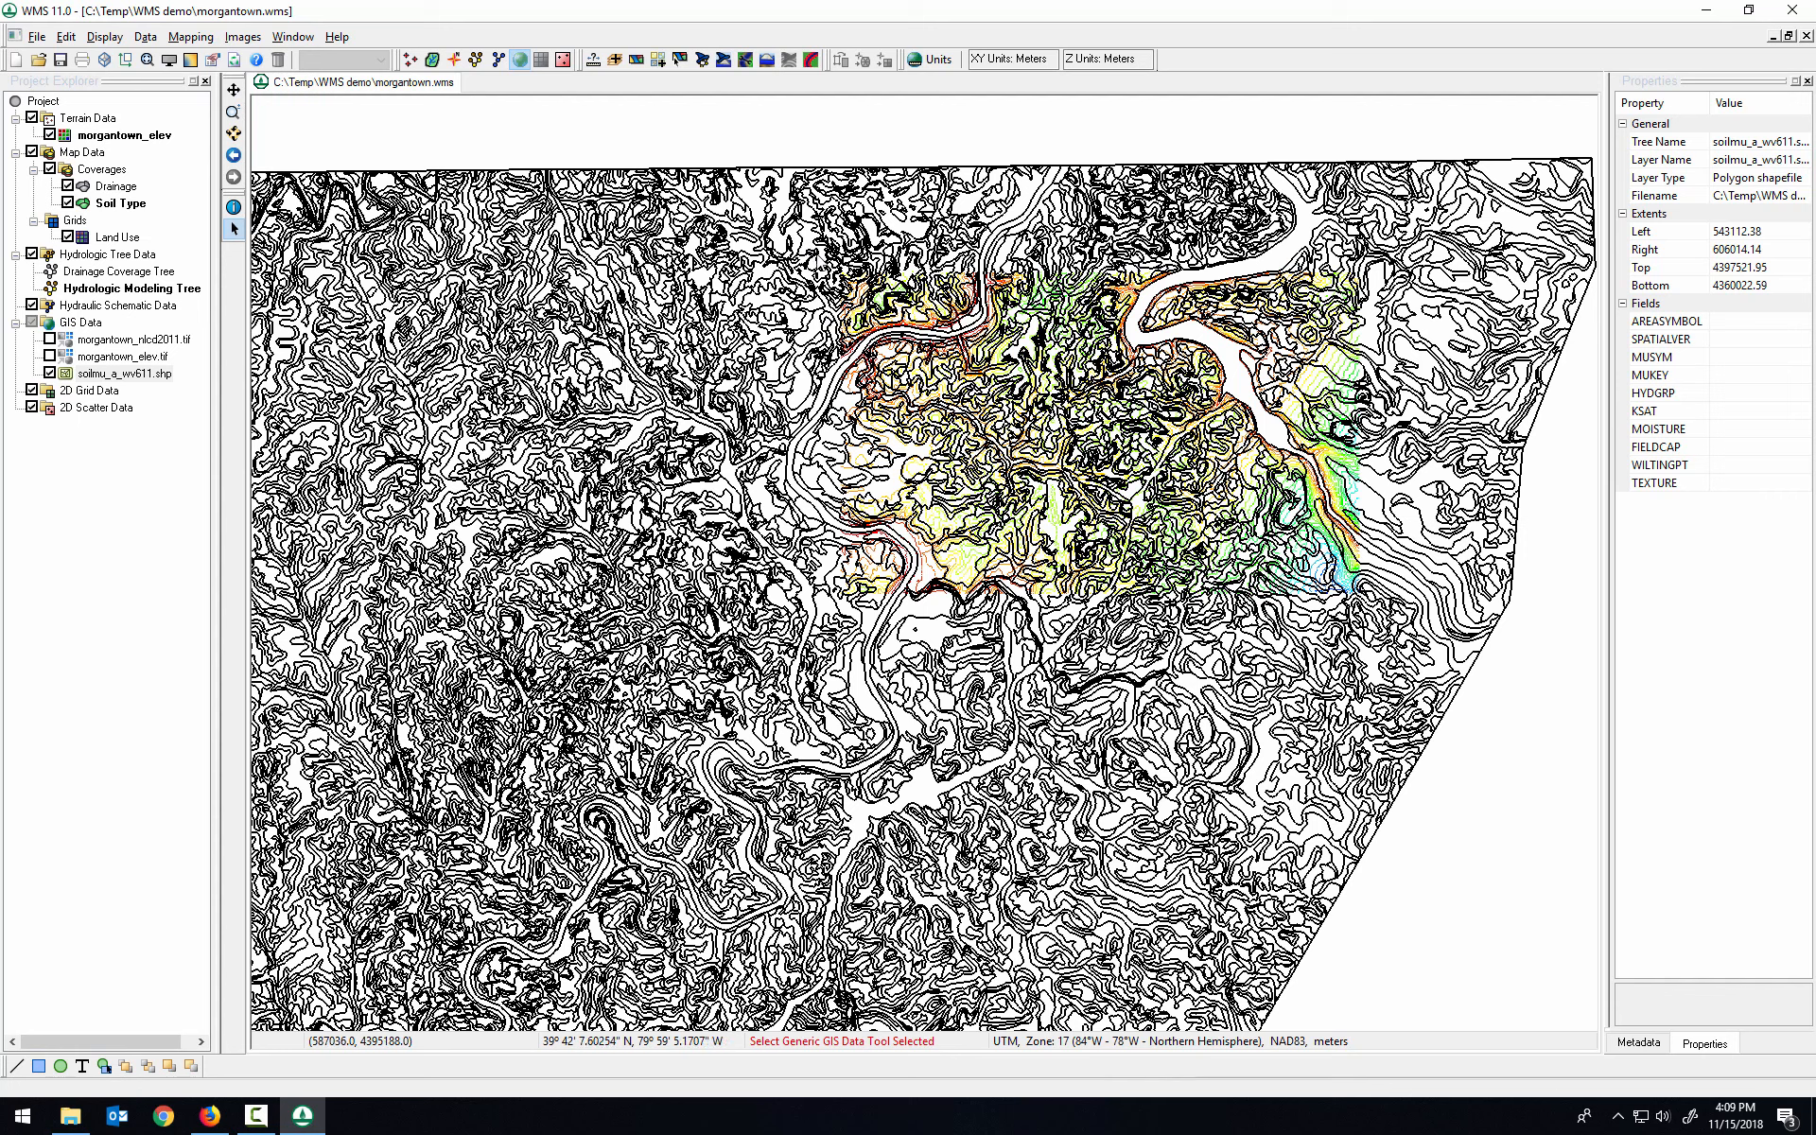
drag(809, 249, 1387, 612)
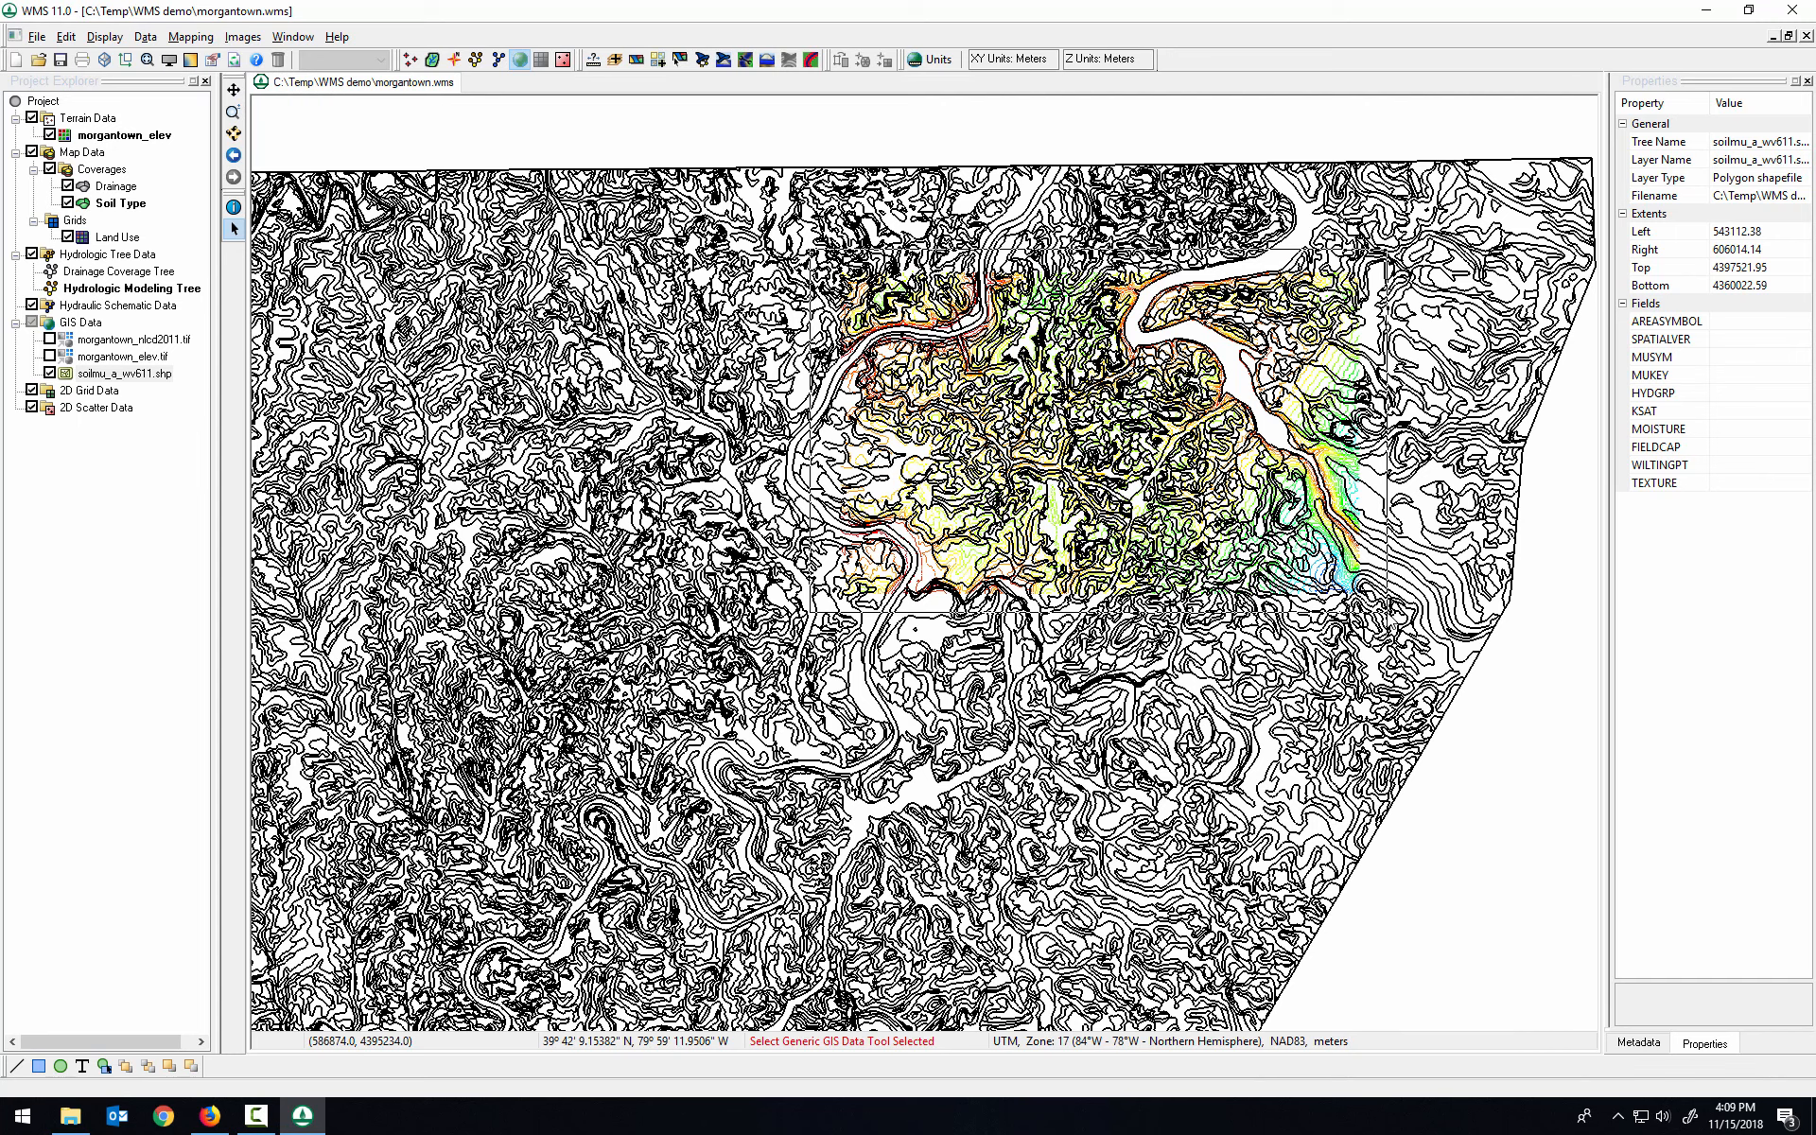
drag(1388, 612, 1387, 612)
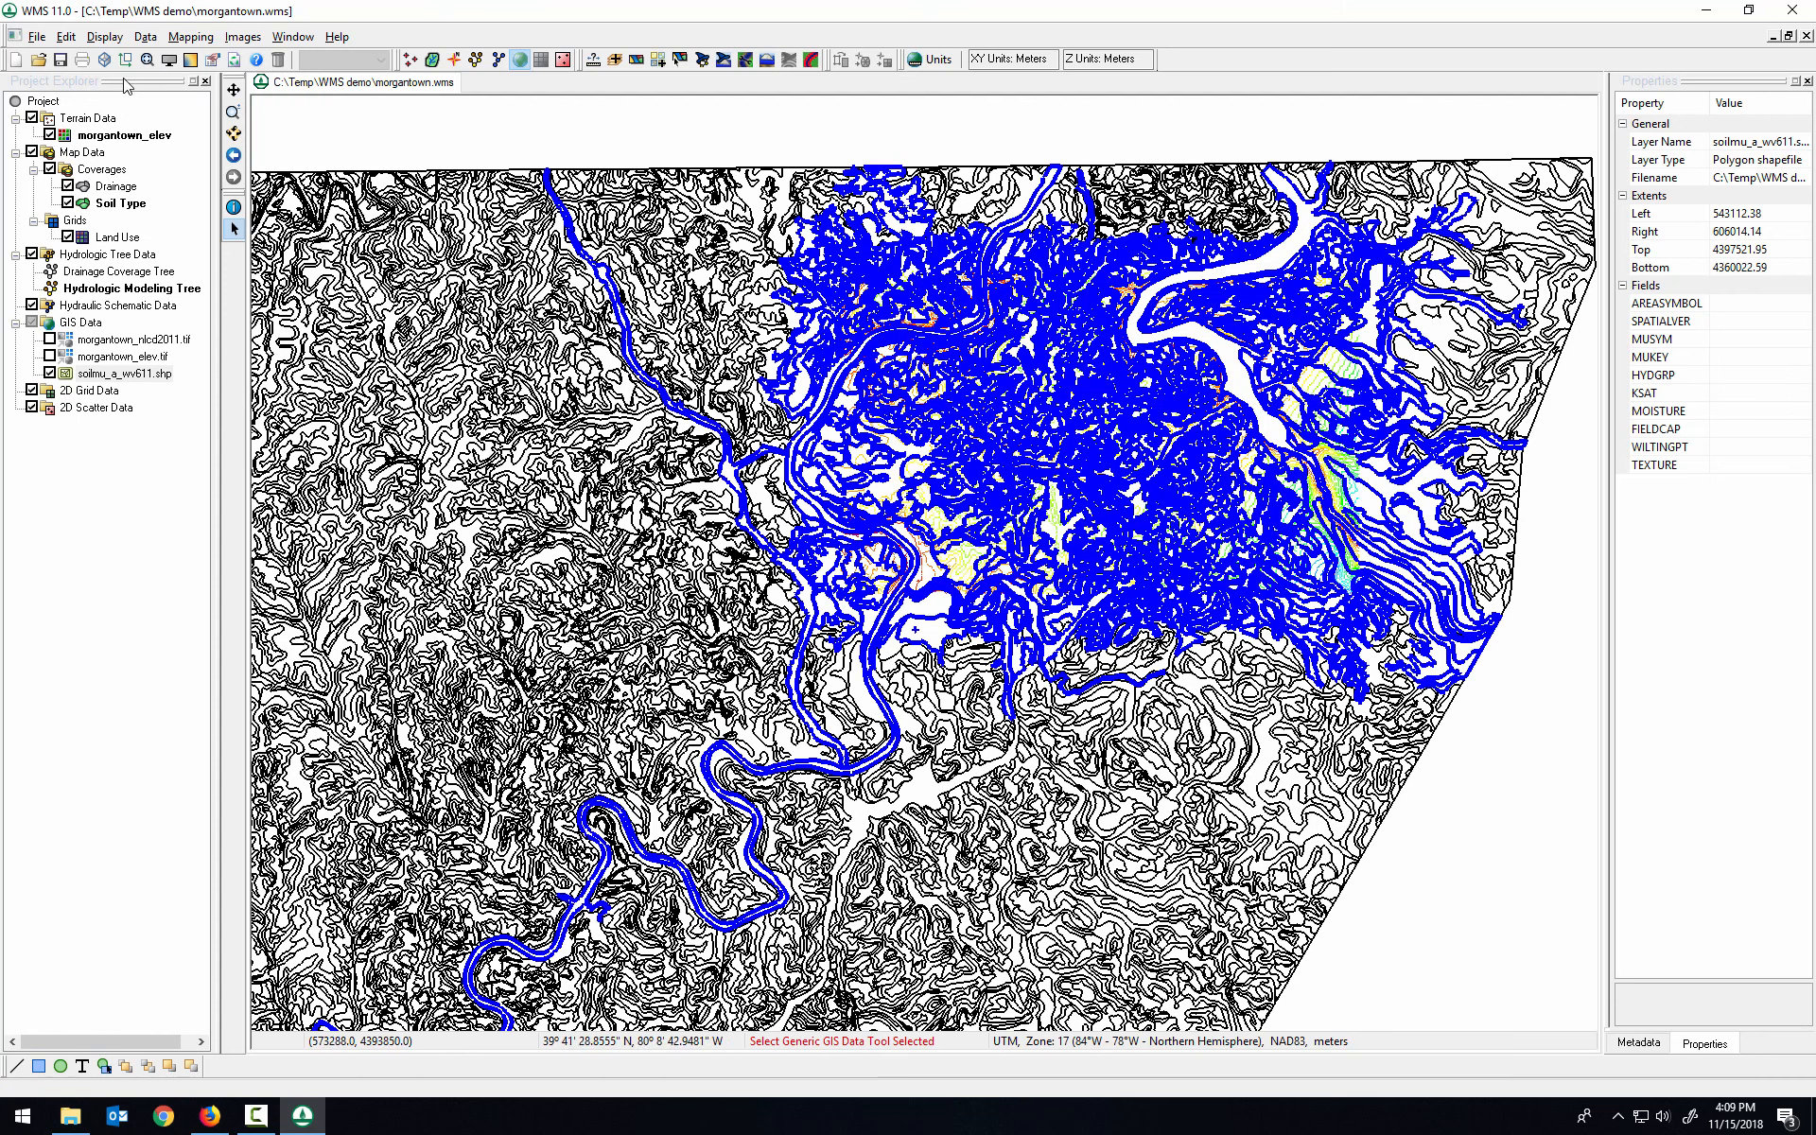
Step: Map the selected soil shapes to feature objects in the Soil Type coverage, mapping HYDGRP to SCS soil type, and hide soilmu_a_wv611.shp
click(190, 38)
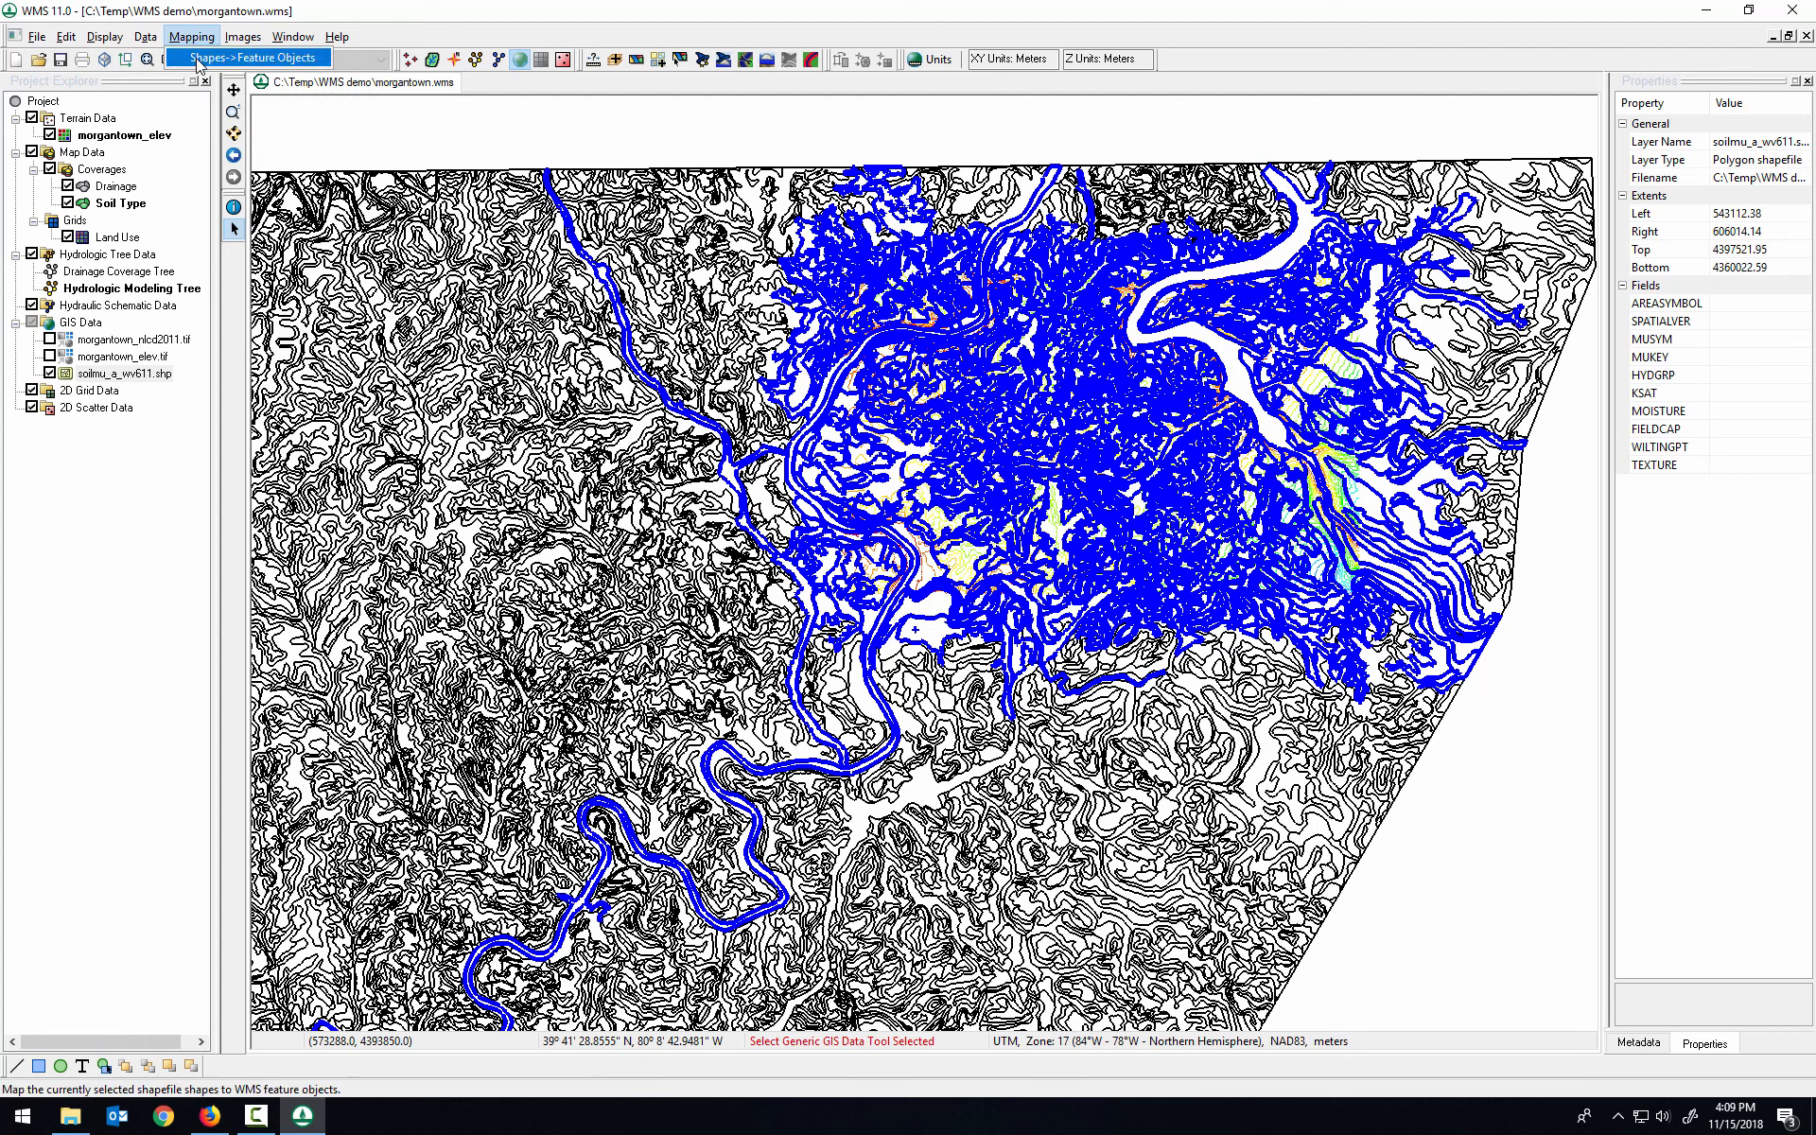
click(198, 59)
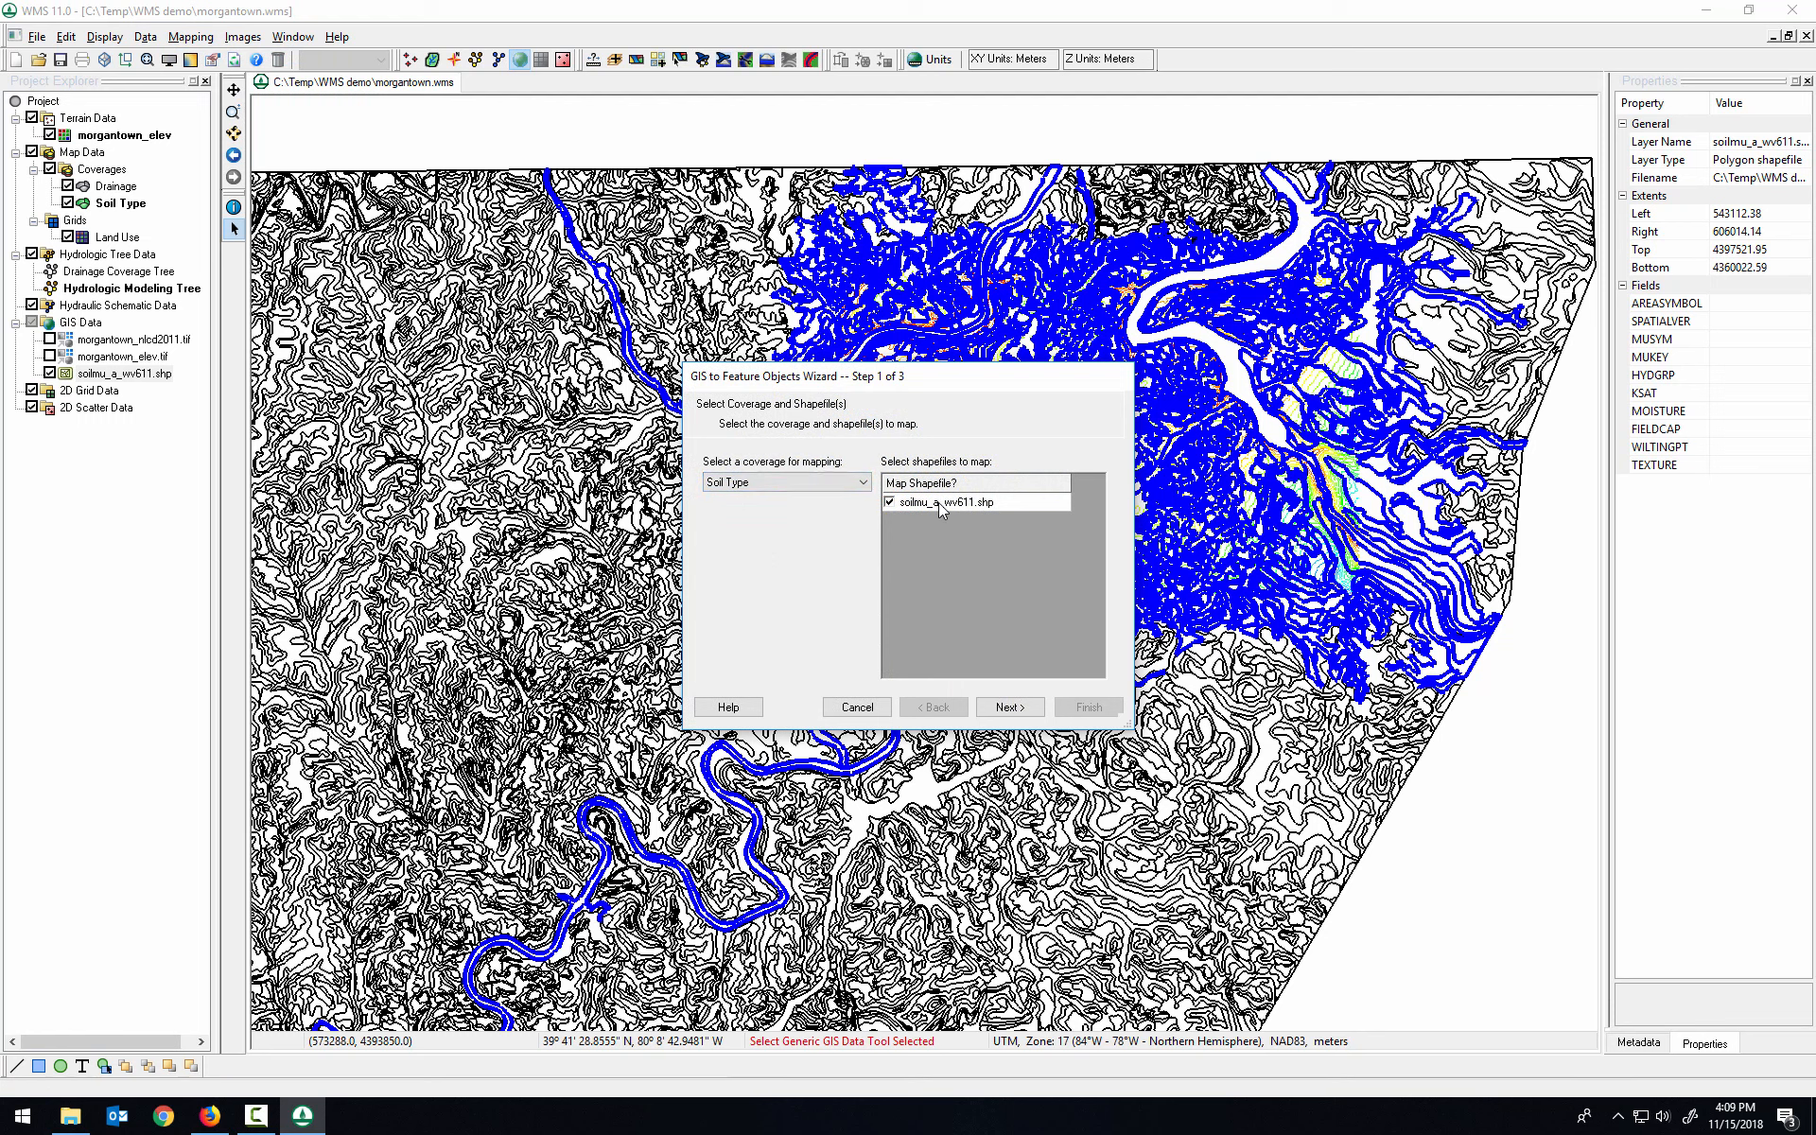
click(1010, 708)
drag(1127, 725, 1430, 896)
drag(942, 377, 654, 249)
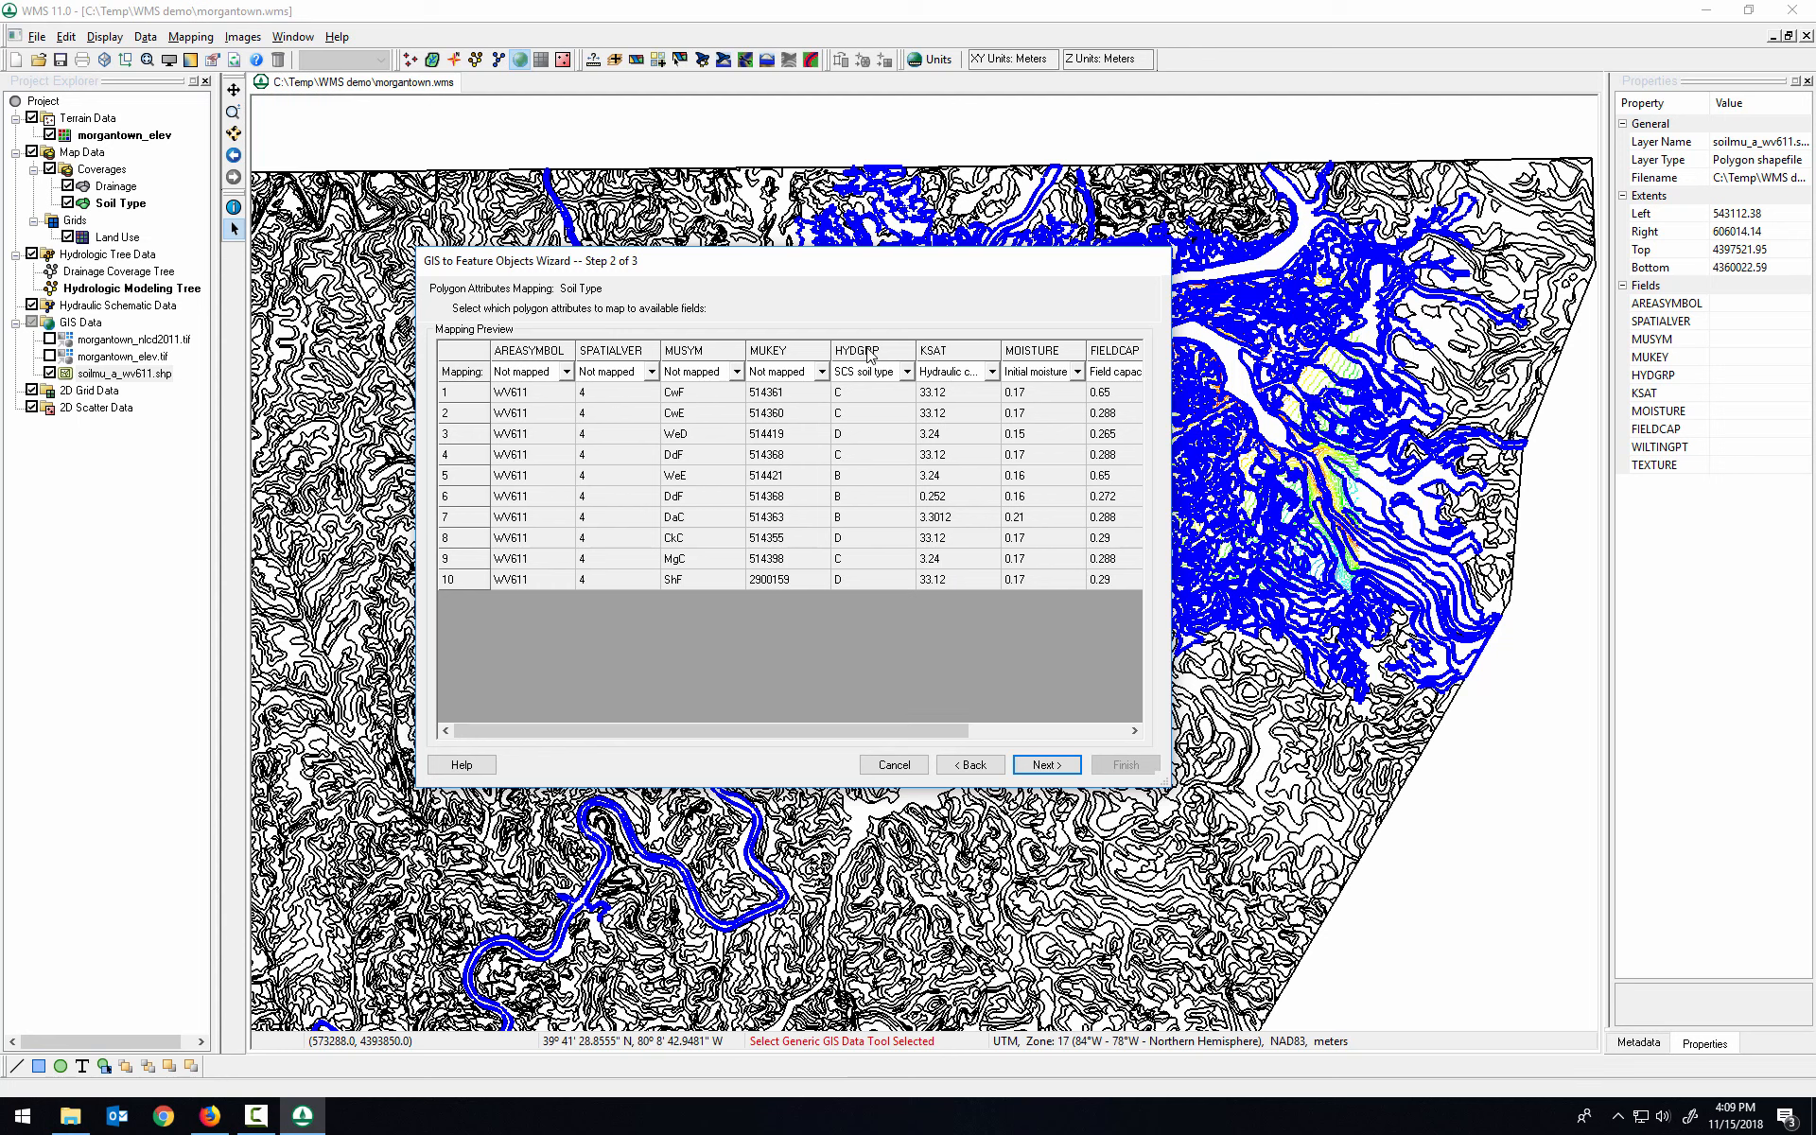
click(1047, 765)
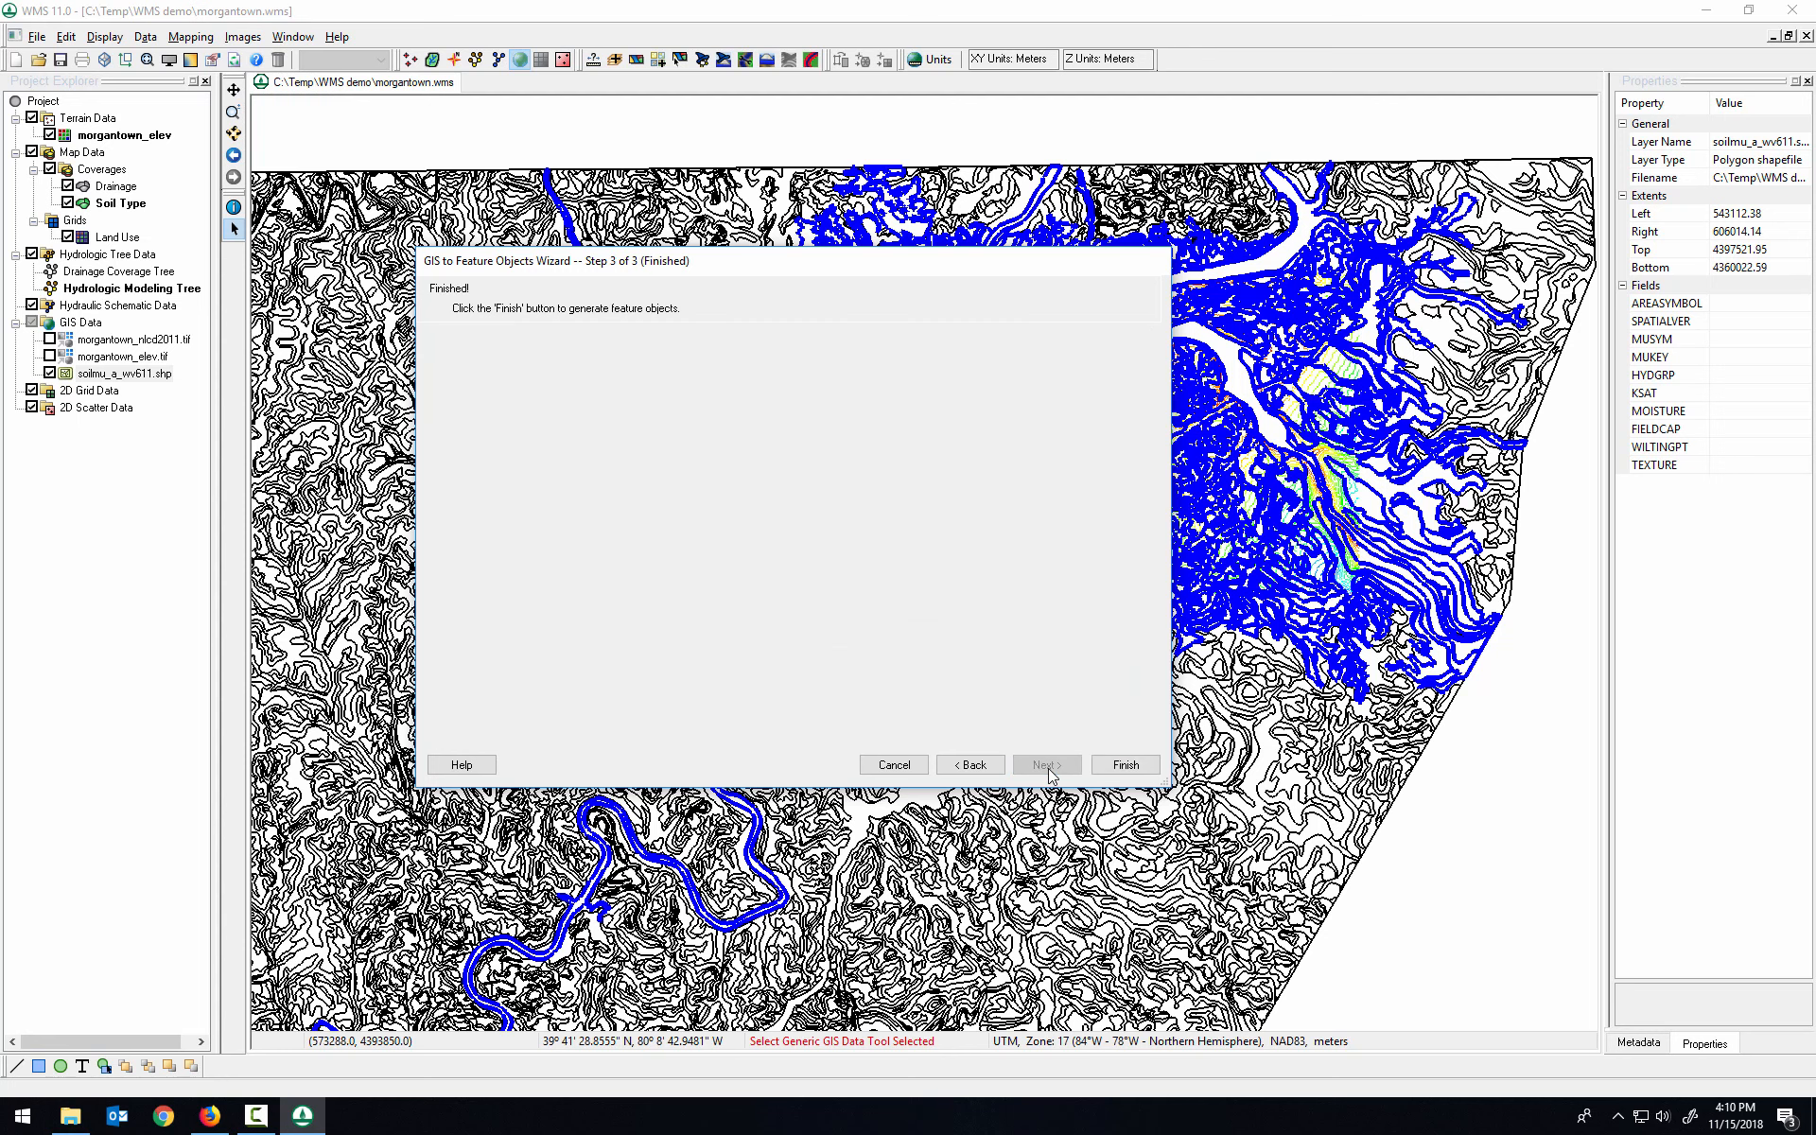
click(1112, 768)
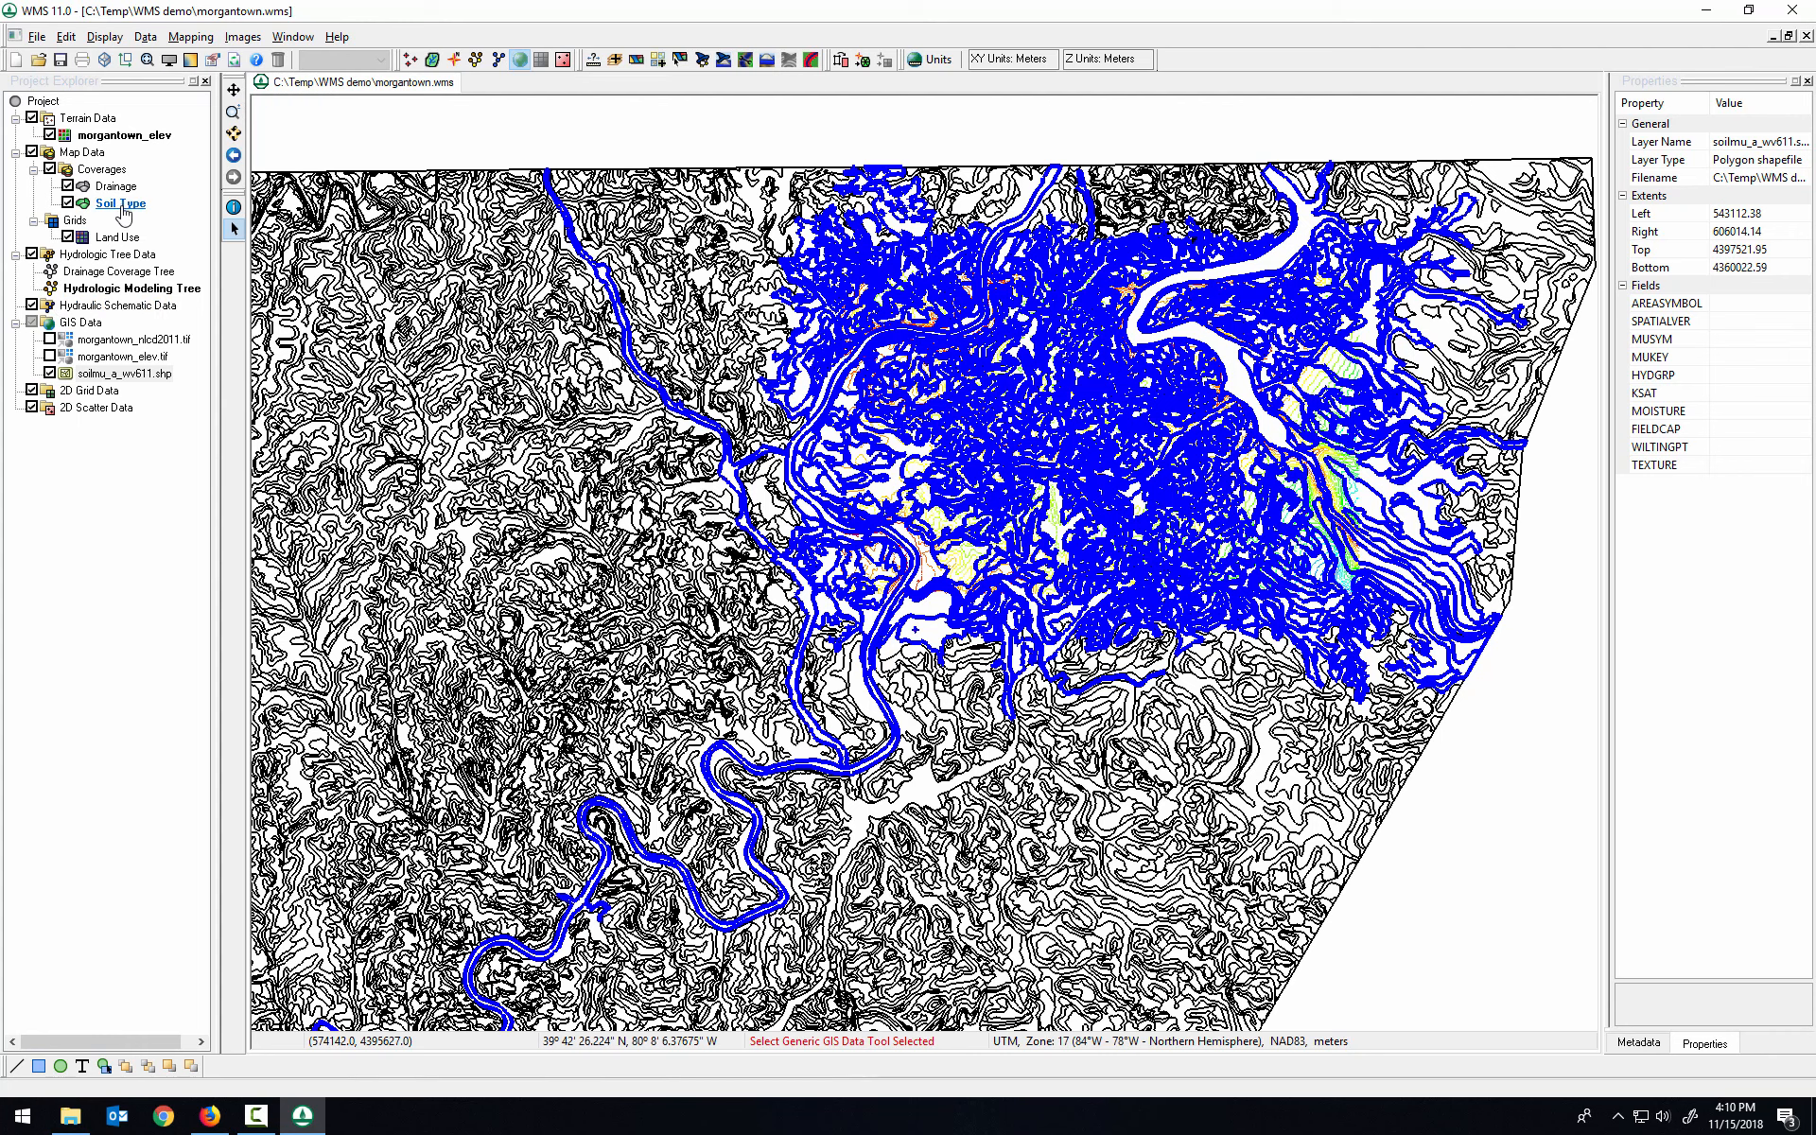
click(50, 373)
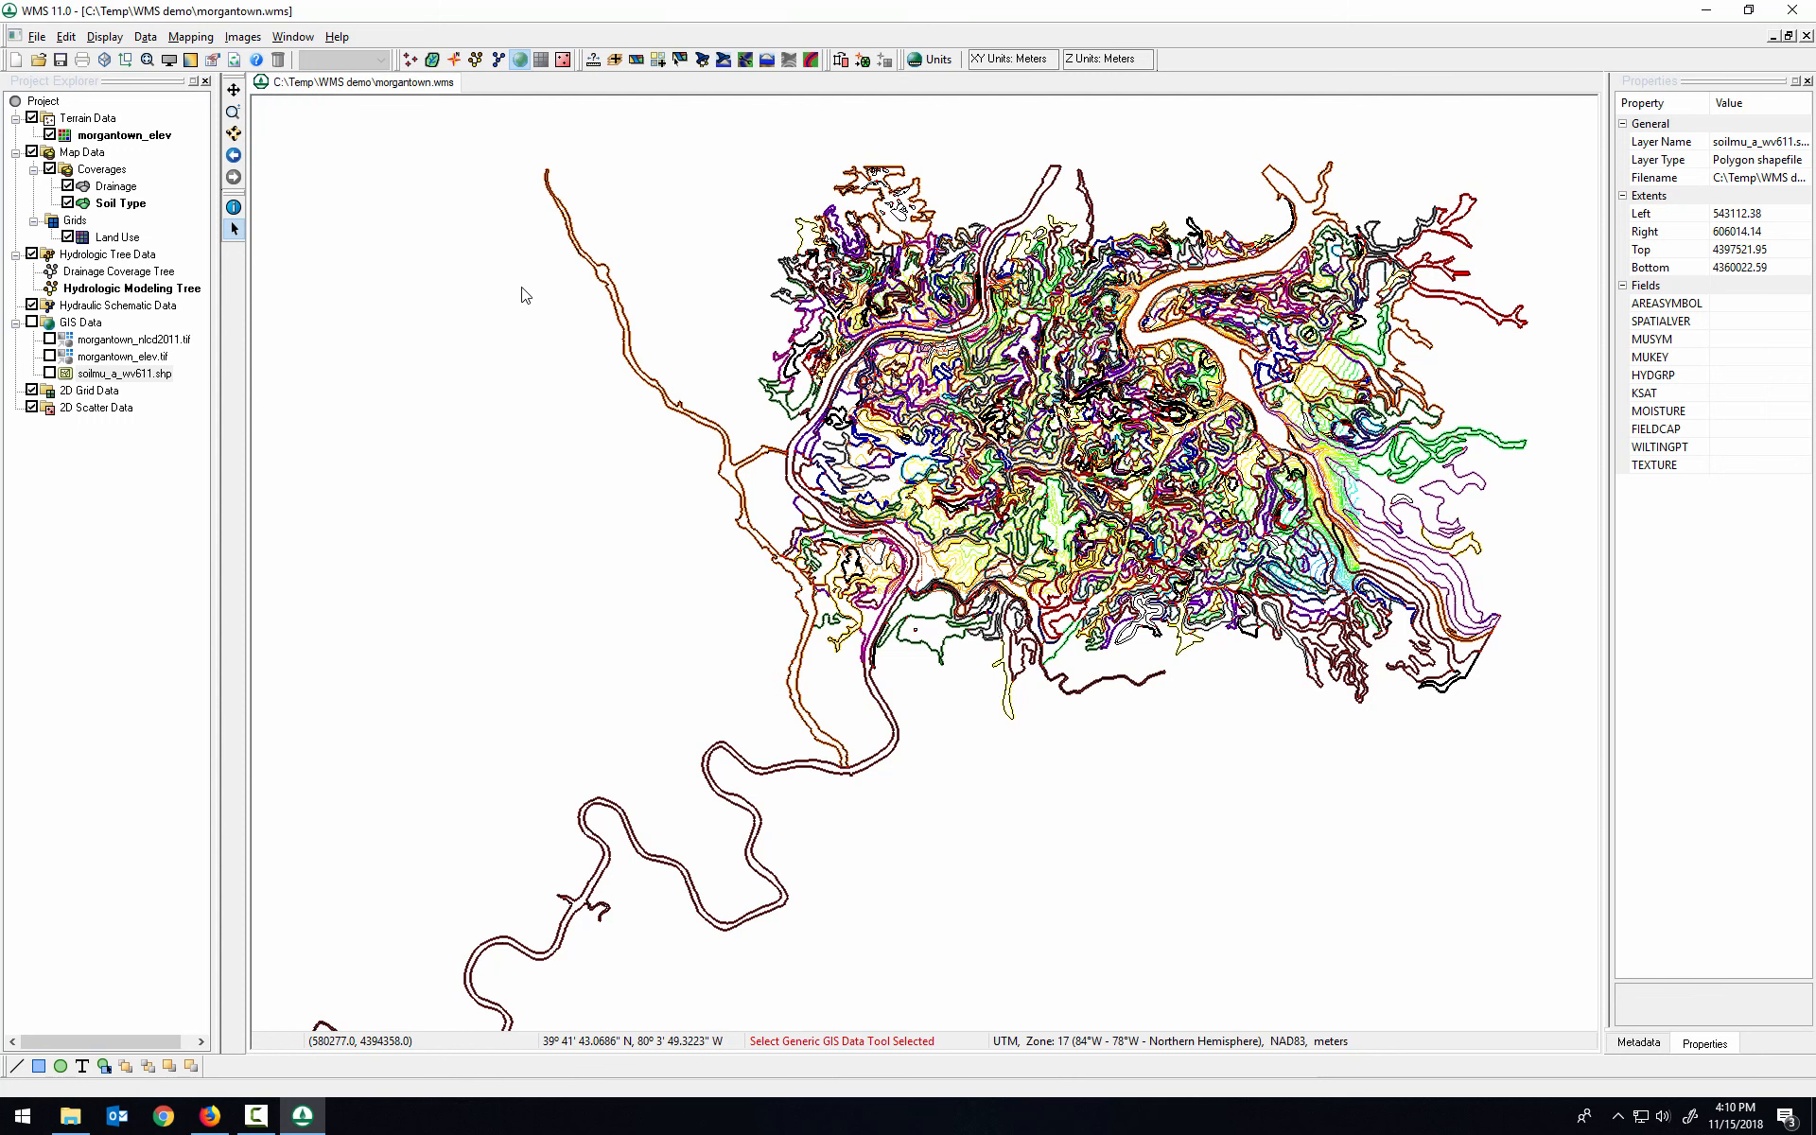
Step: Make the Drainage coverage active and compute TOPAZ flow directions and accumulations using square miles, feet and a temp directory
click(112, 188)
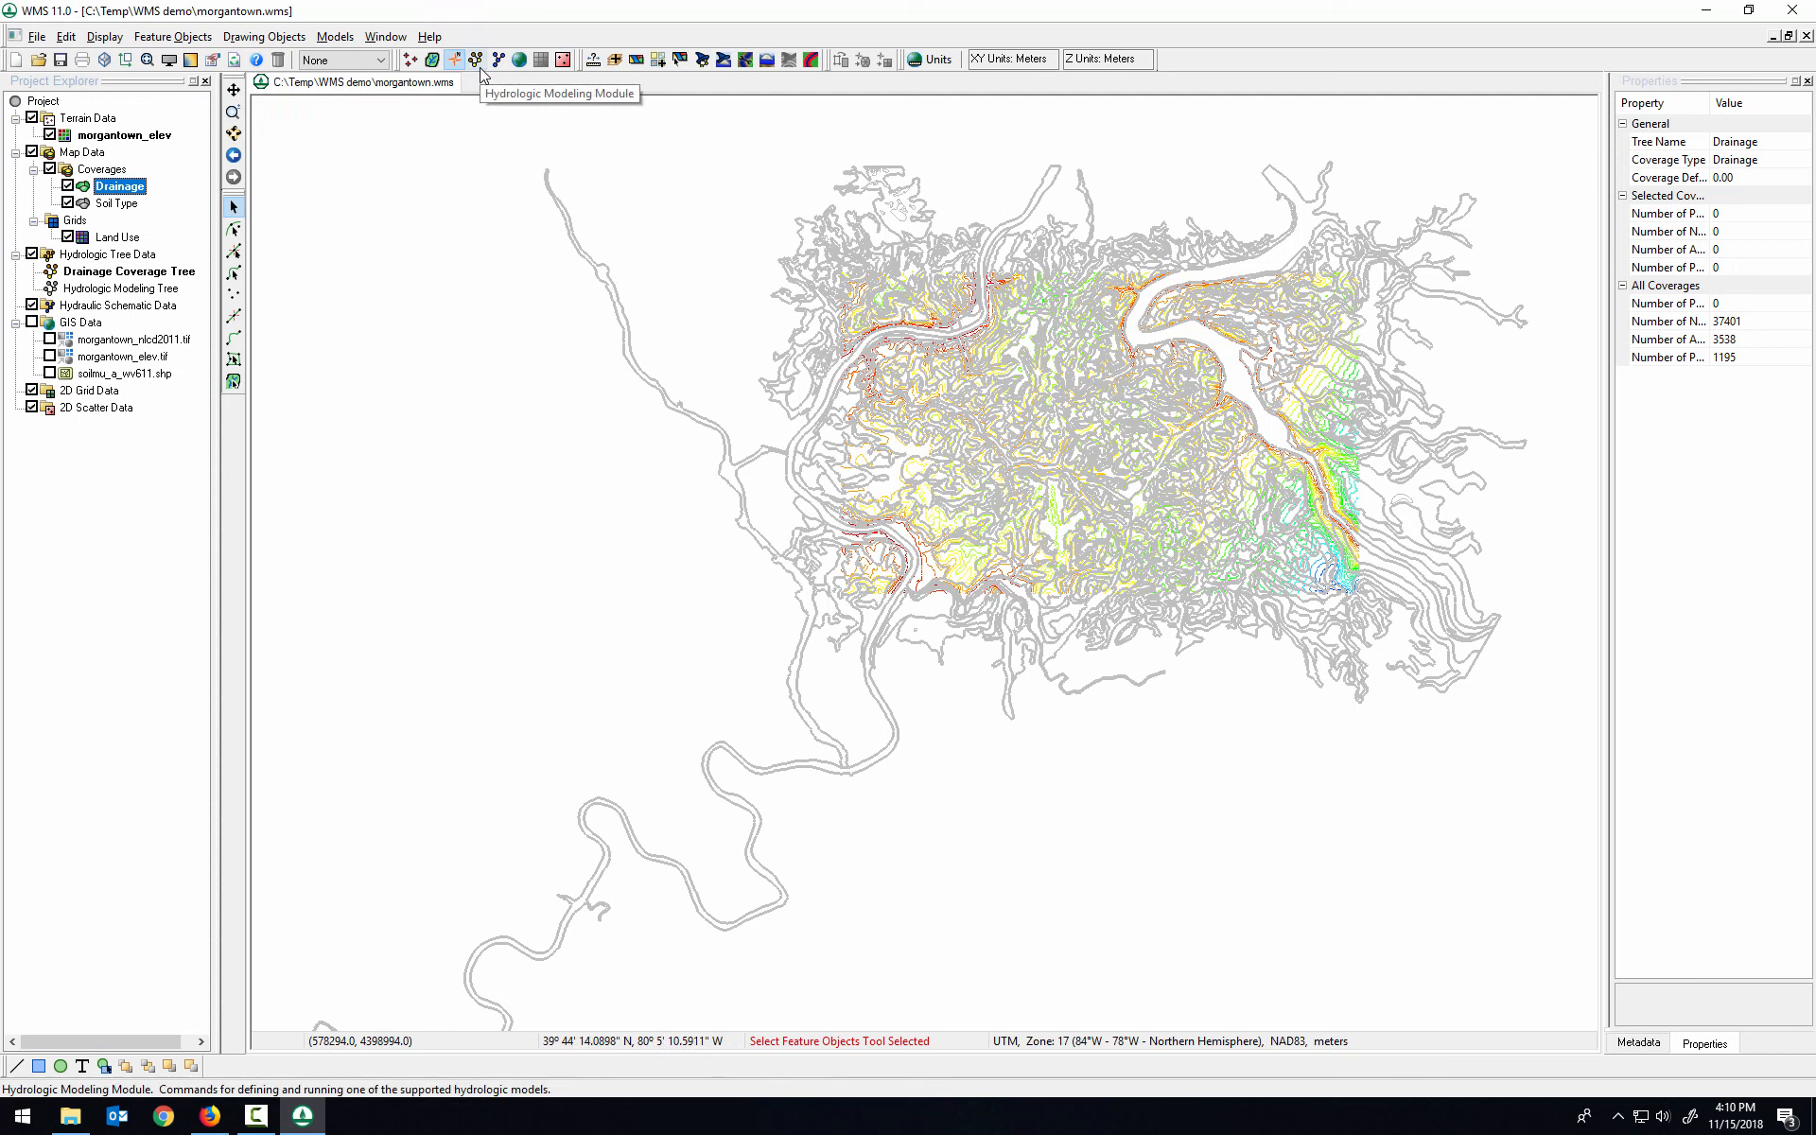
click(703, 61)
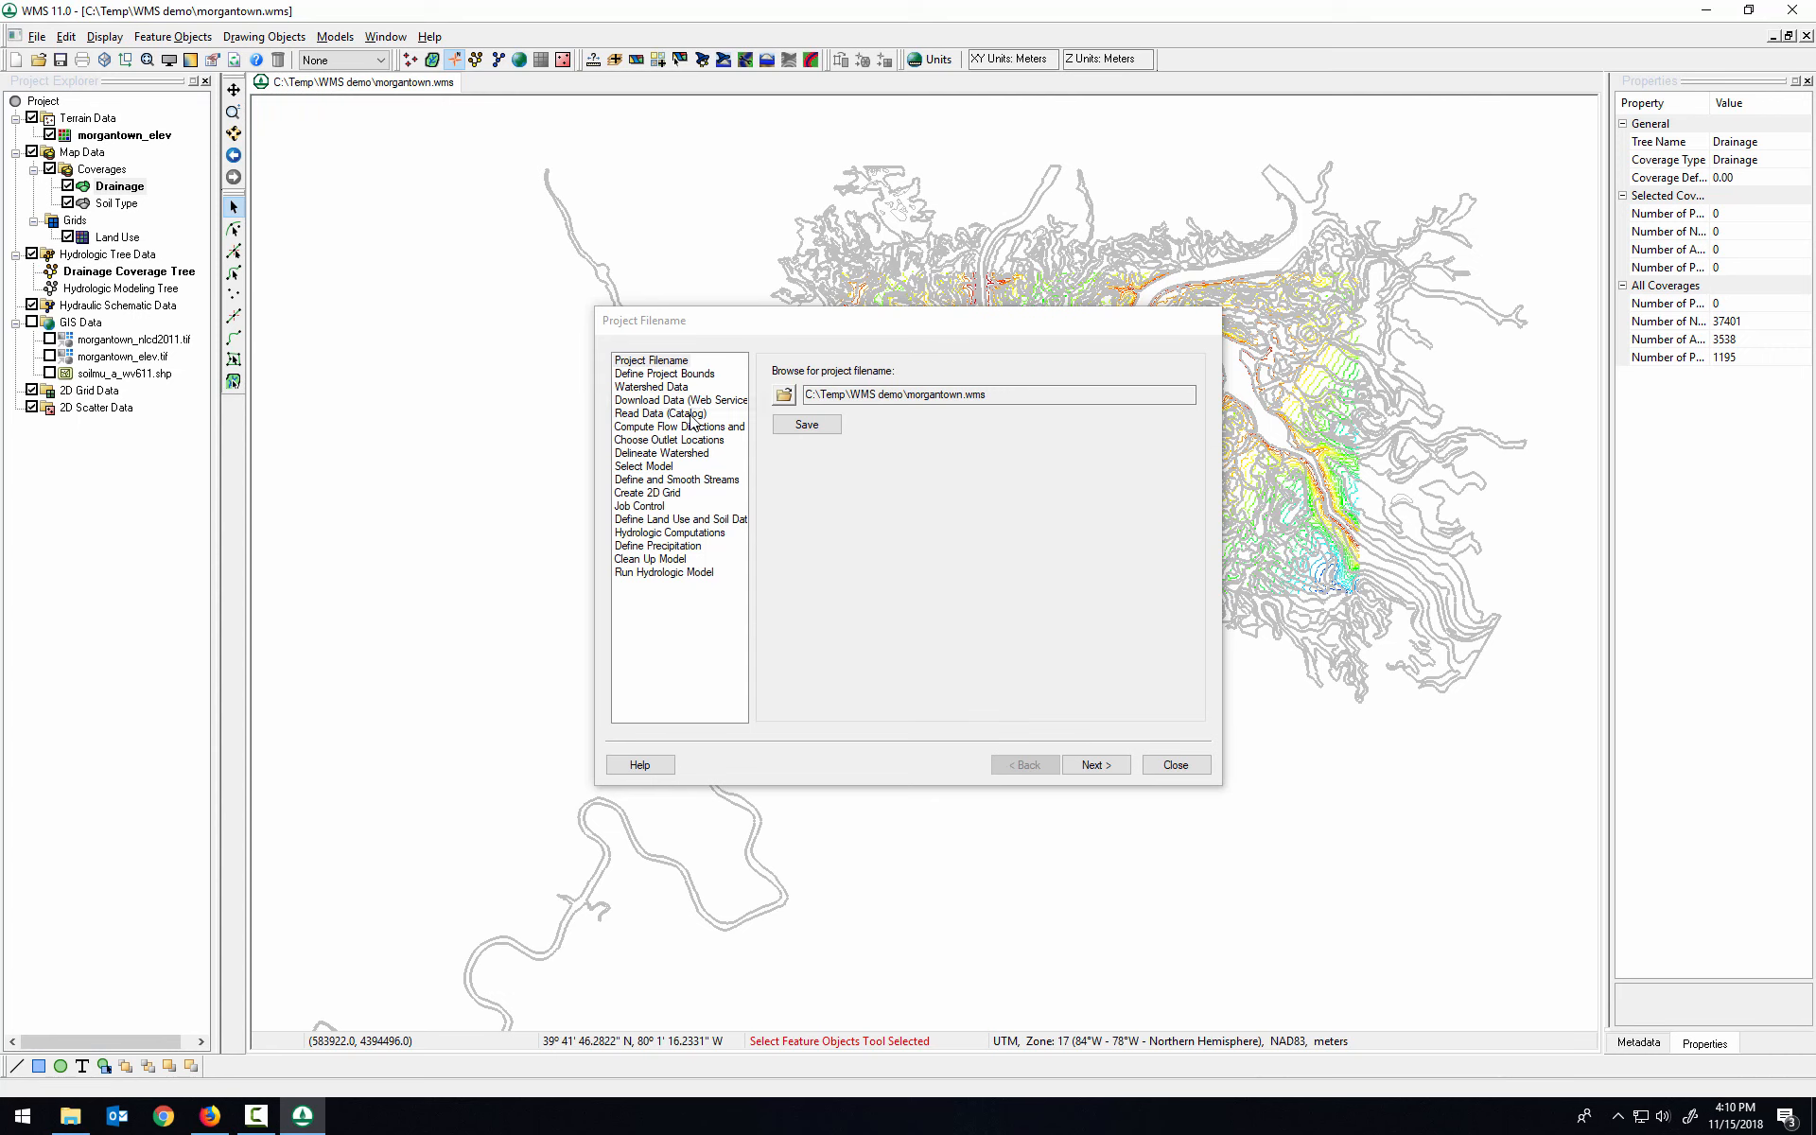
click(704, 430)
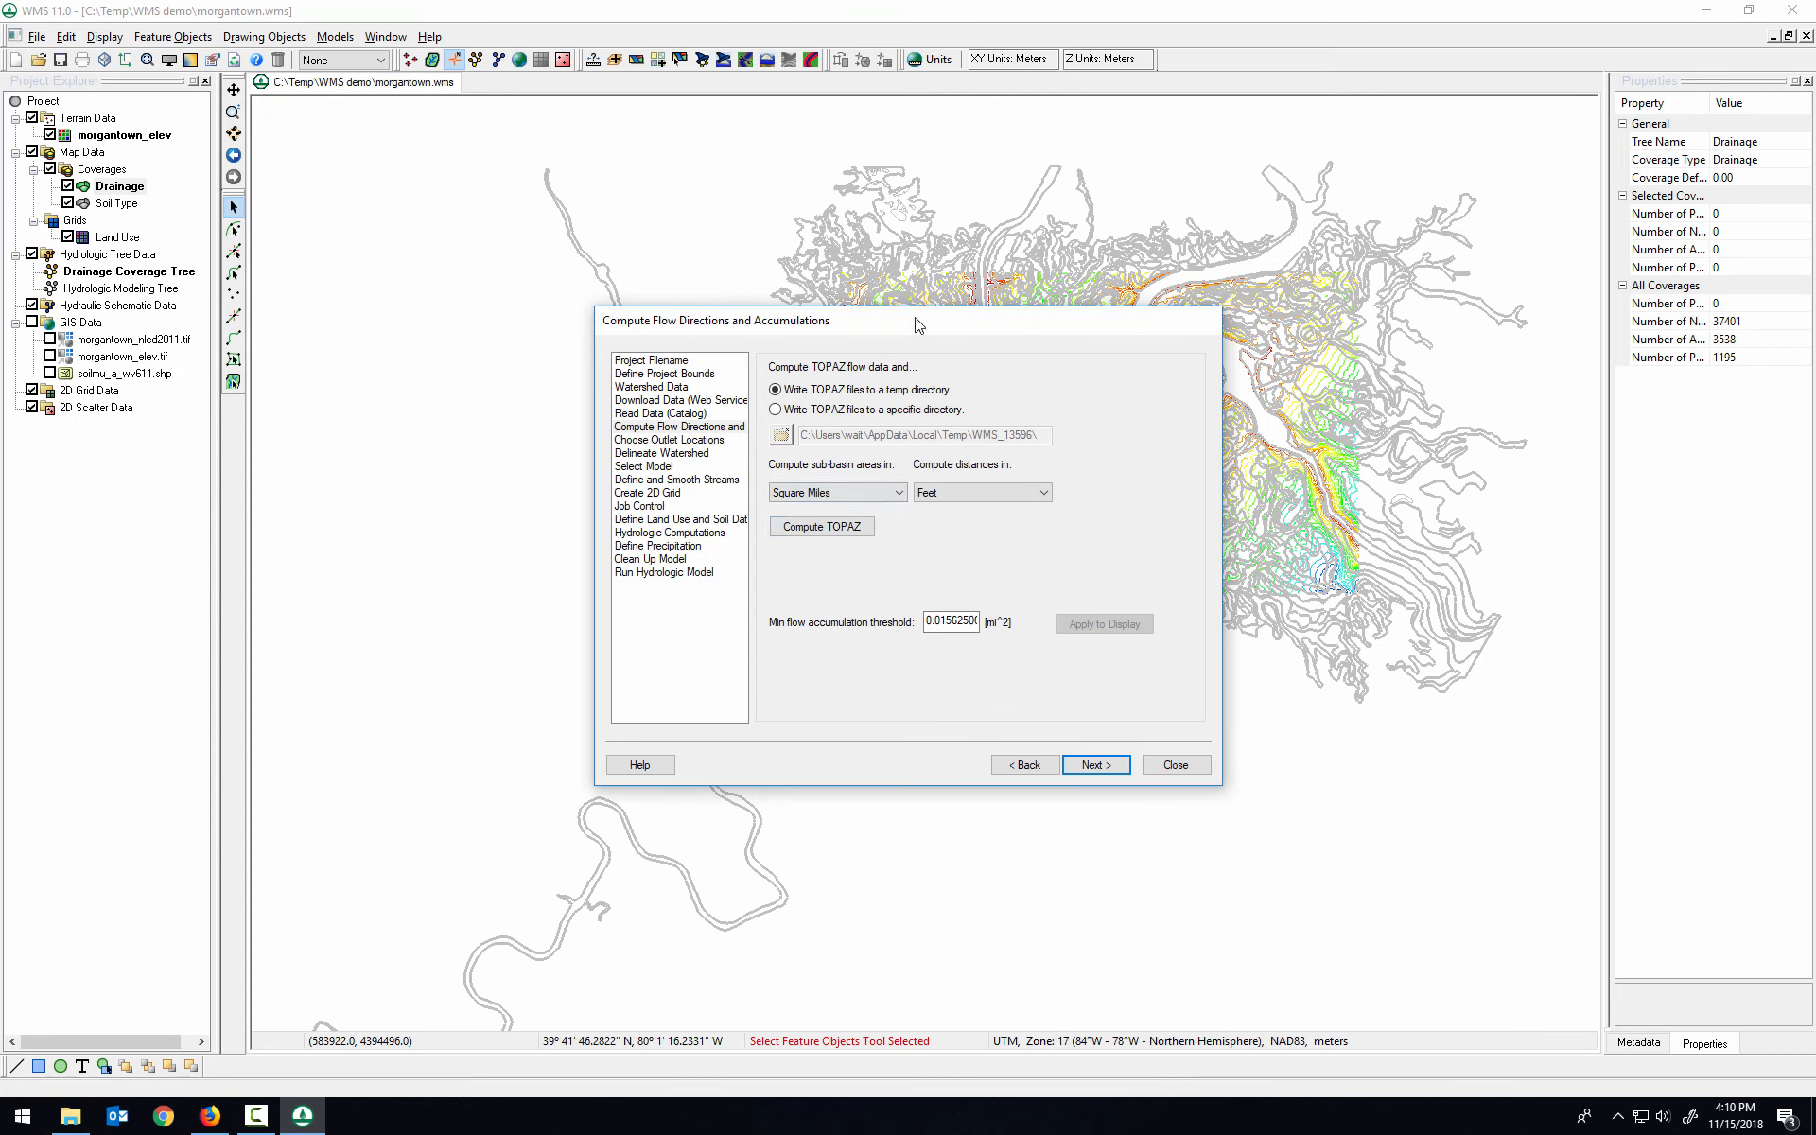
drag(899, 331, 363, 240)
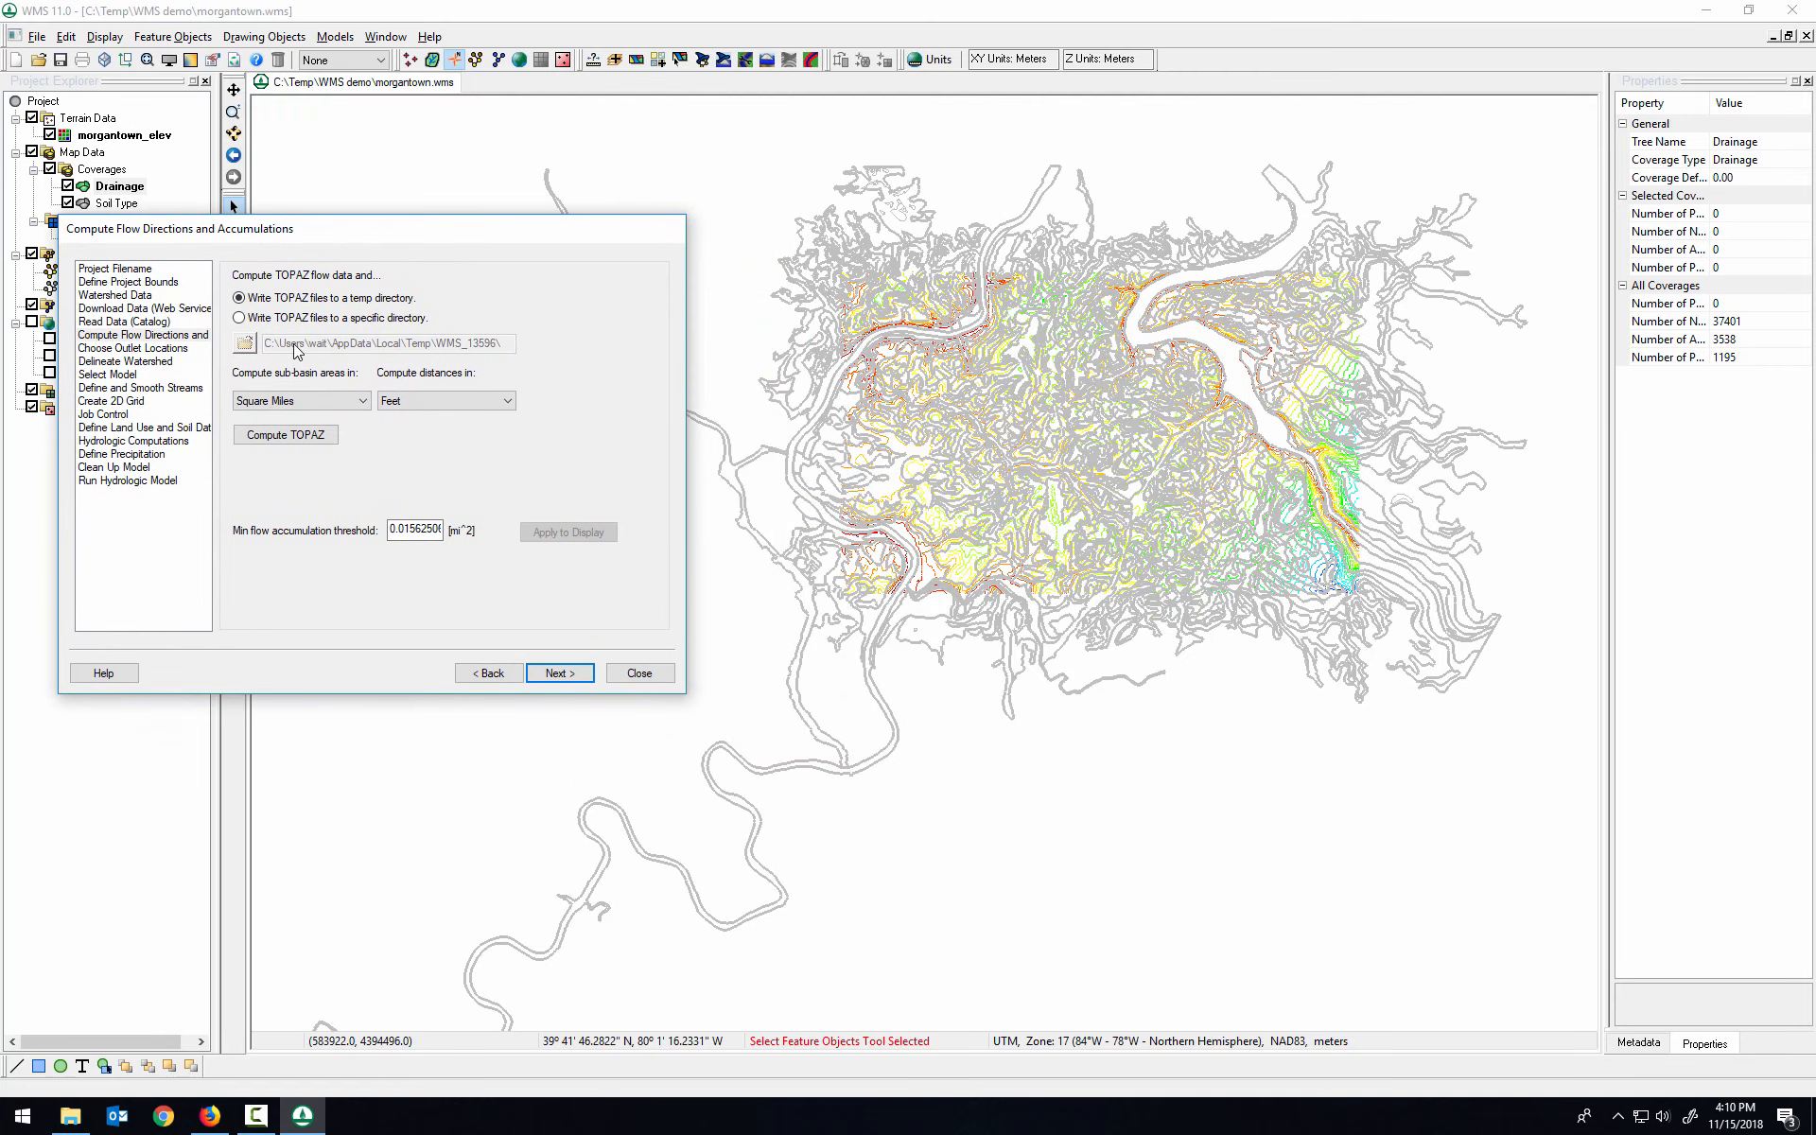
click(293, 439)
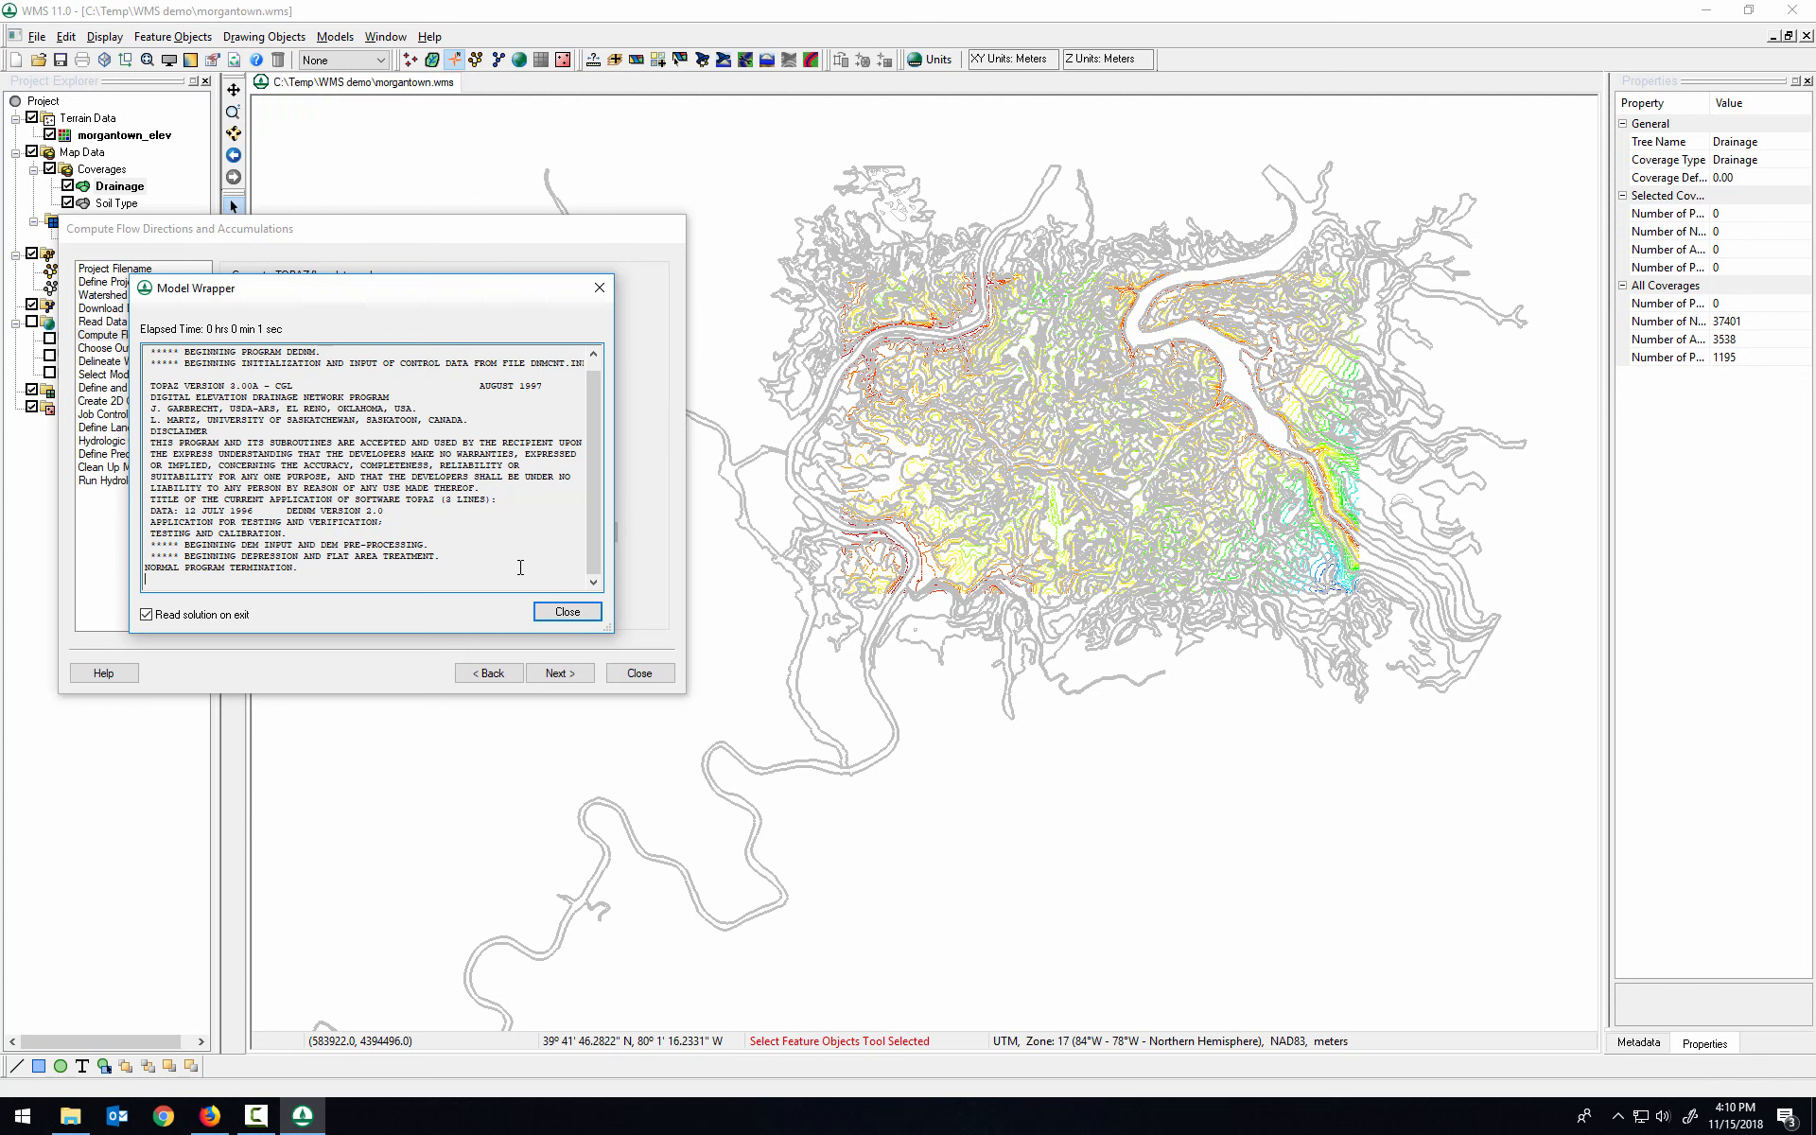
click(564, 612)
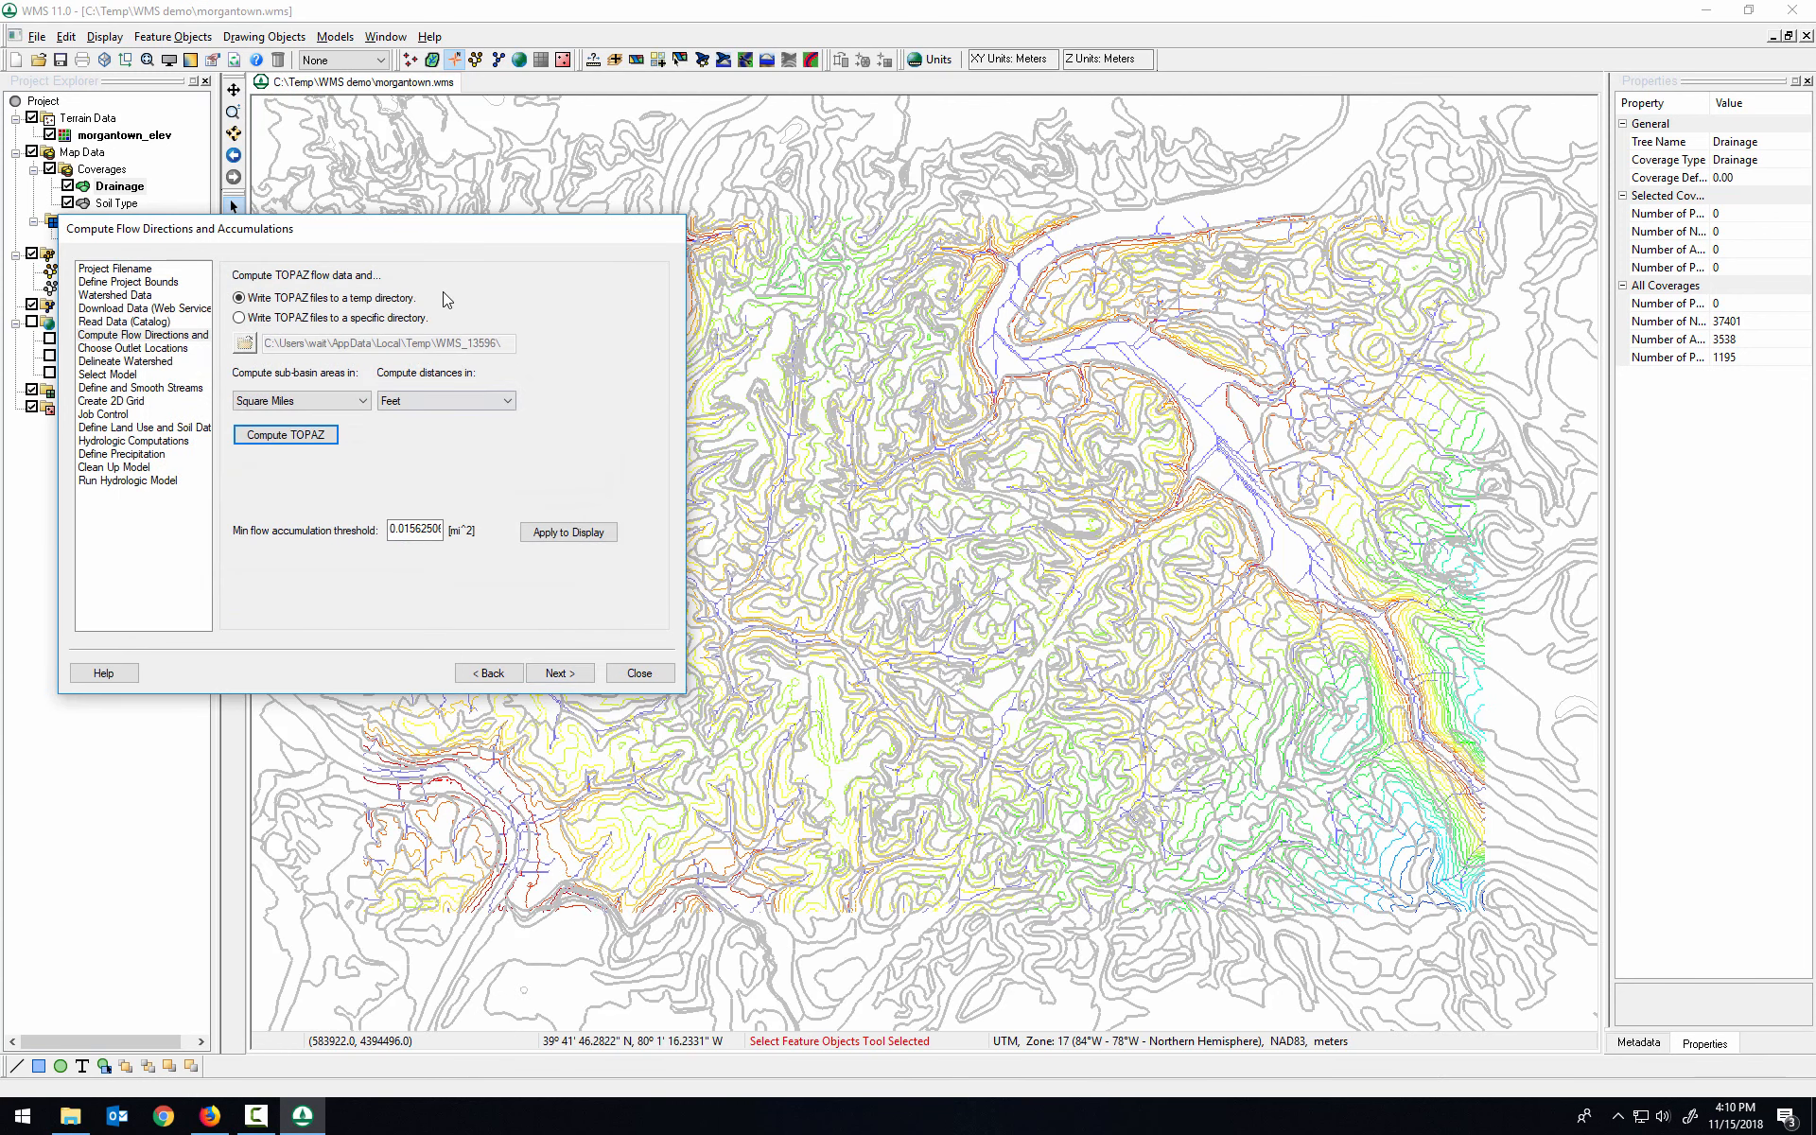
drag(449, 238, 1259, 327)
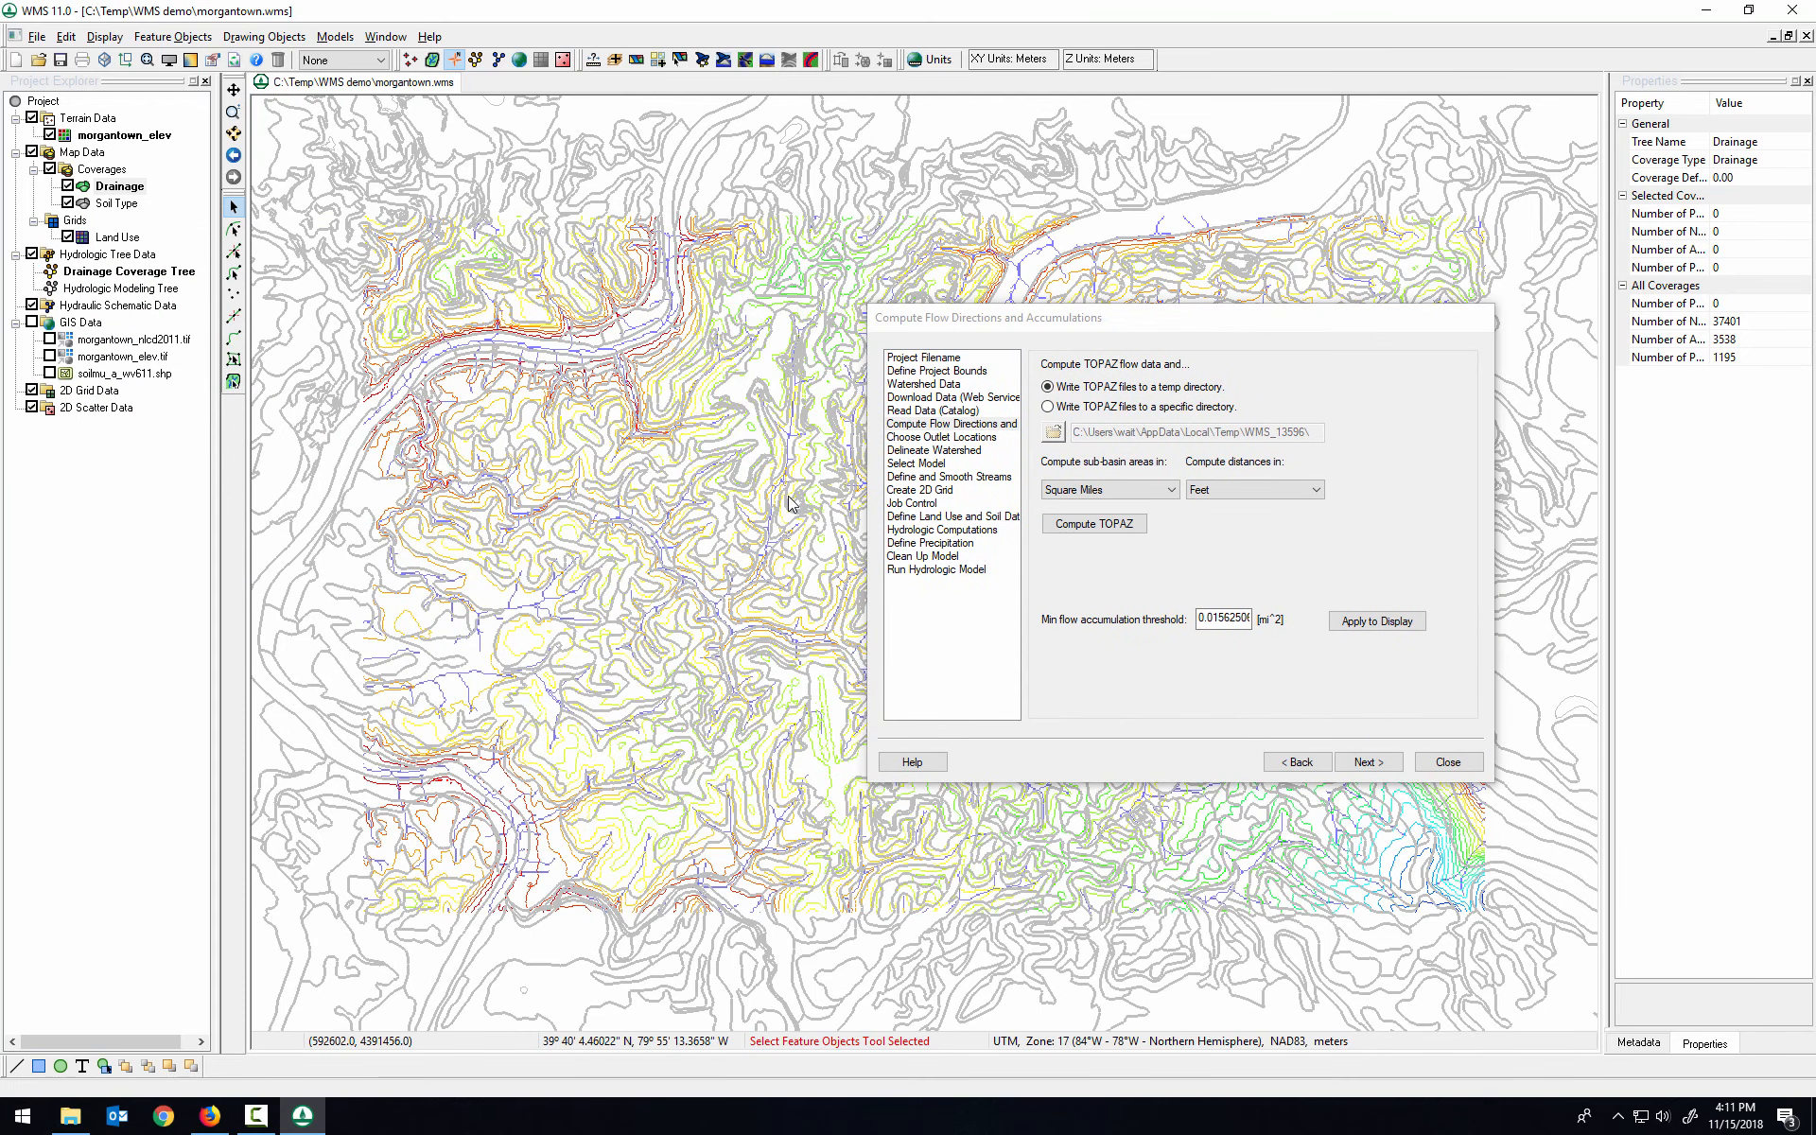
click(1442, 759)
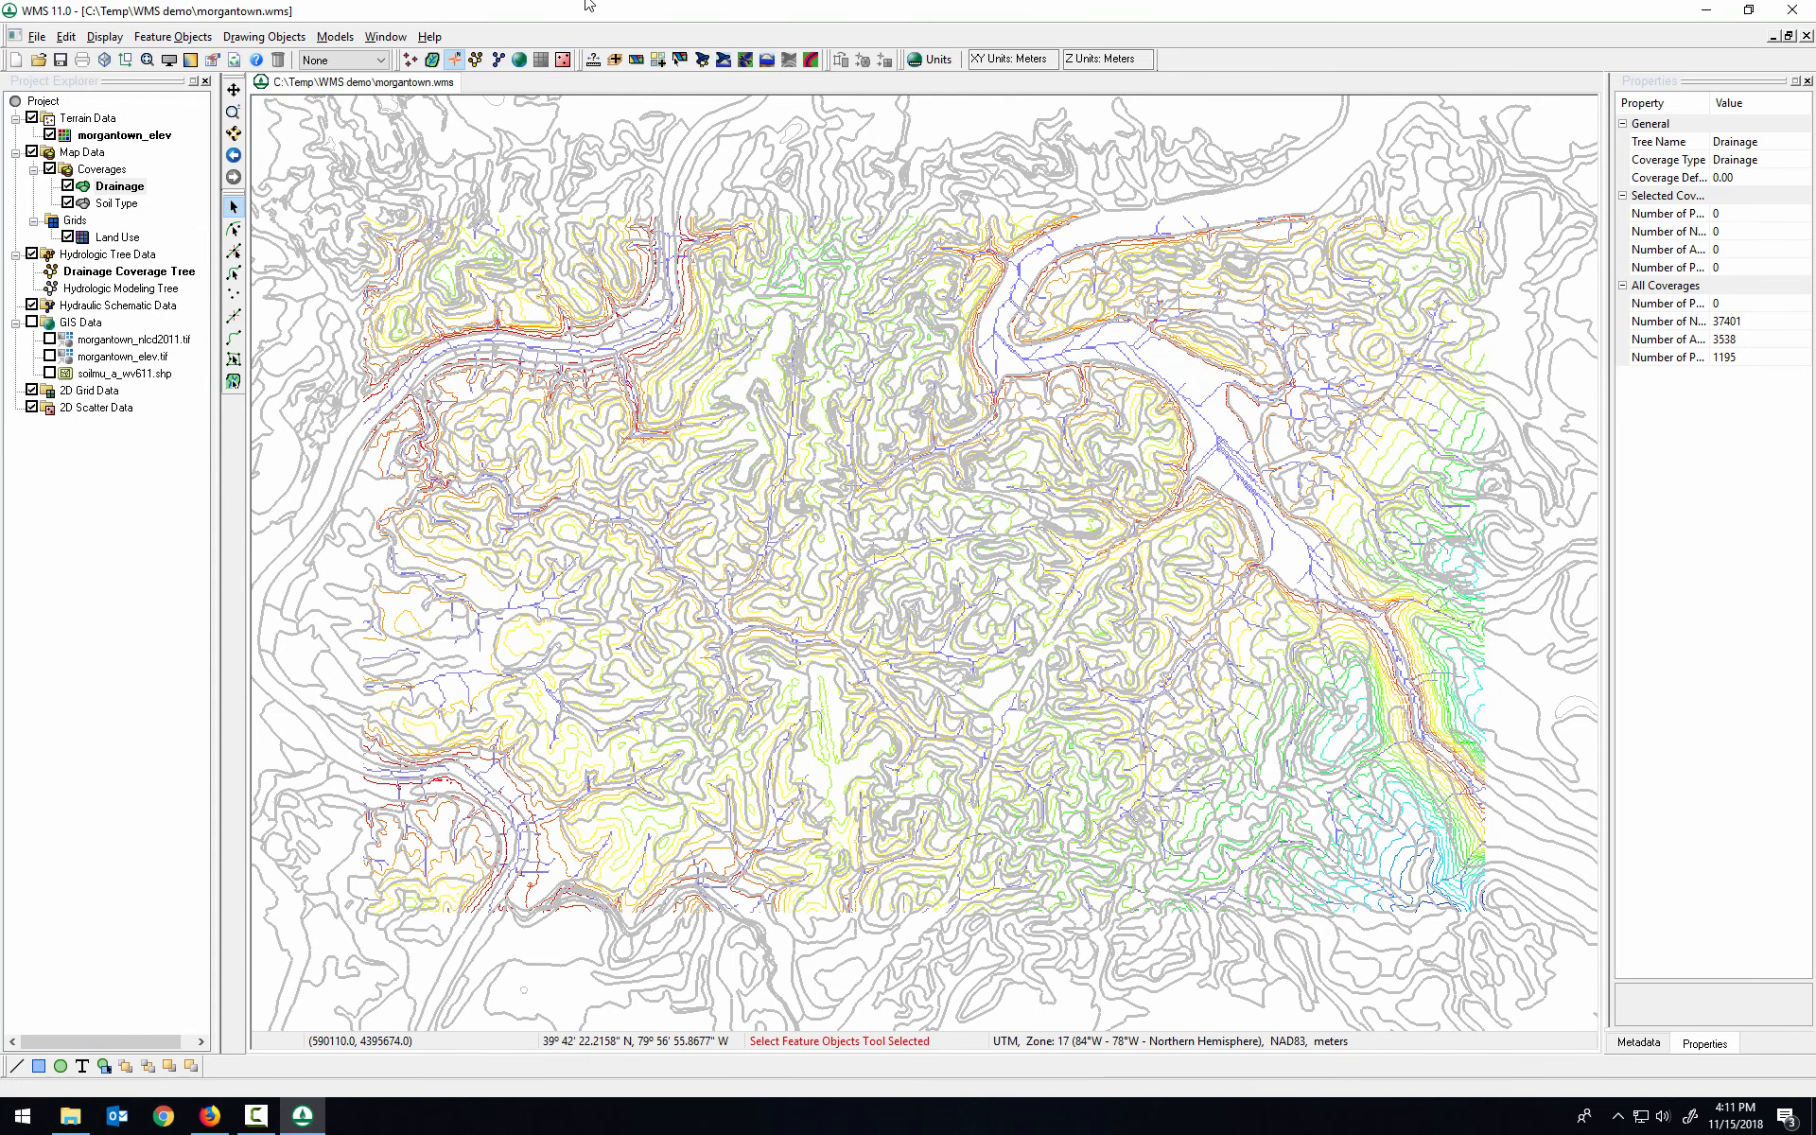
Step: Add the World Street Map online map as a background layer
click(659, 63)
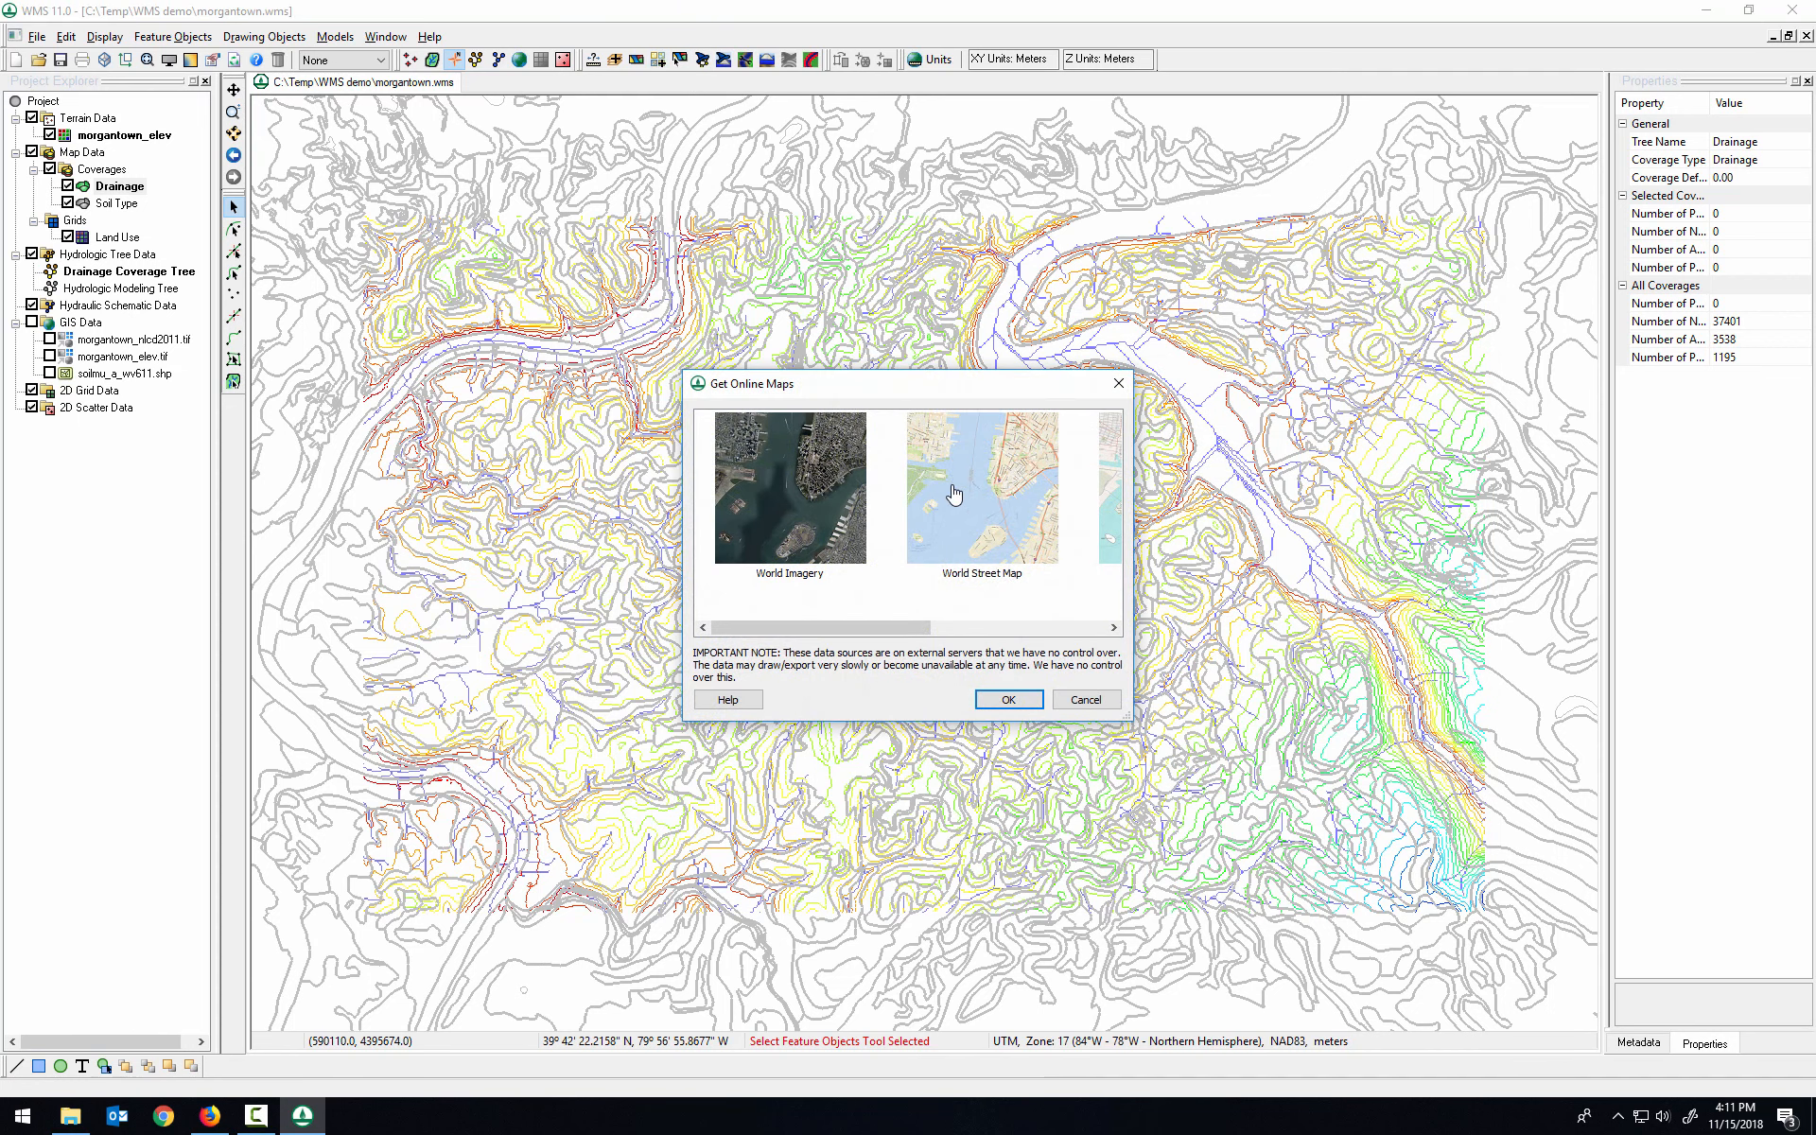
click(984, 572)
click(1006, 705)
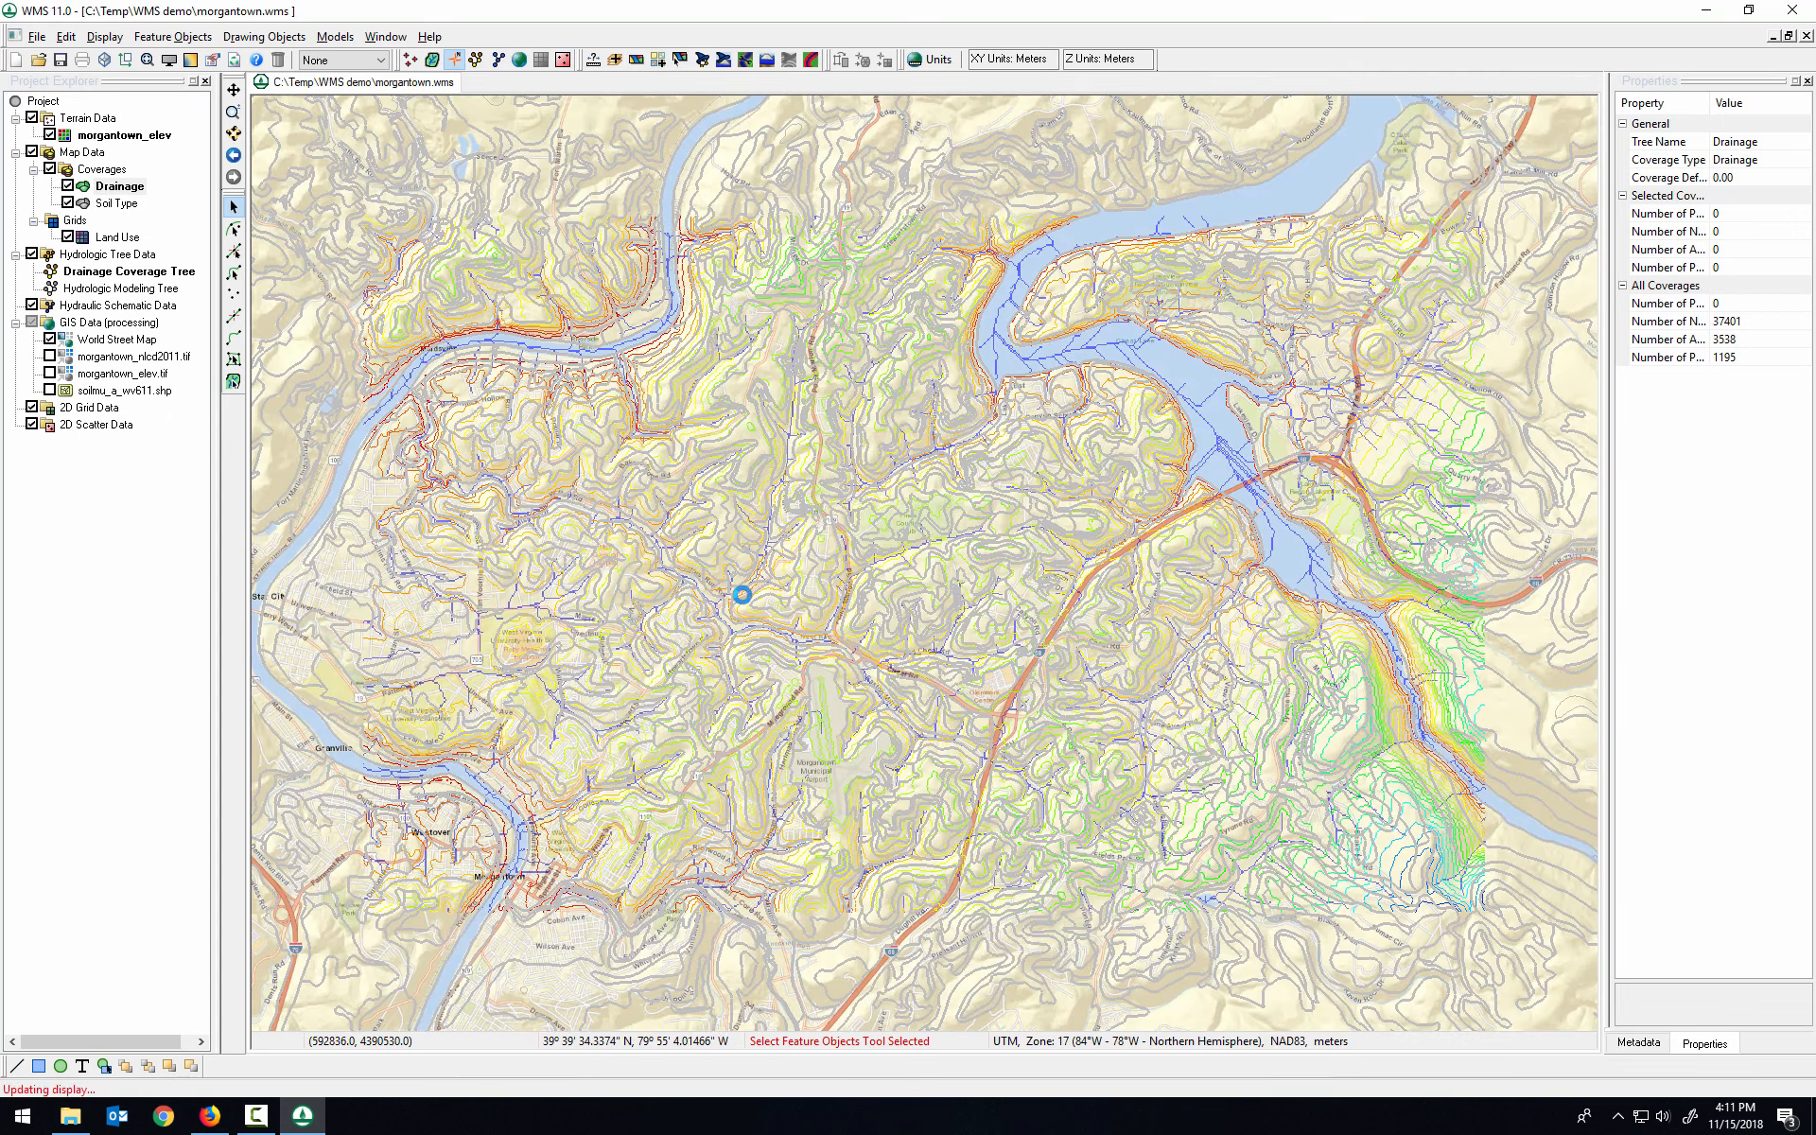
Step: Change the basin area units to acres in the DEM display options
scroll(407, 445, up, 2)
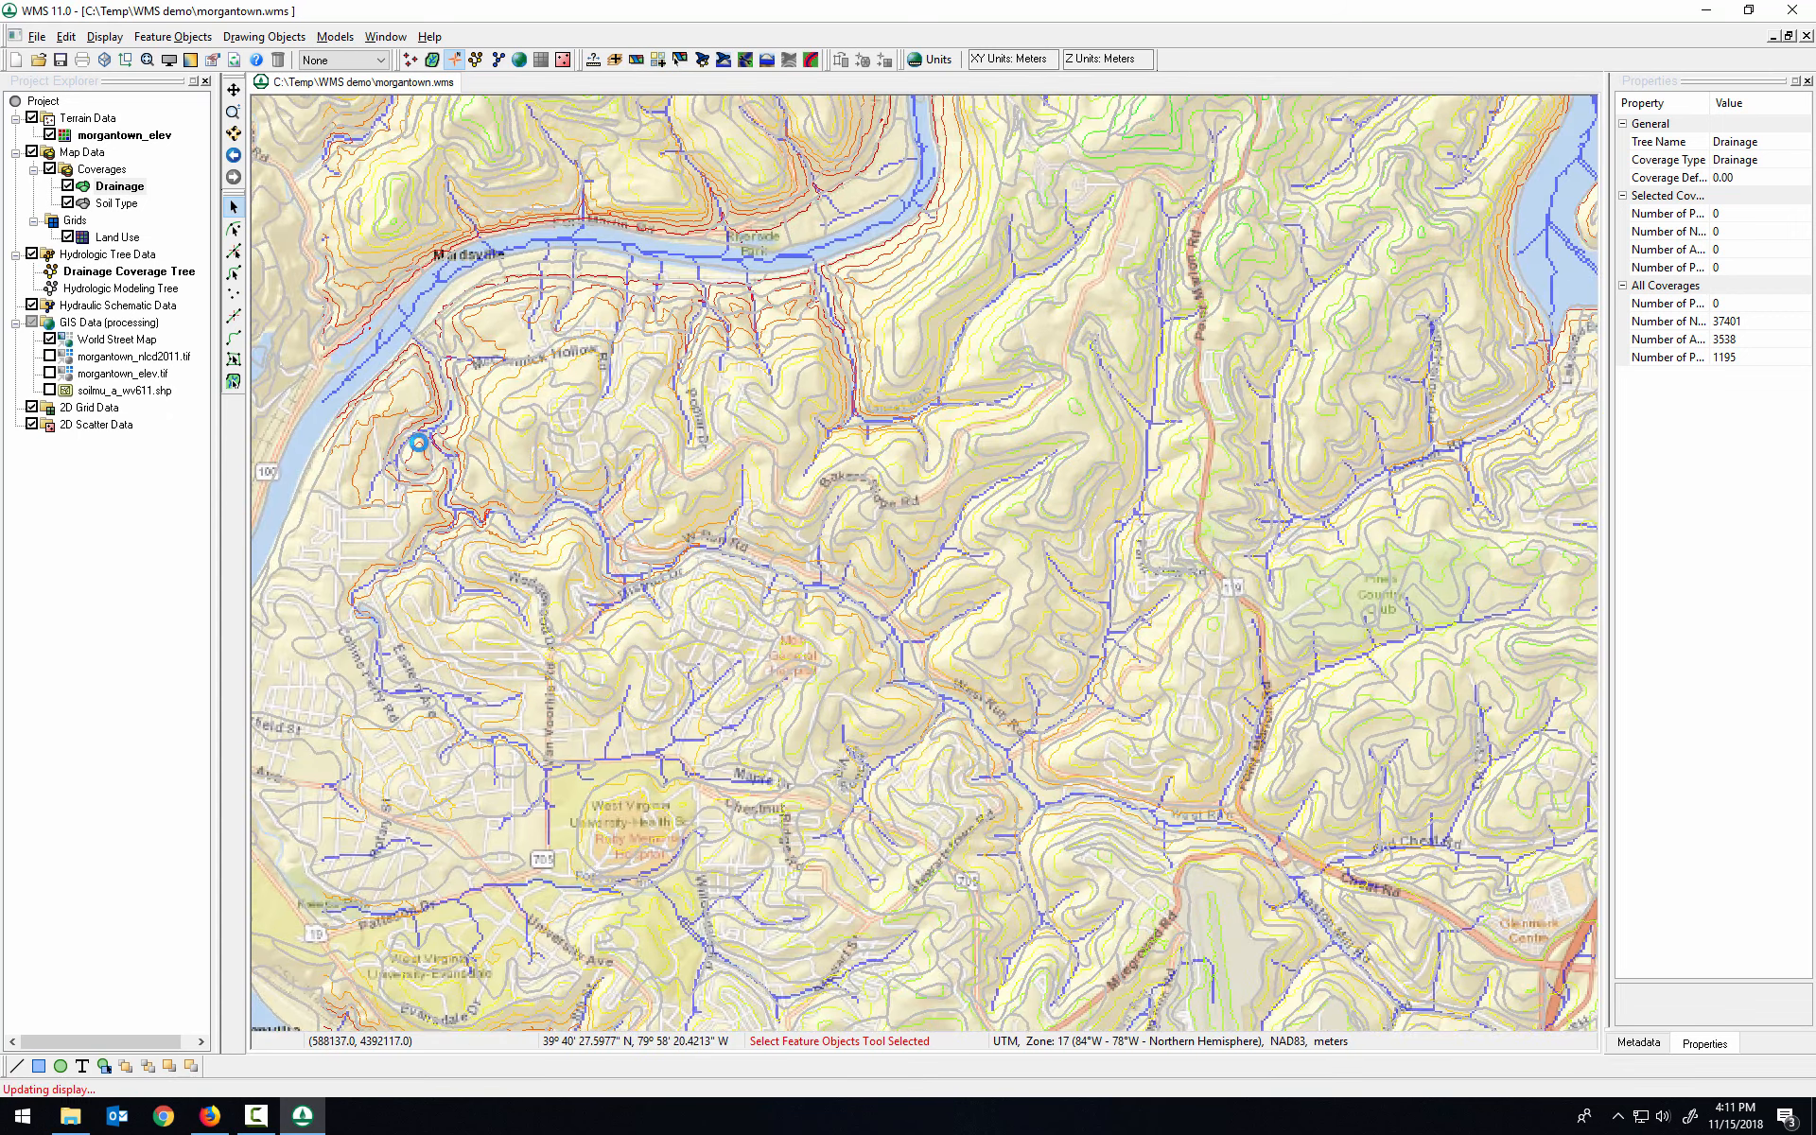
scroll(418, 441, up, 1)
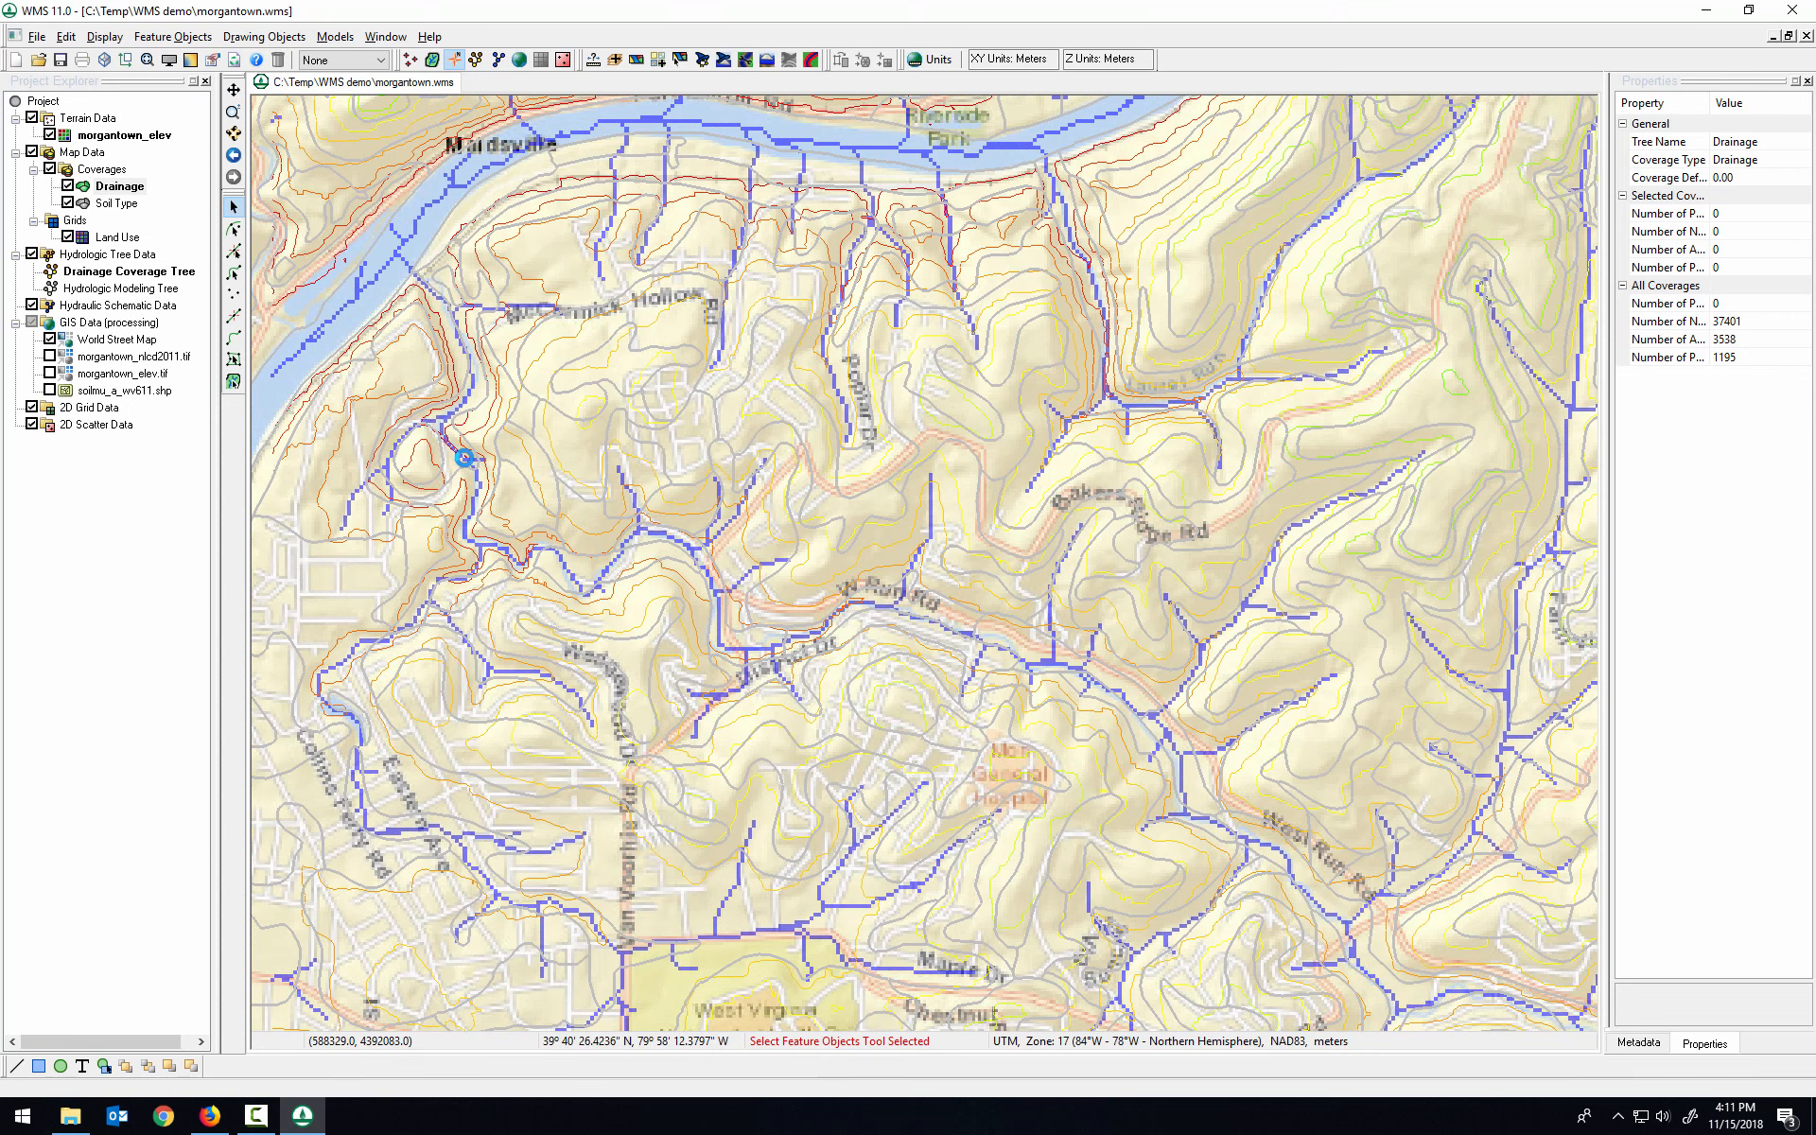
scroll(463, 458, down, 2)
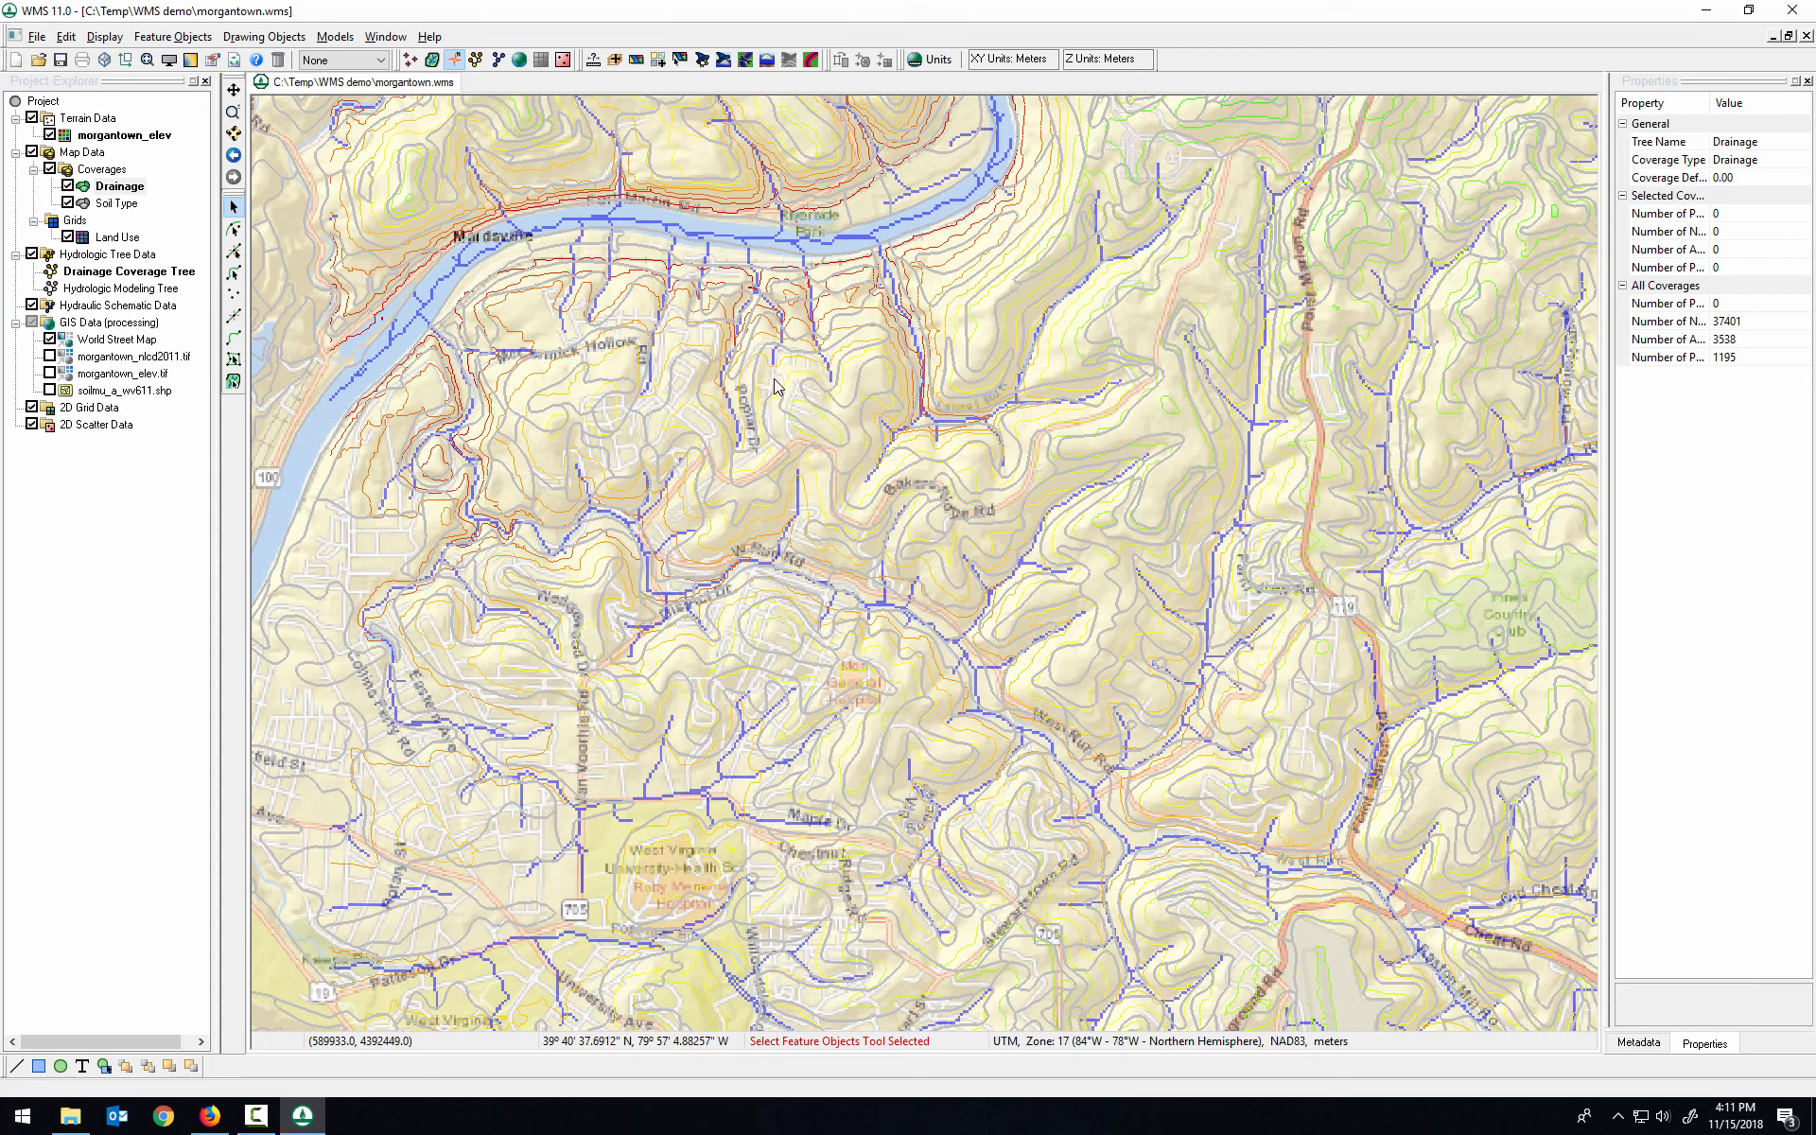
scroll(774, 336, down, 1)
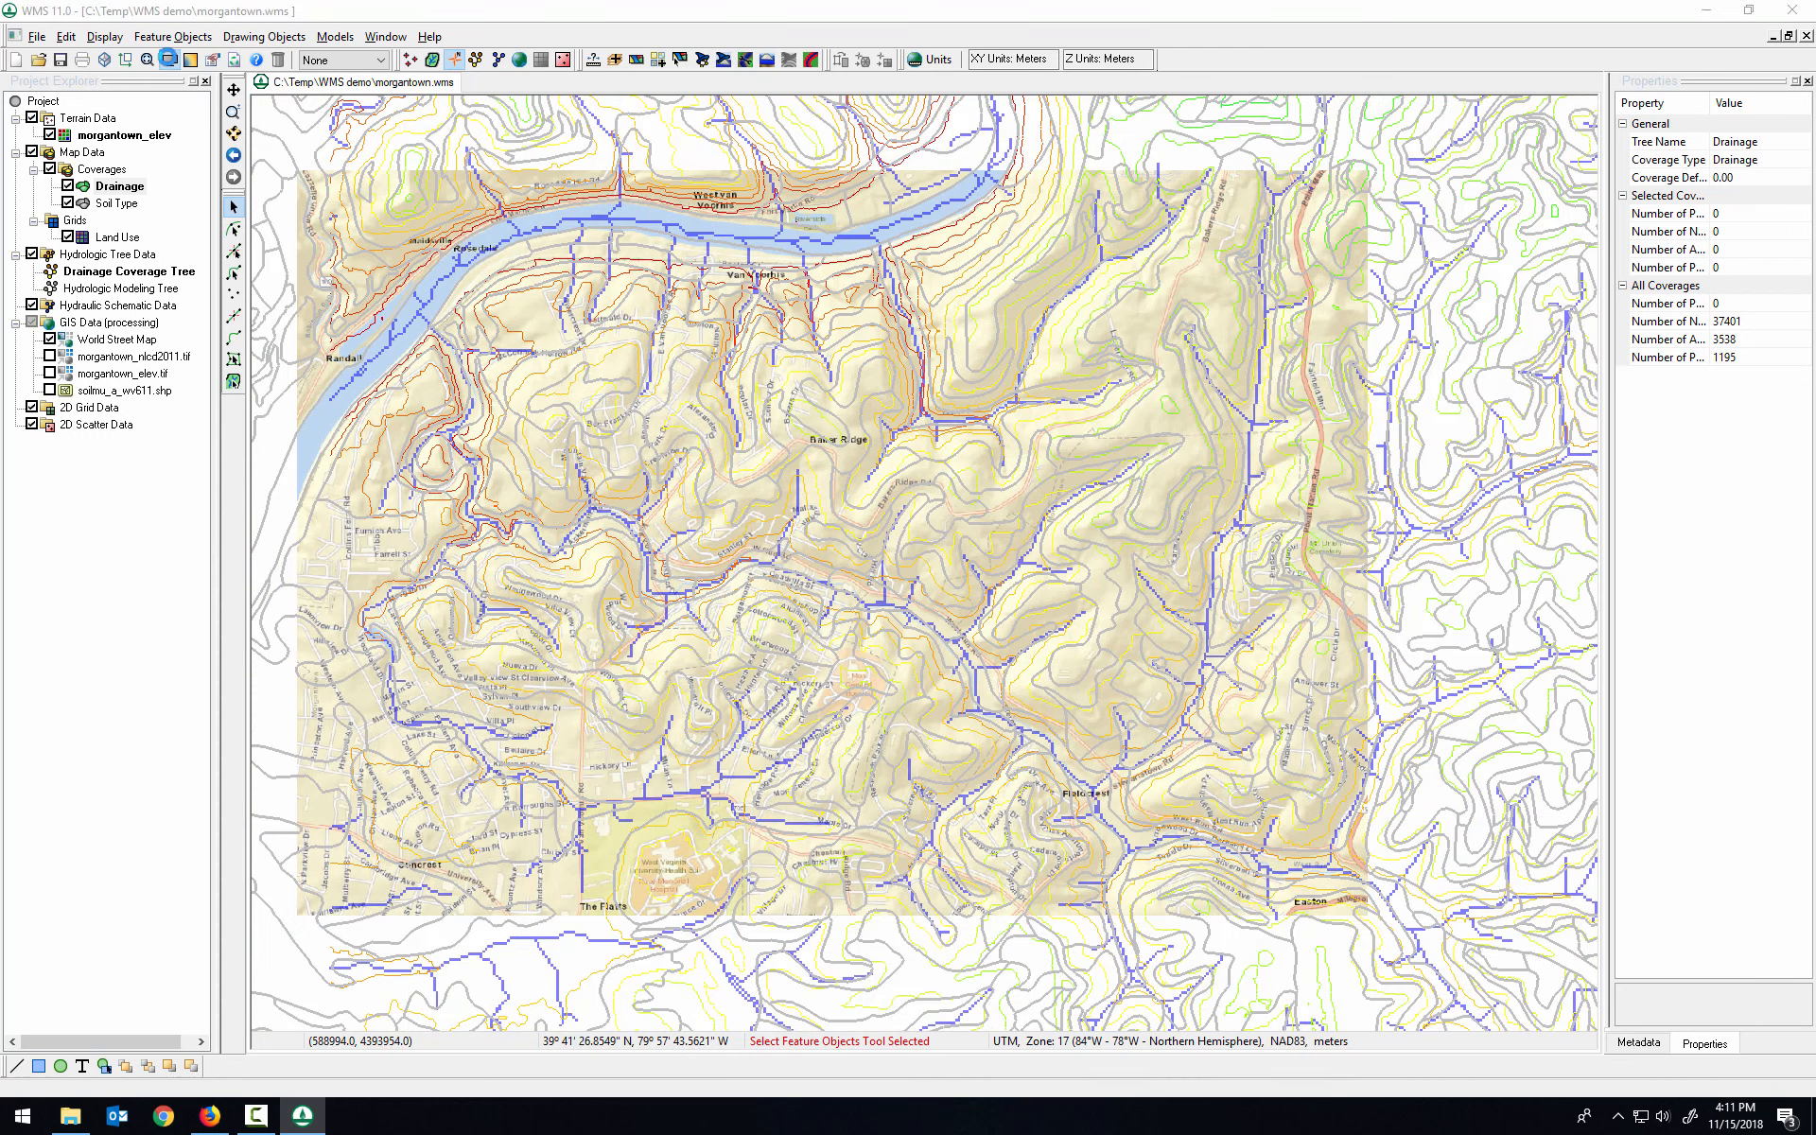
click(168, 58)
click(611, 440)
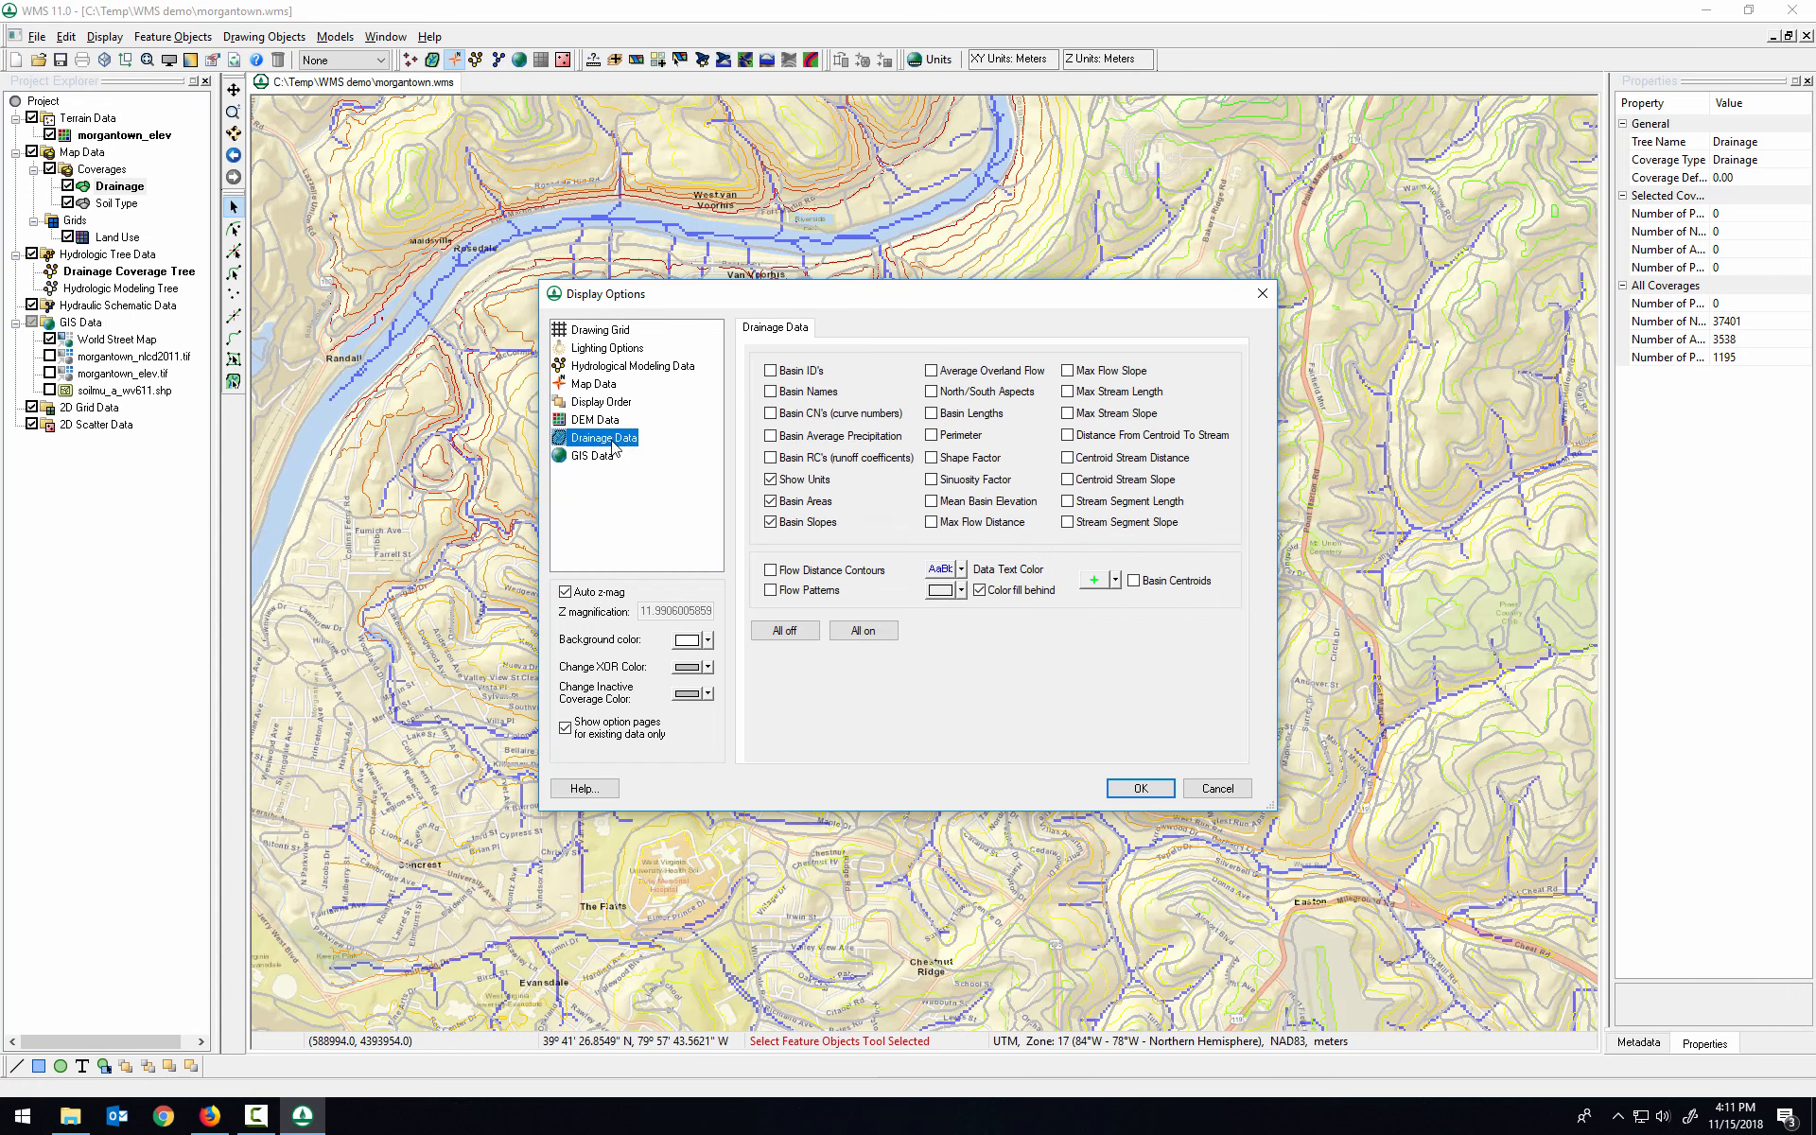
drag(935, 300, 1257, 256)
click(916, 376)
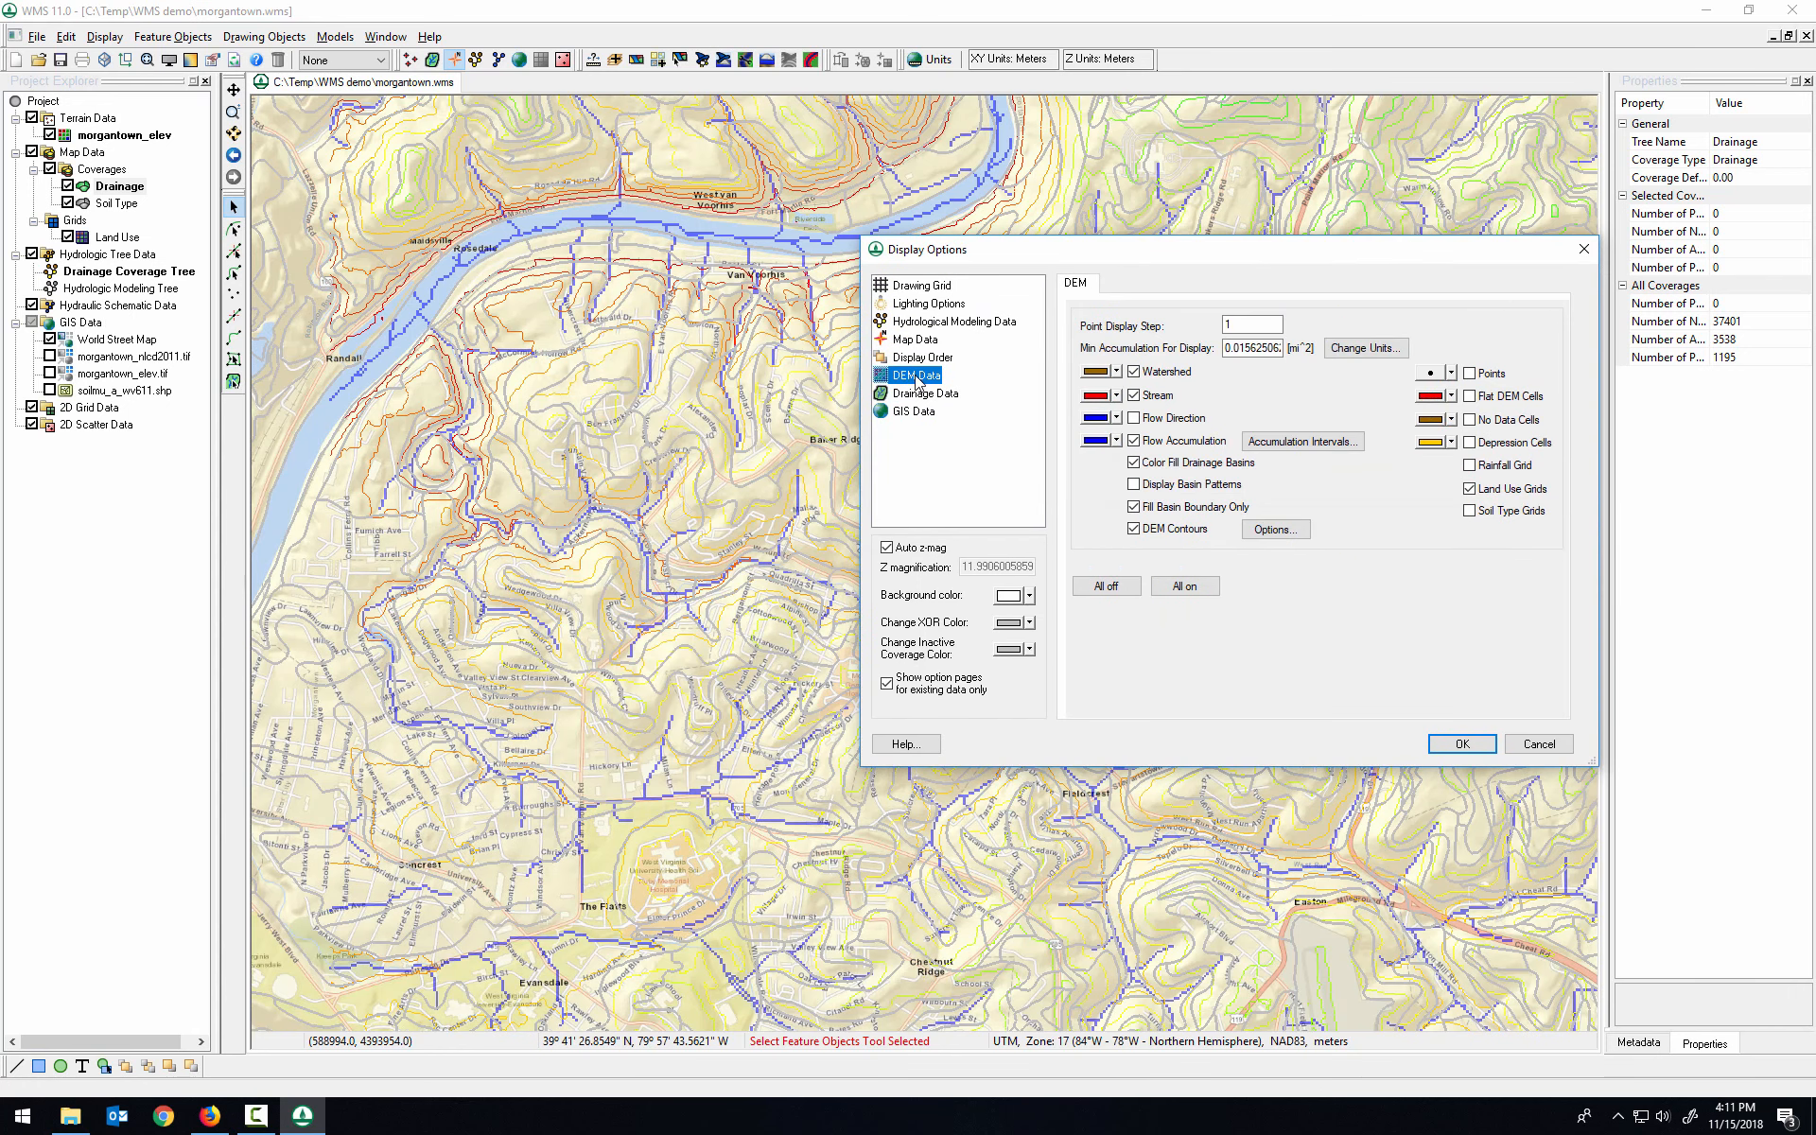
click(1242, 350)
click(1340, 348)
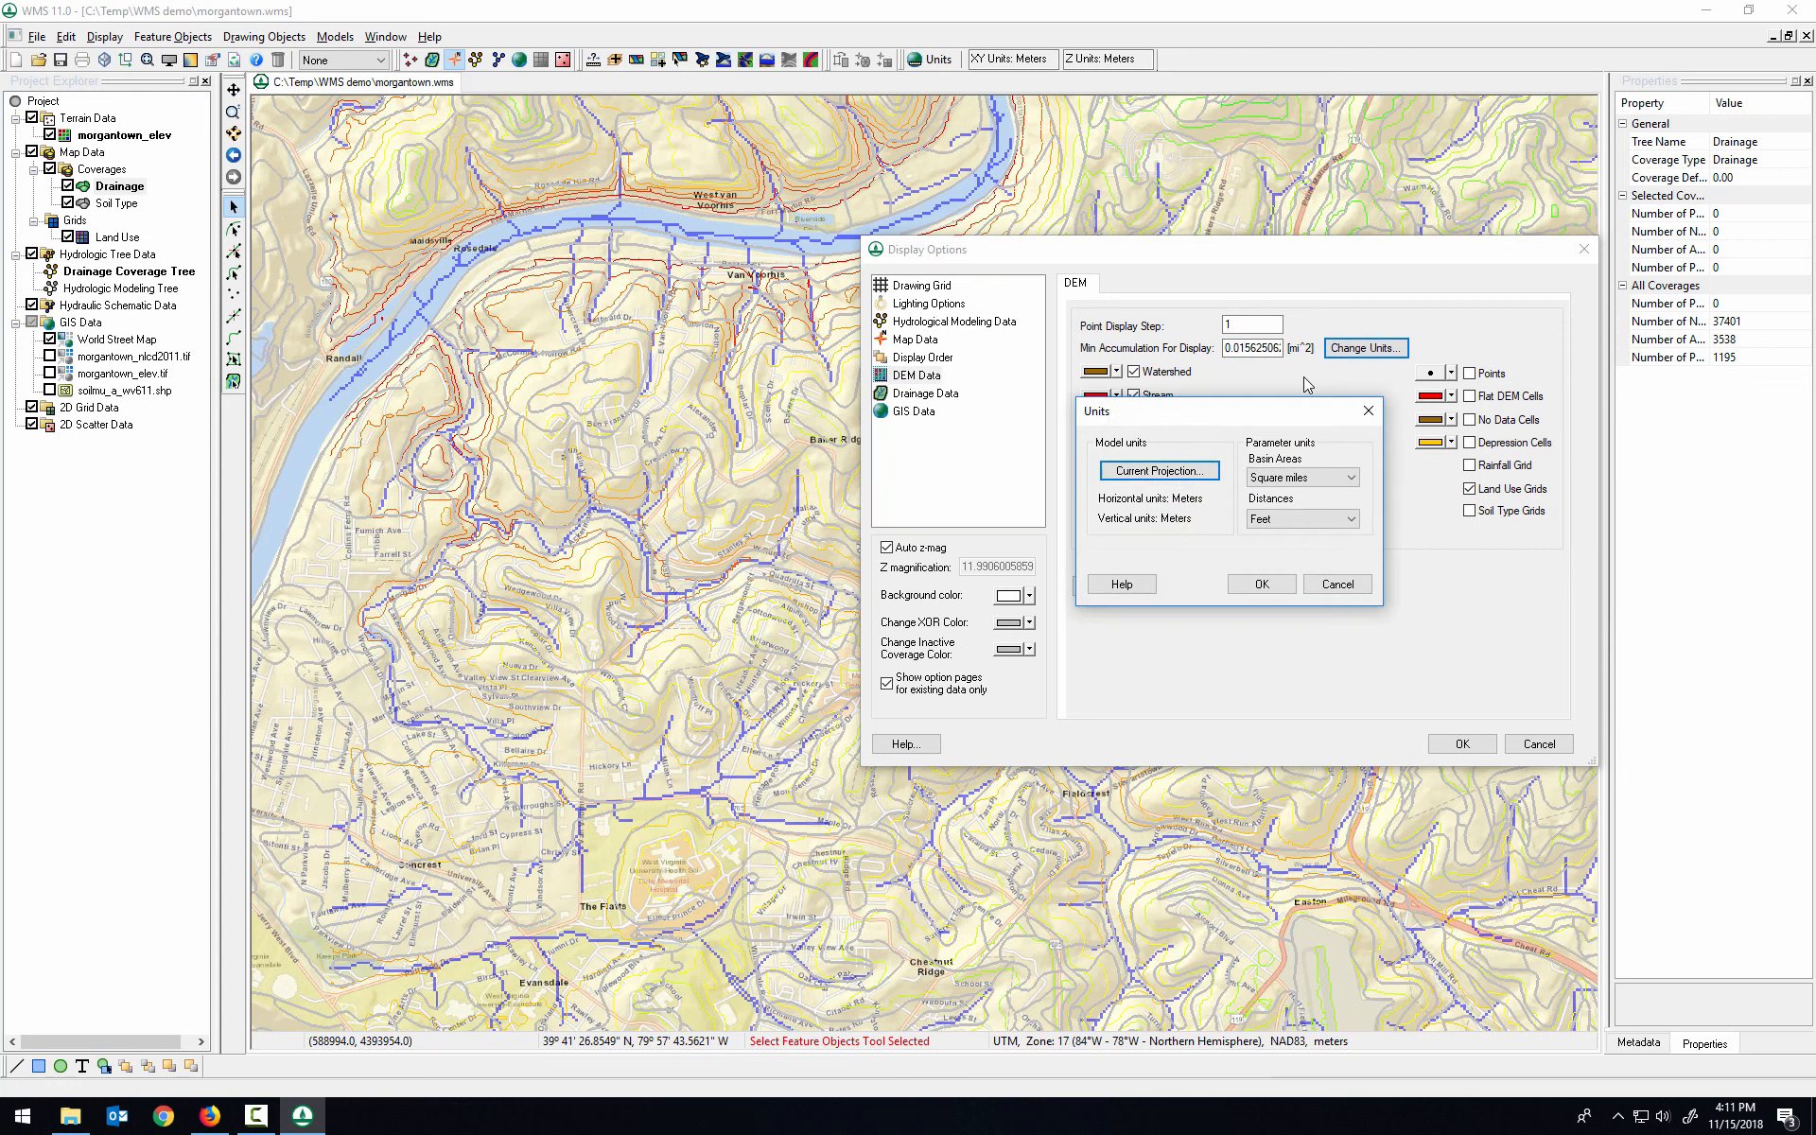
click(1301, 478)
click(1291, 525)
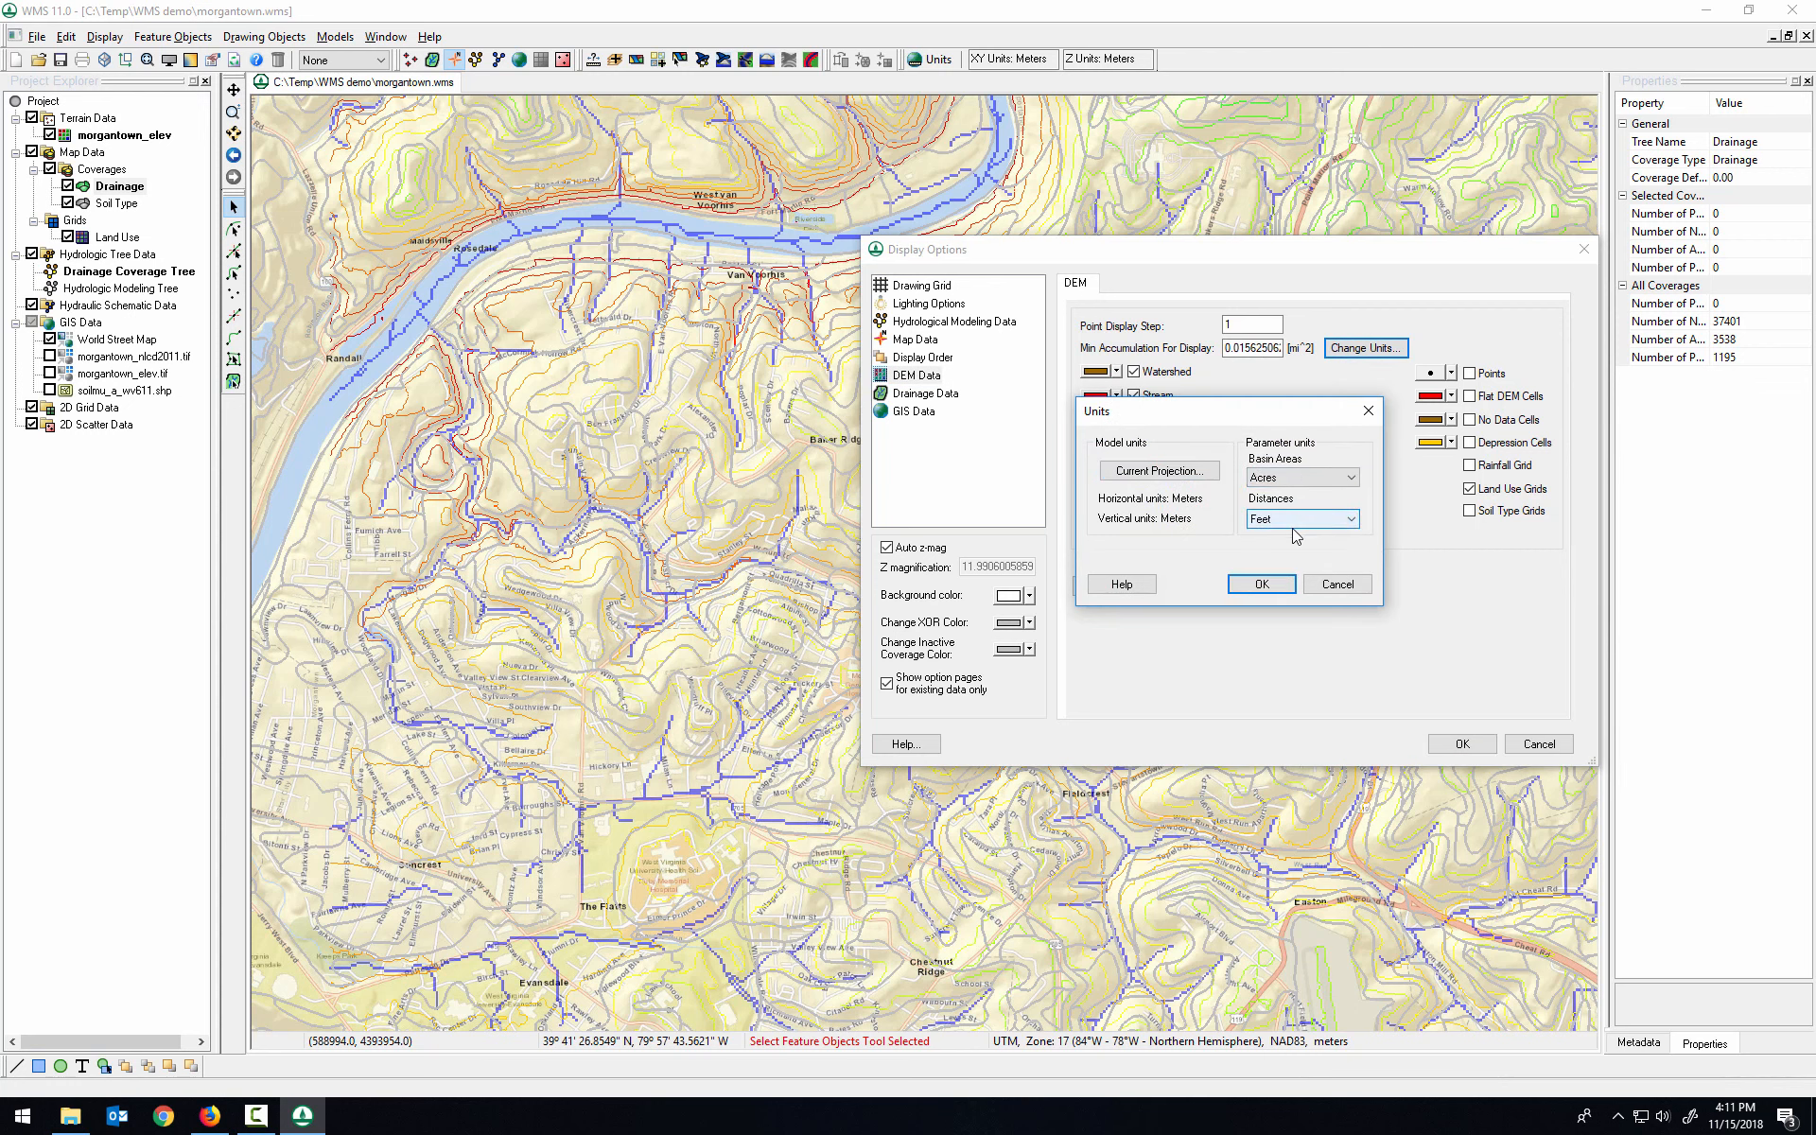
click(1265, 585)
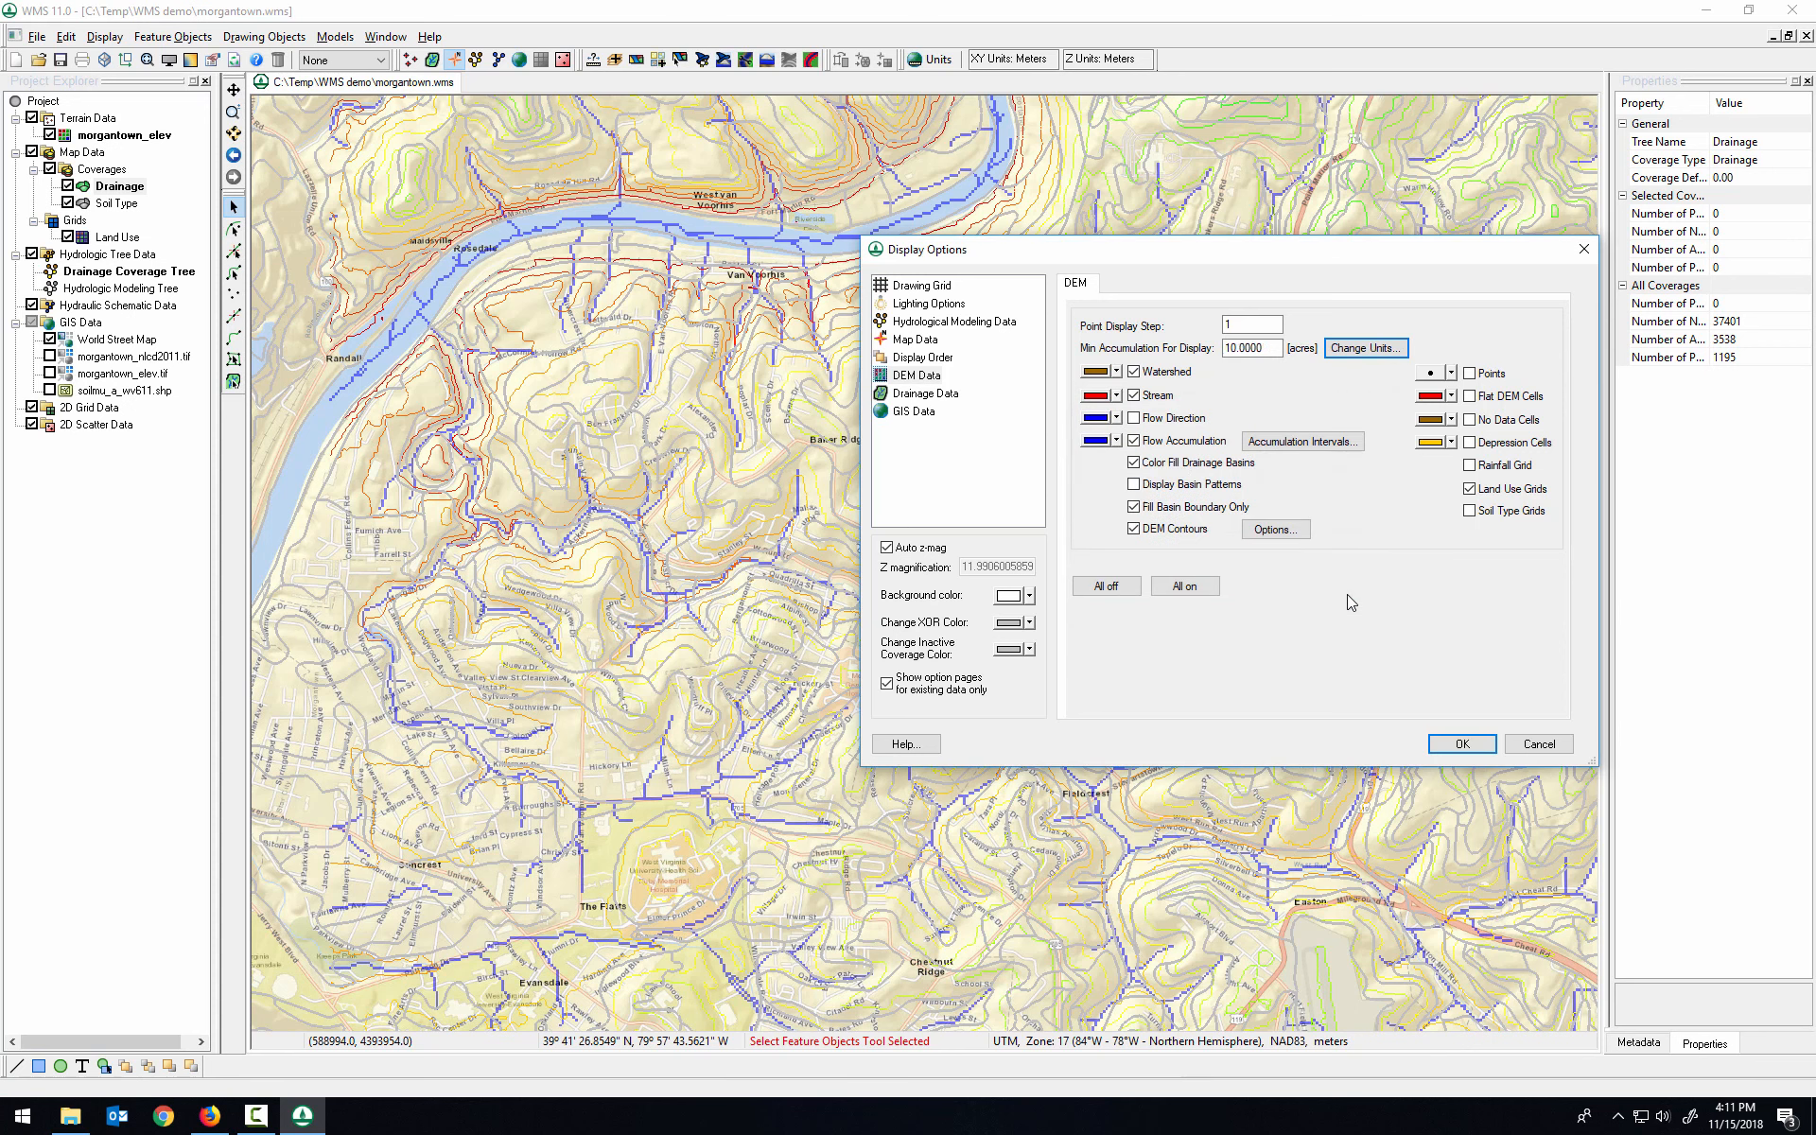
Step: Set the DEM minimum accumulation for display to 40 acres and apply the display options
double_click(1275, 347)
text(40)
drag(1211, 260, 1110, 647)
drag(1222, 650, 1203, 547)
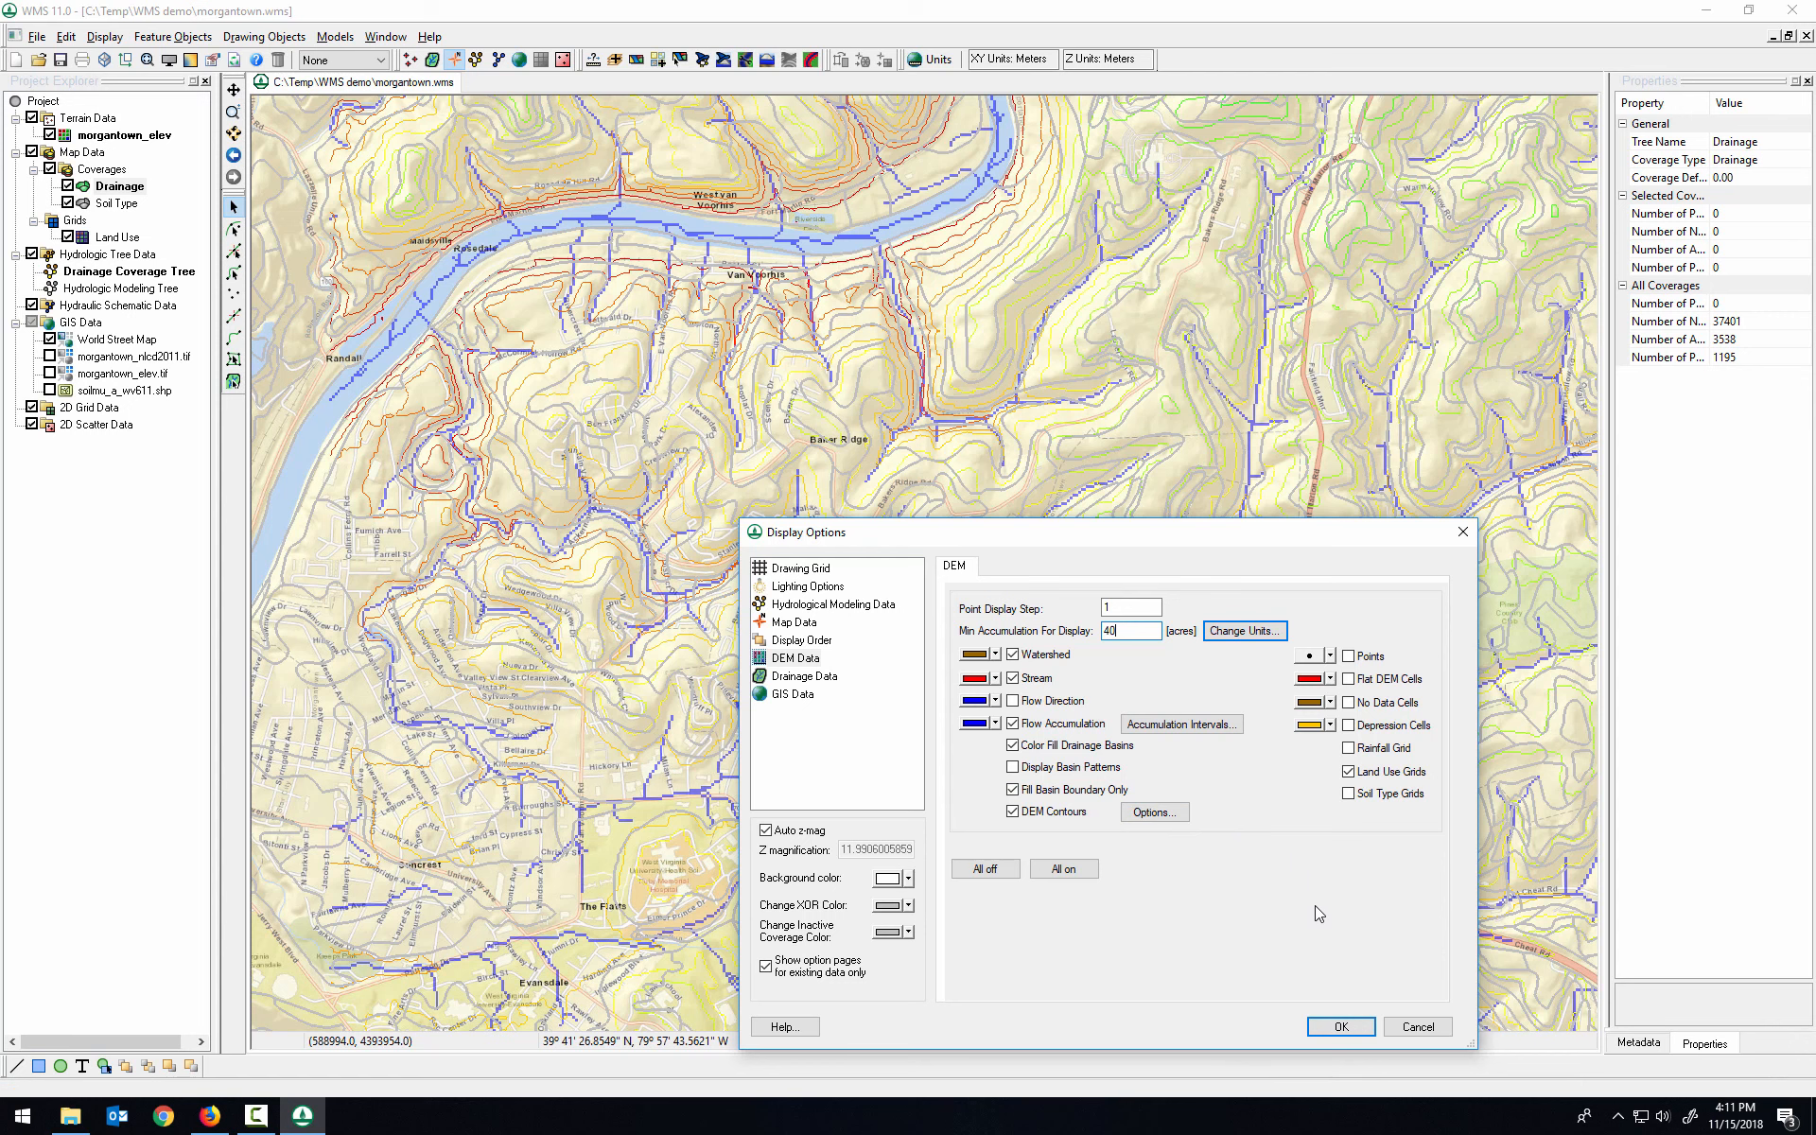
click(1341, 1026)
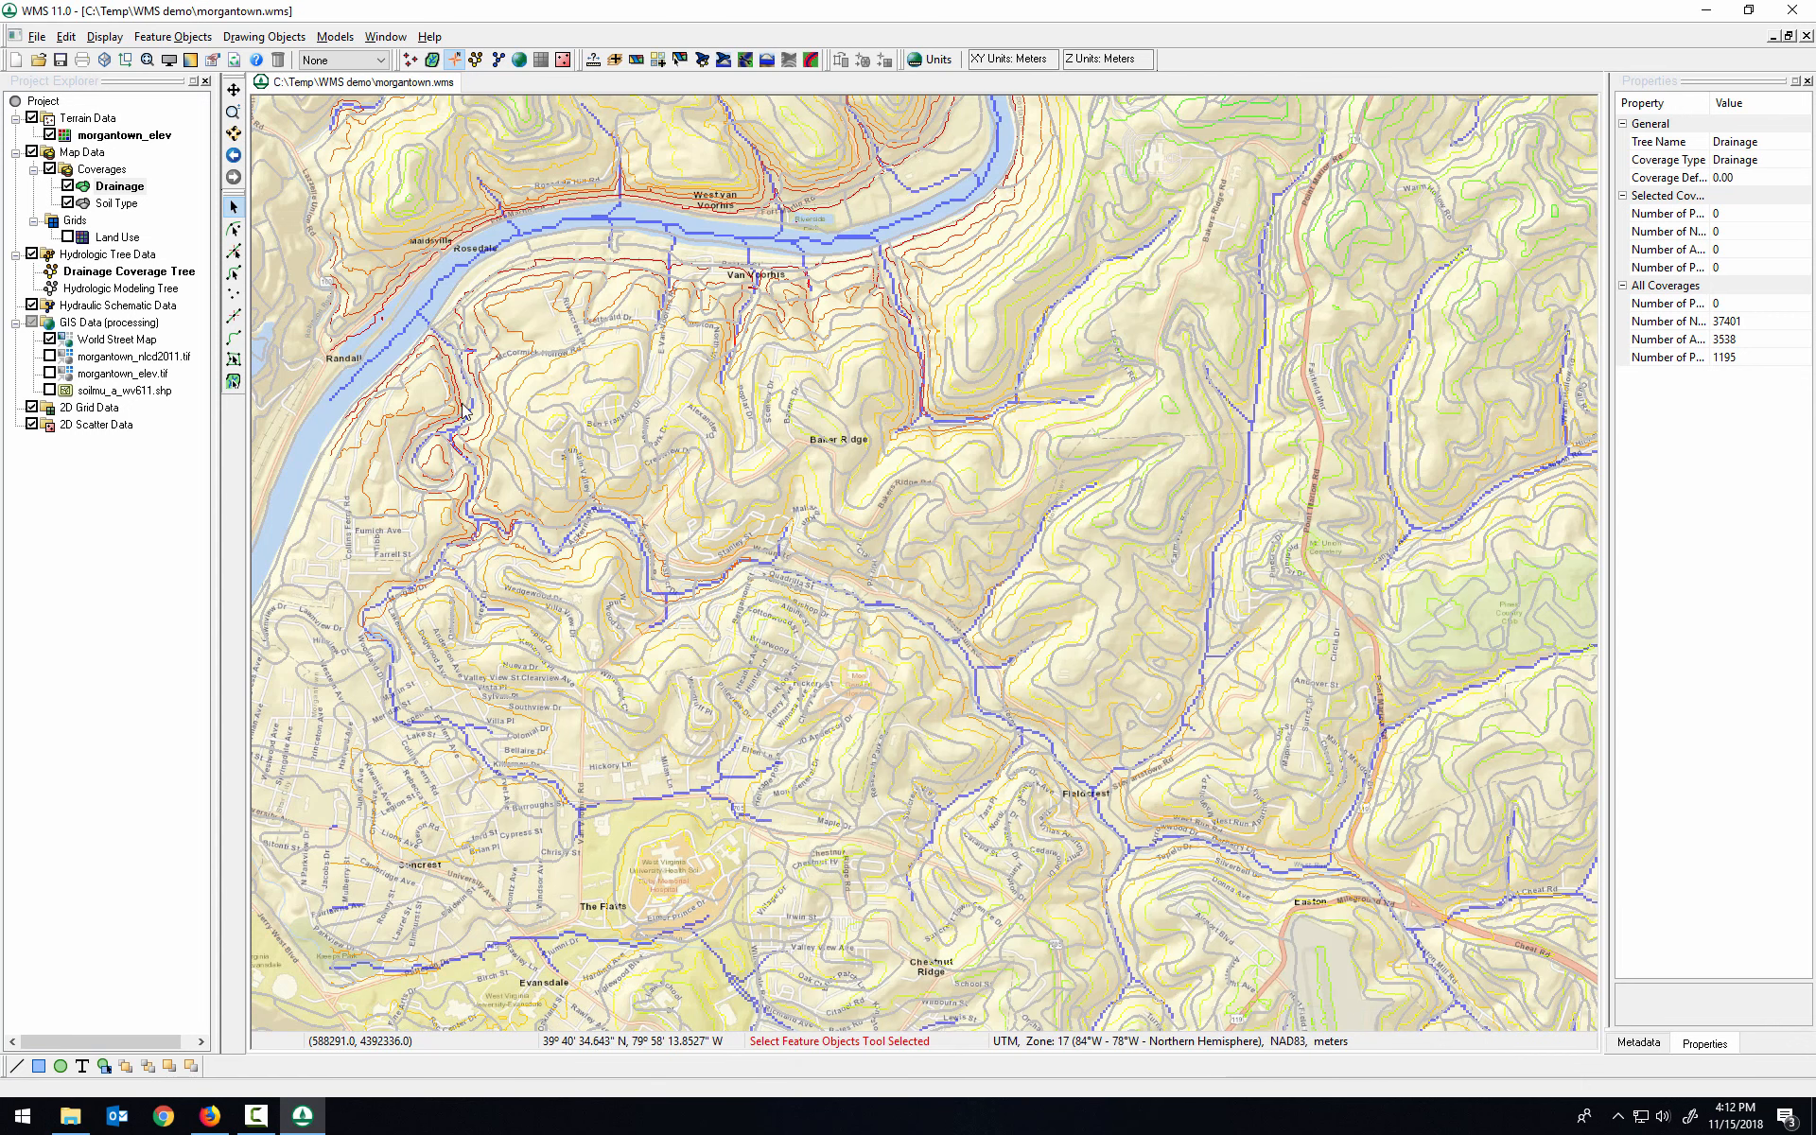
scroll(462, 364, up, 4)
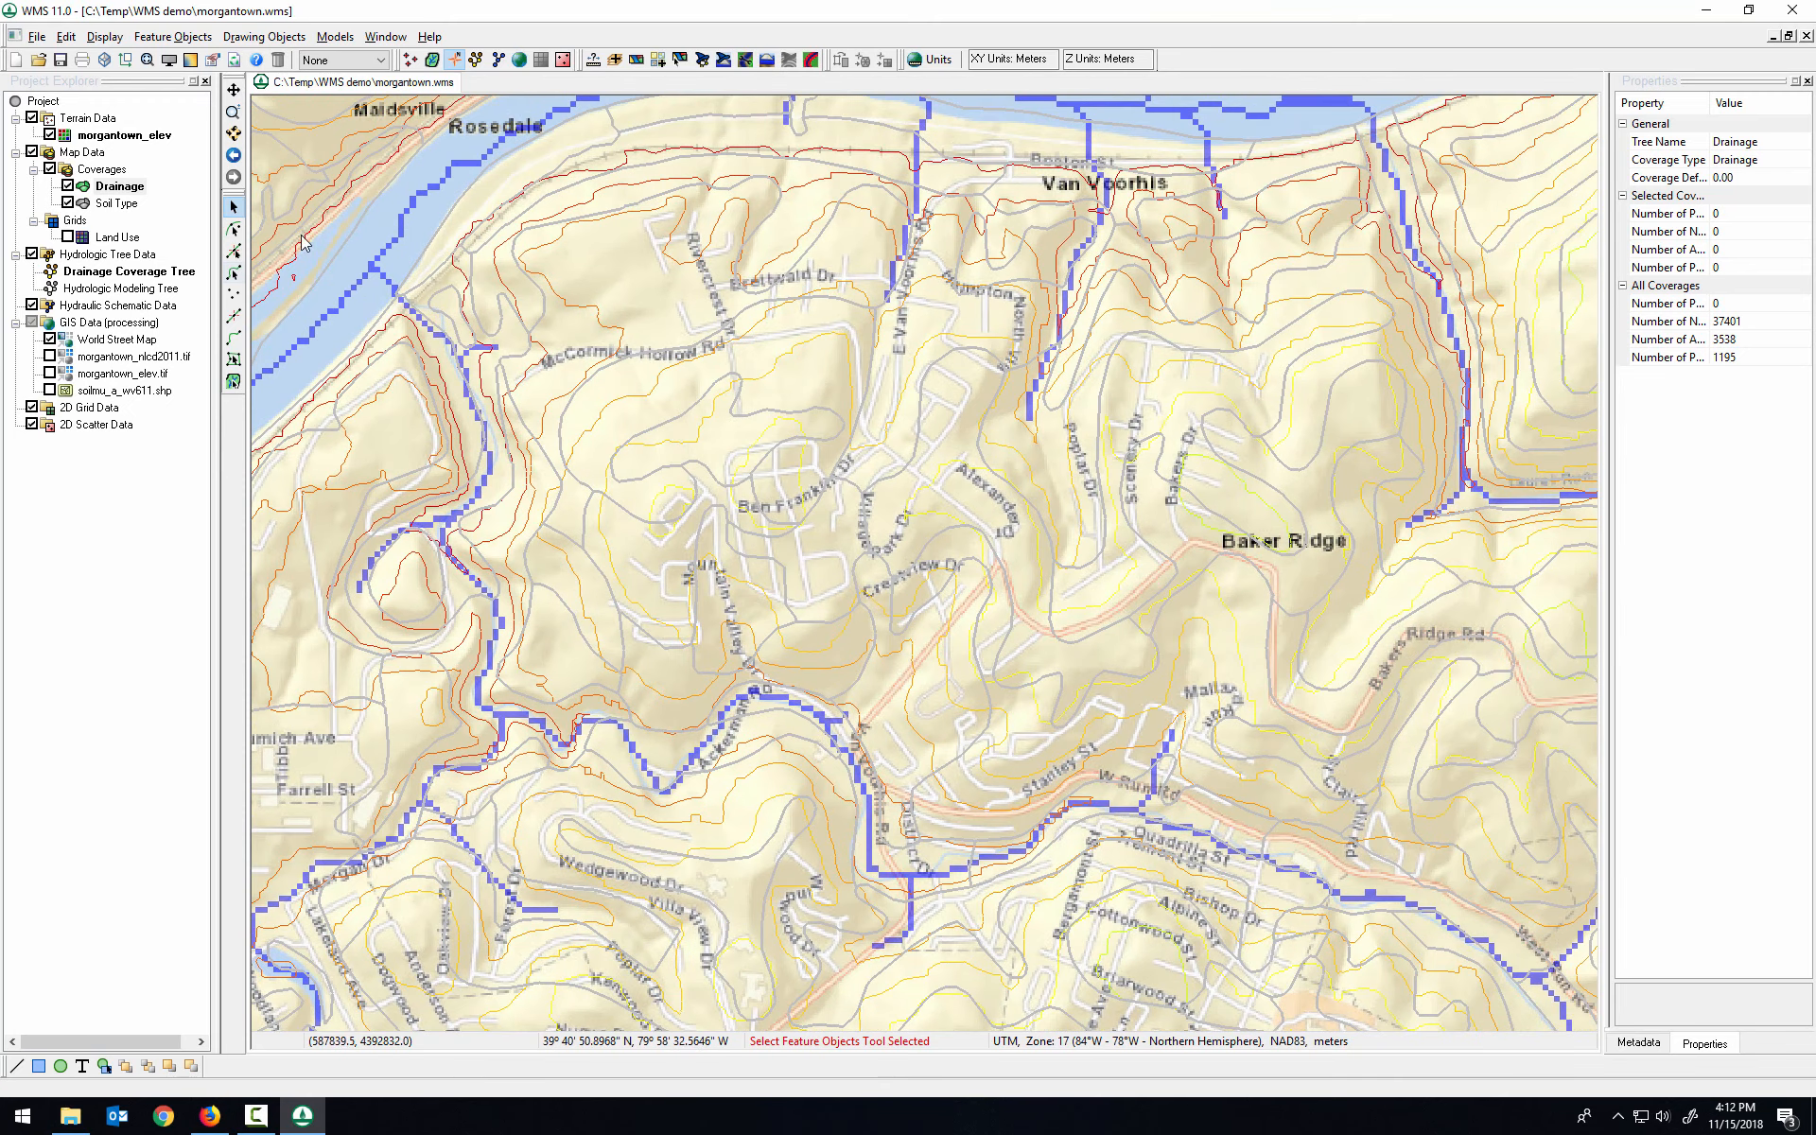
Step: In the Hydrologic Modeling Wizard, create an outlet point on the tributary stream just upstream of its junction with the river
click(725, 60)
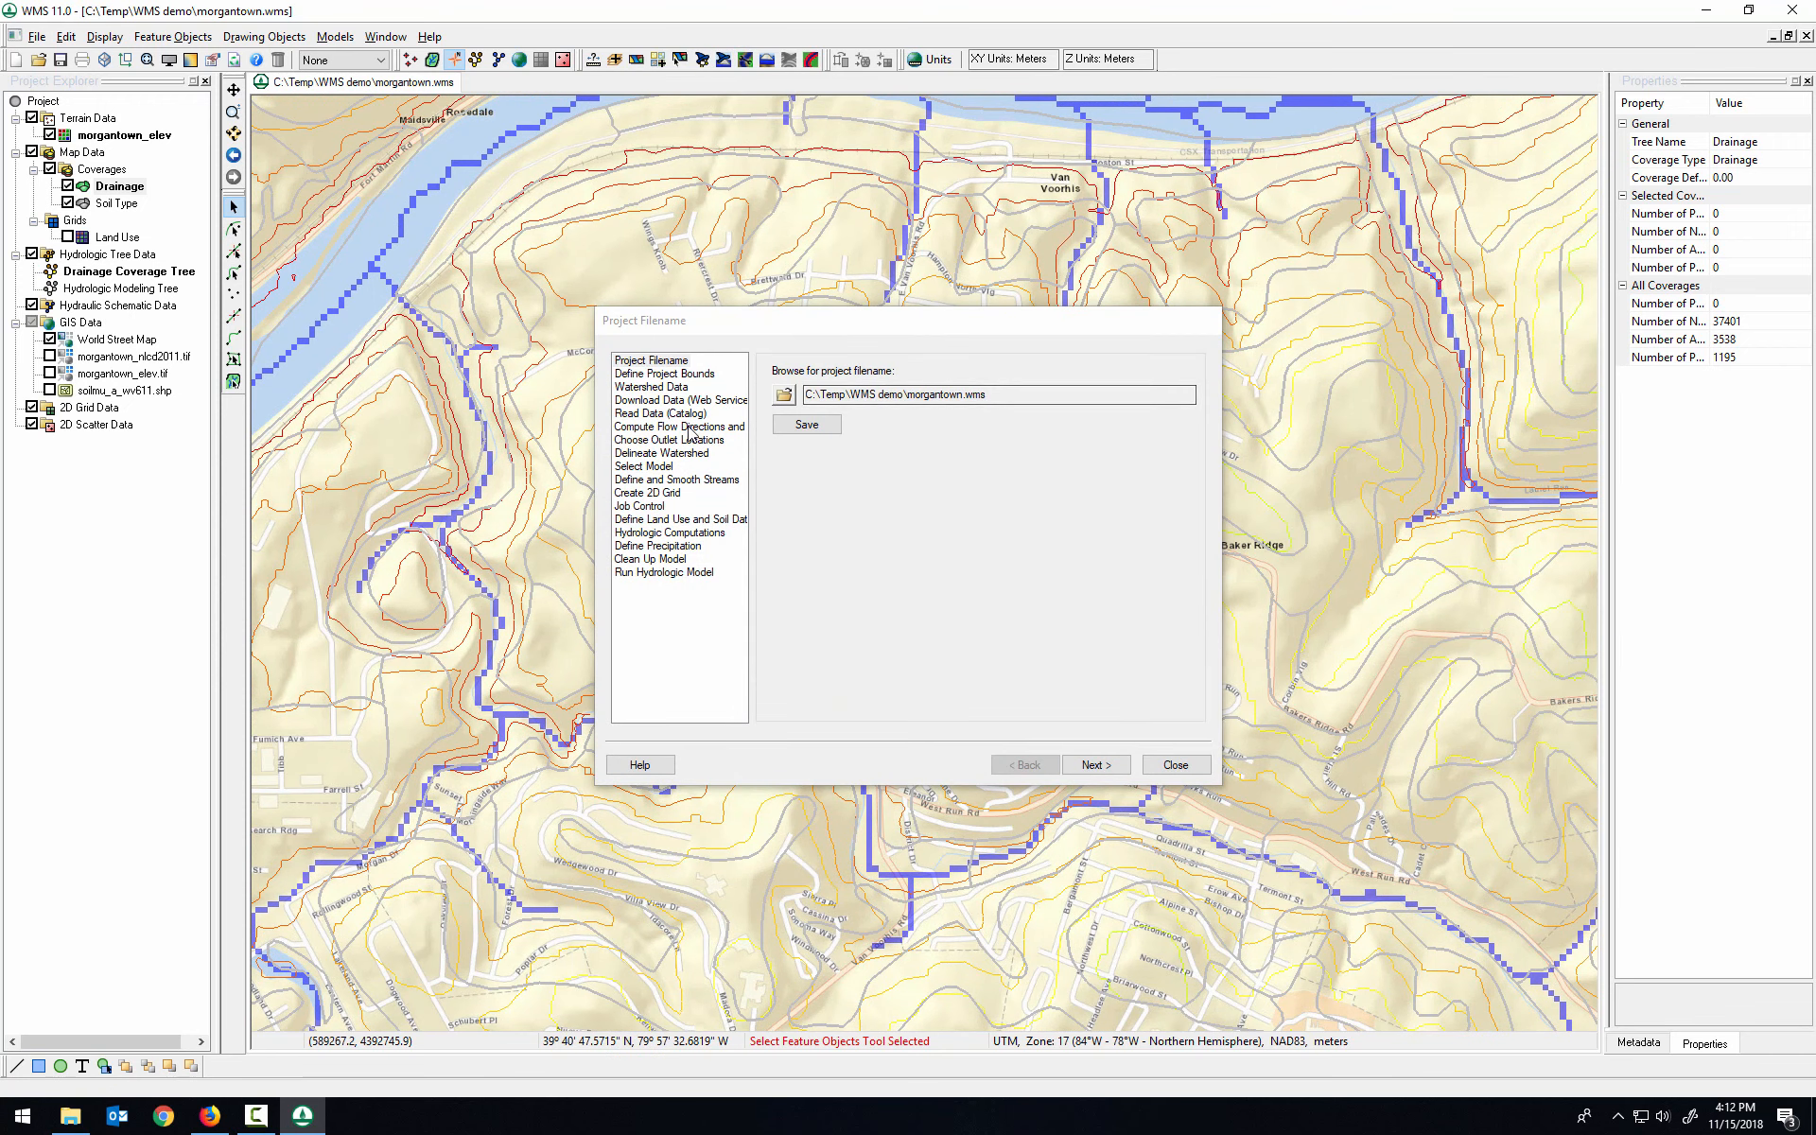
click(693, 440)
click(888, 378)
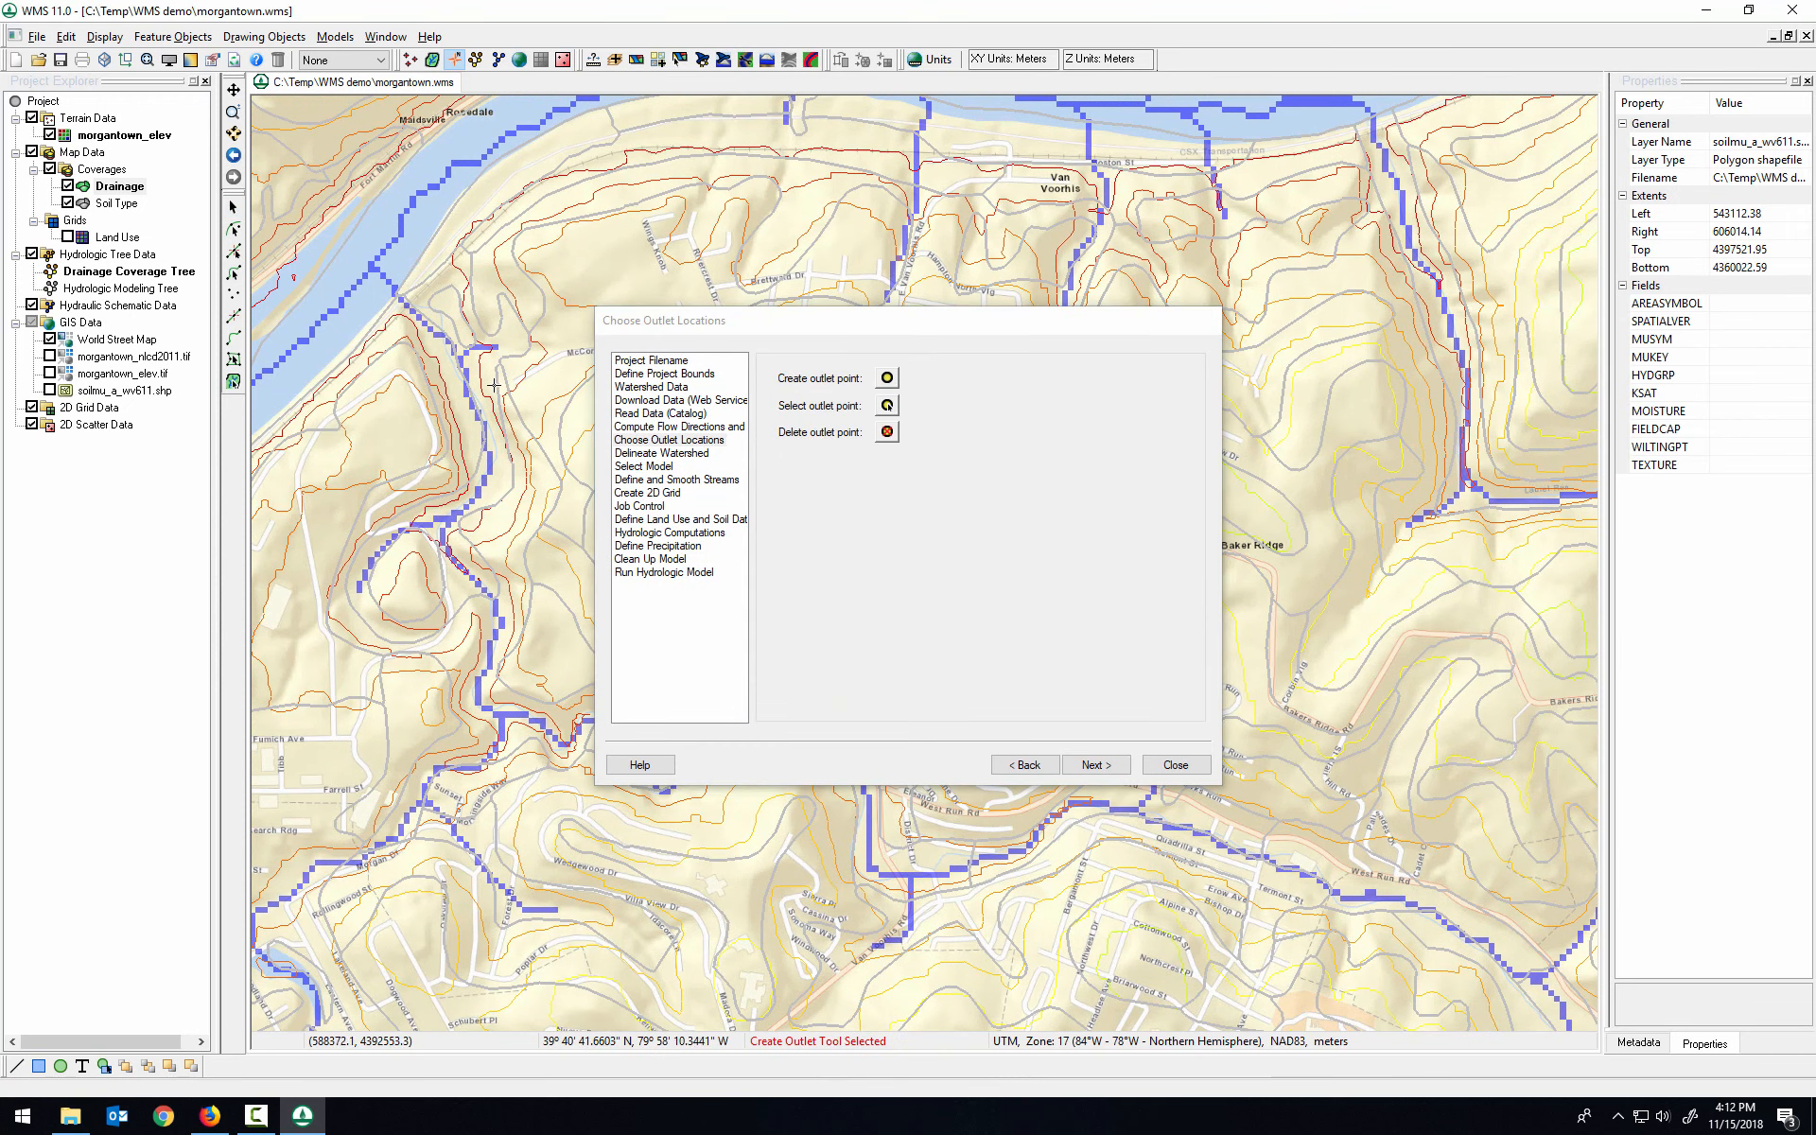
click(438, 333)
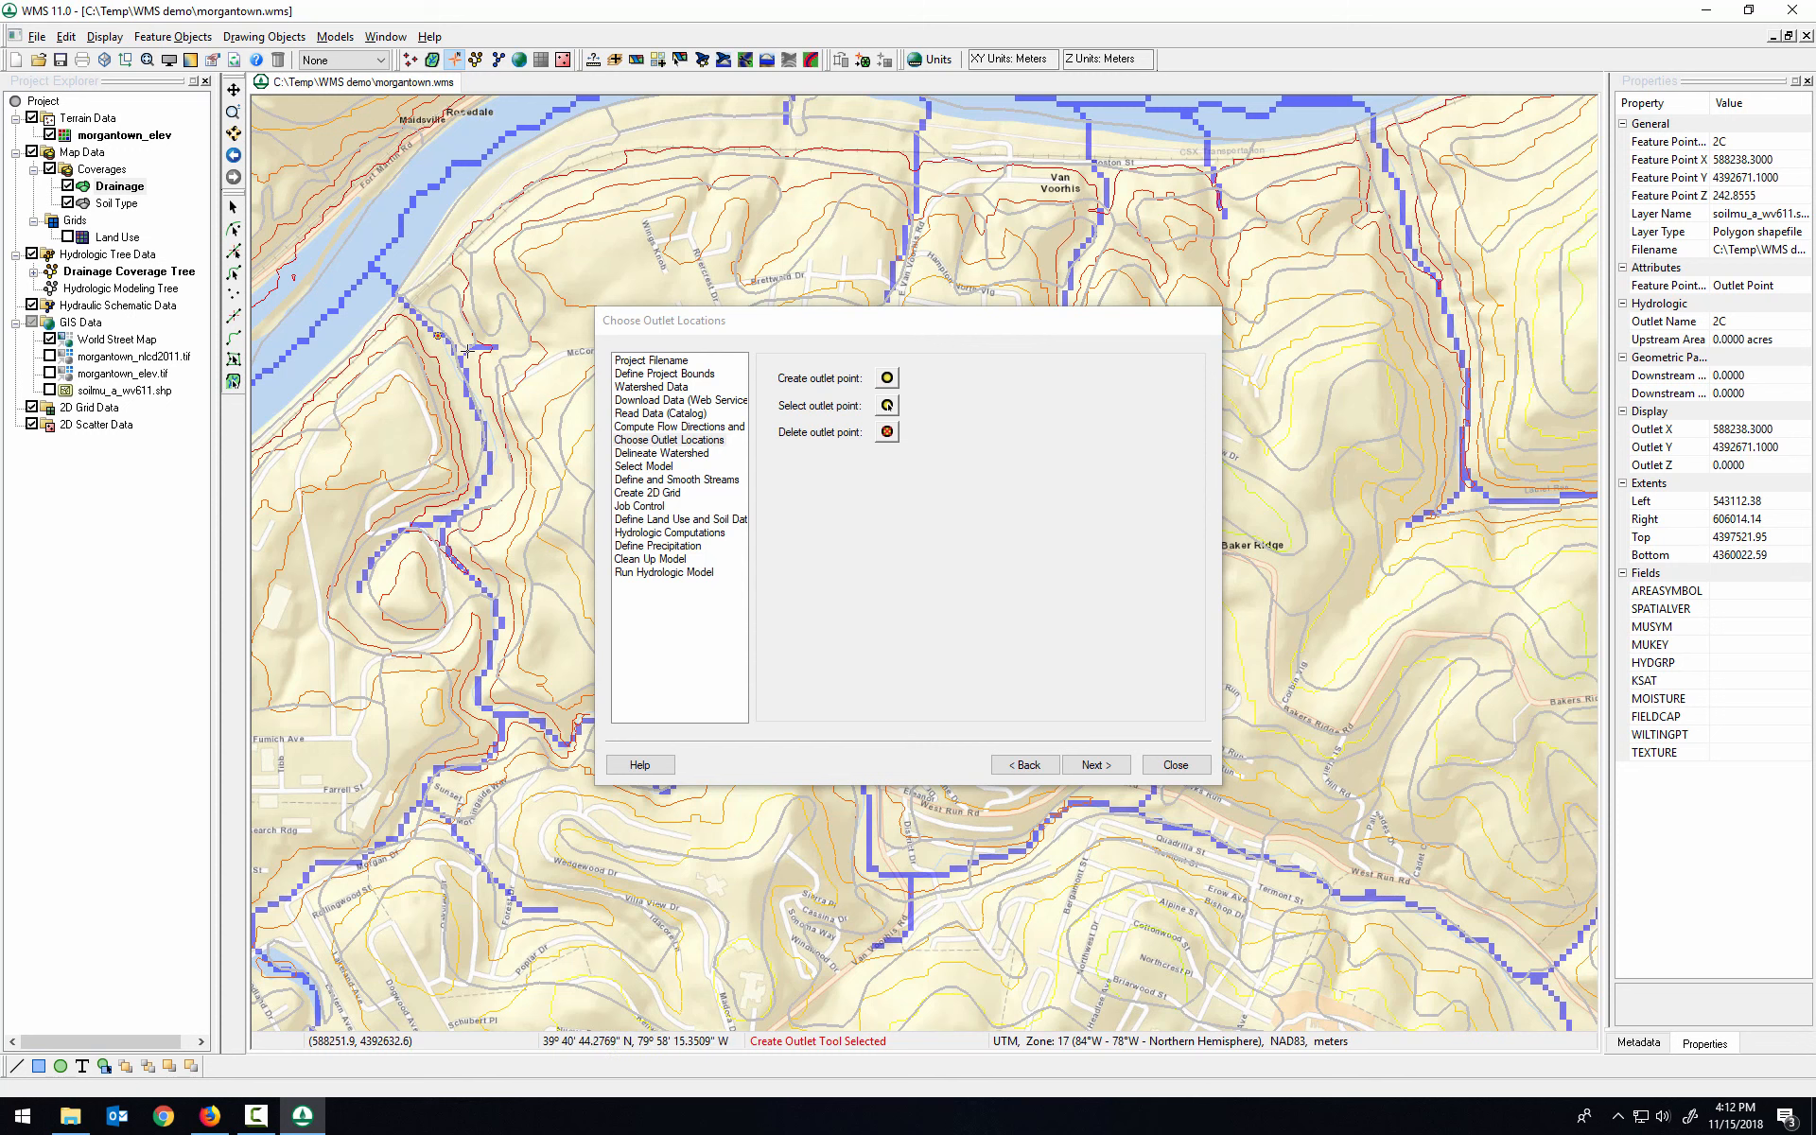
Step: Delineate the watershed using a stream threshold of 40.0 acres and close the wizard
click(1096, 765)
click(1096, 765)
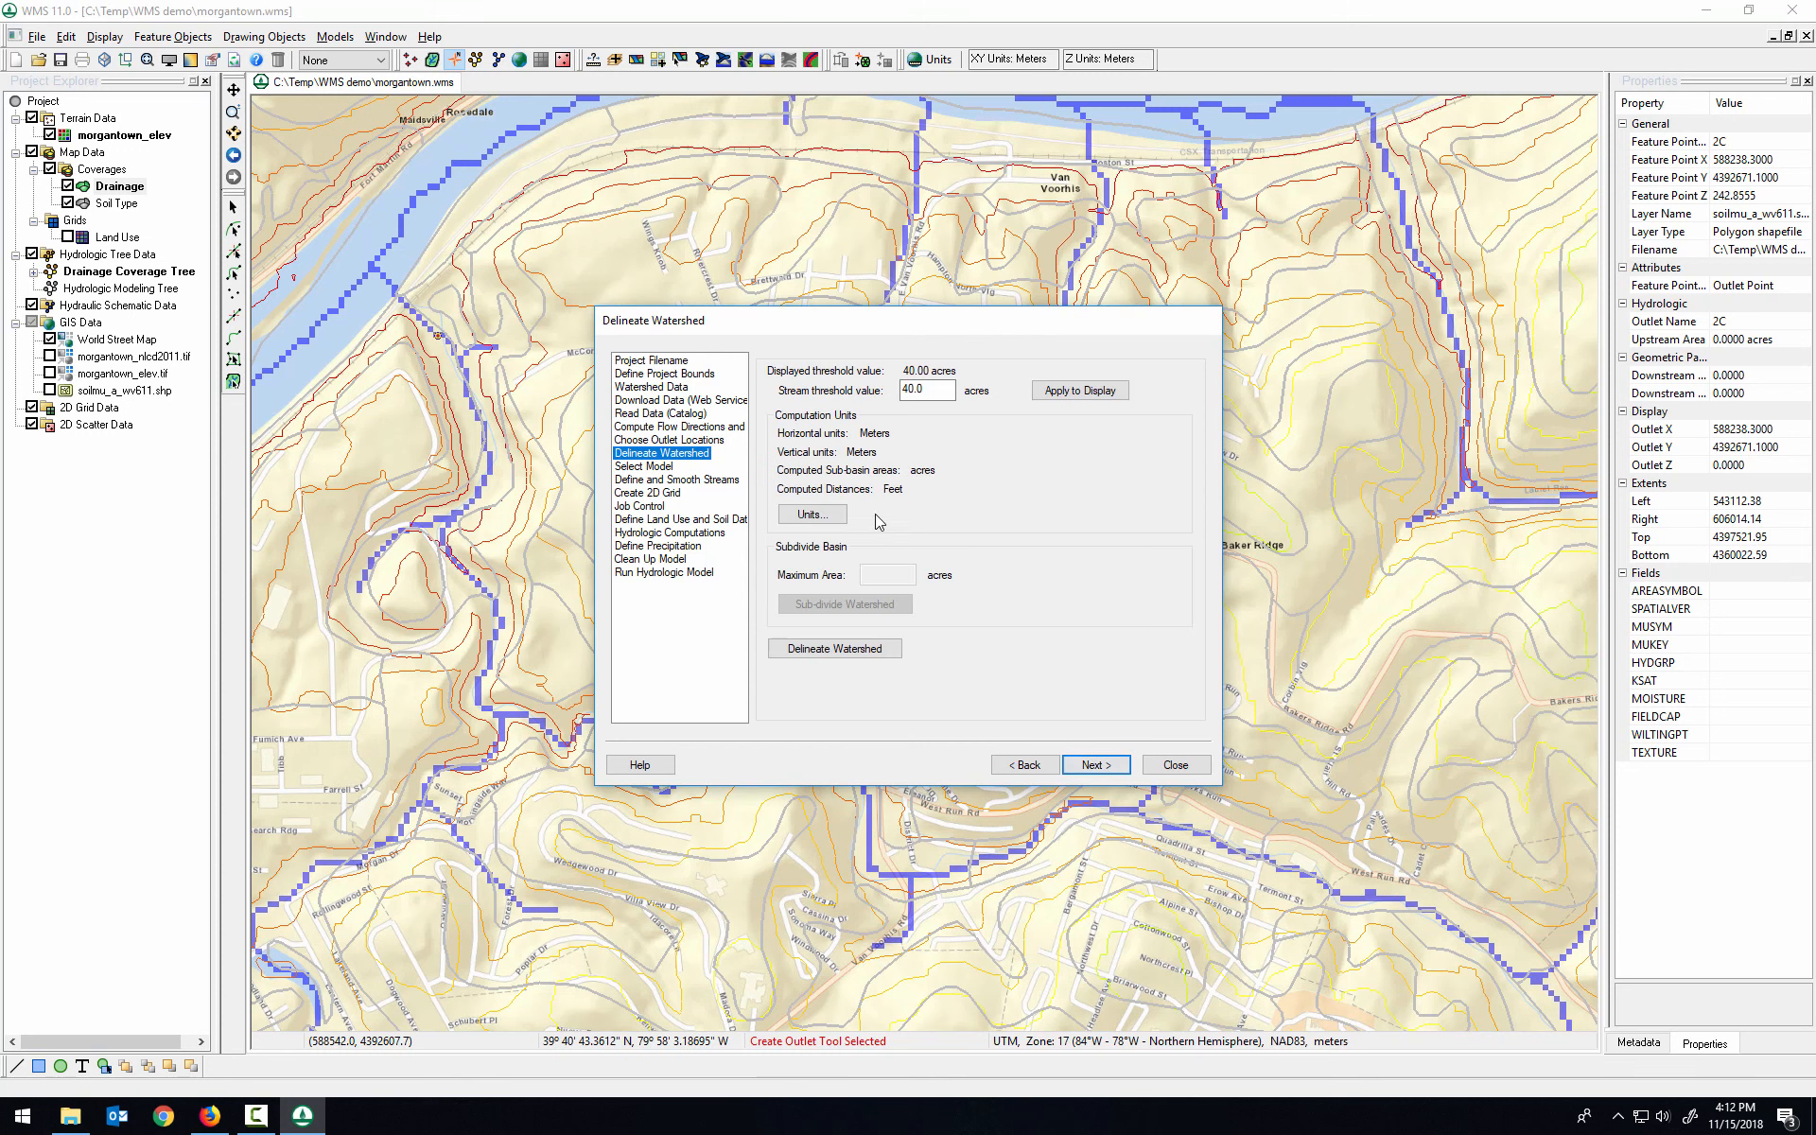
click(874, 653)
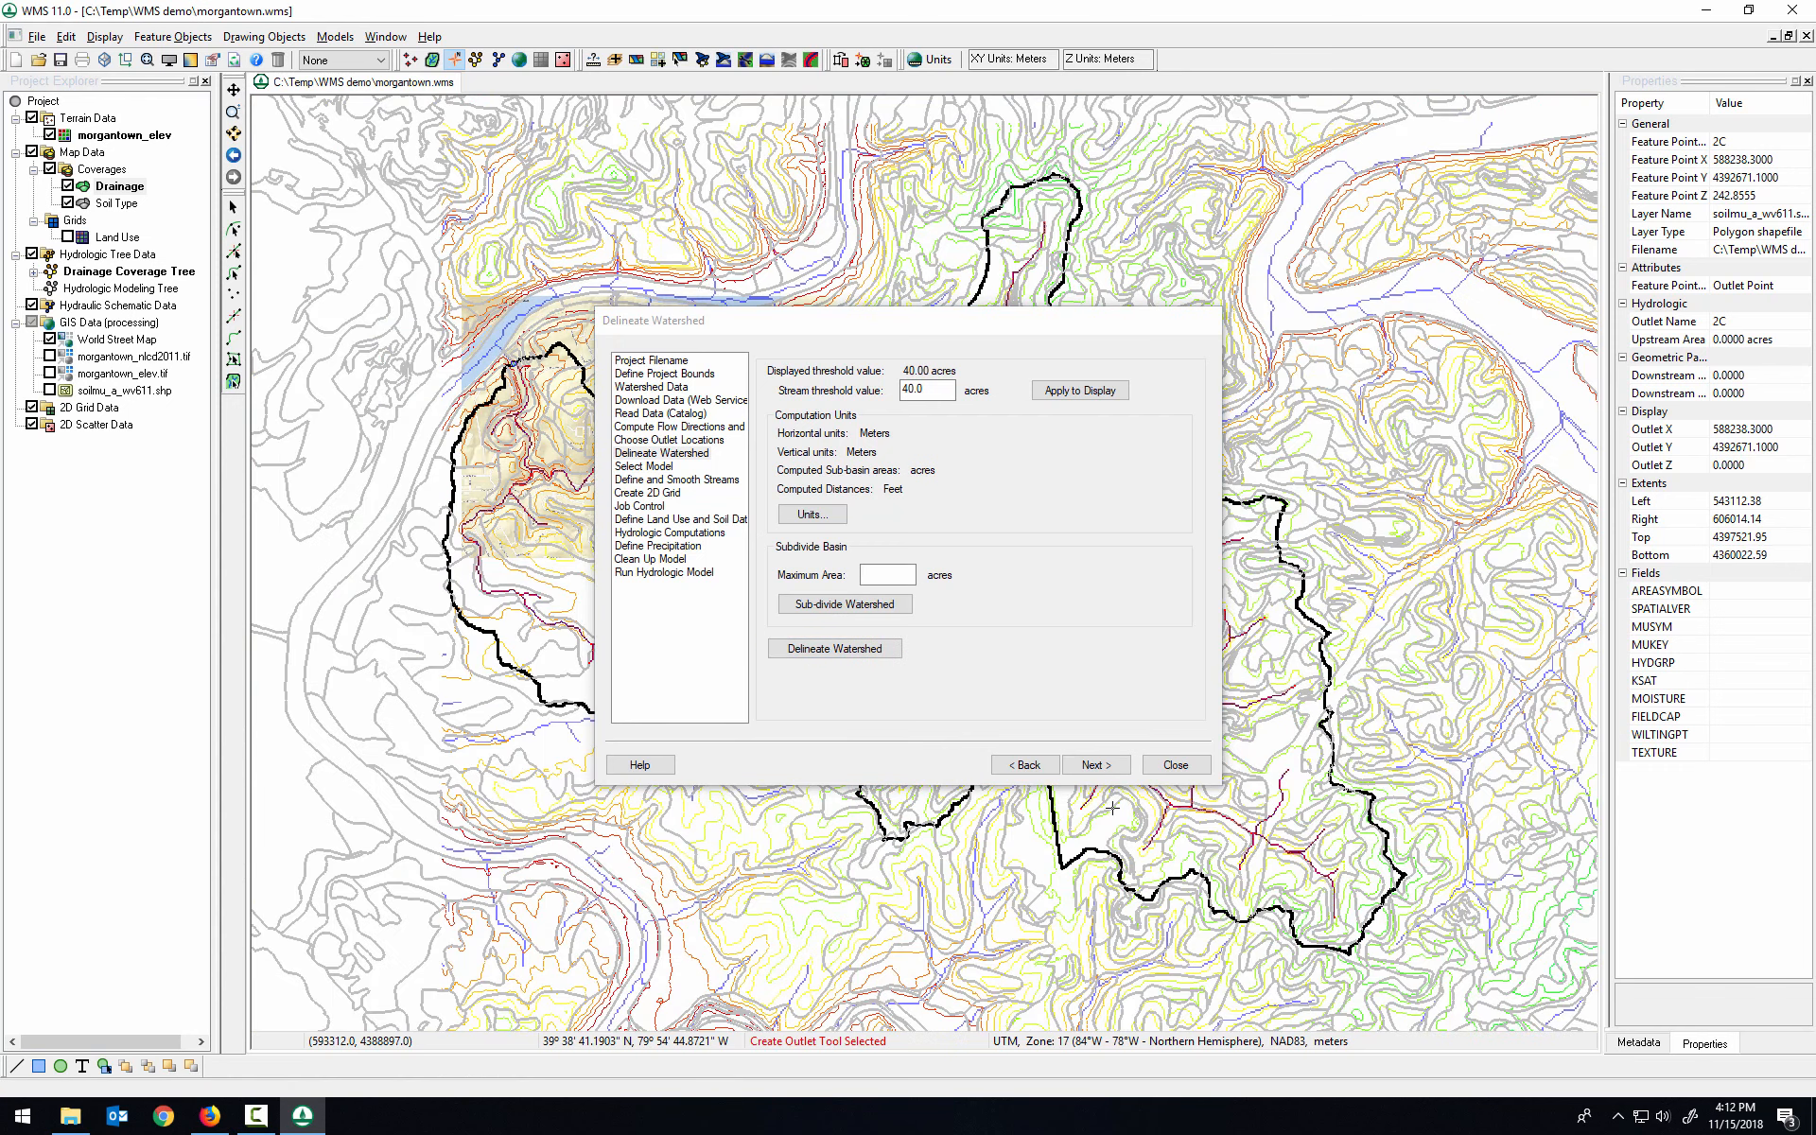
click(1176, 765)
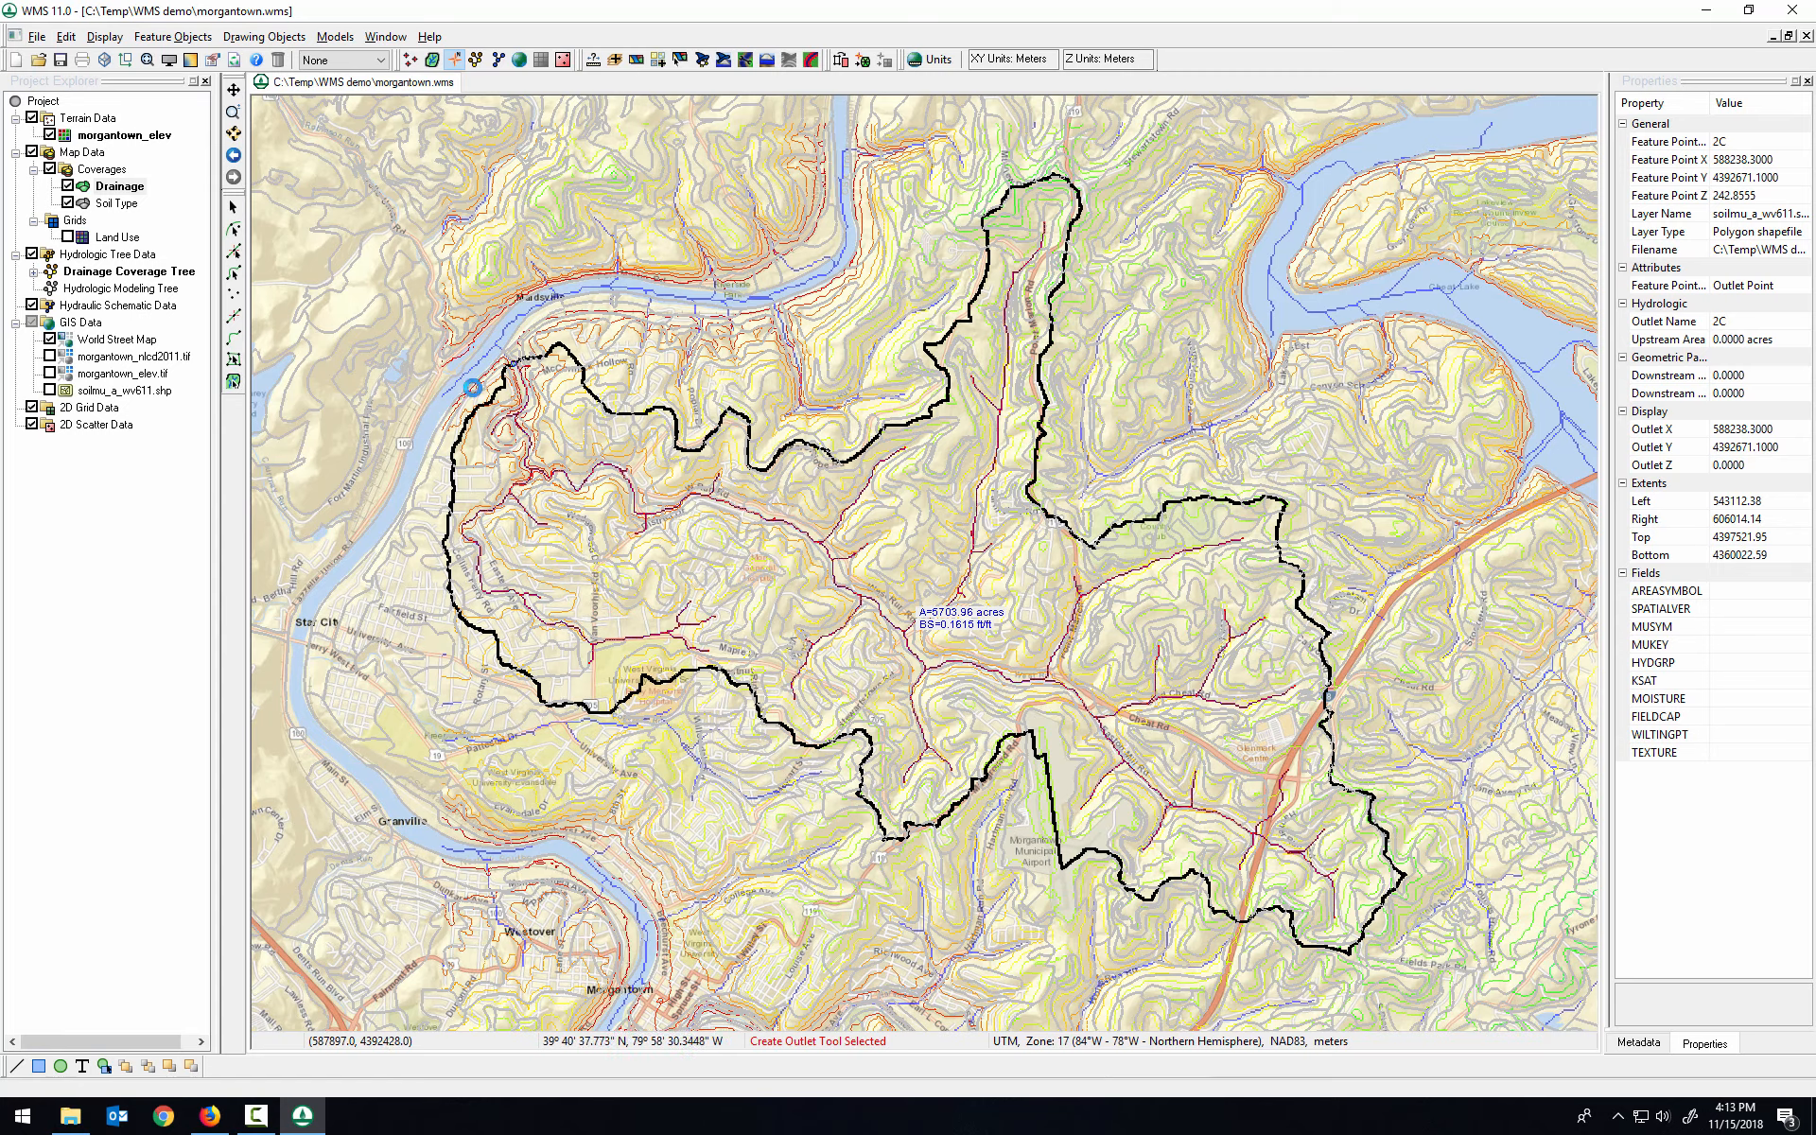
Step: Inspect the delineated boundary around the outlet and hide the World Street Map layer
scroll(472, 387, up, 3)
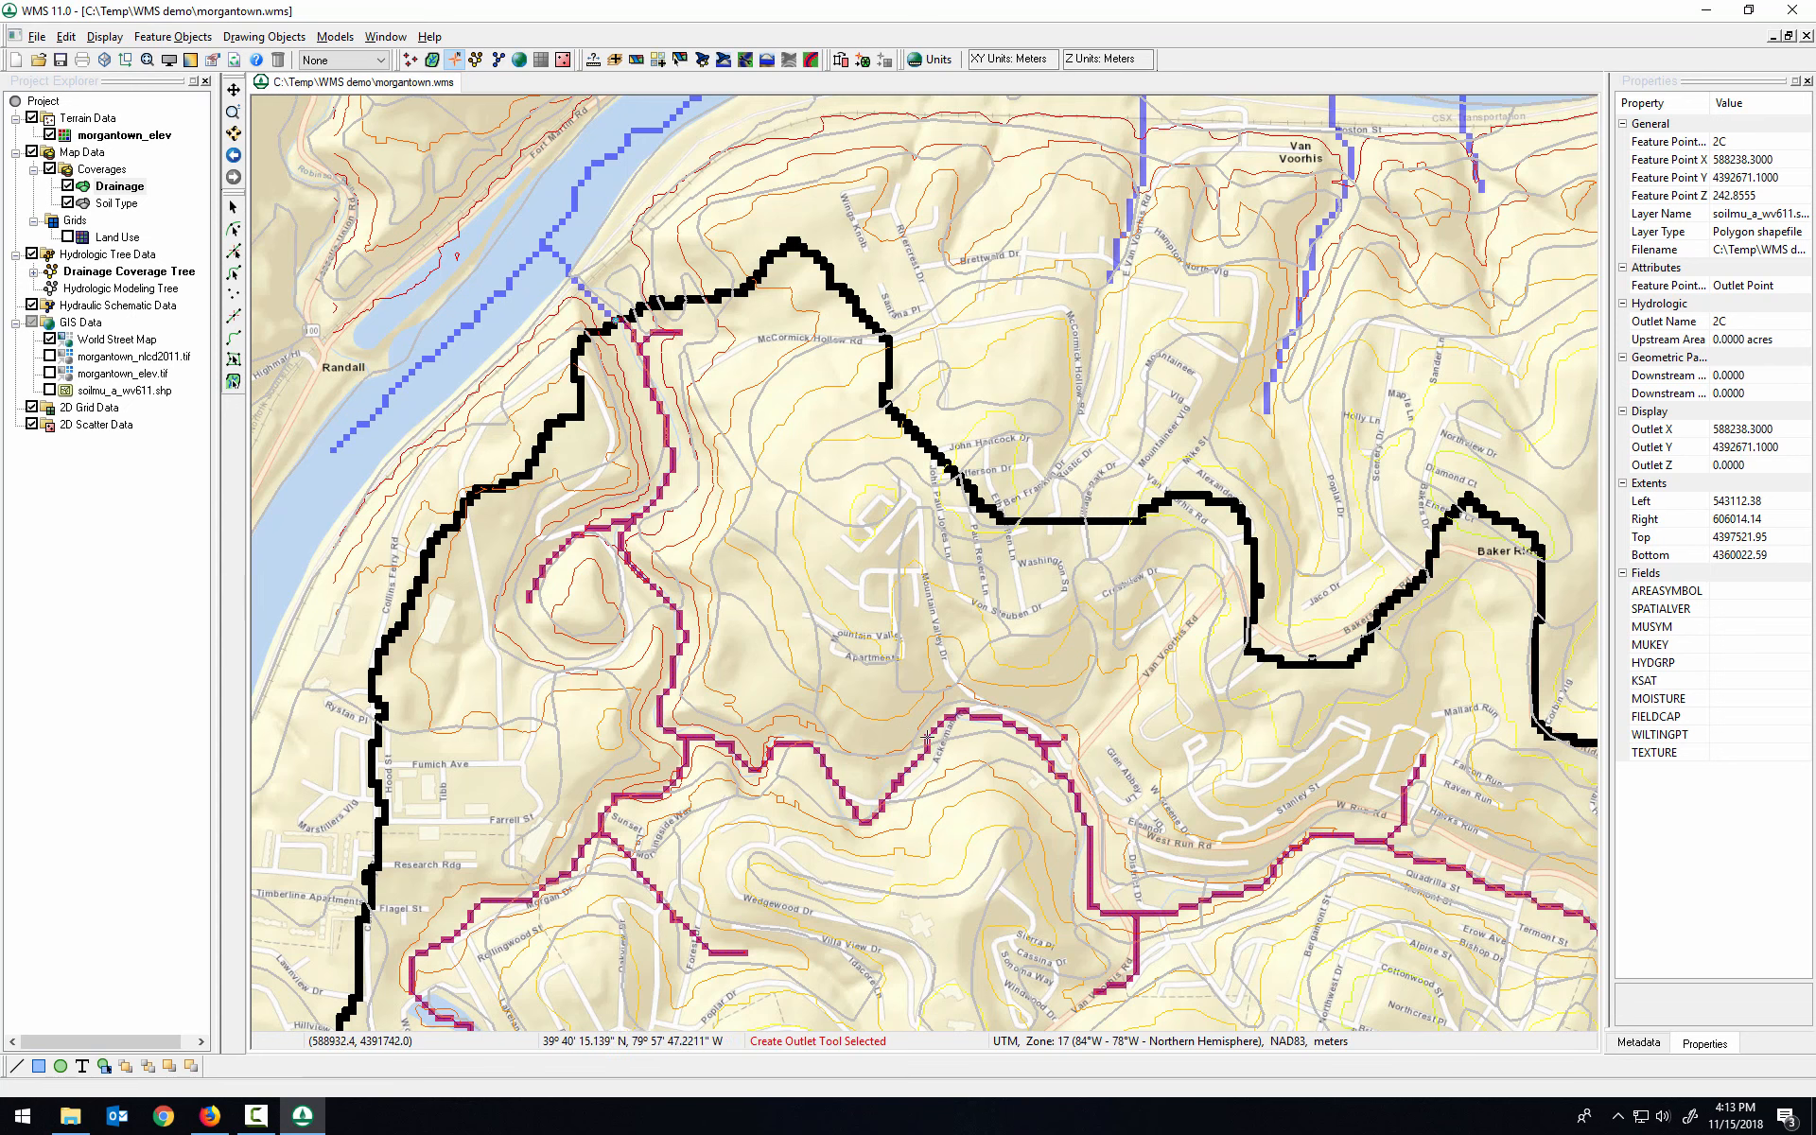
scroll(439, 347, down, 2)
scroll(439, 347, down, 1)
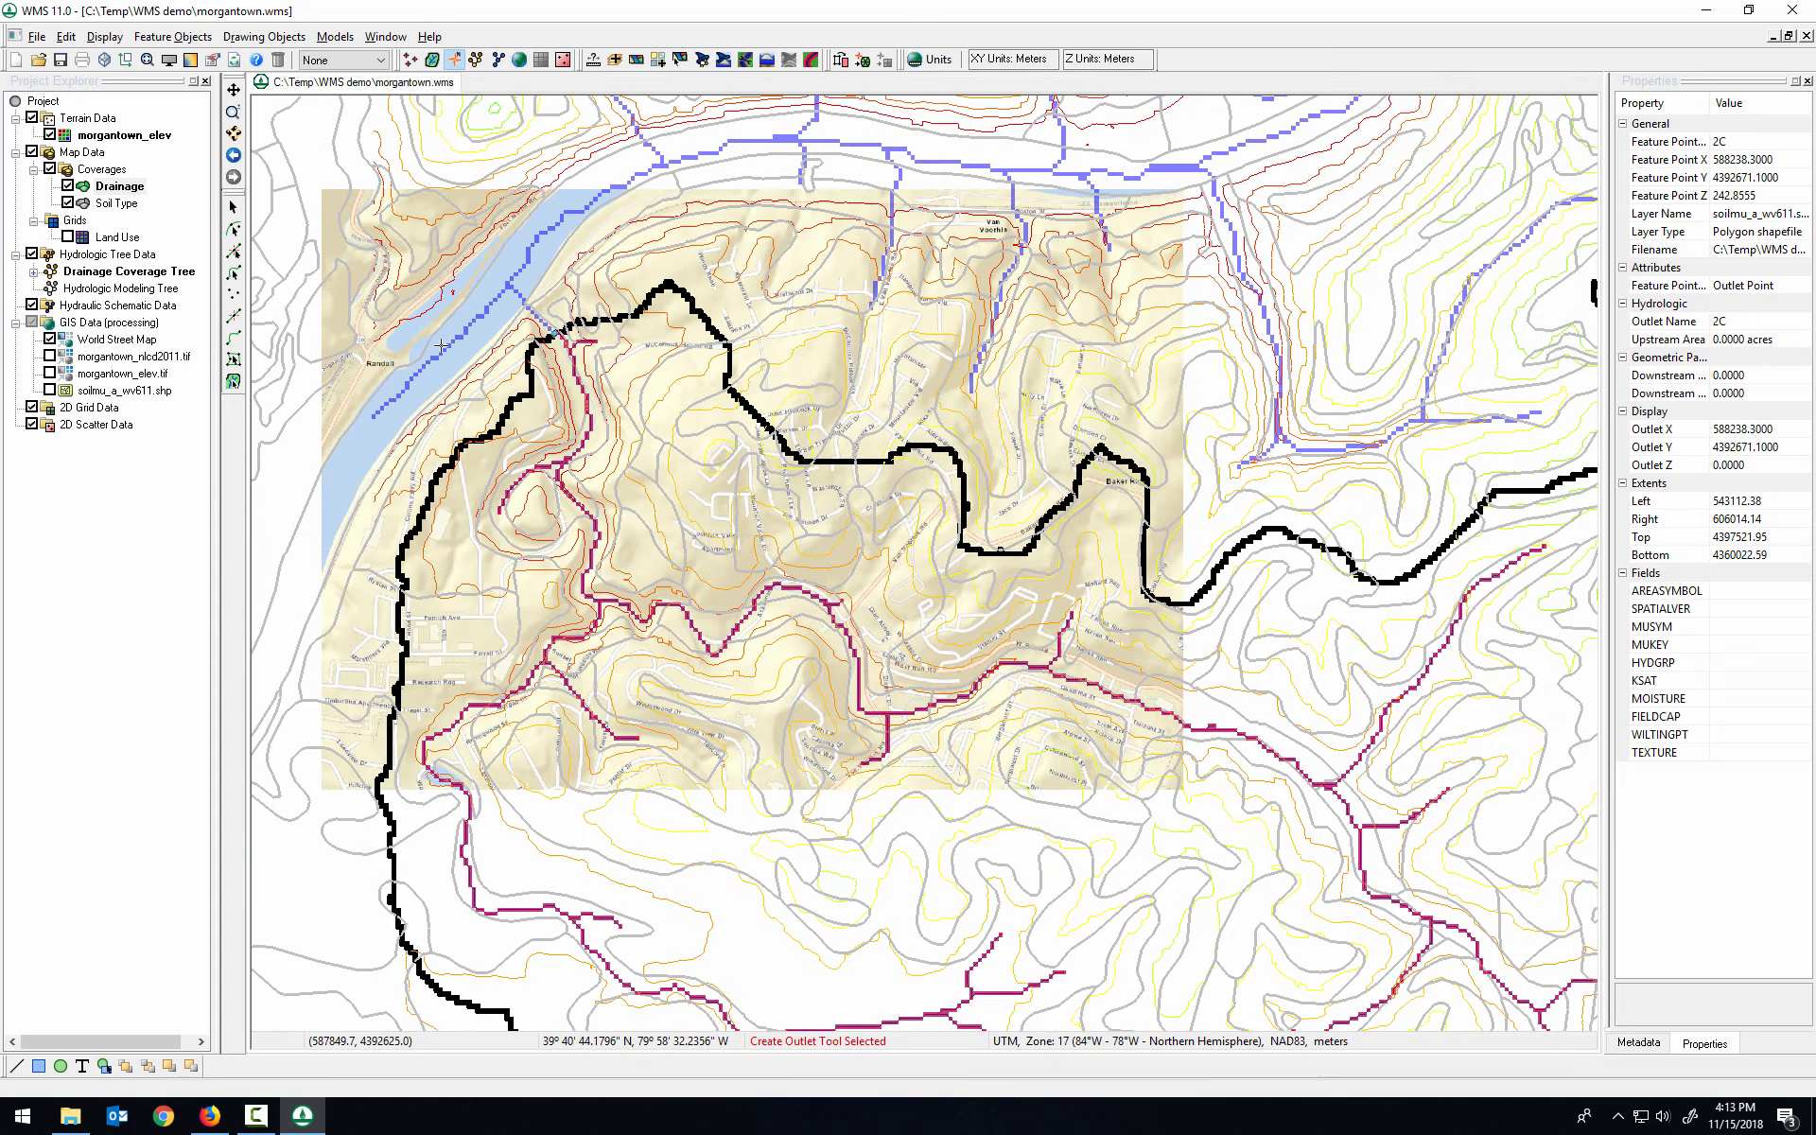
scroll(443, 342, down, 1)
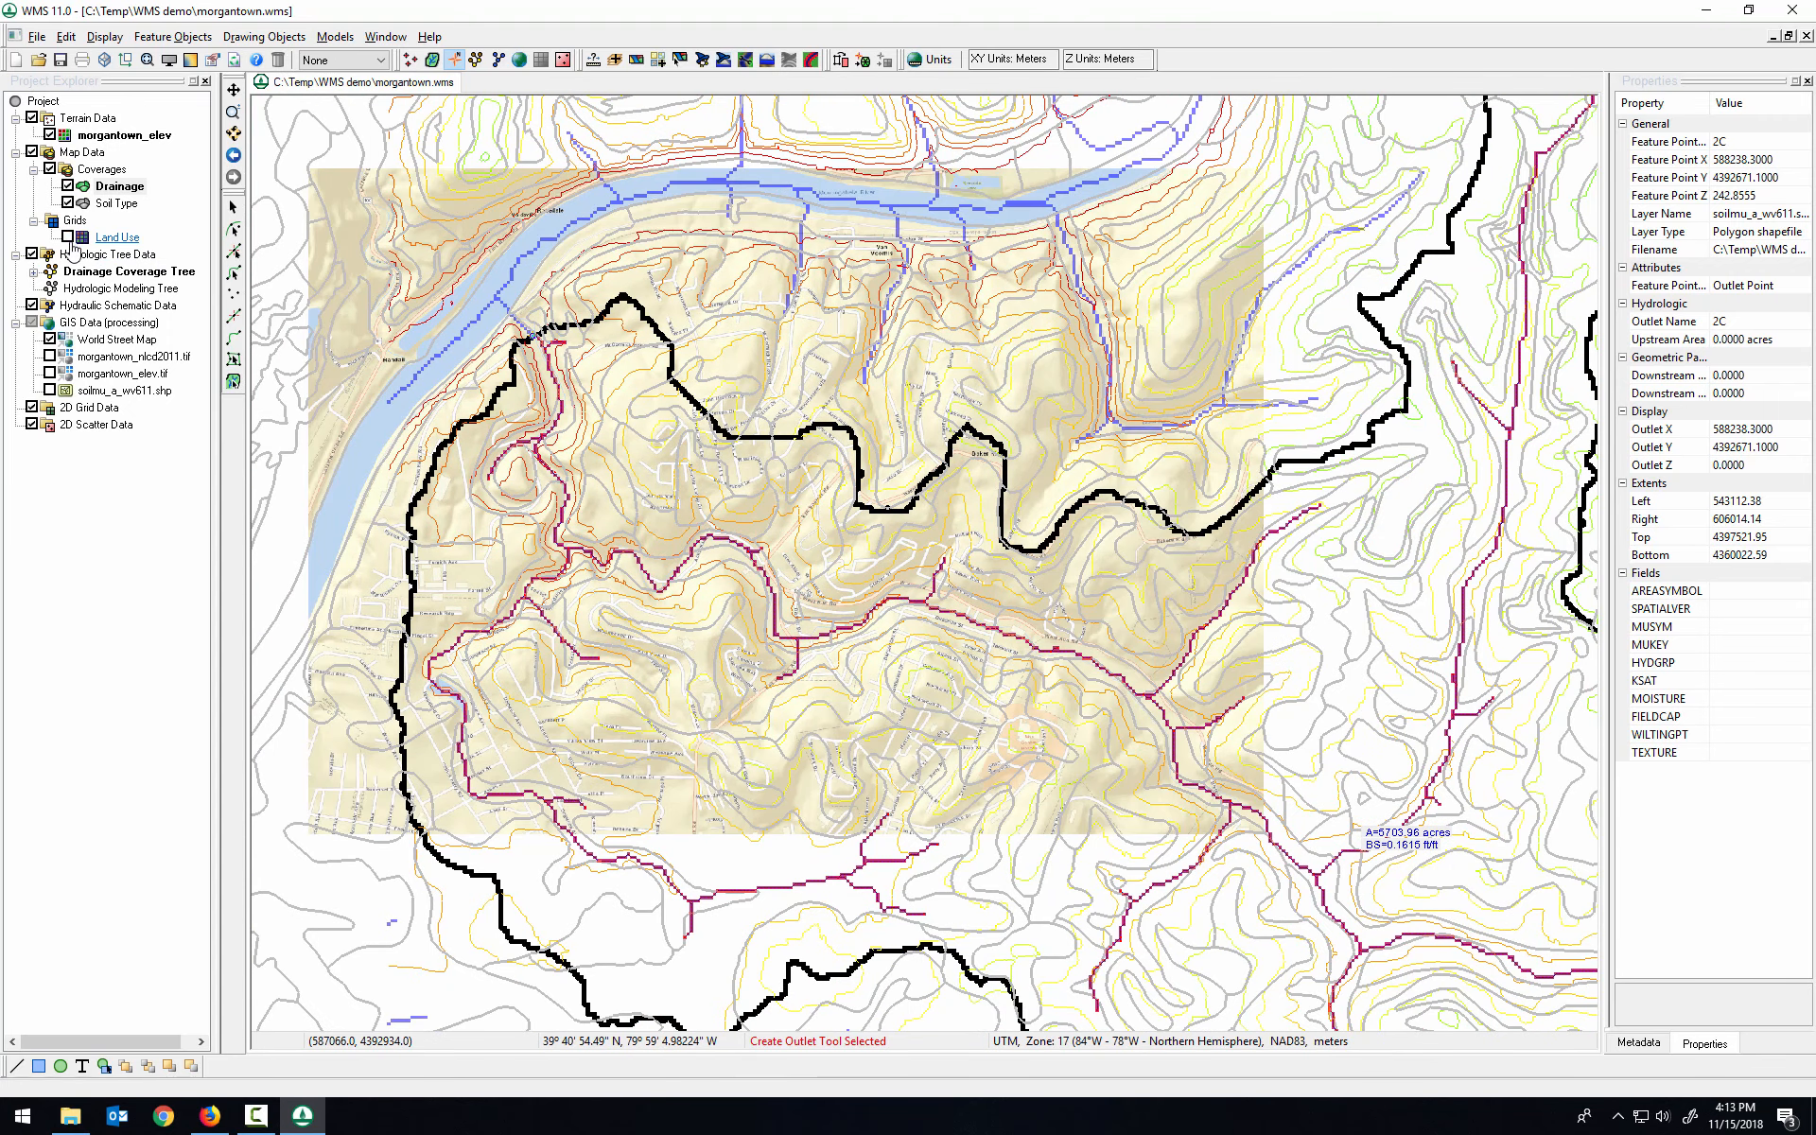
click(49, 340)
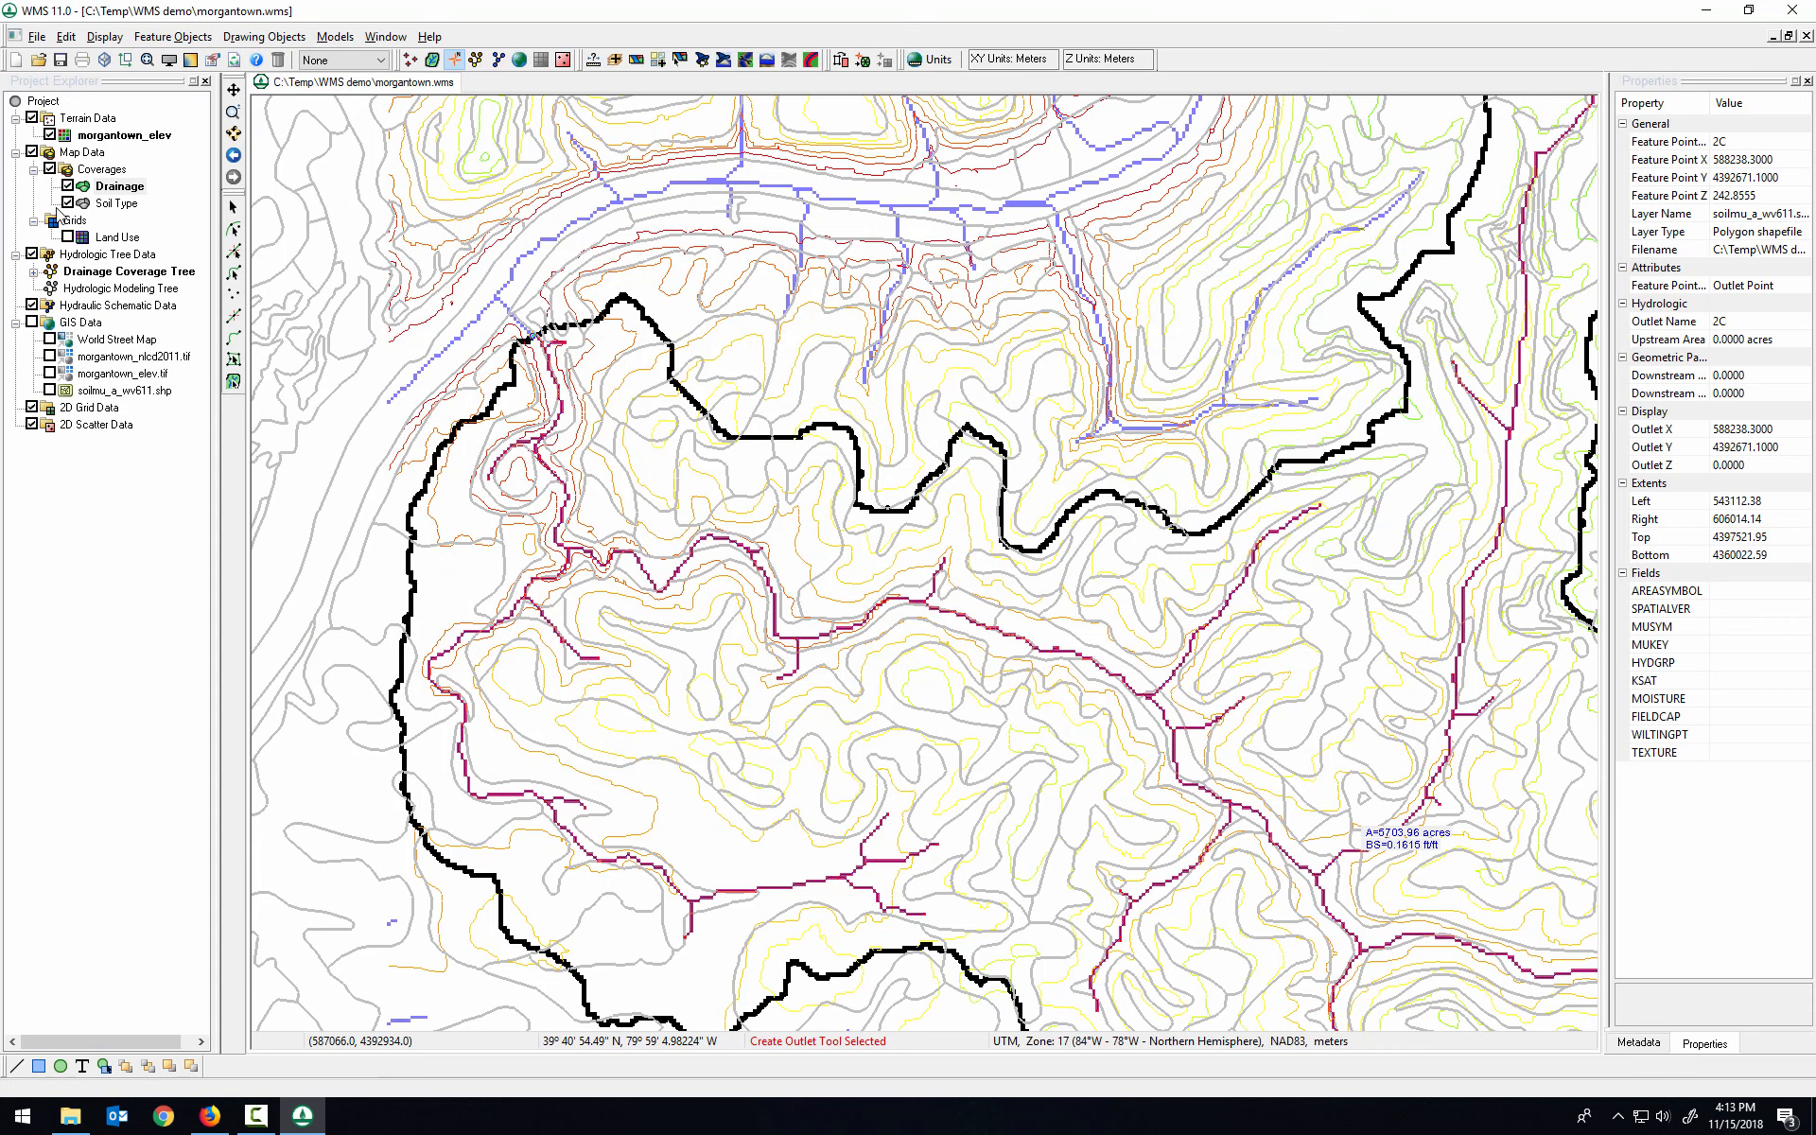
Step: Display the Land Use grid briefly, hide it again, and make the Soil Type coverage active
click(67, 237)
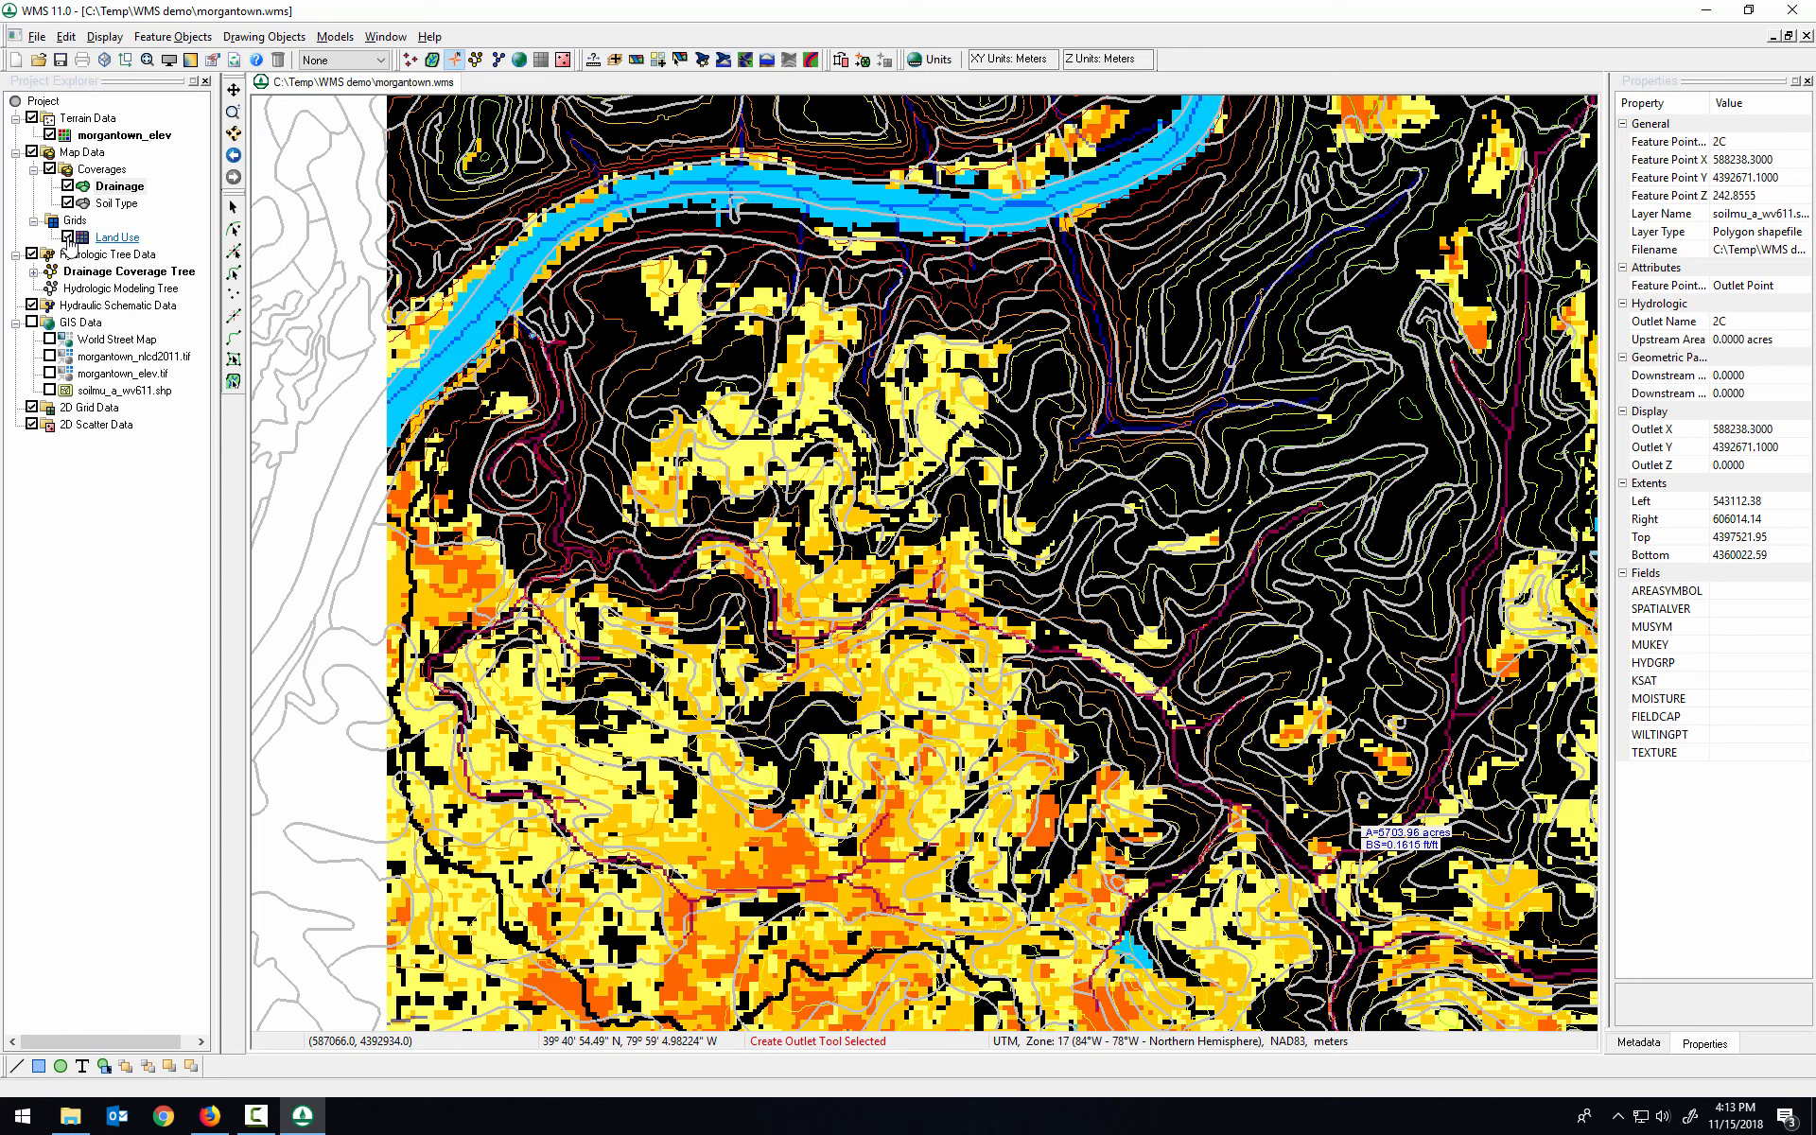
click(67, 237)
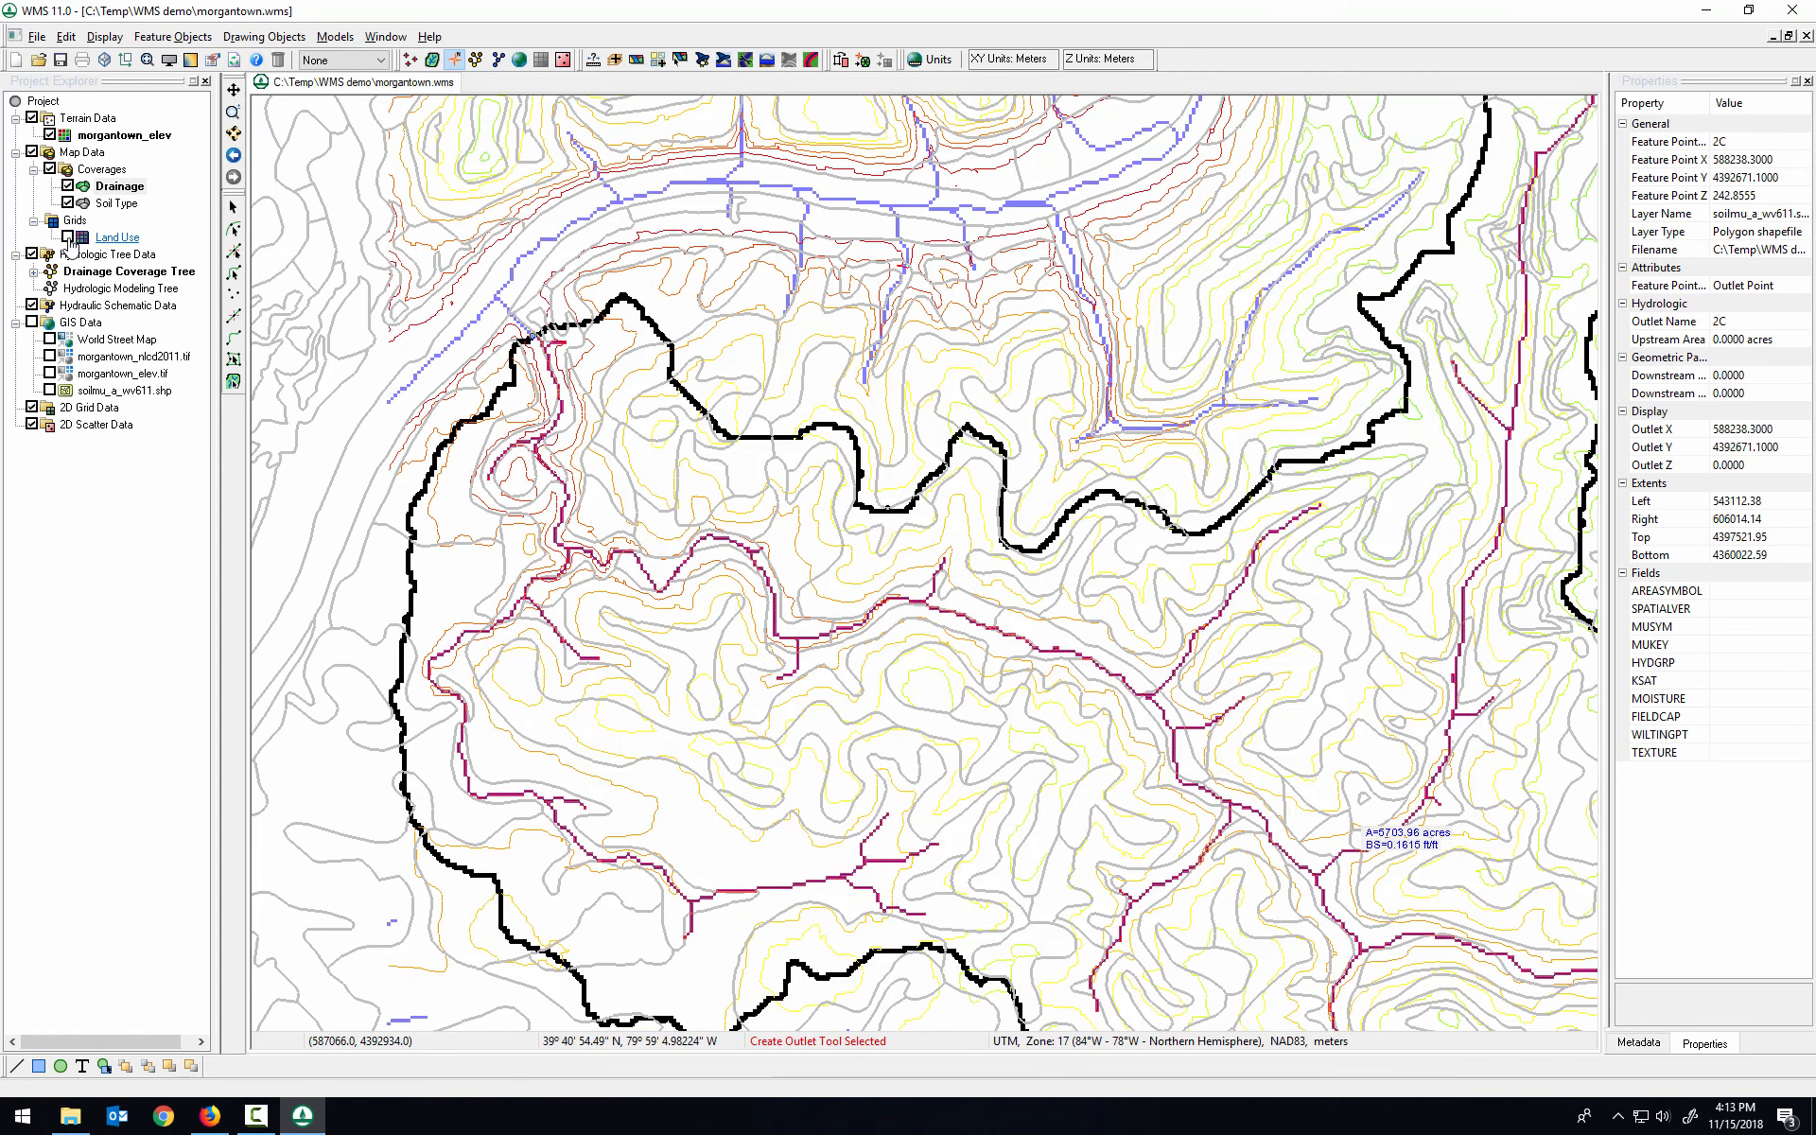
click(104, 203)
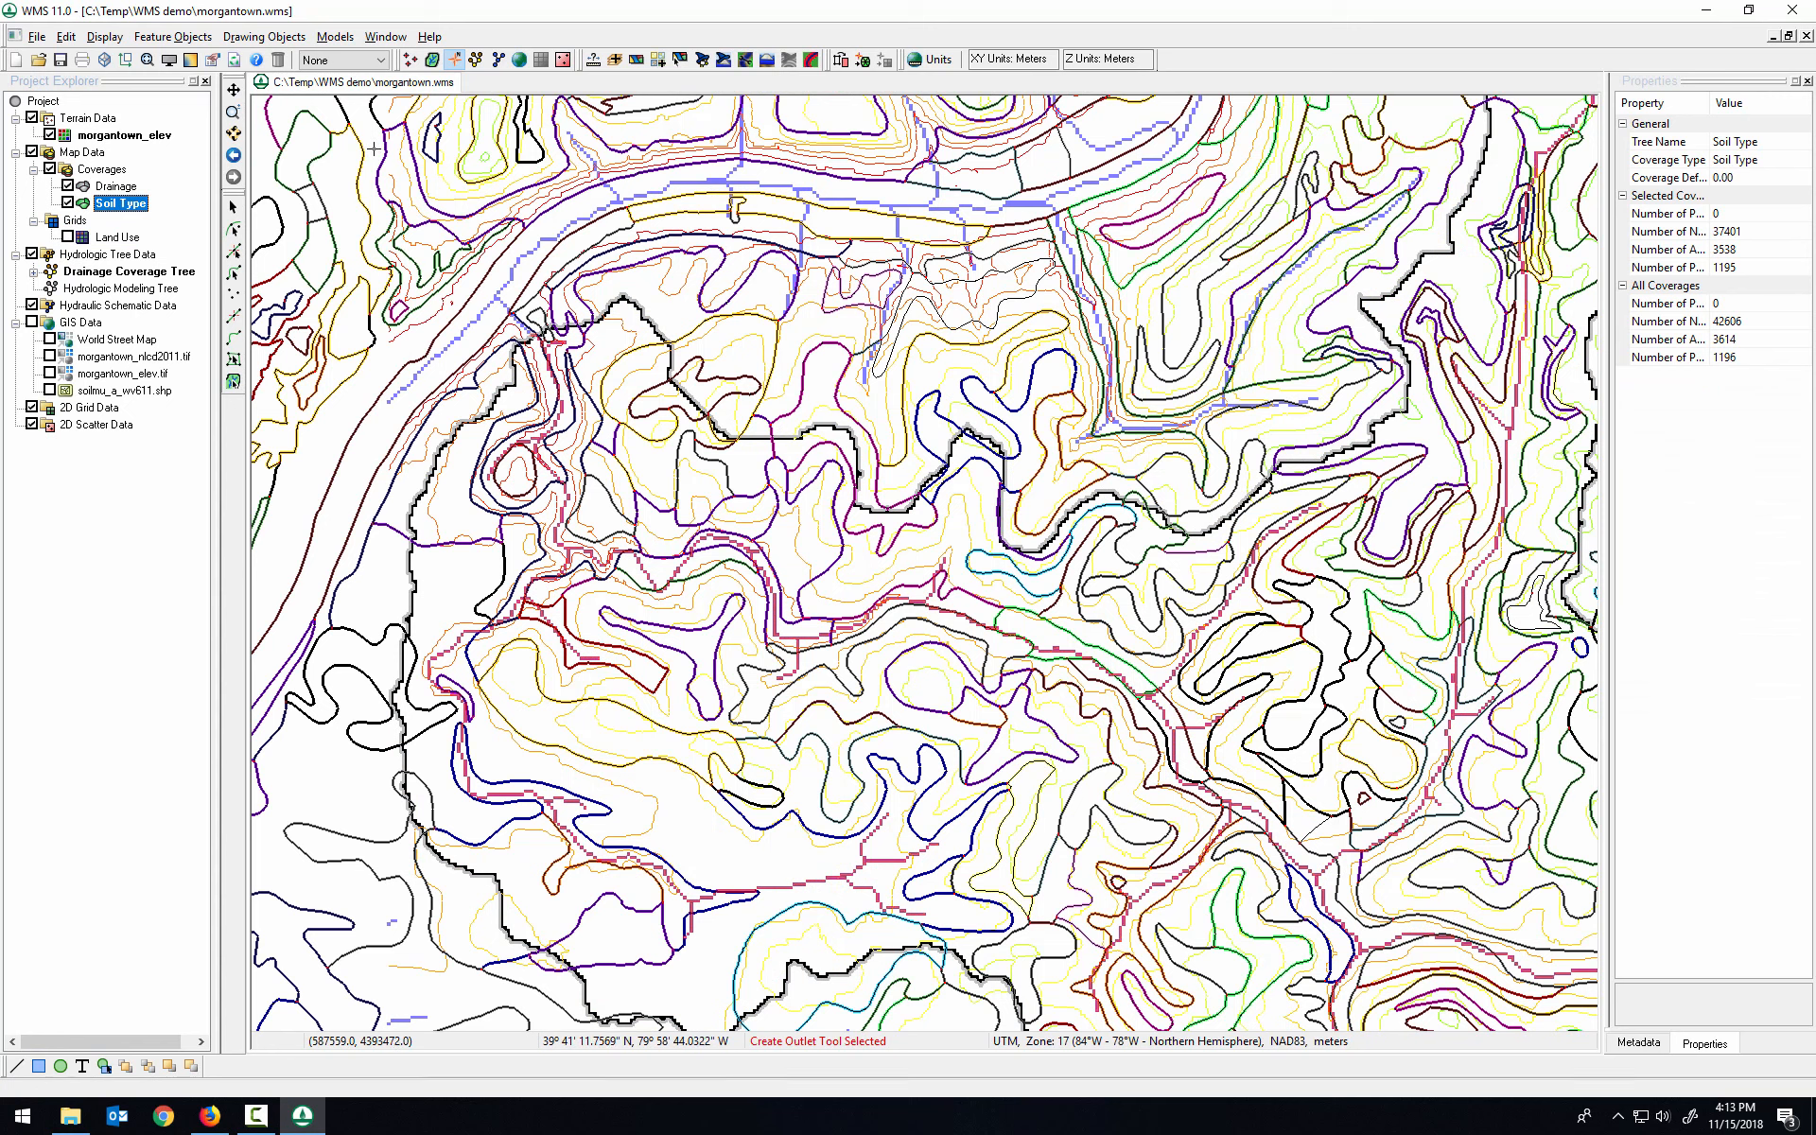
Step: Open Compute GIS Attributes for SCS Curve Numbers in the Hydrologic Modeling module and enlarge the dialog to show more of the mapping table
click(477, 60)
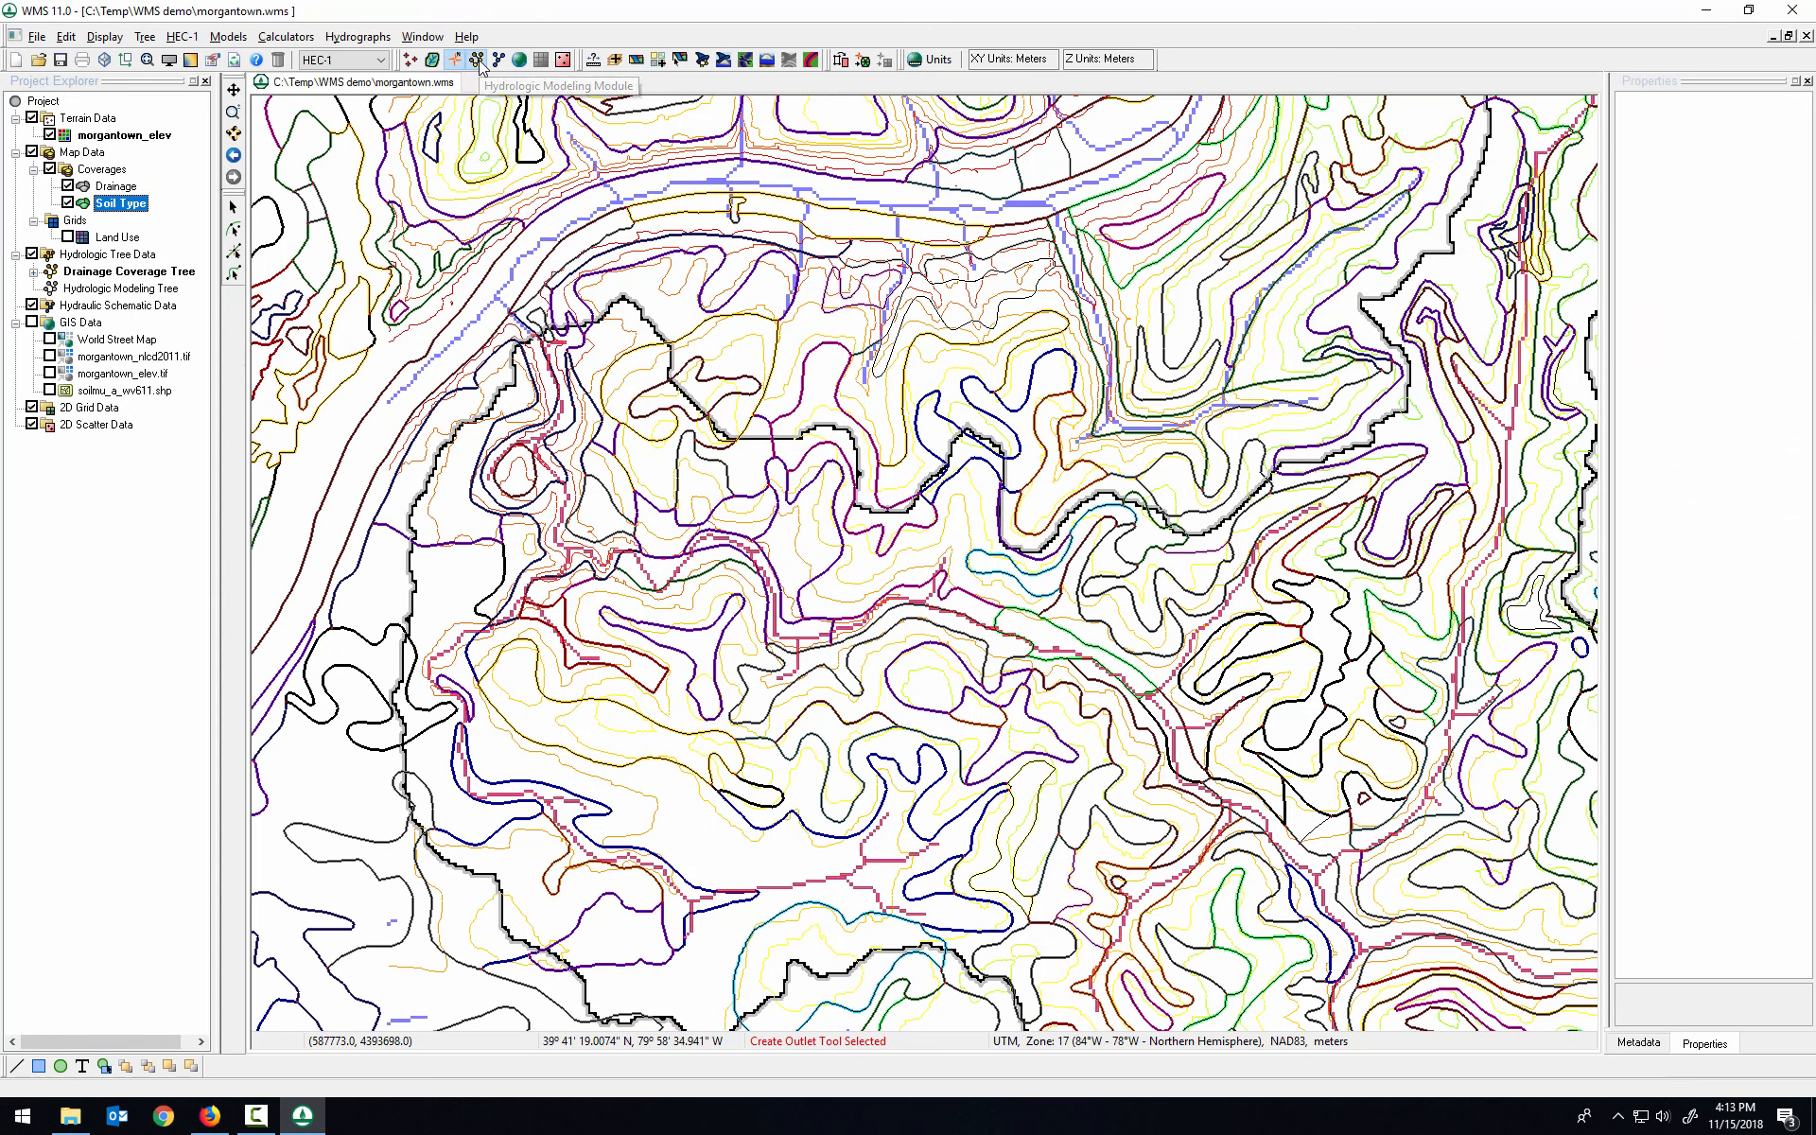
click(287, 37)
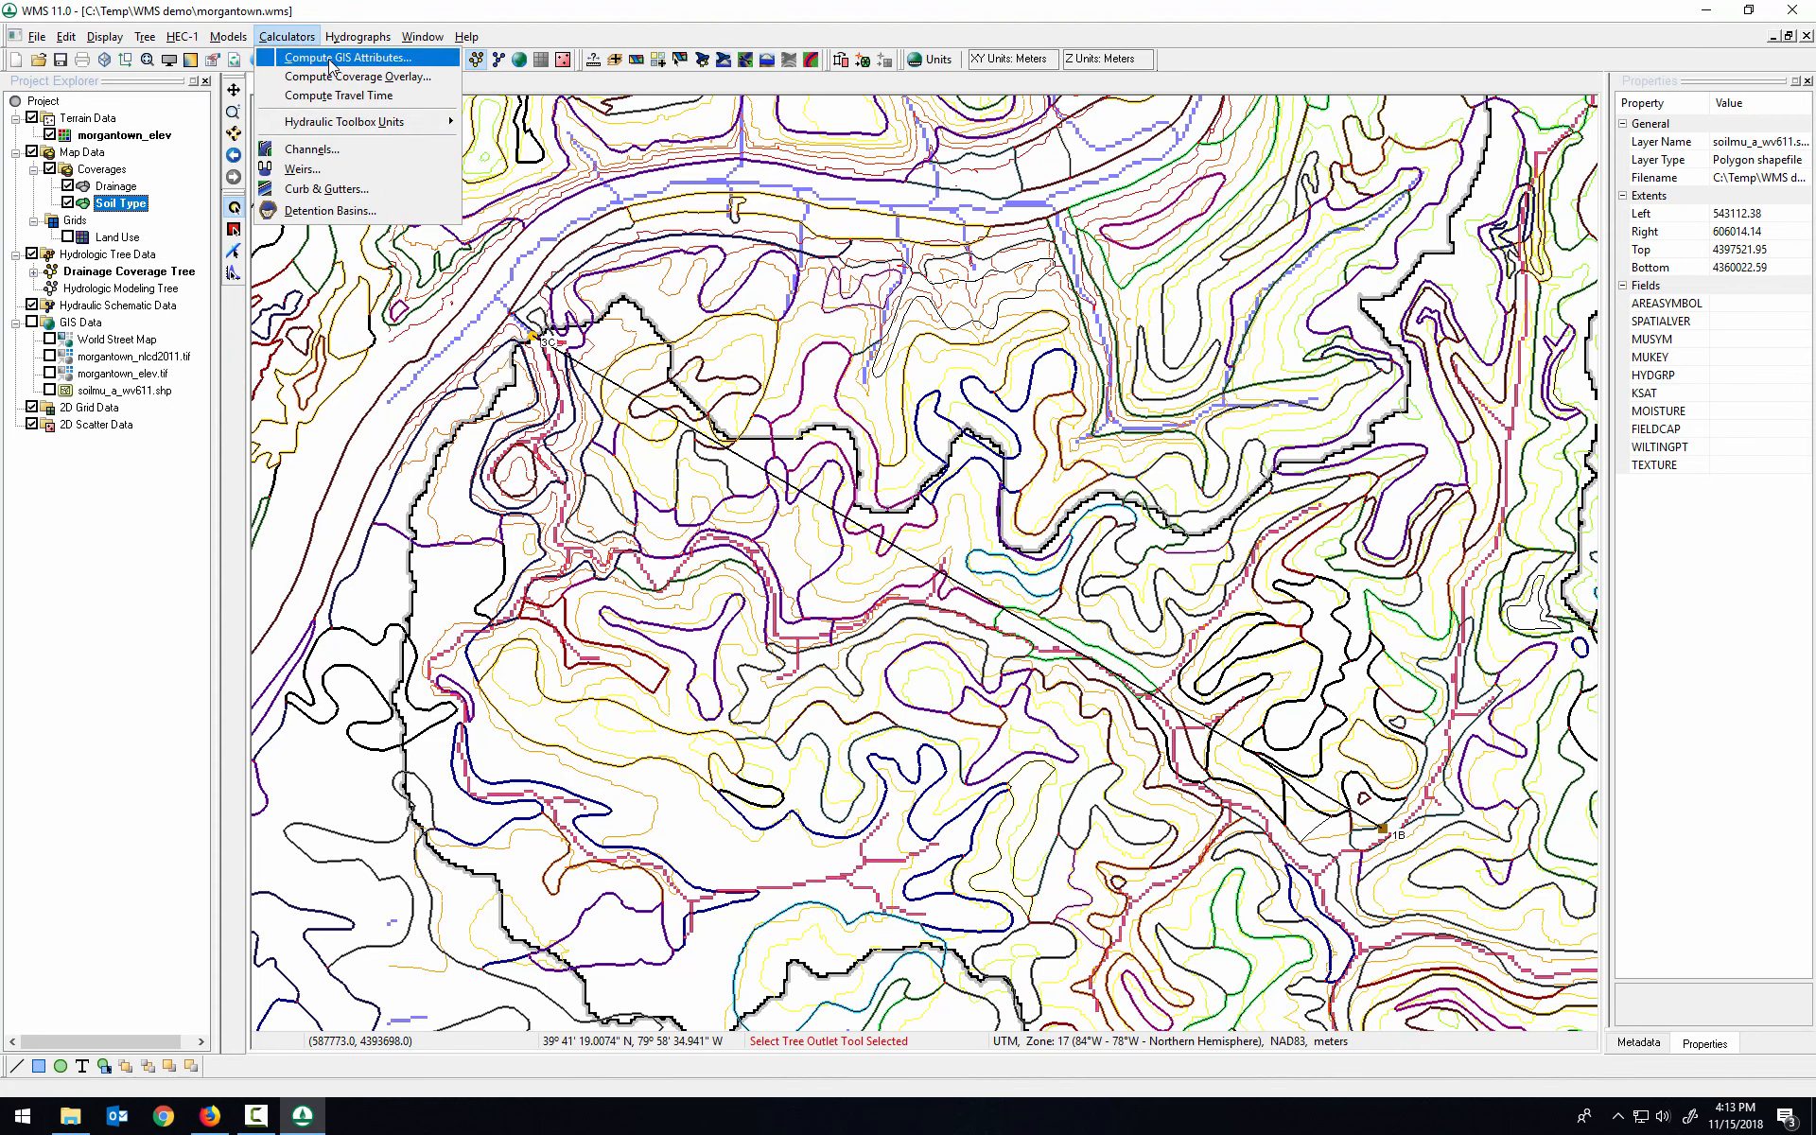
click(331, 59)
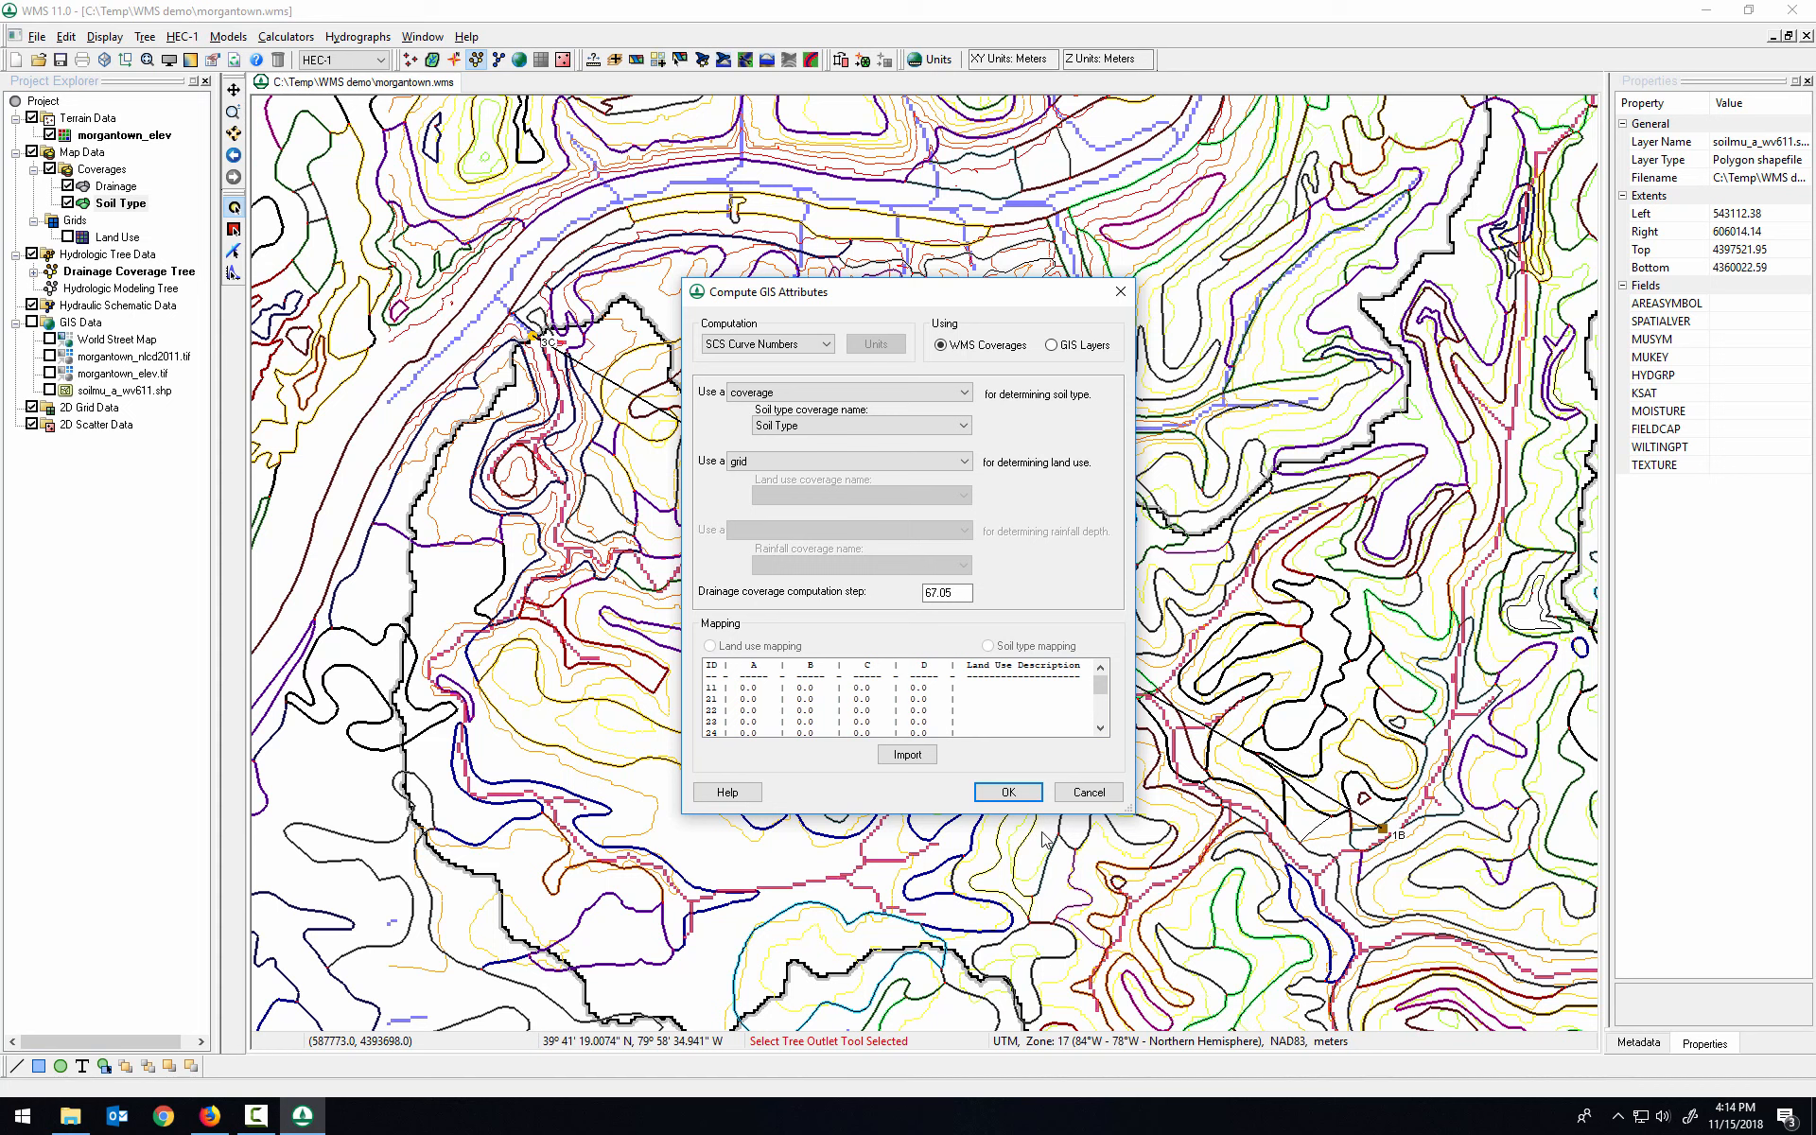
drag(1131, 811, 1227, 974)
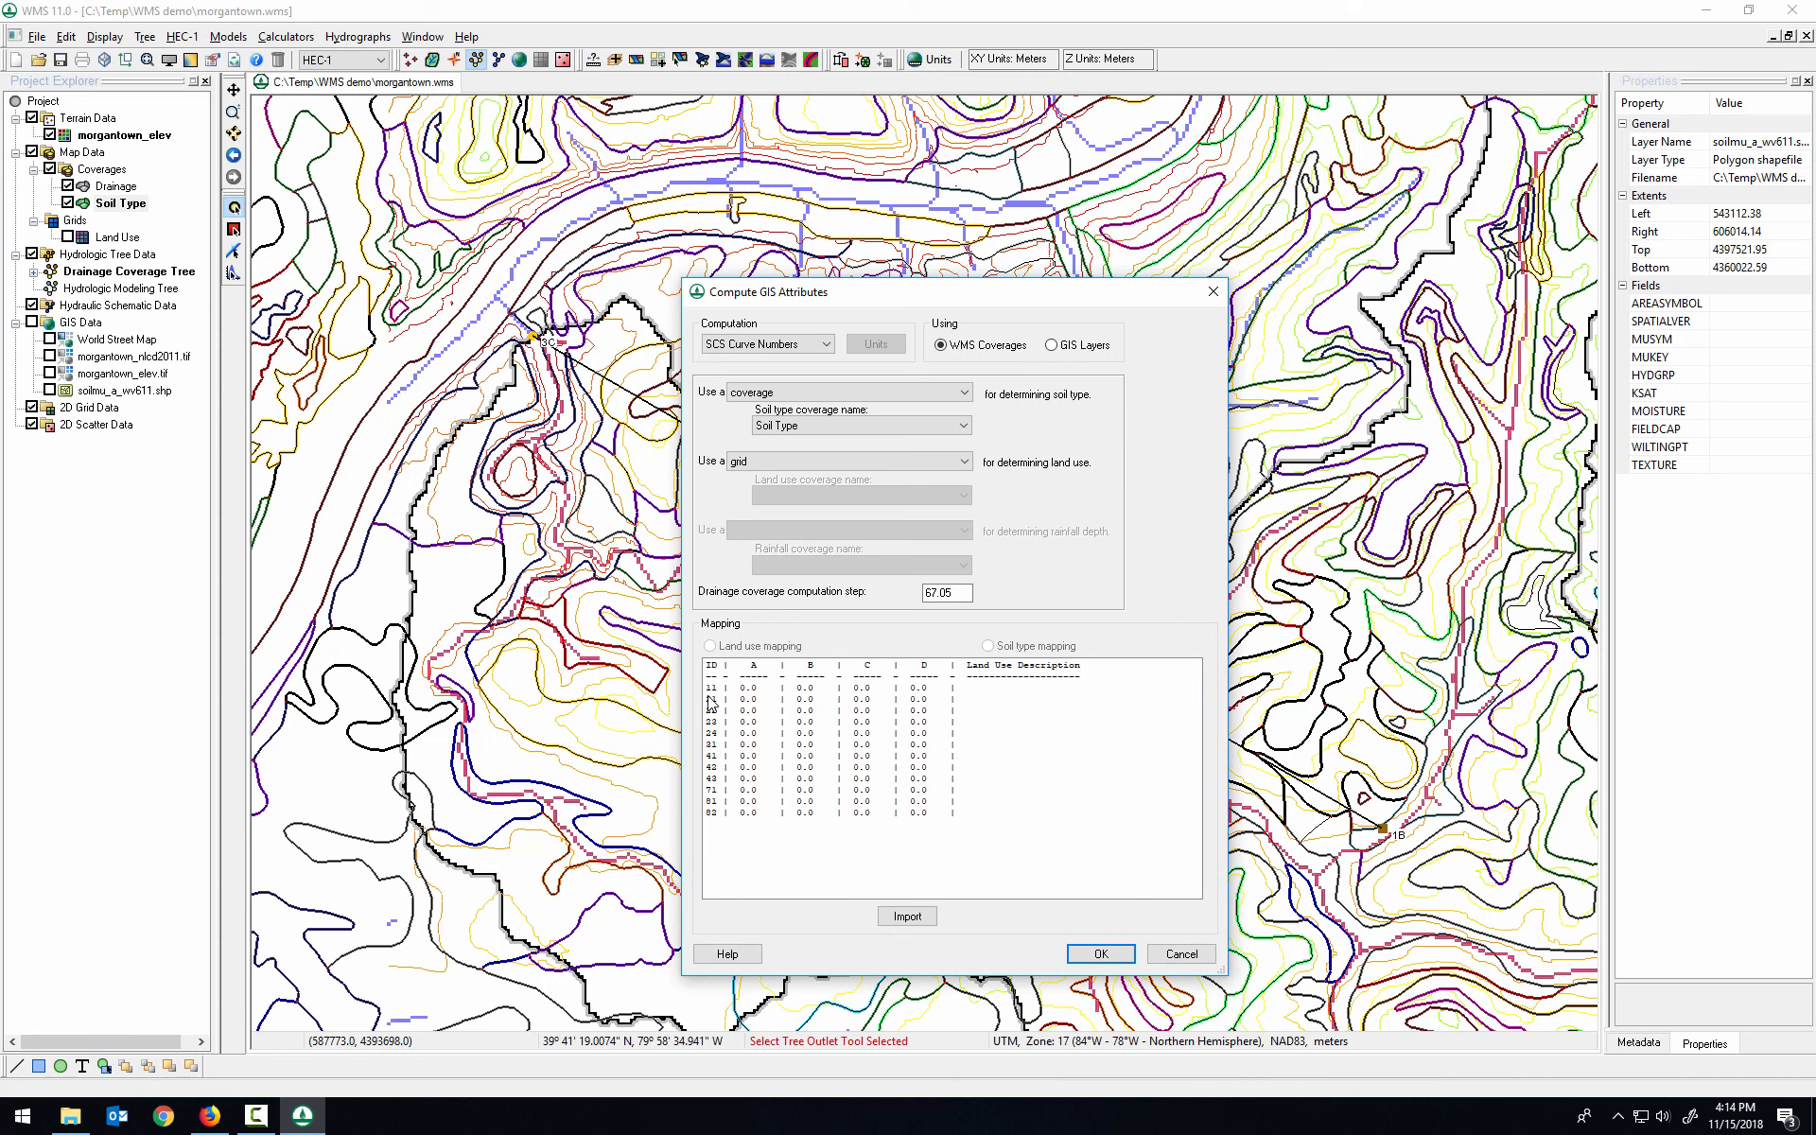
Step: Start importing a land use mapping table and browse from Documents through the course folders to 2018 Fall
click(911, 917)
click(982, 605)
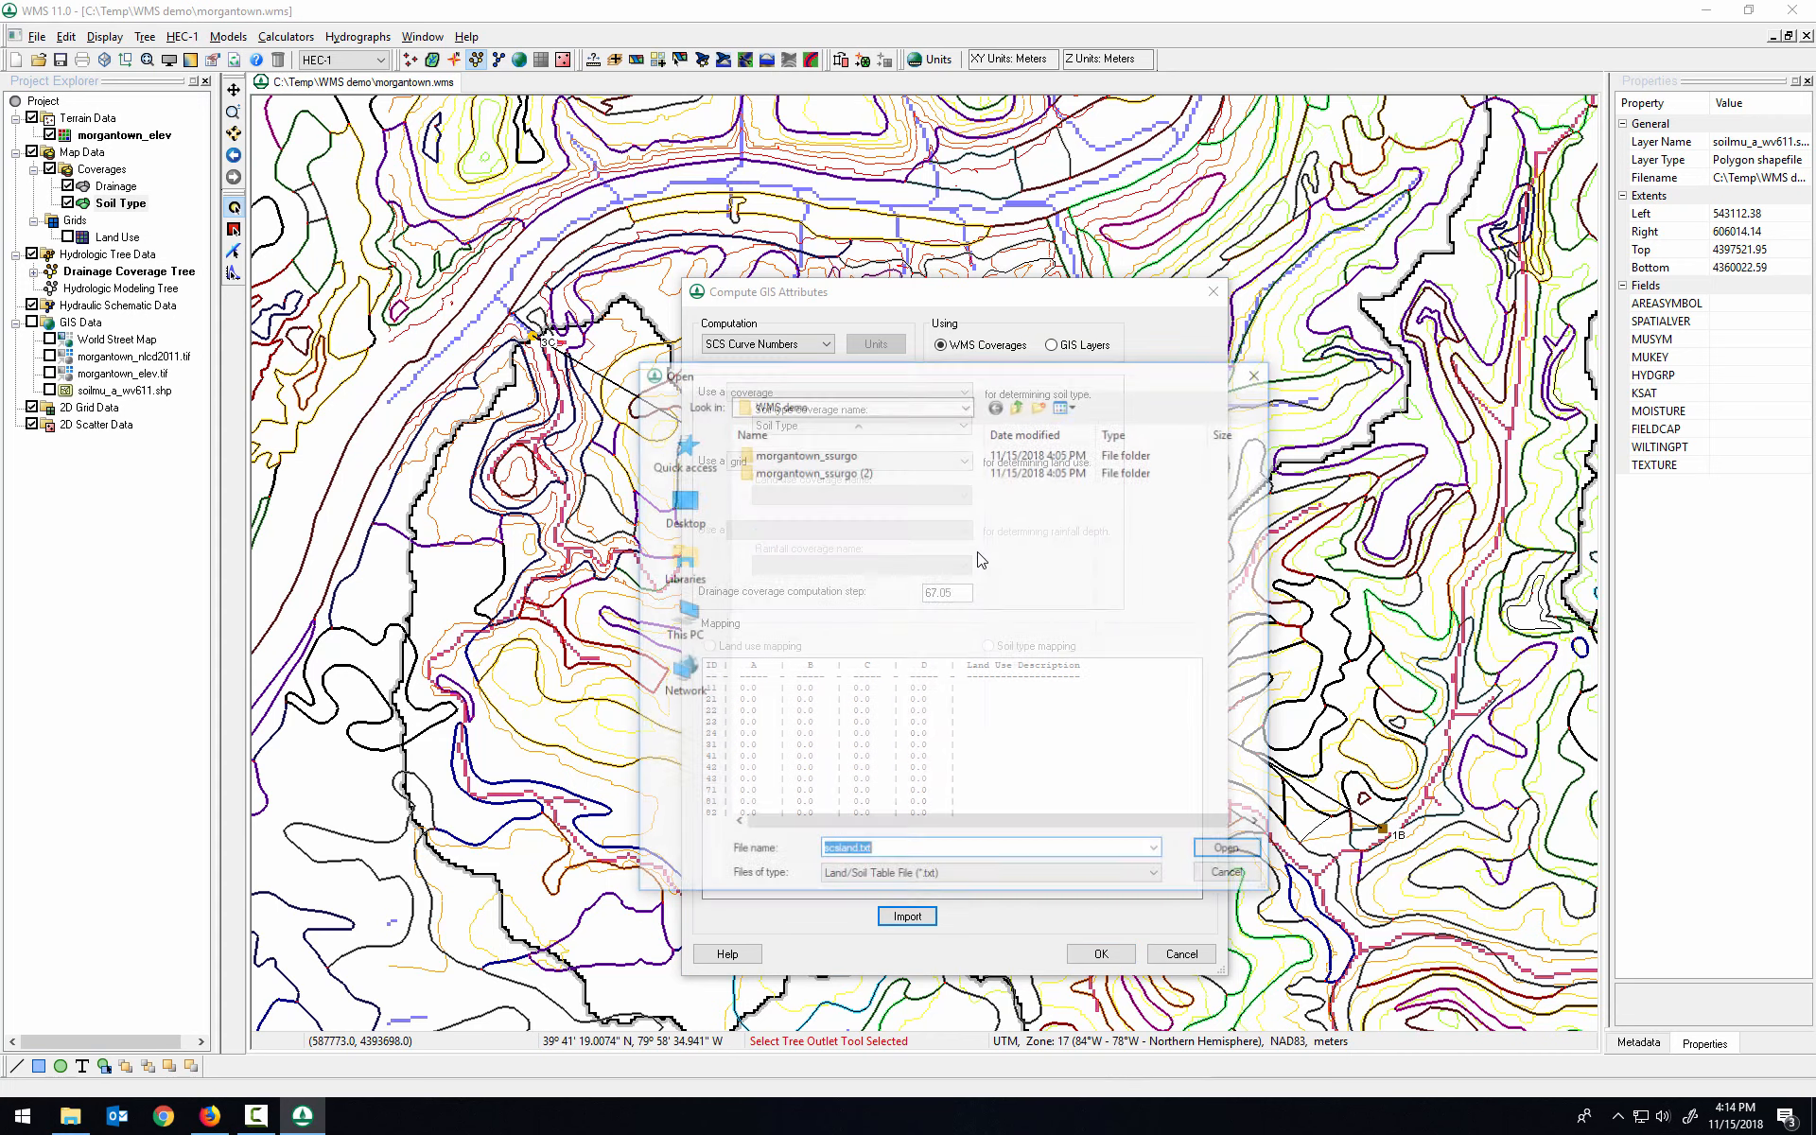
click(1018, 404)
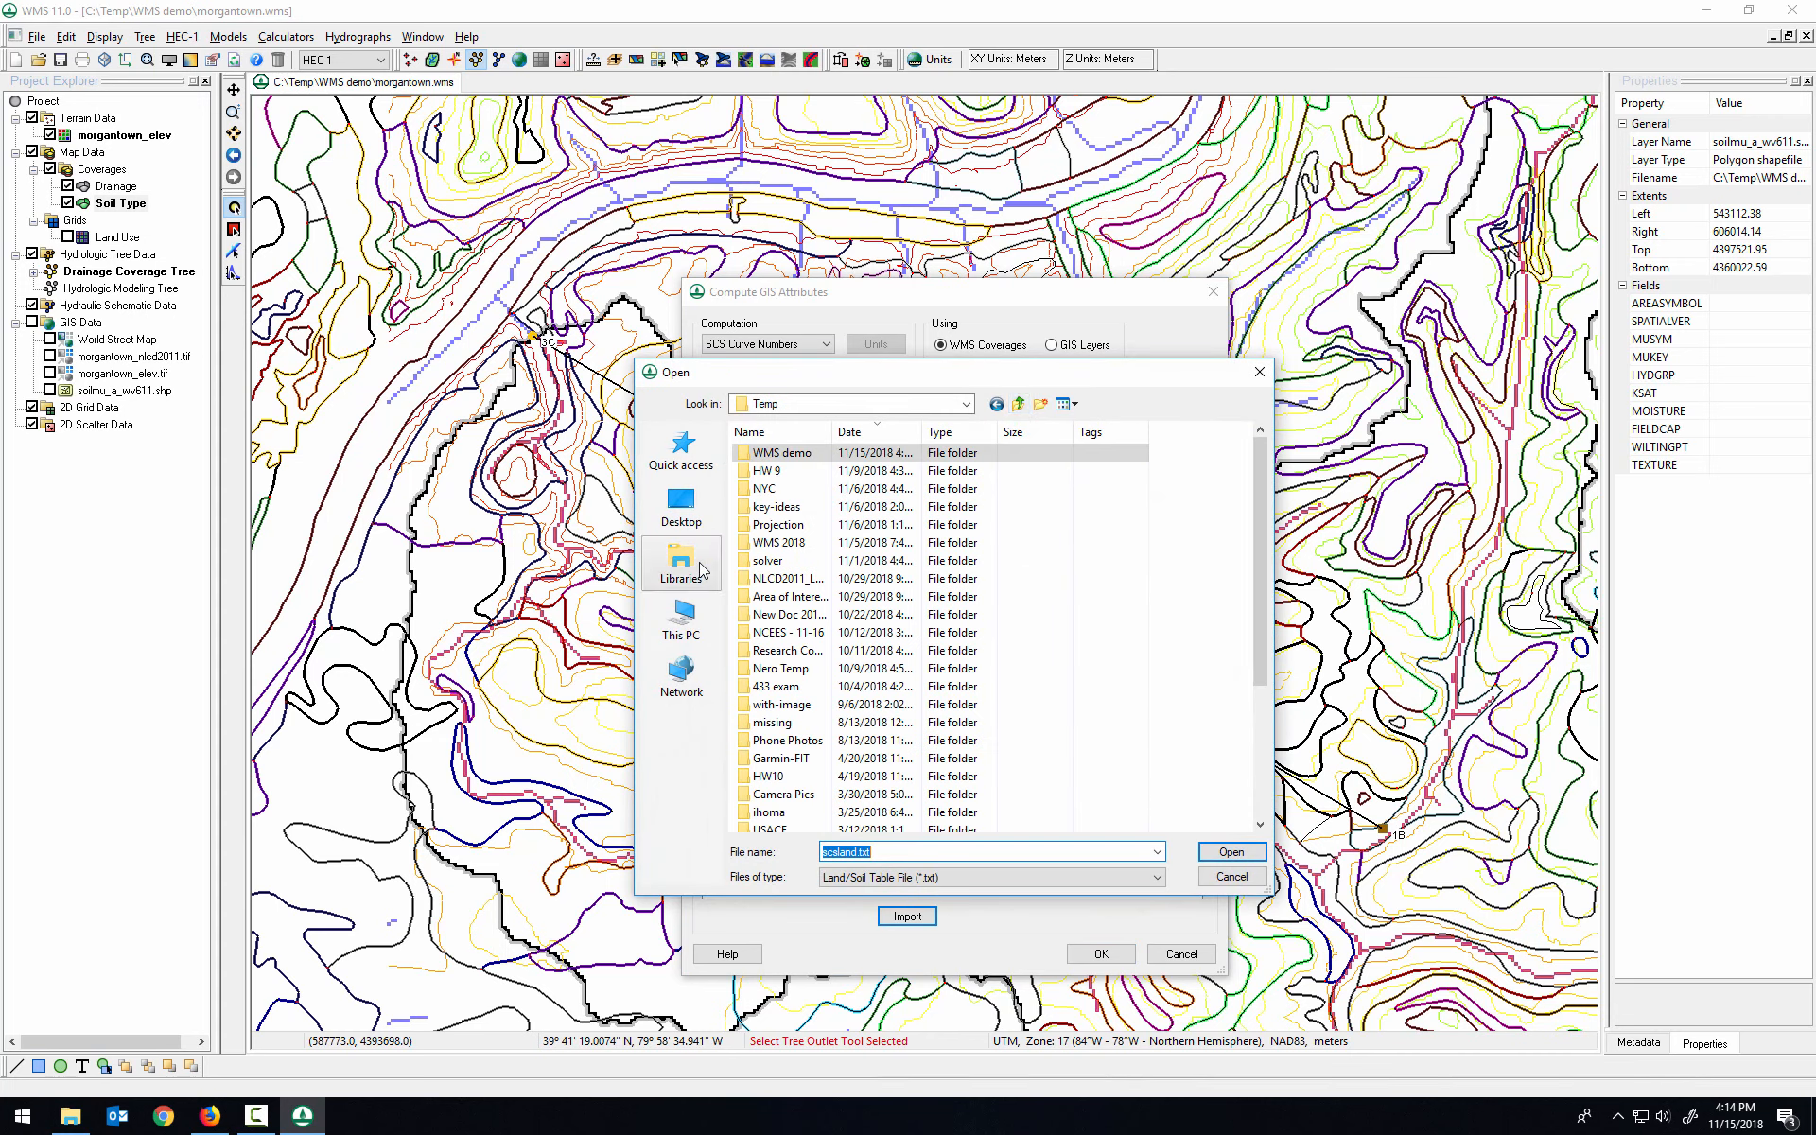
click(687, 617)
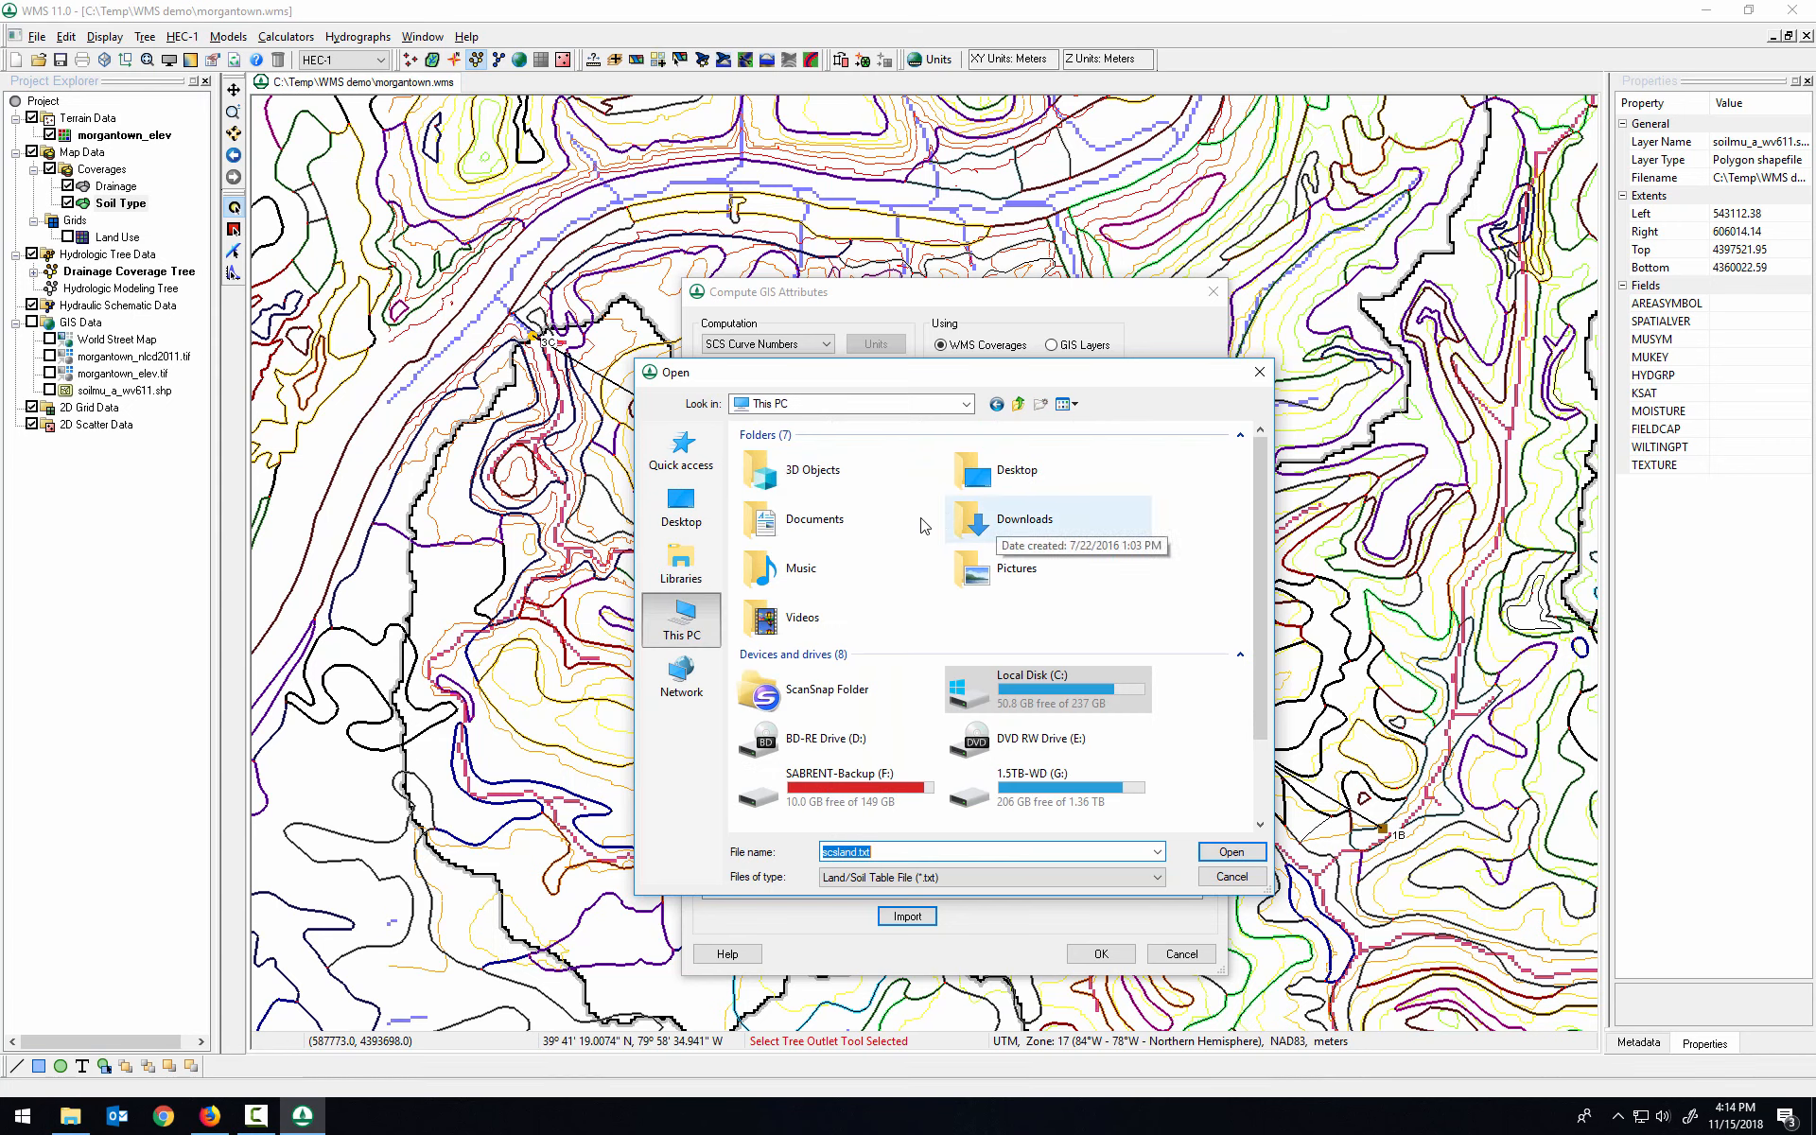
double_click(817, 526)
double_click(776, 578)
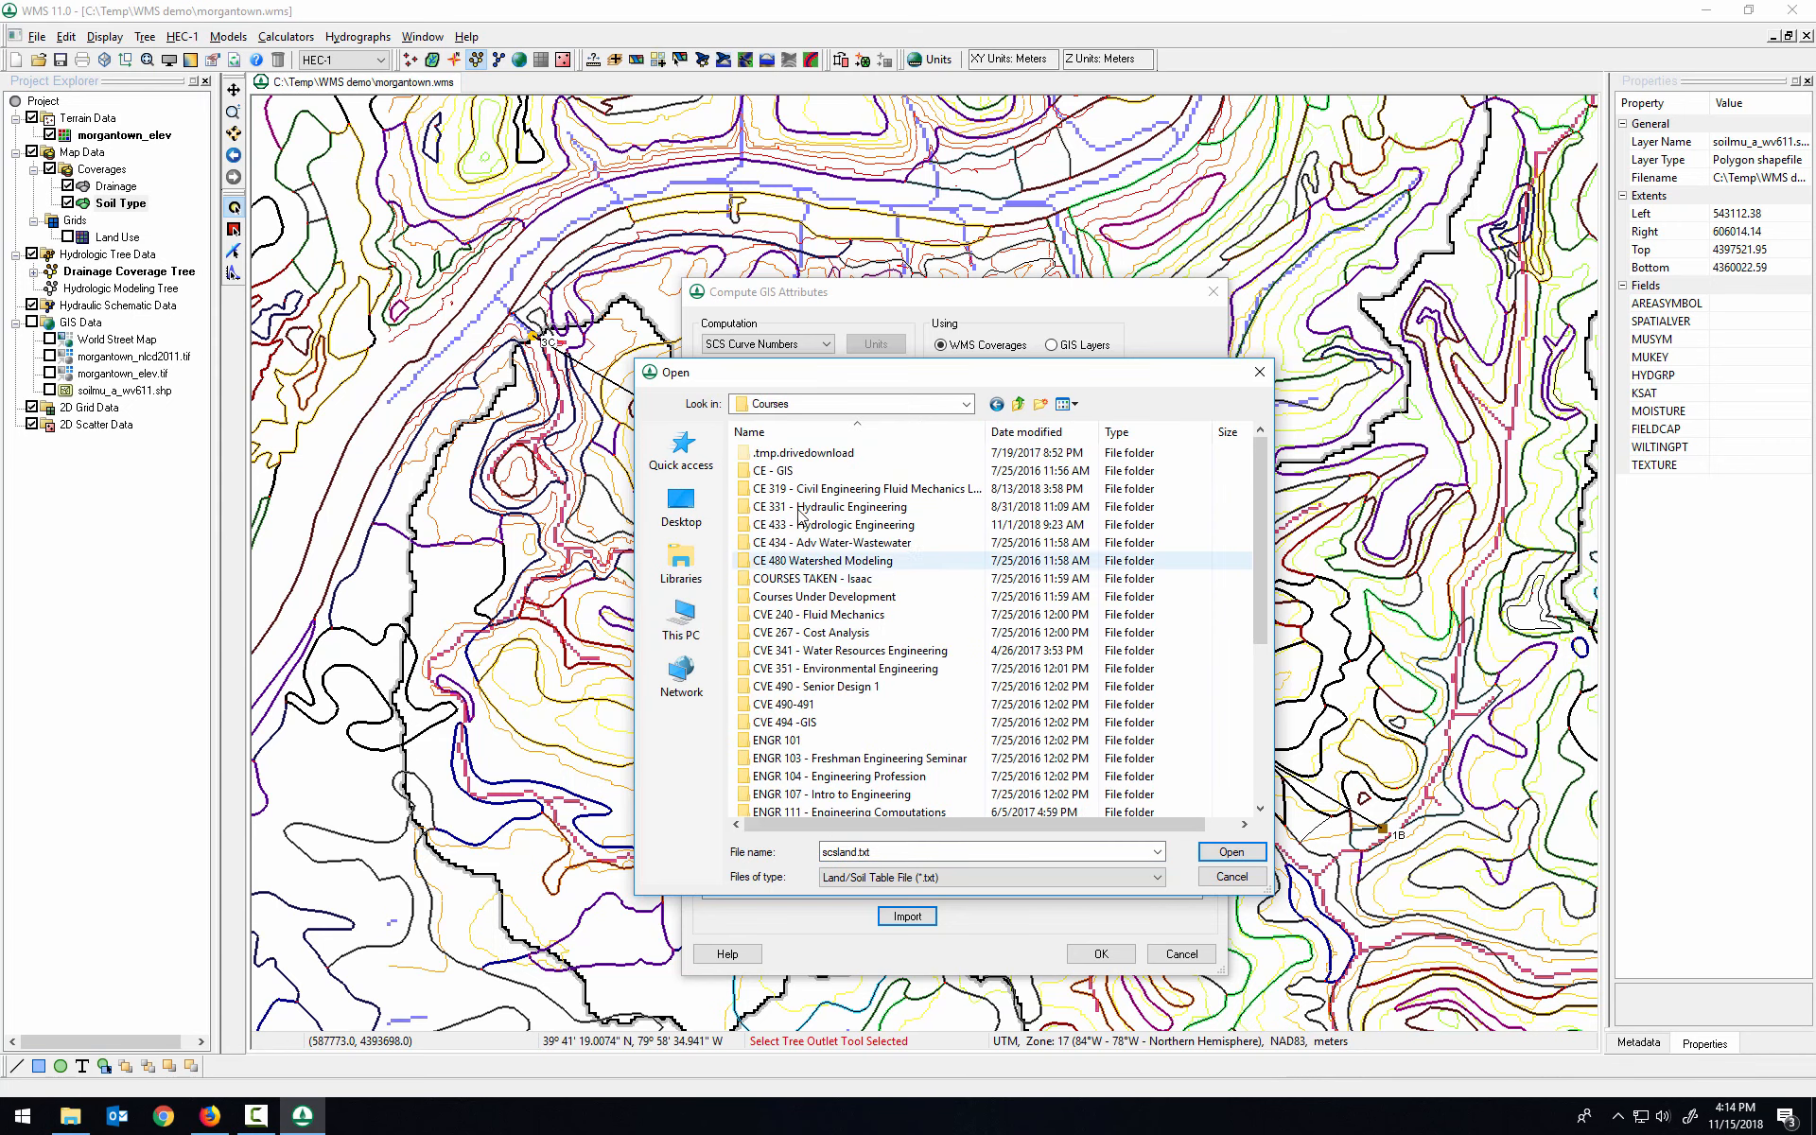
double_click(811, 538)
double_click(781, 582)
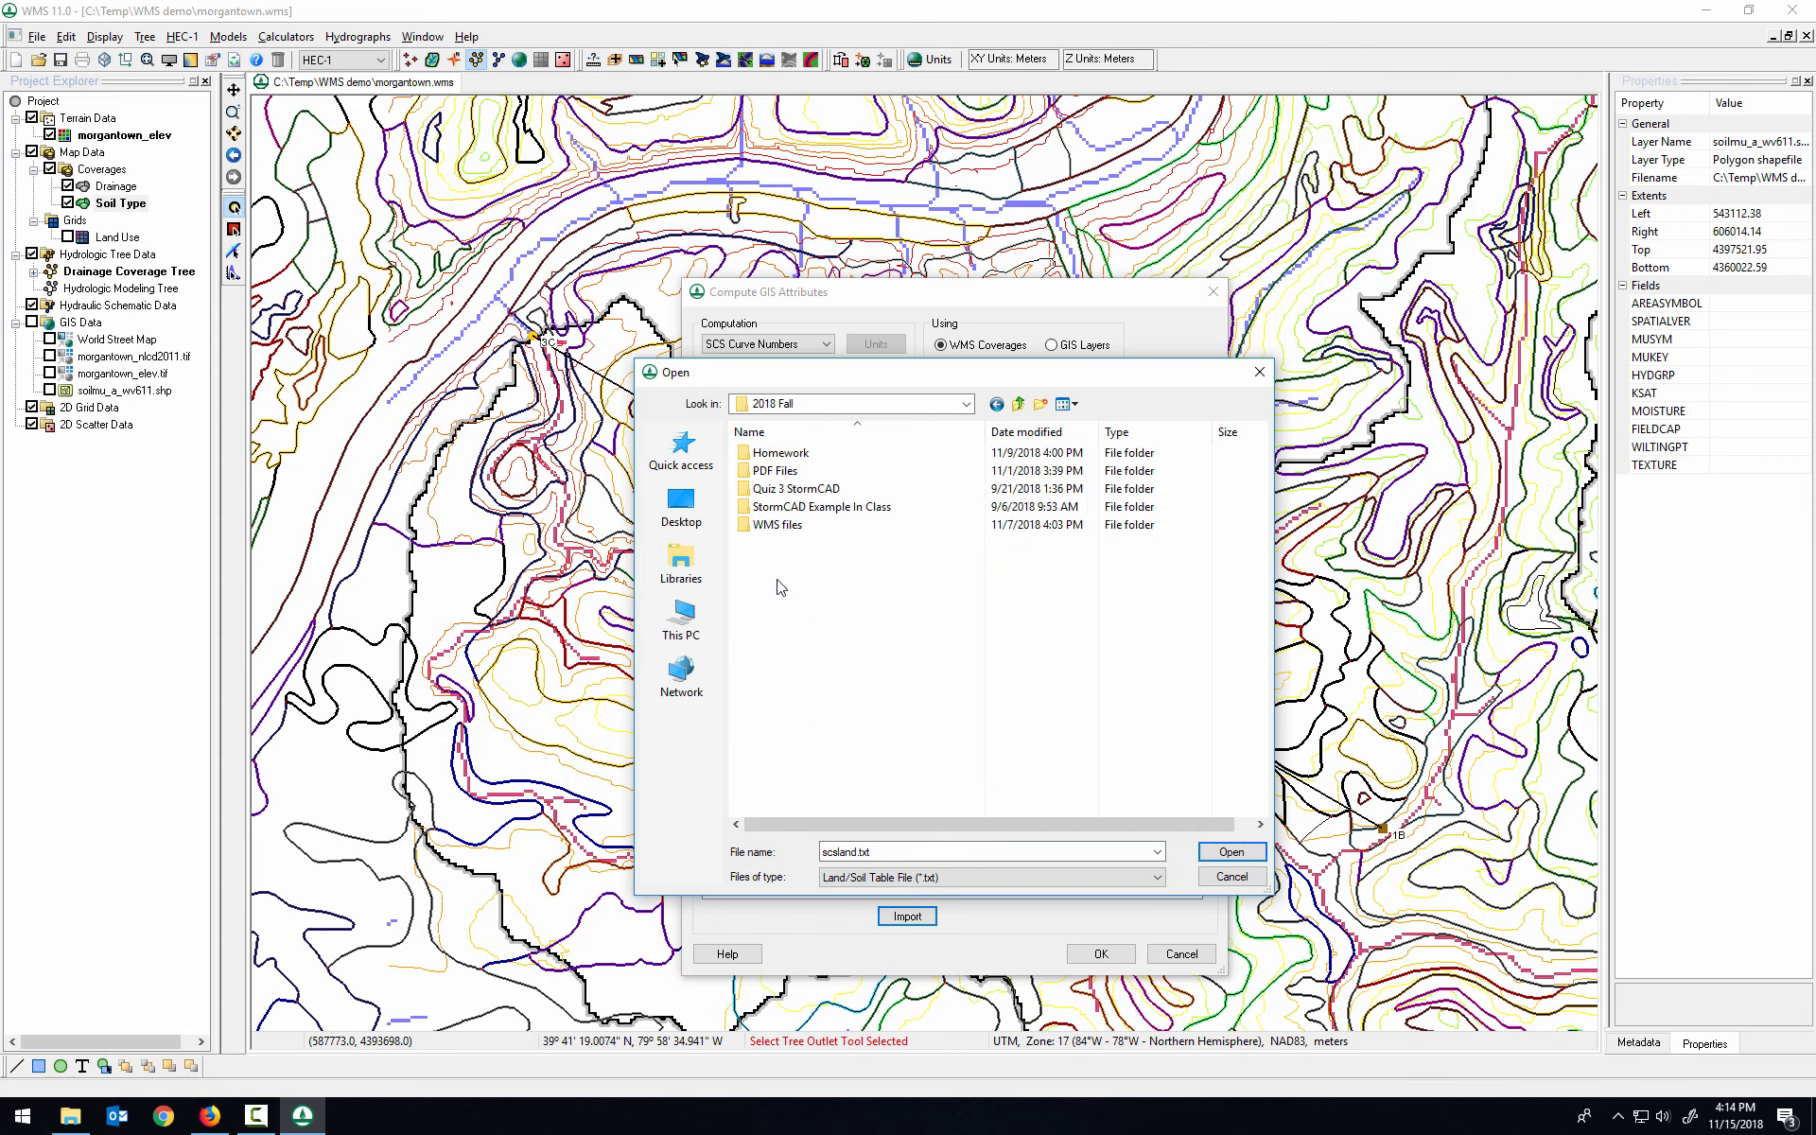
Step: Show all file types and import IWW Curve Number.tbl from the WMS files folder as the mapping table
click(962, 878)
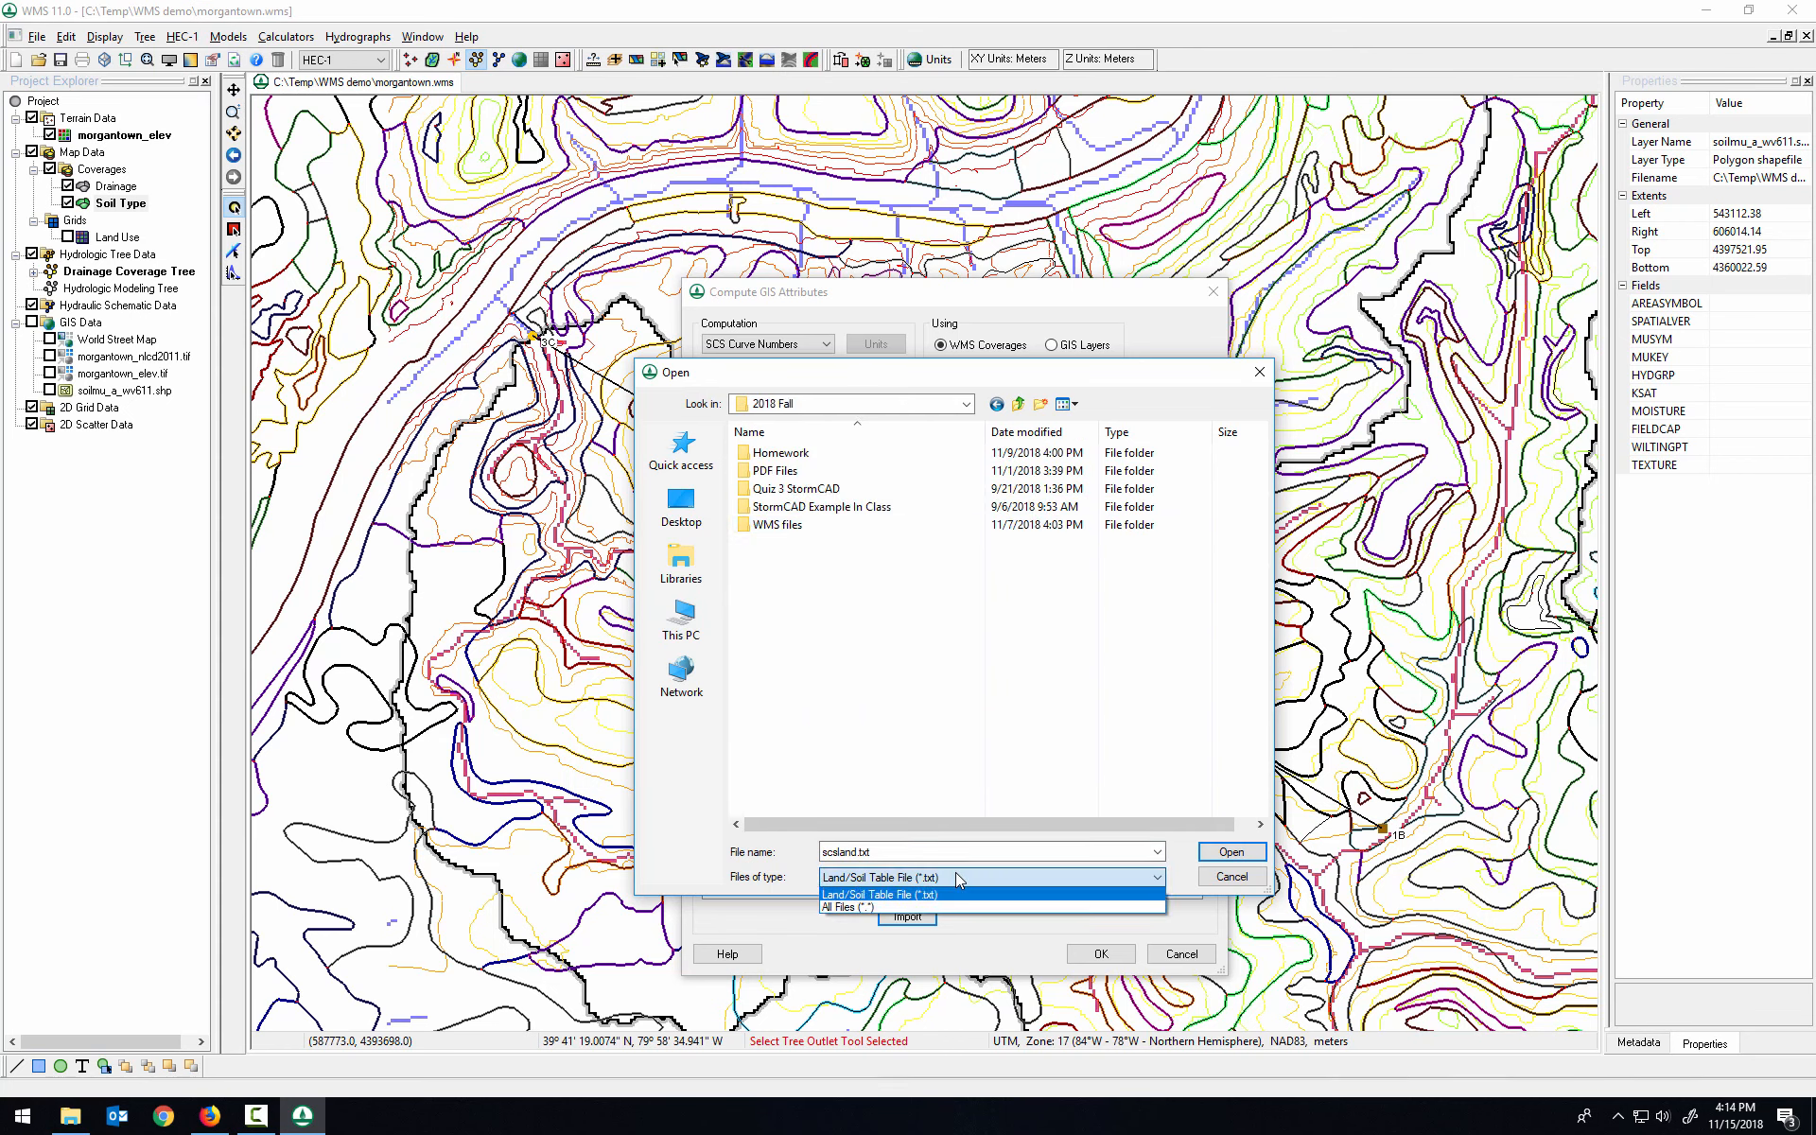
click(951, 913)
double_click(791, 524)
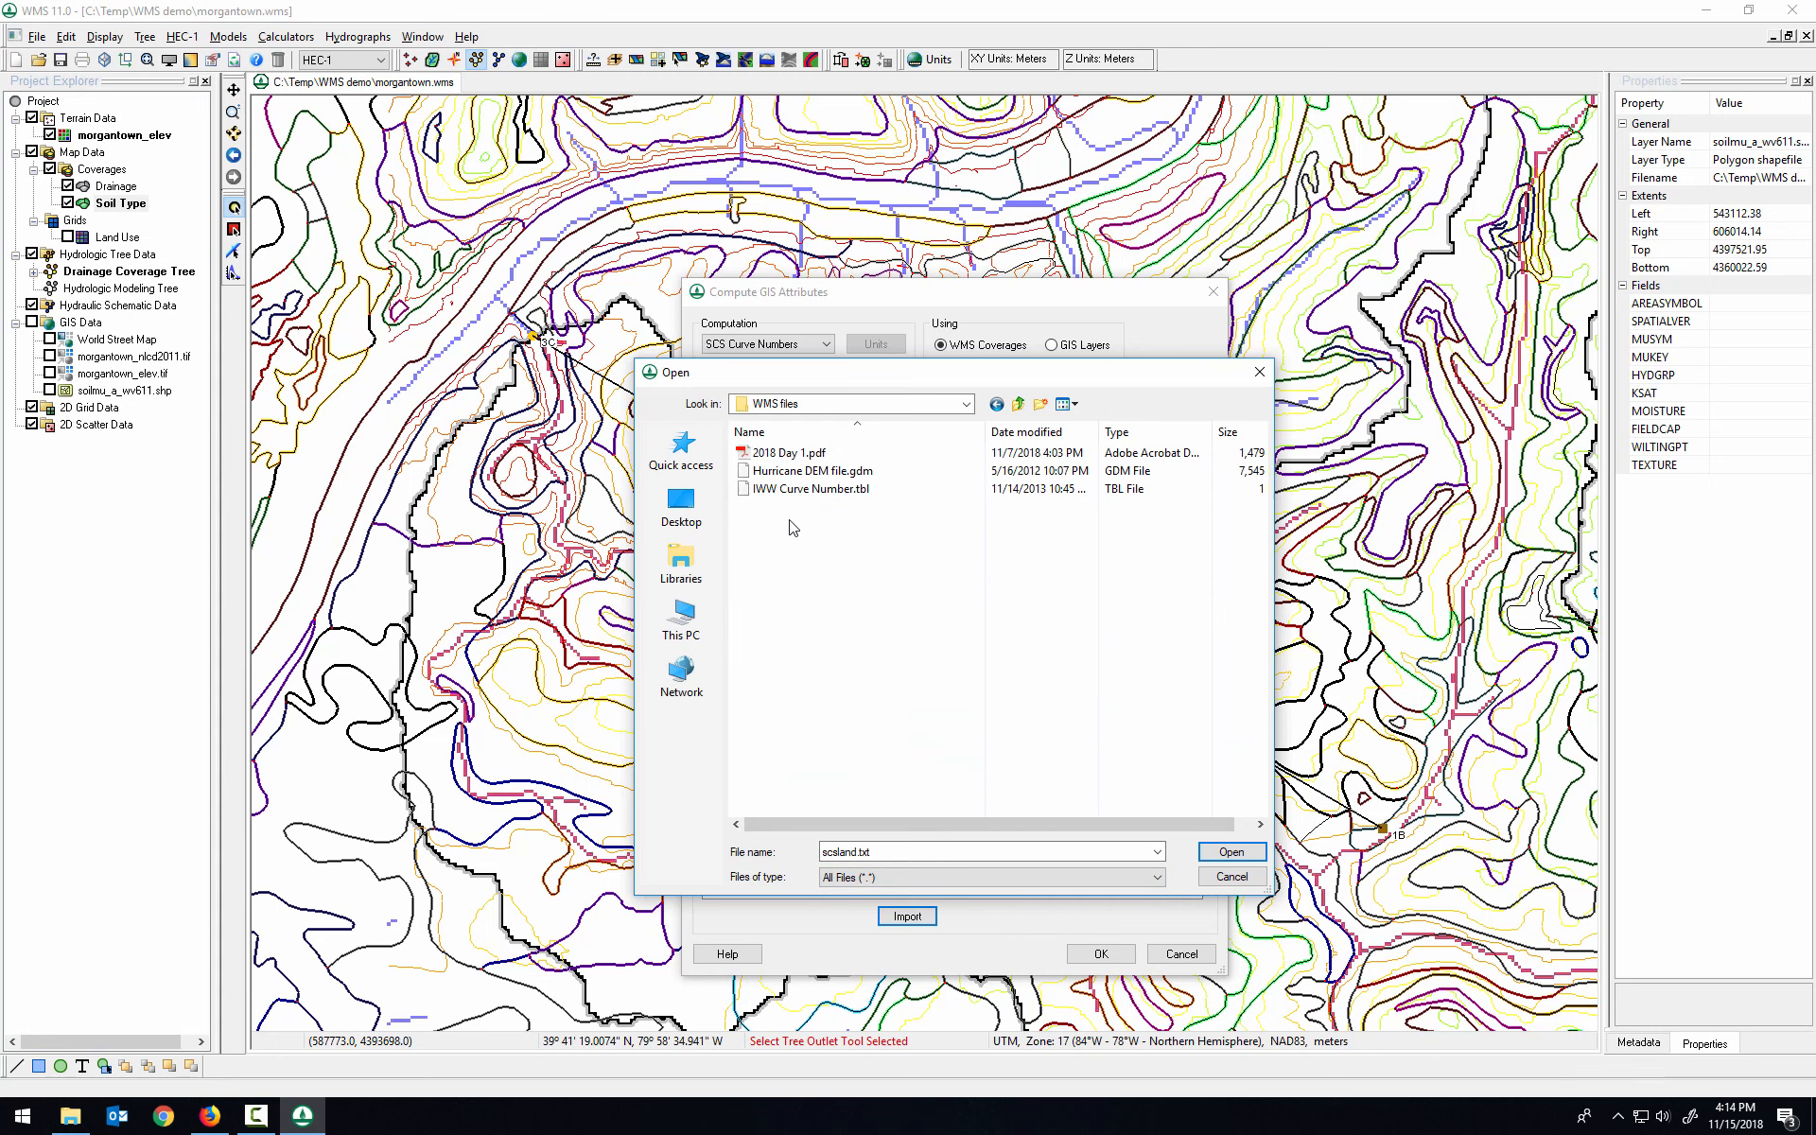
click(804, 490)
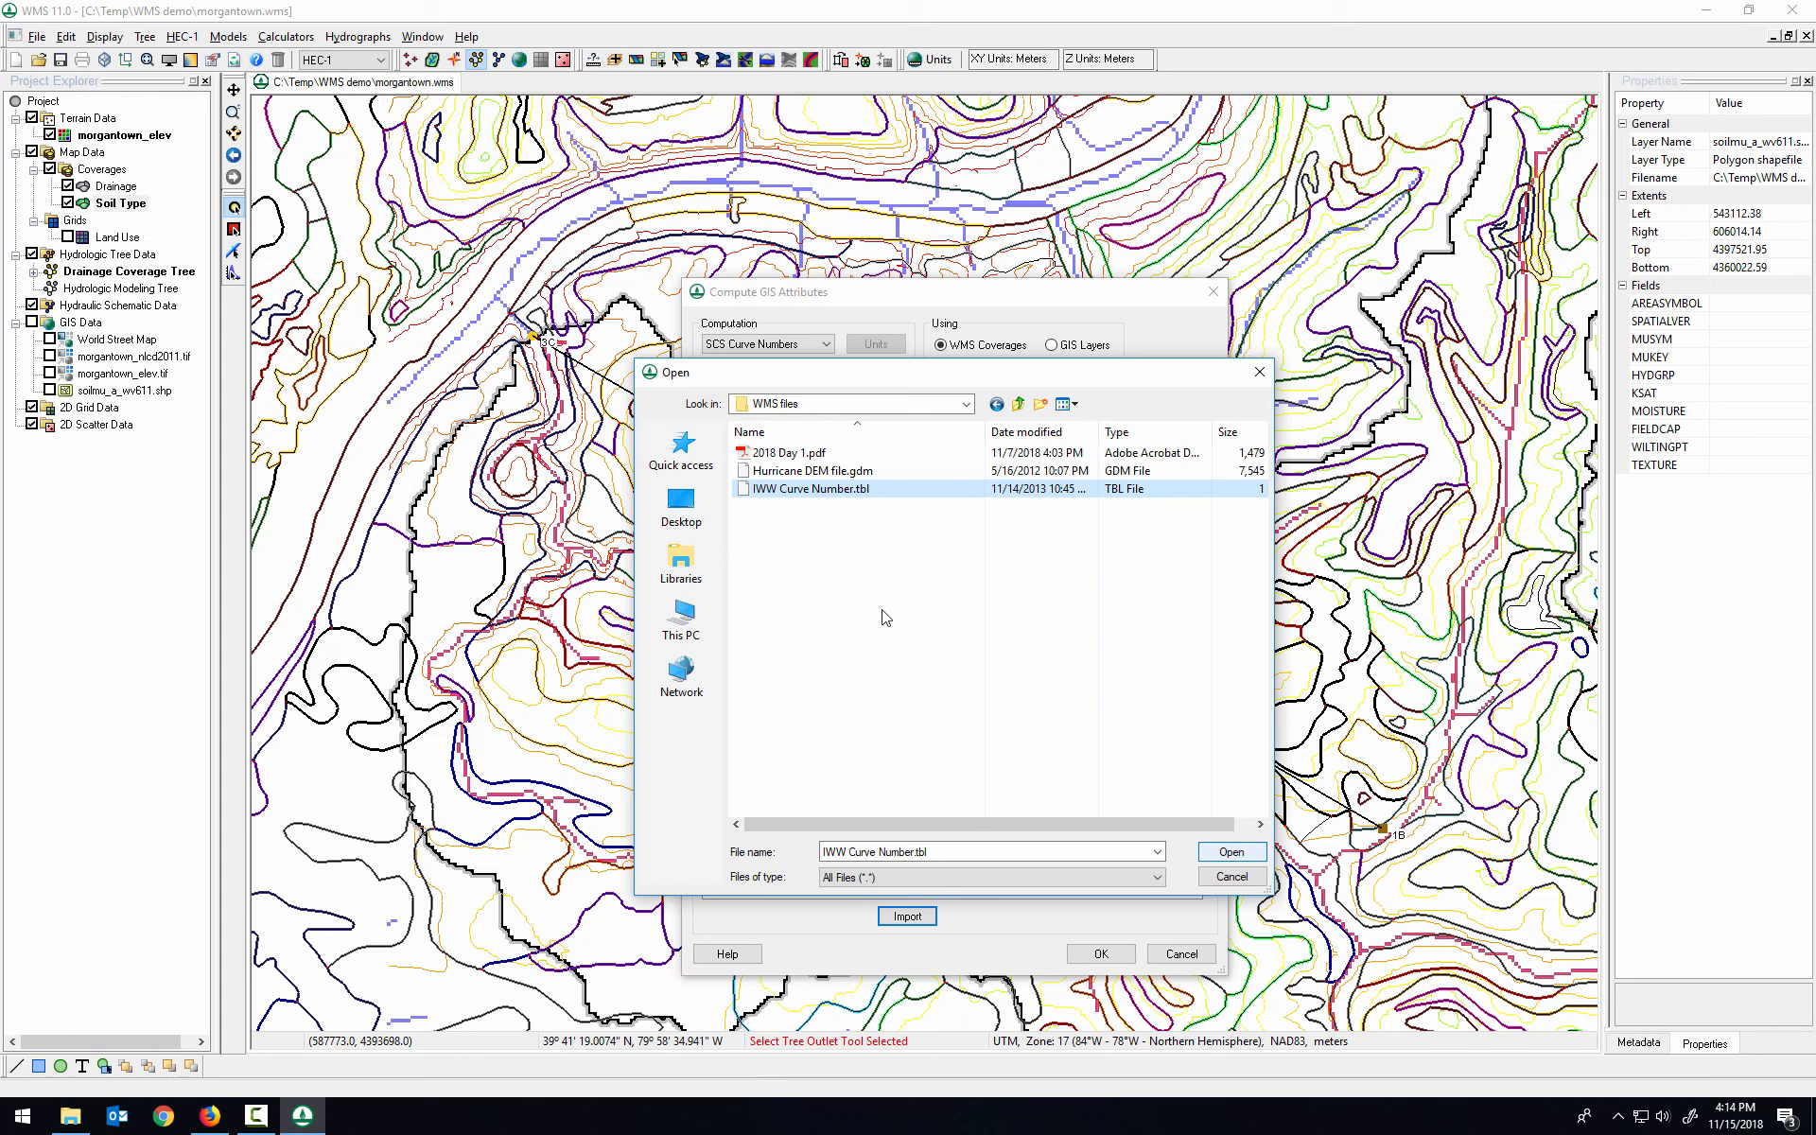
click(1232, 852)
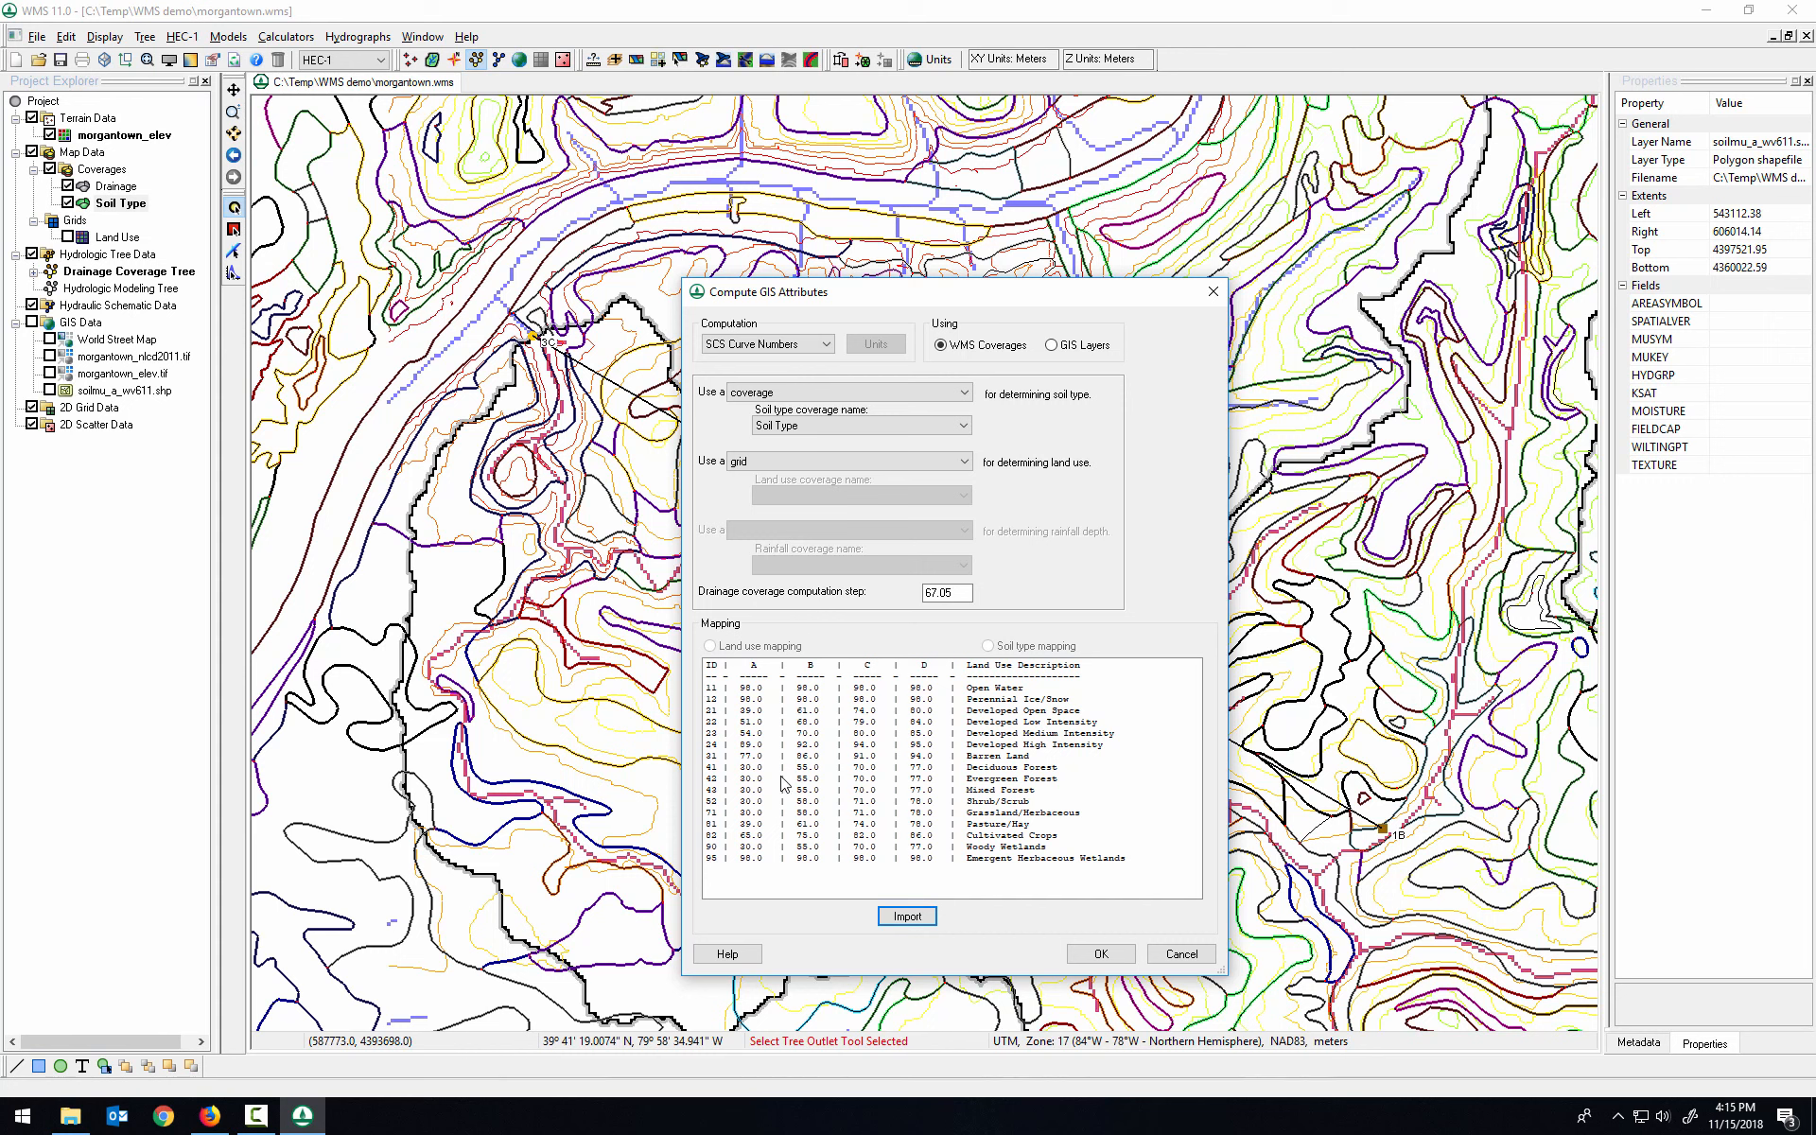
Step: Compute the SCS curve numbers and open the resulting cn_report.txt in Notepad, moving and heightening its window
click(1113, 964)
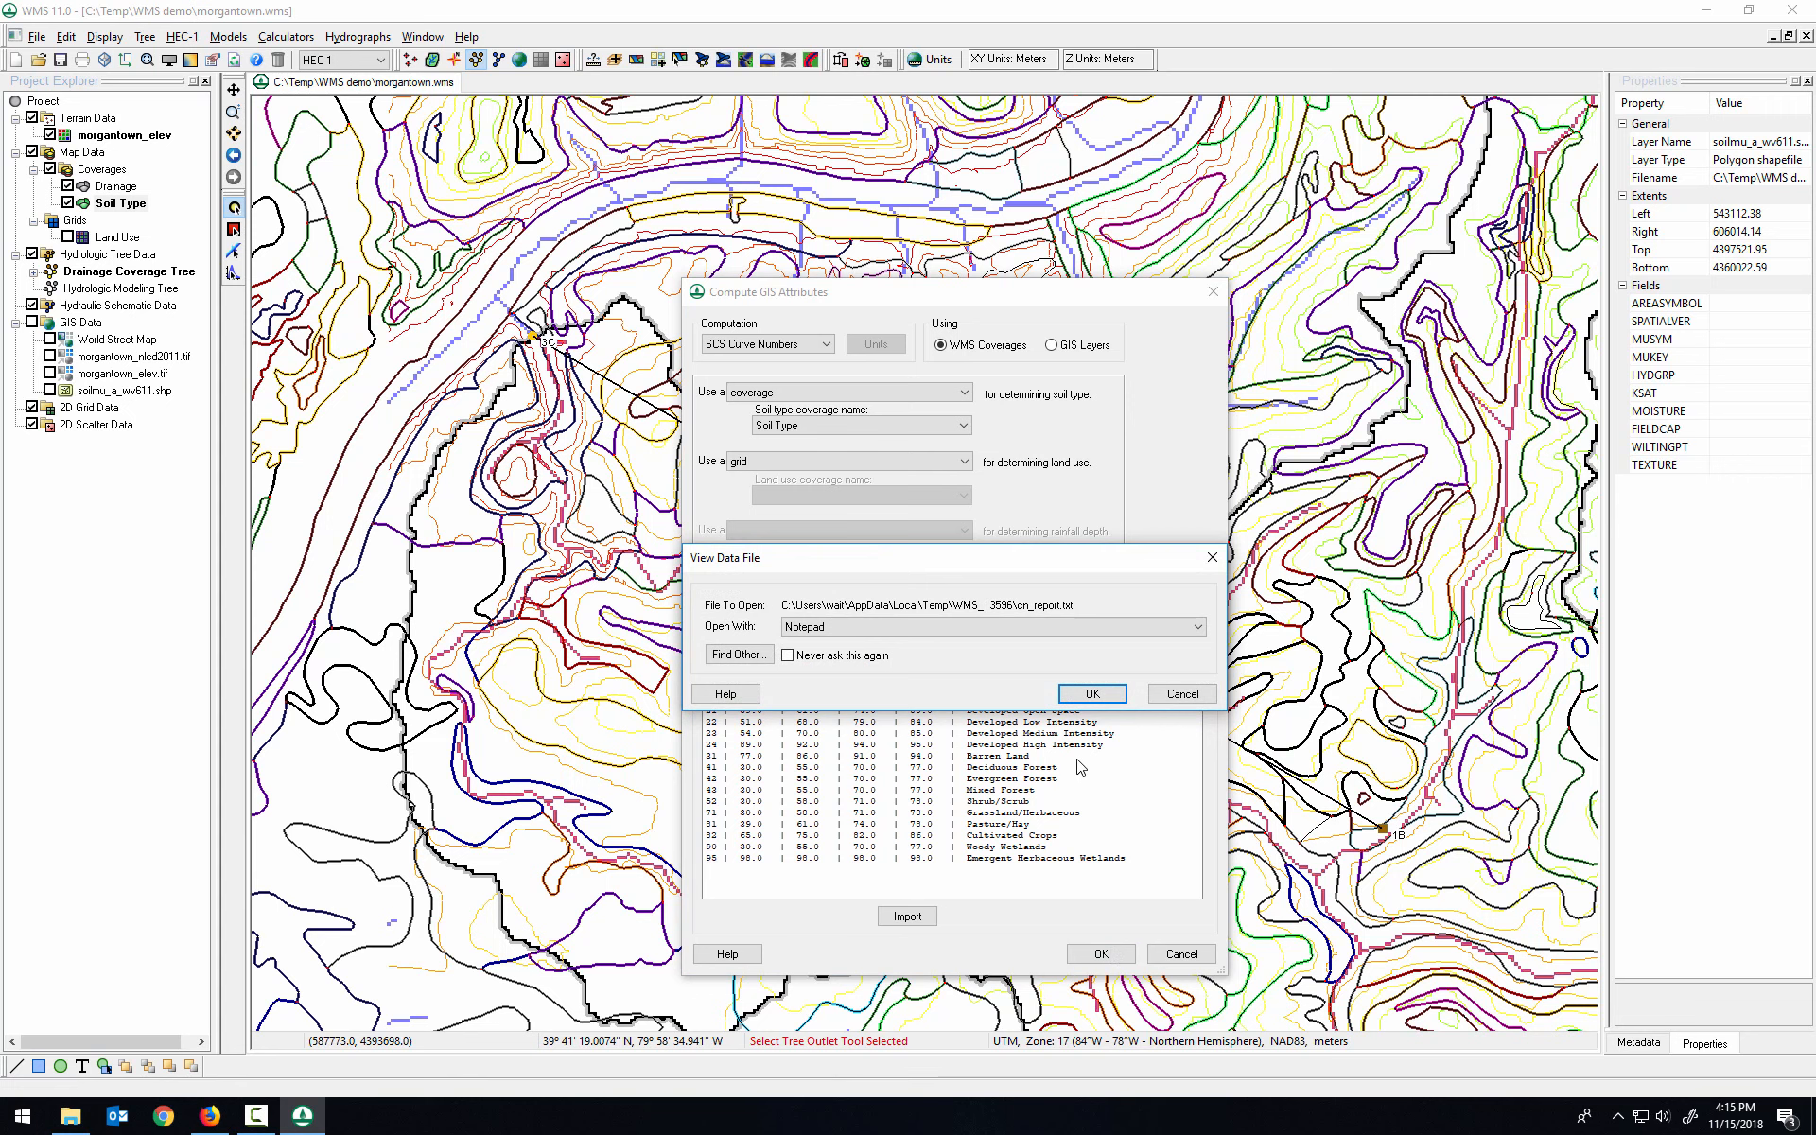
click(1080, 698)
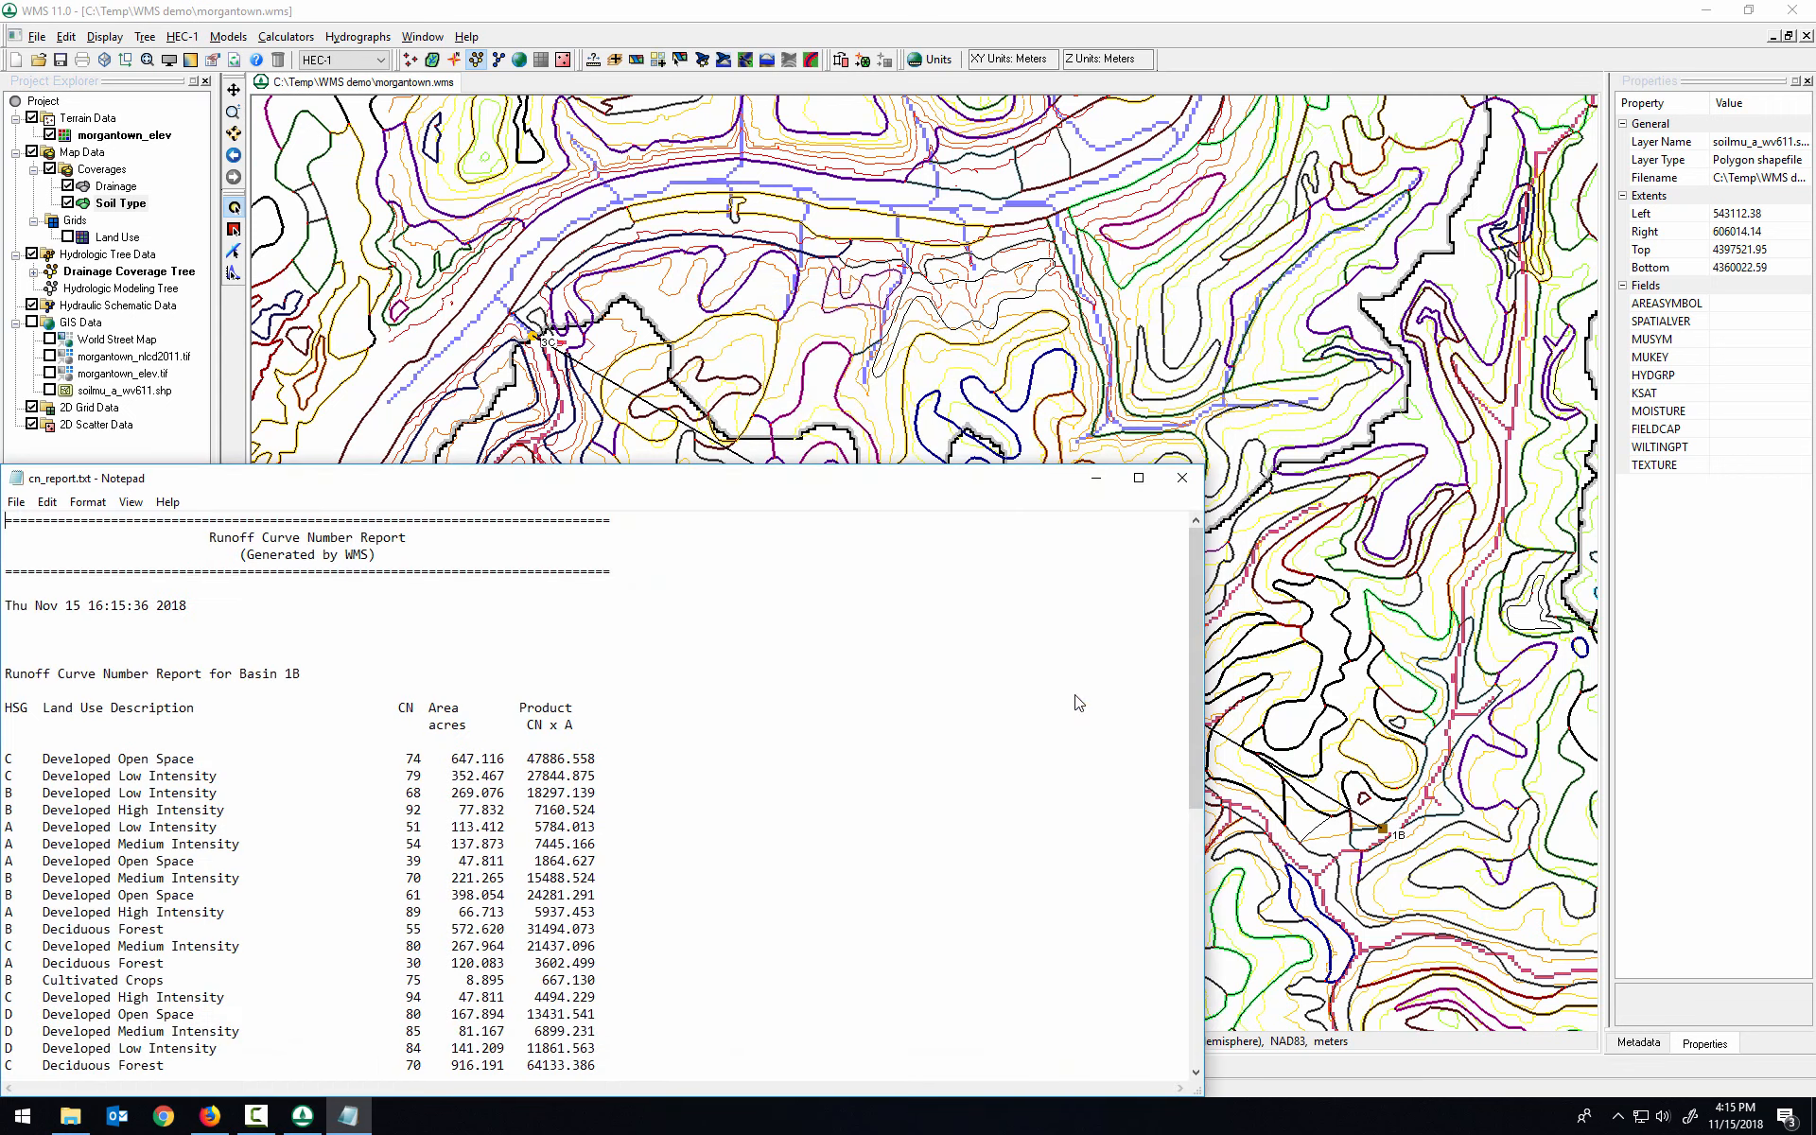
drag(793, 484, 1162, 231)
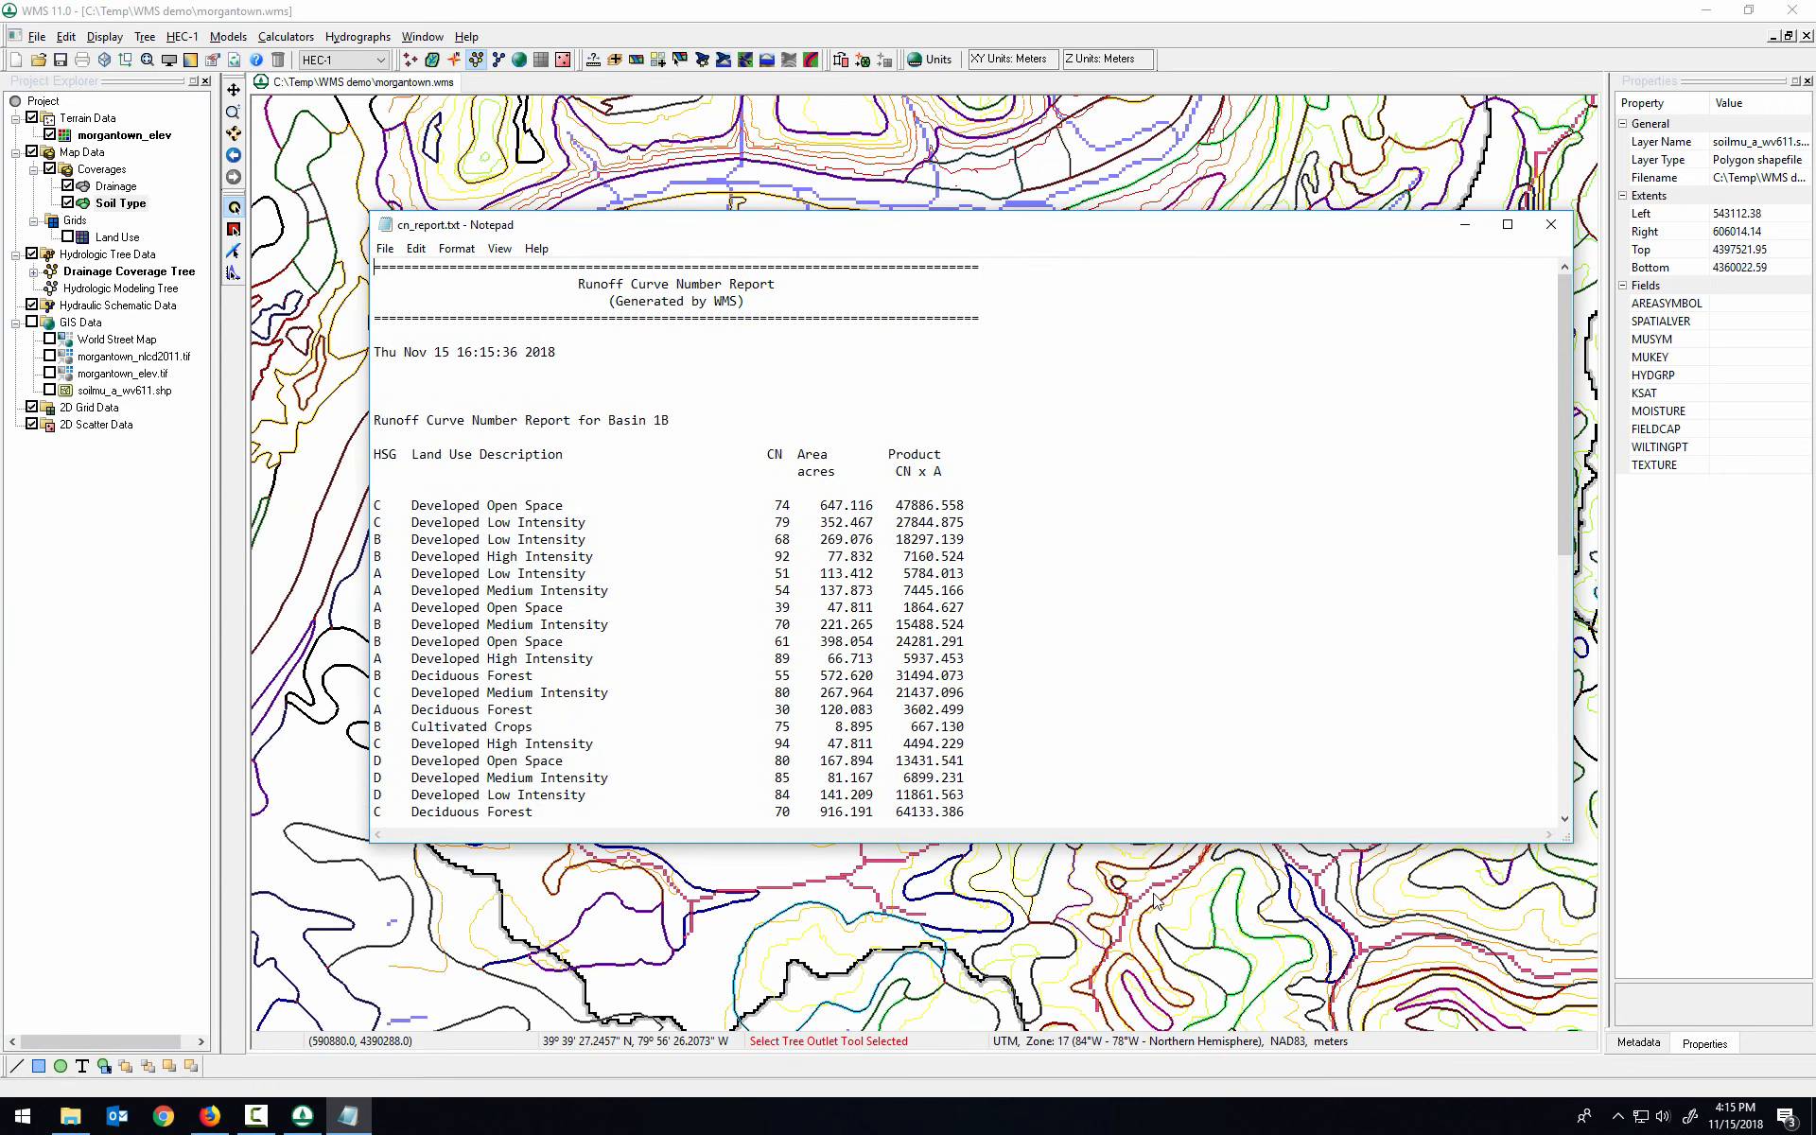
drag(1230, 845, 1230, 1011)
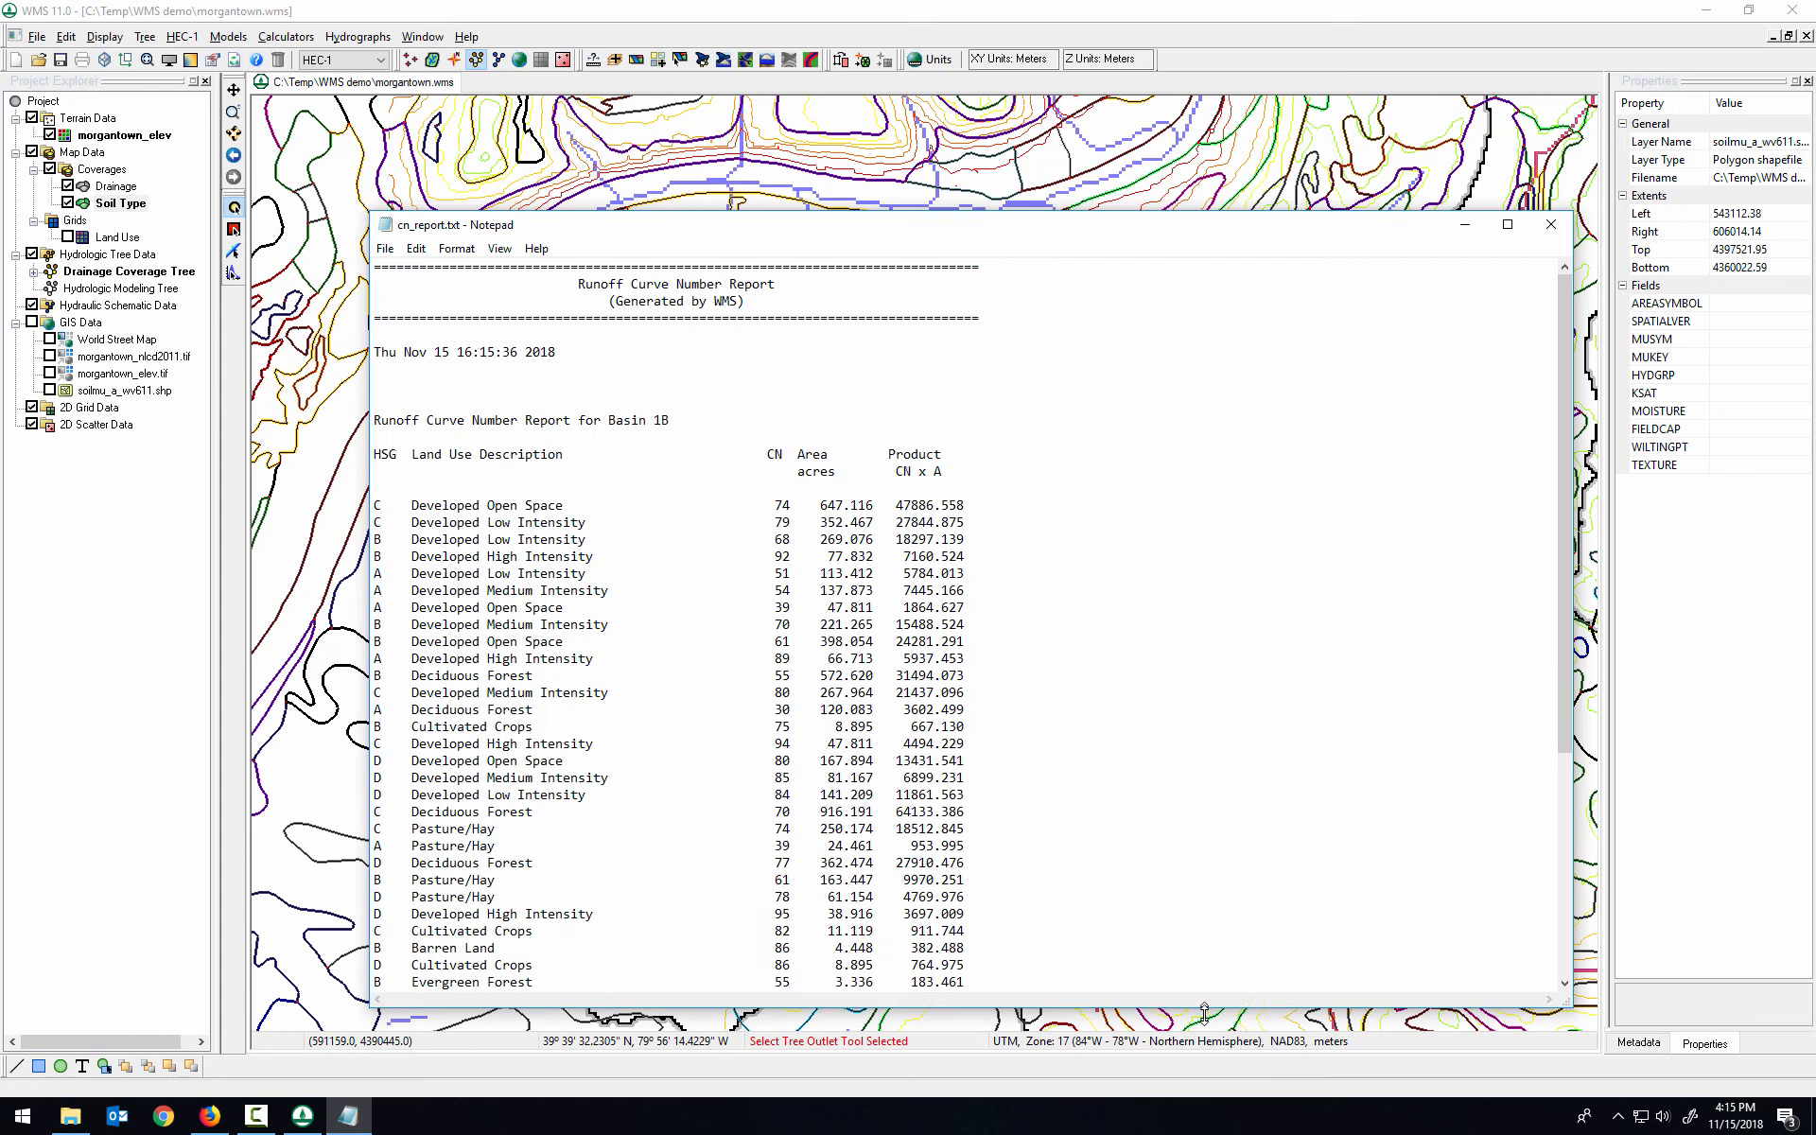
Step: Review the Basin 1B curve number report down to the weighted CN, close it, and return to the Drainage coverage in the Map module
scroll(615, 511, down, 1)
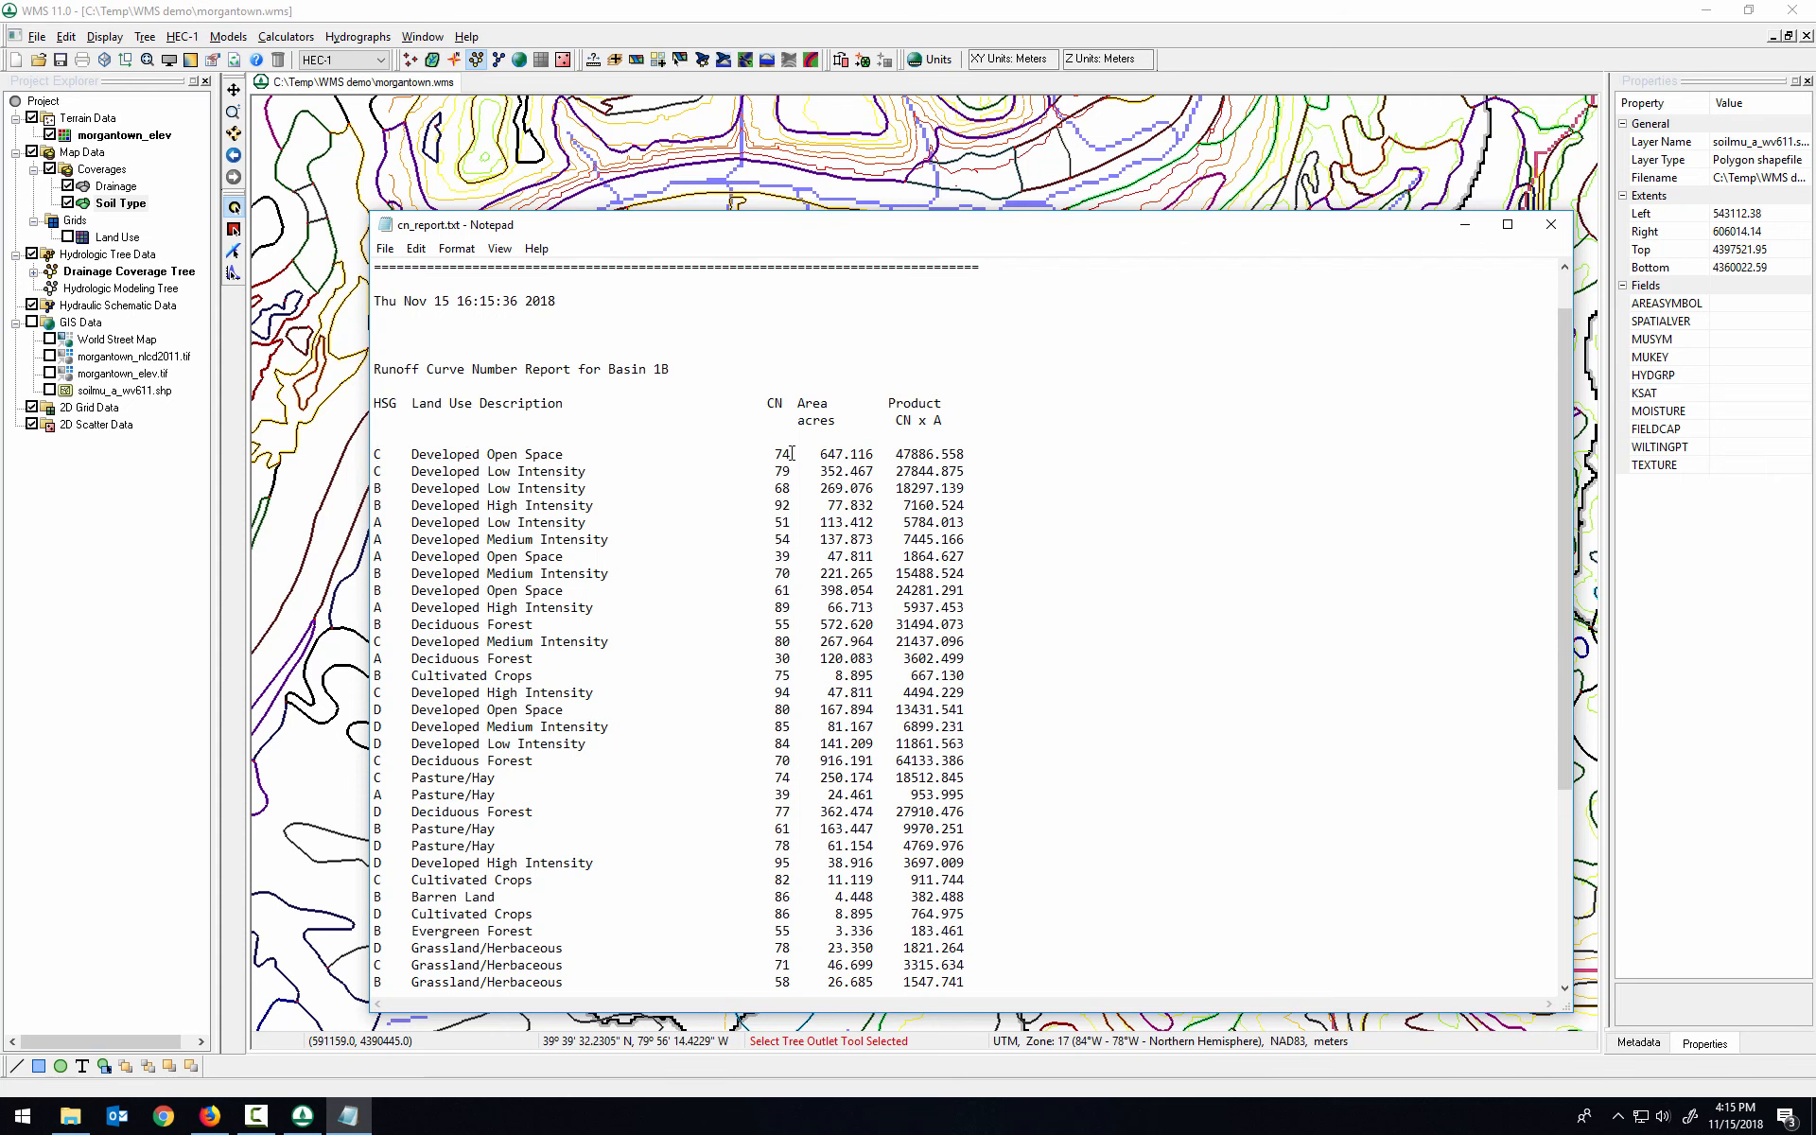
scroll(886, 505, down, 2)
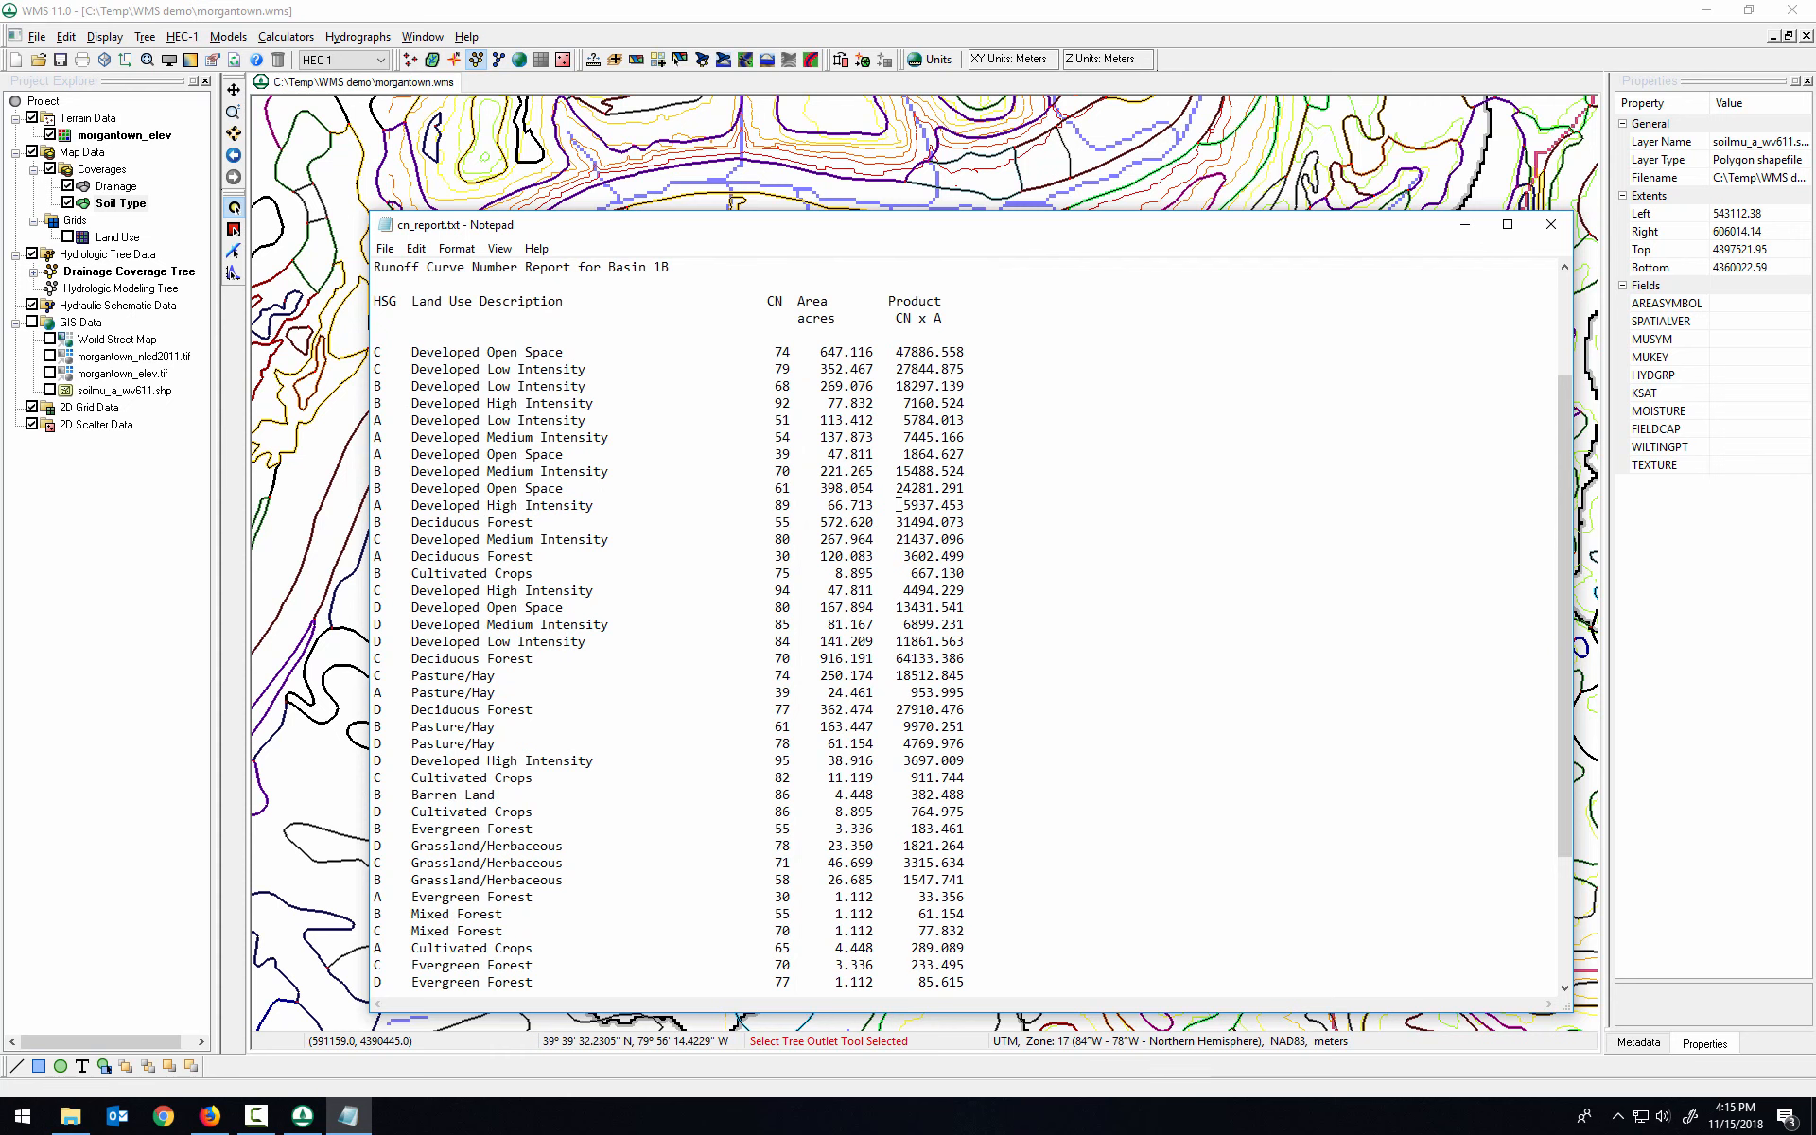
scroll(899, 505, down, 4)
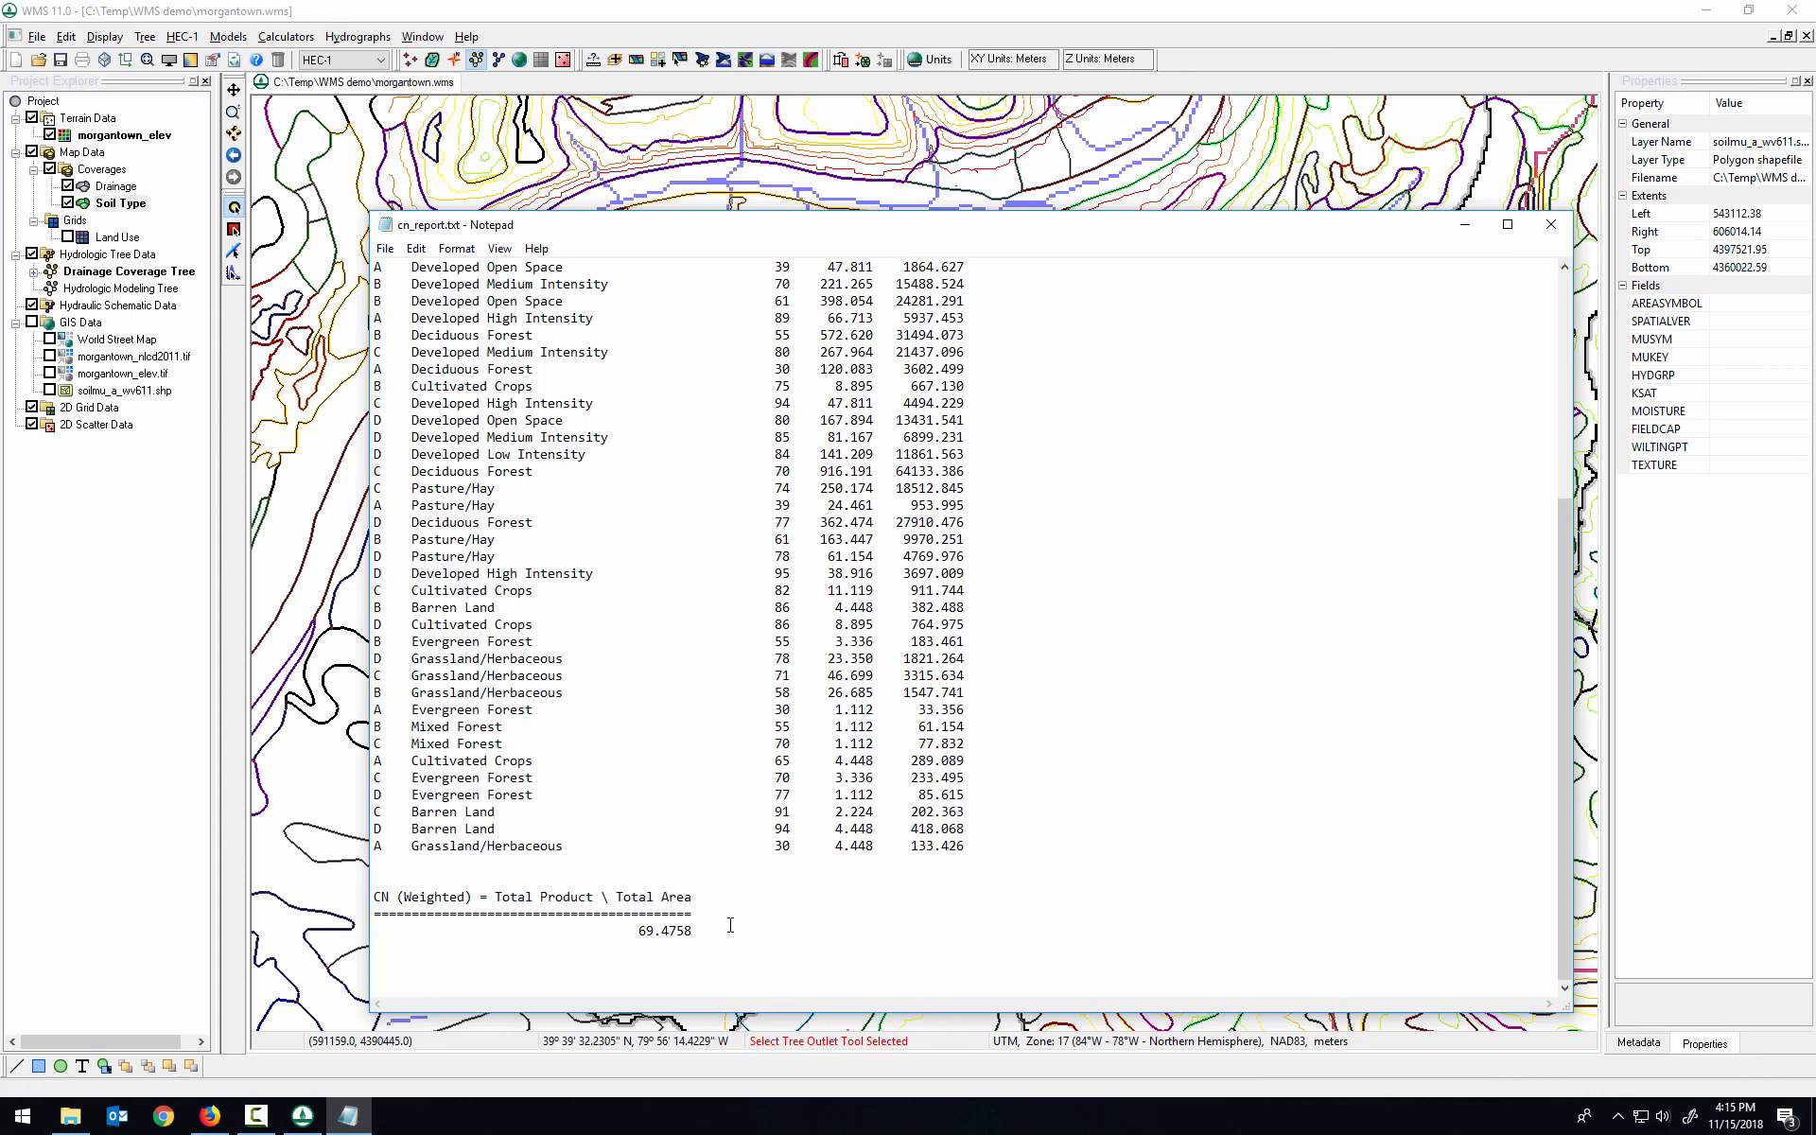
click(1551, 225)
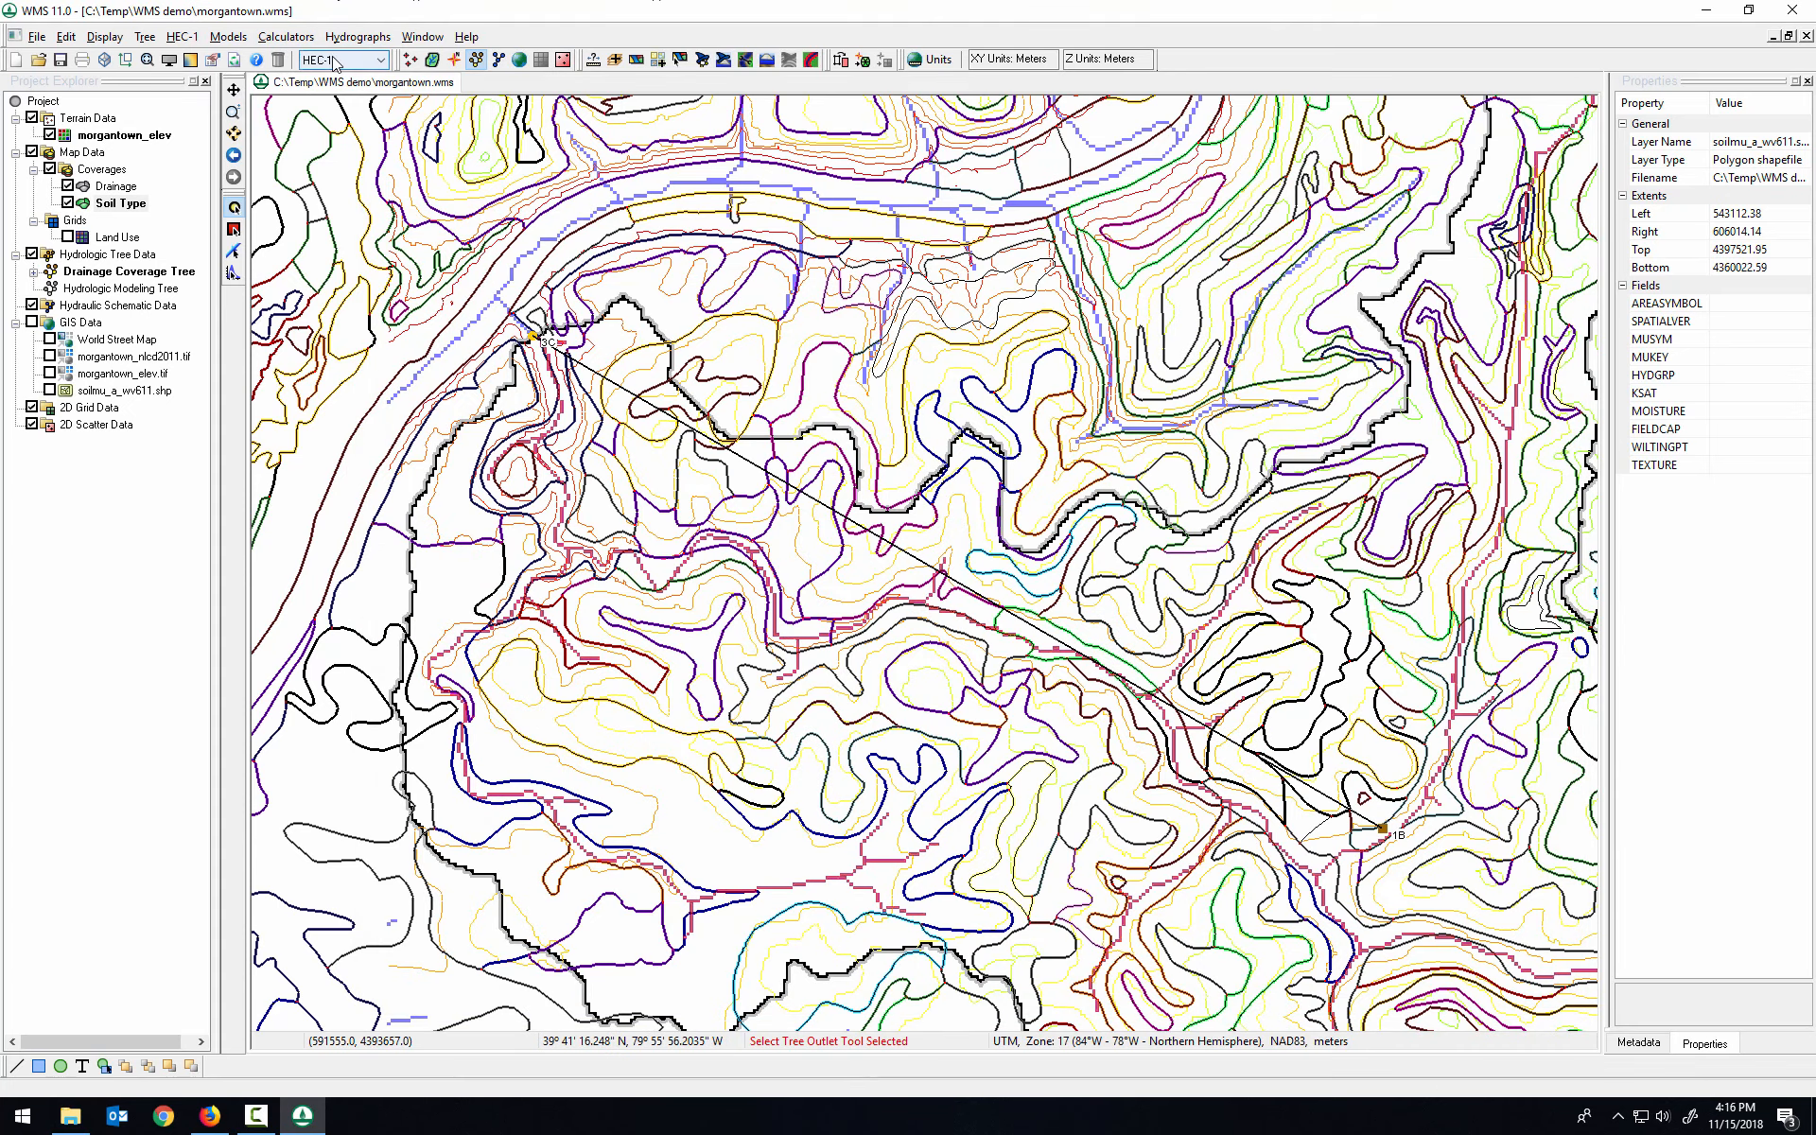
click(454, 59)
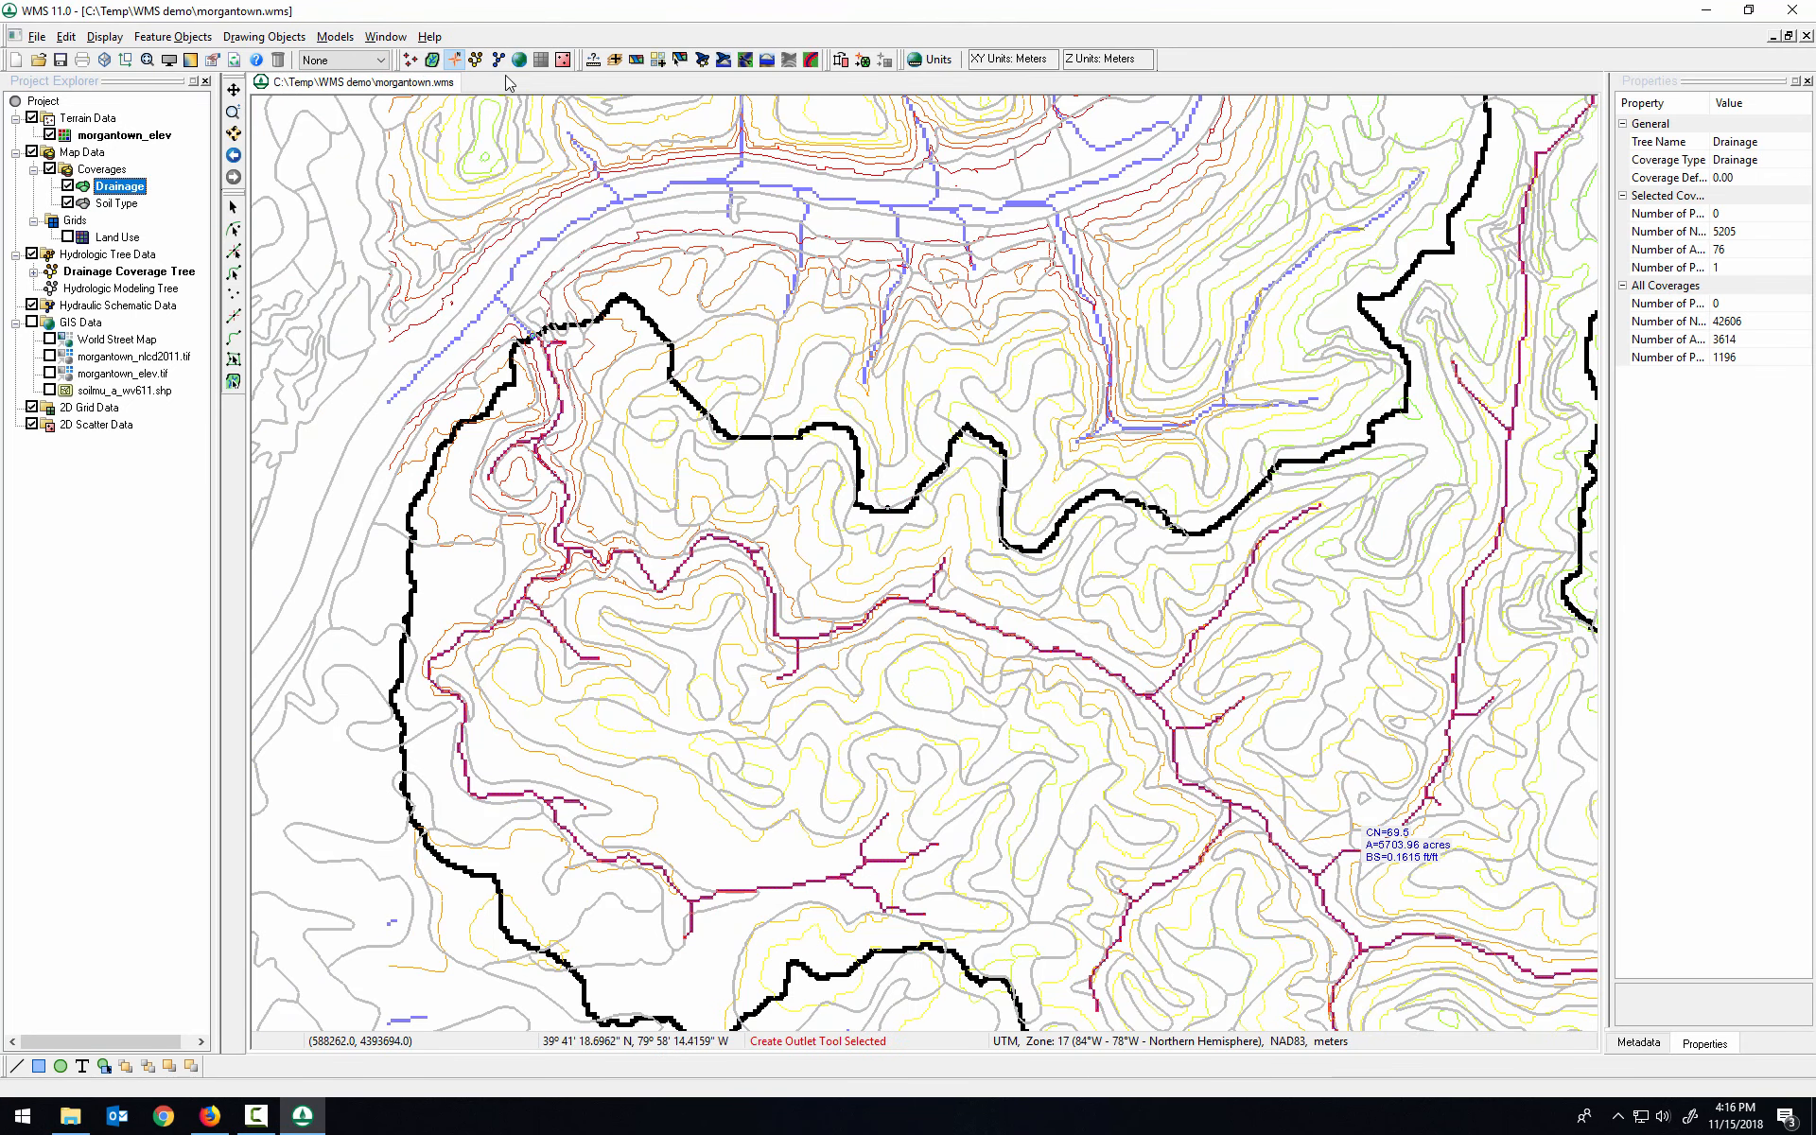
Step: Switch to the Hydrologic Modeling module and open the HEC-1 parameters of basin 1B
click(477, 59)
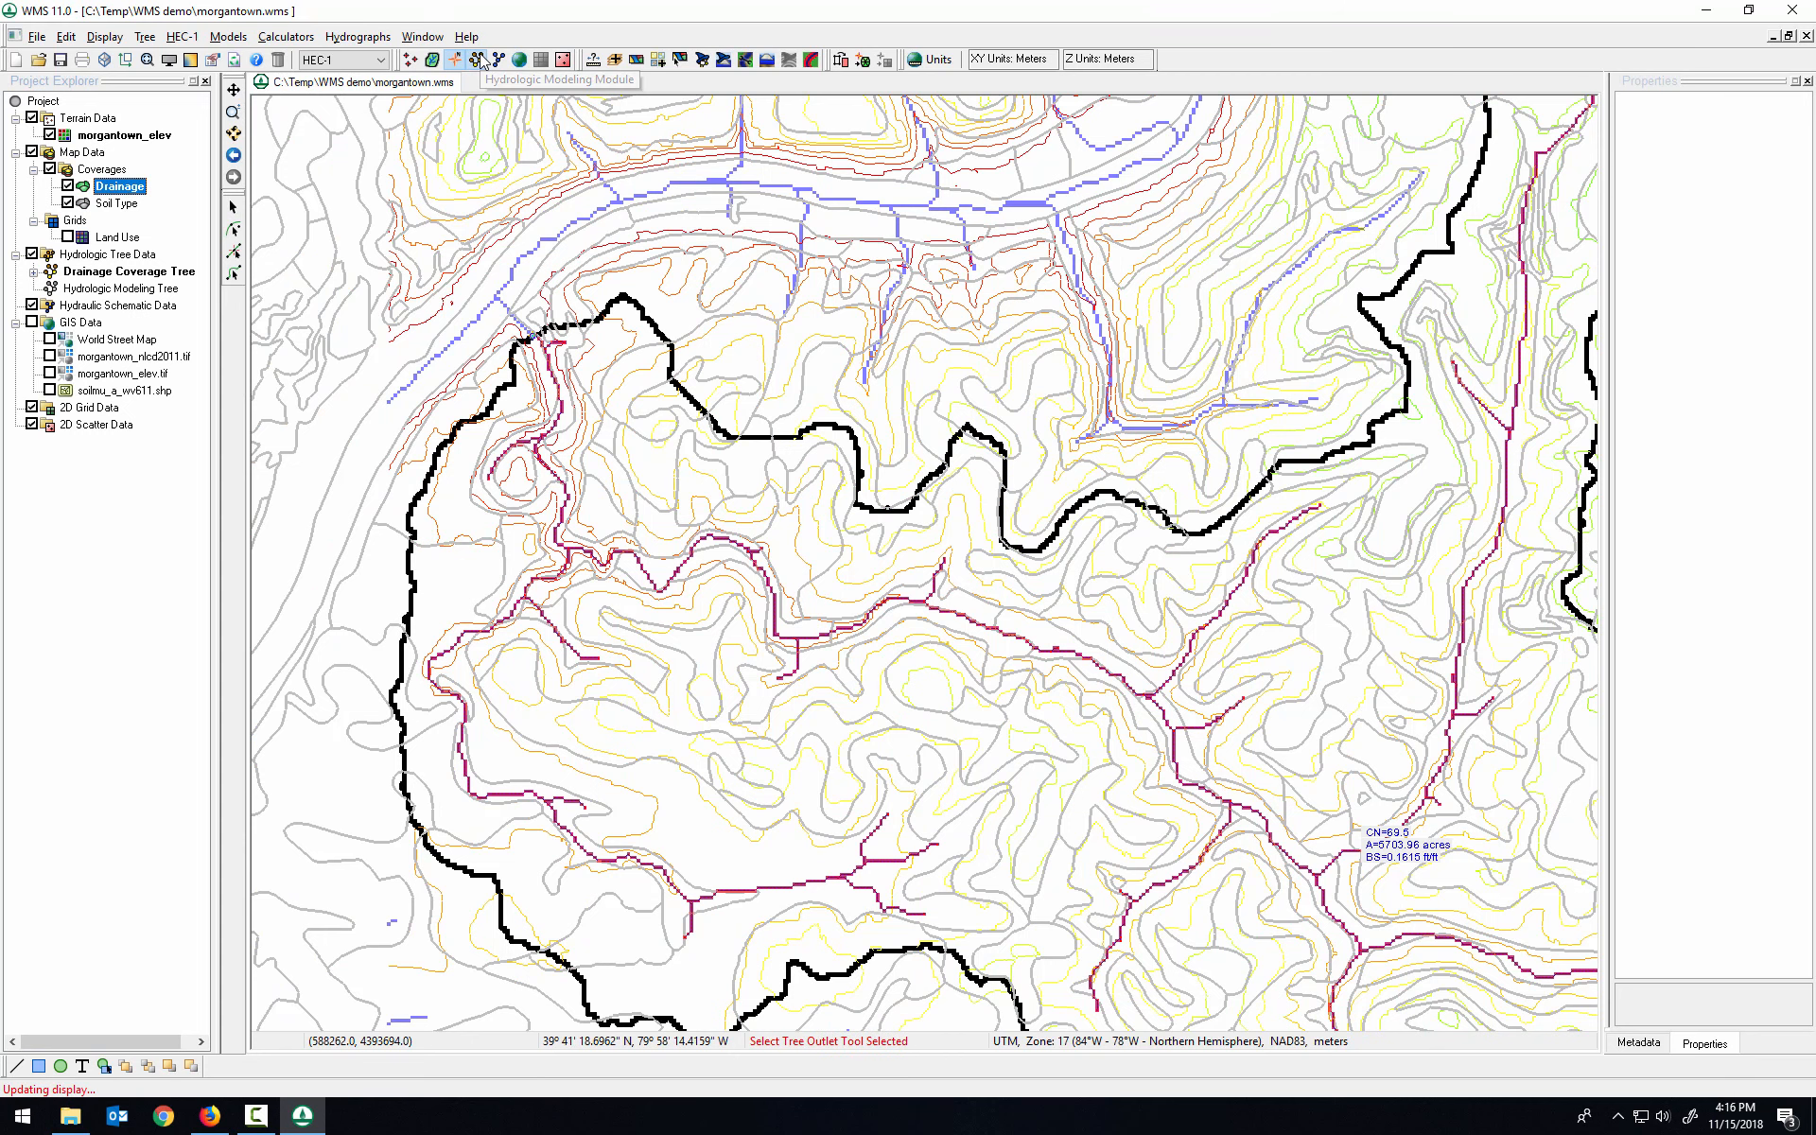
drag(1379, 825, 1373, 792)
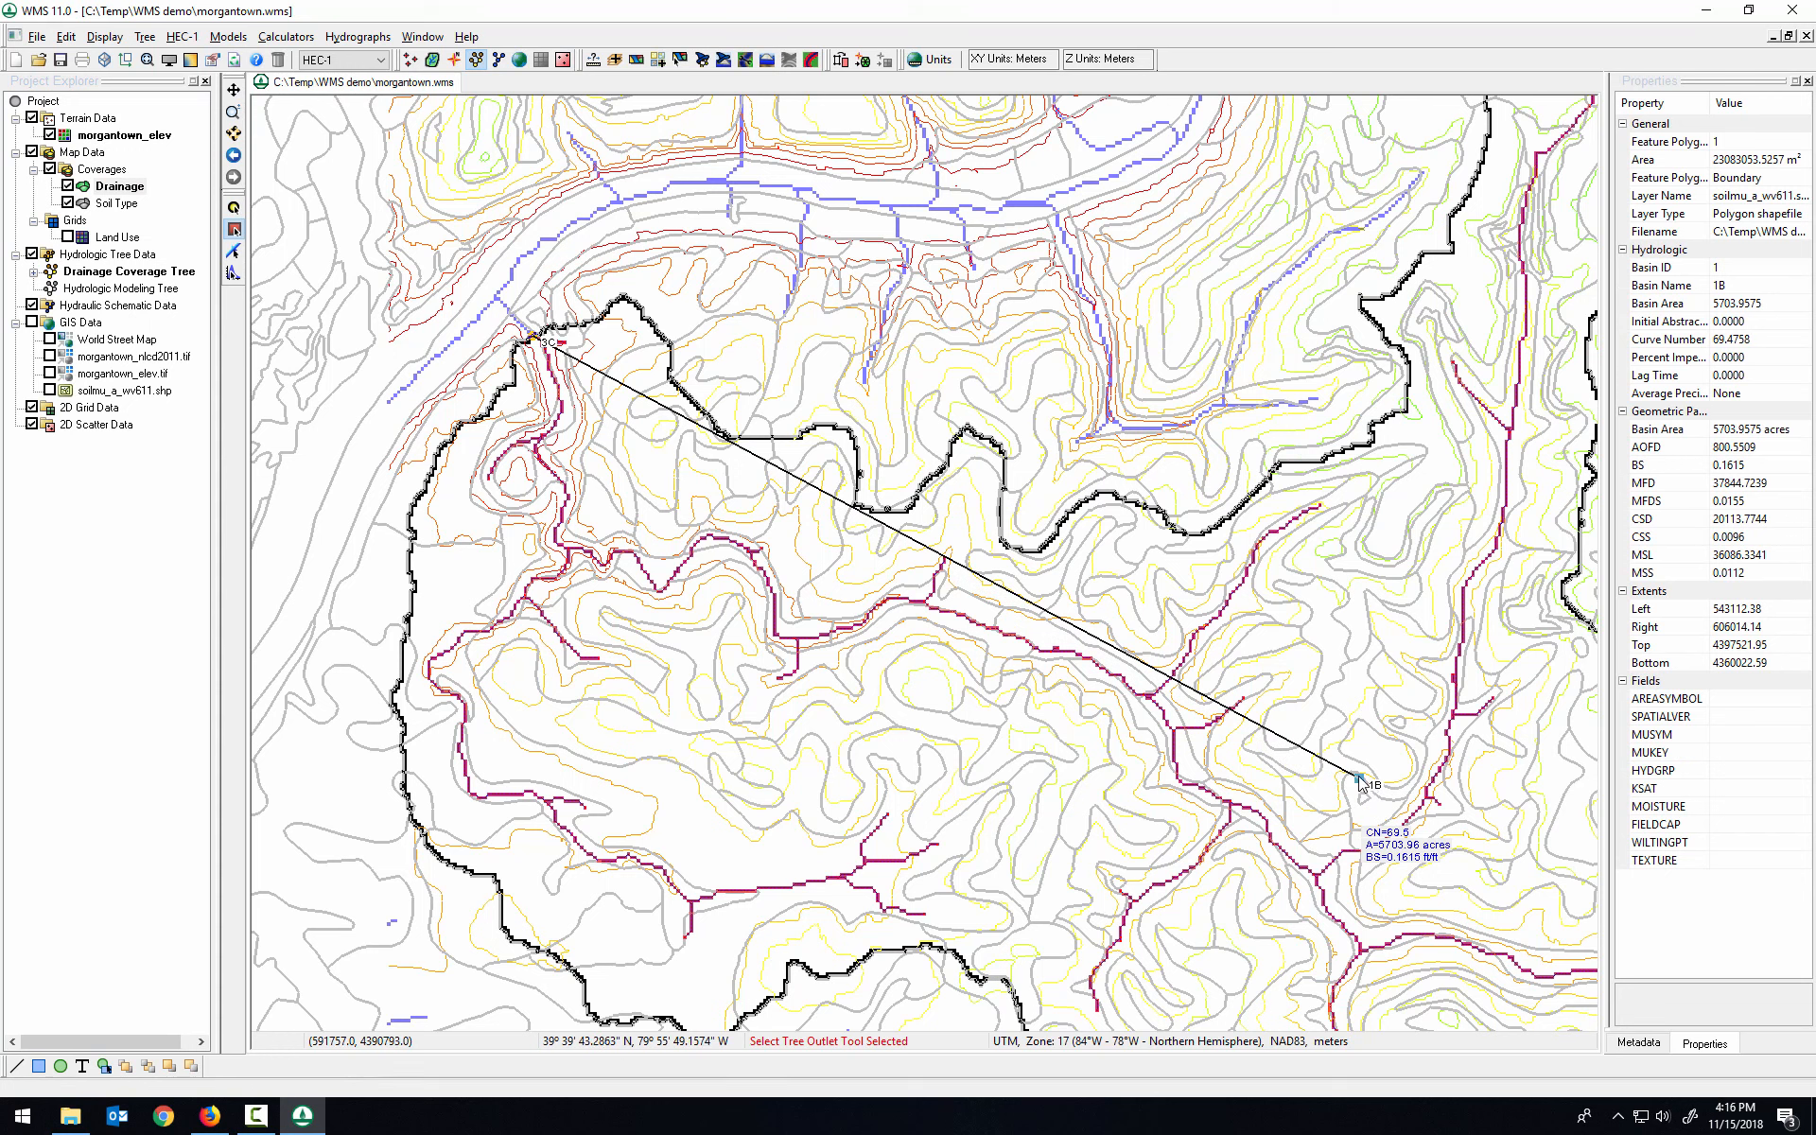
double_click(1360, 781)
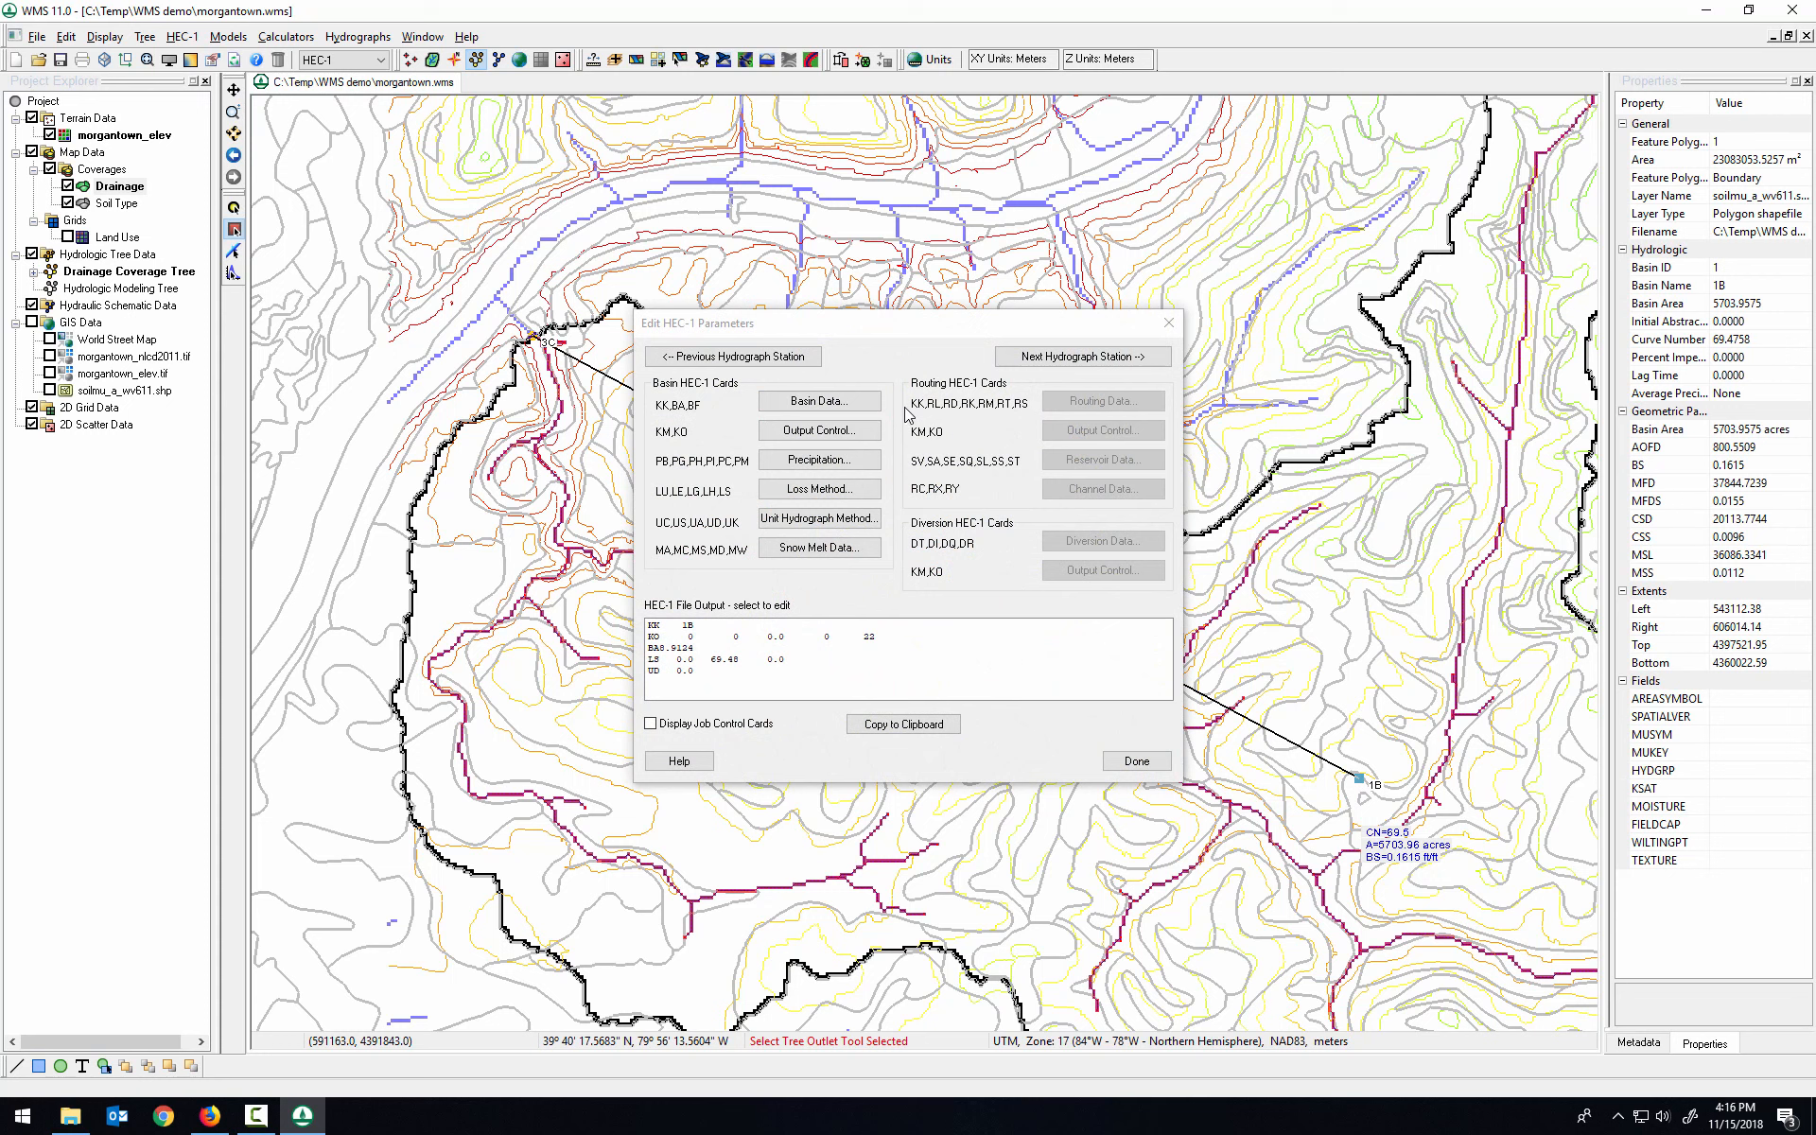
Step: Set the basin's precipitation to Basin average (PB) and fill in the 24-hr, 5 year mean value from online NOAA Atlas 14 data
click(793, 461)
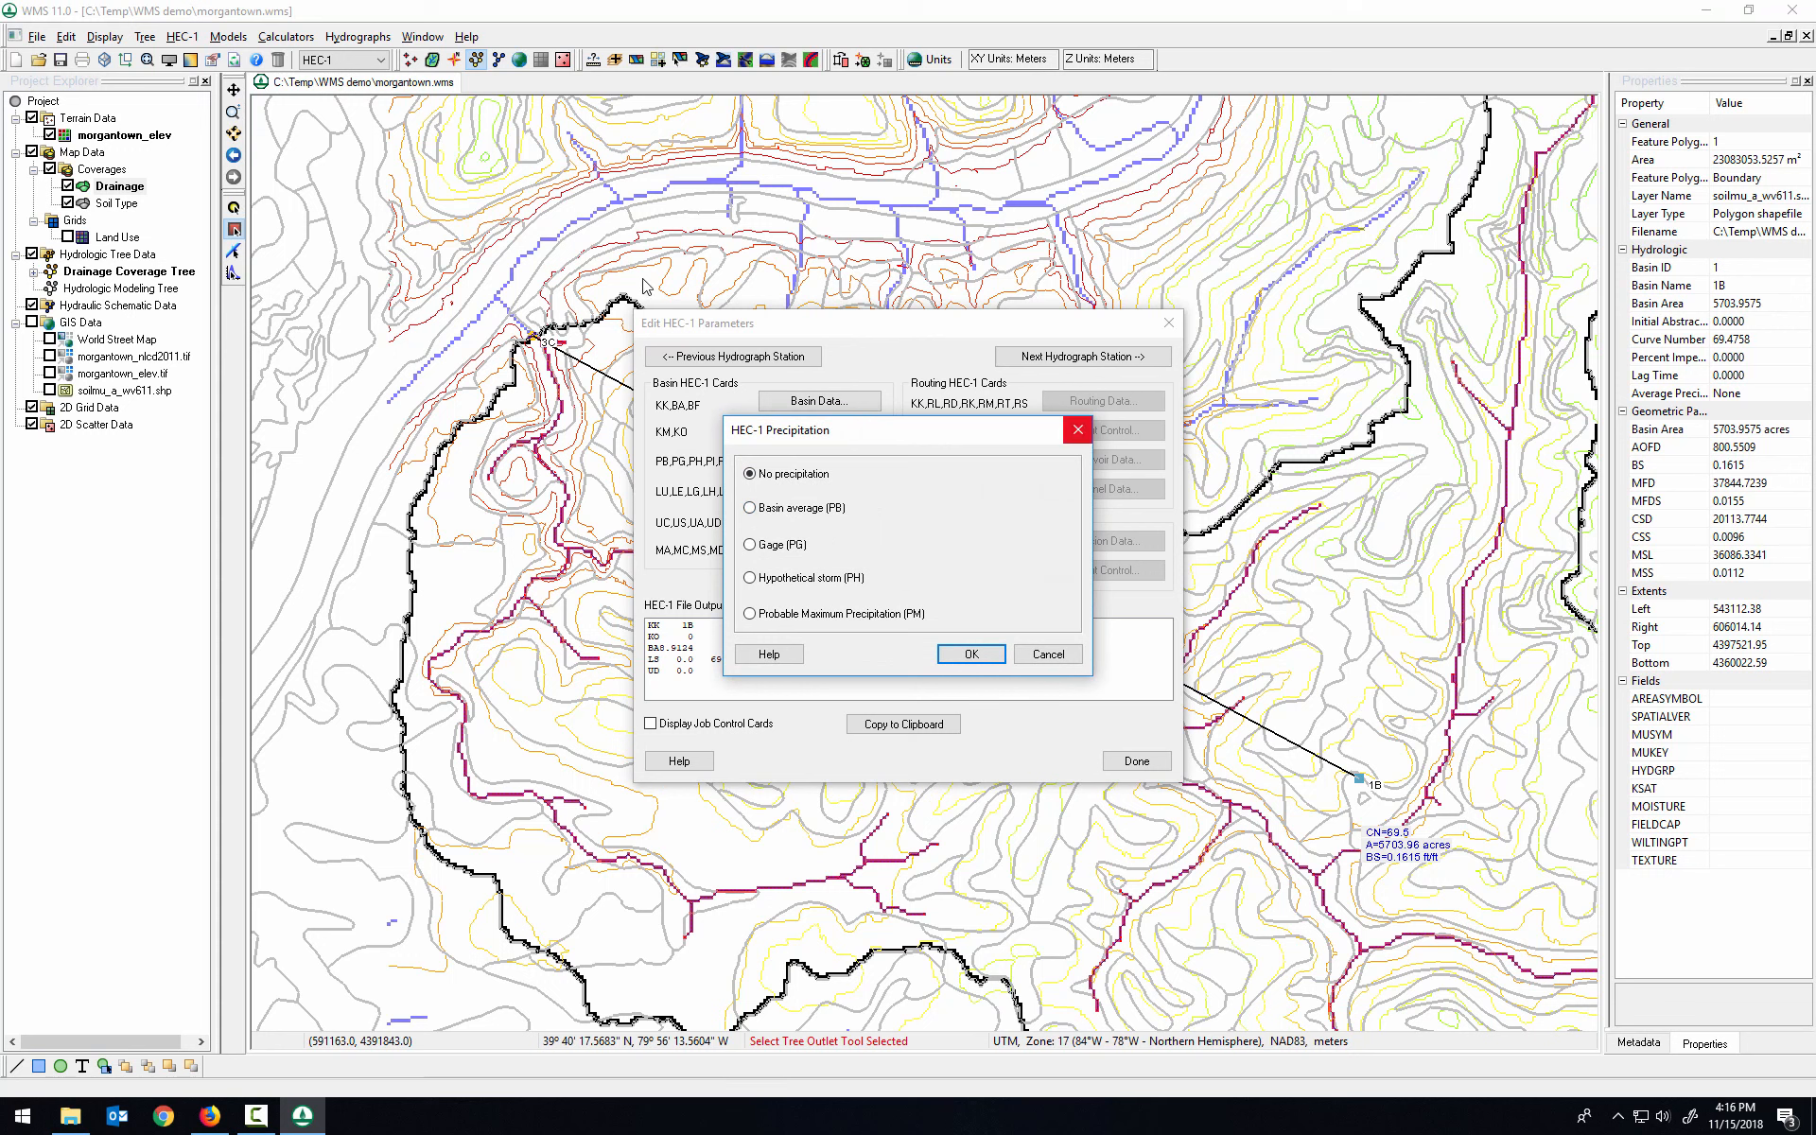
click(809, 511)
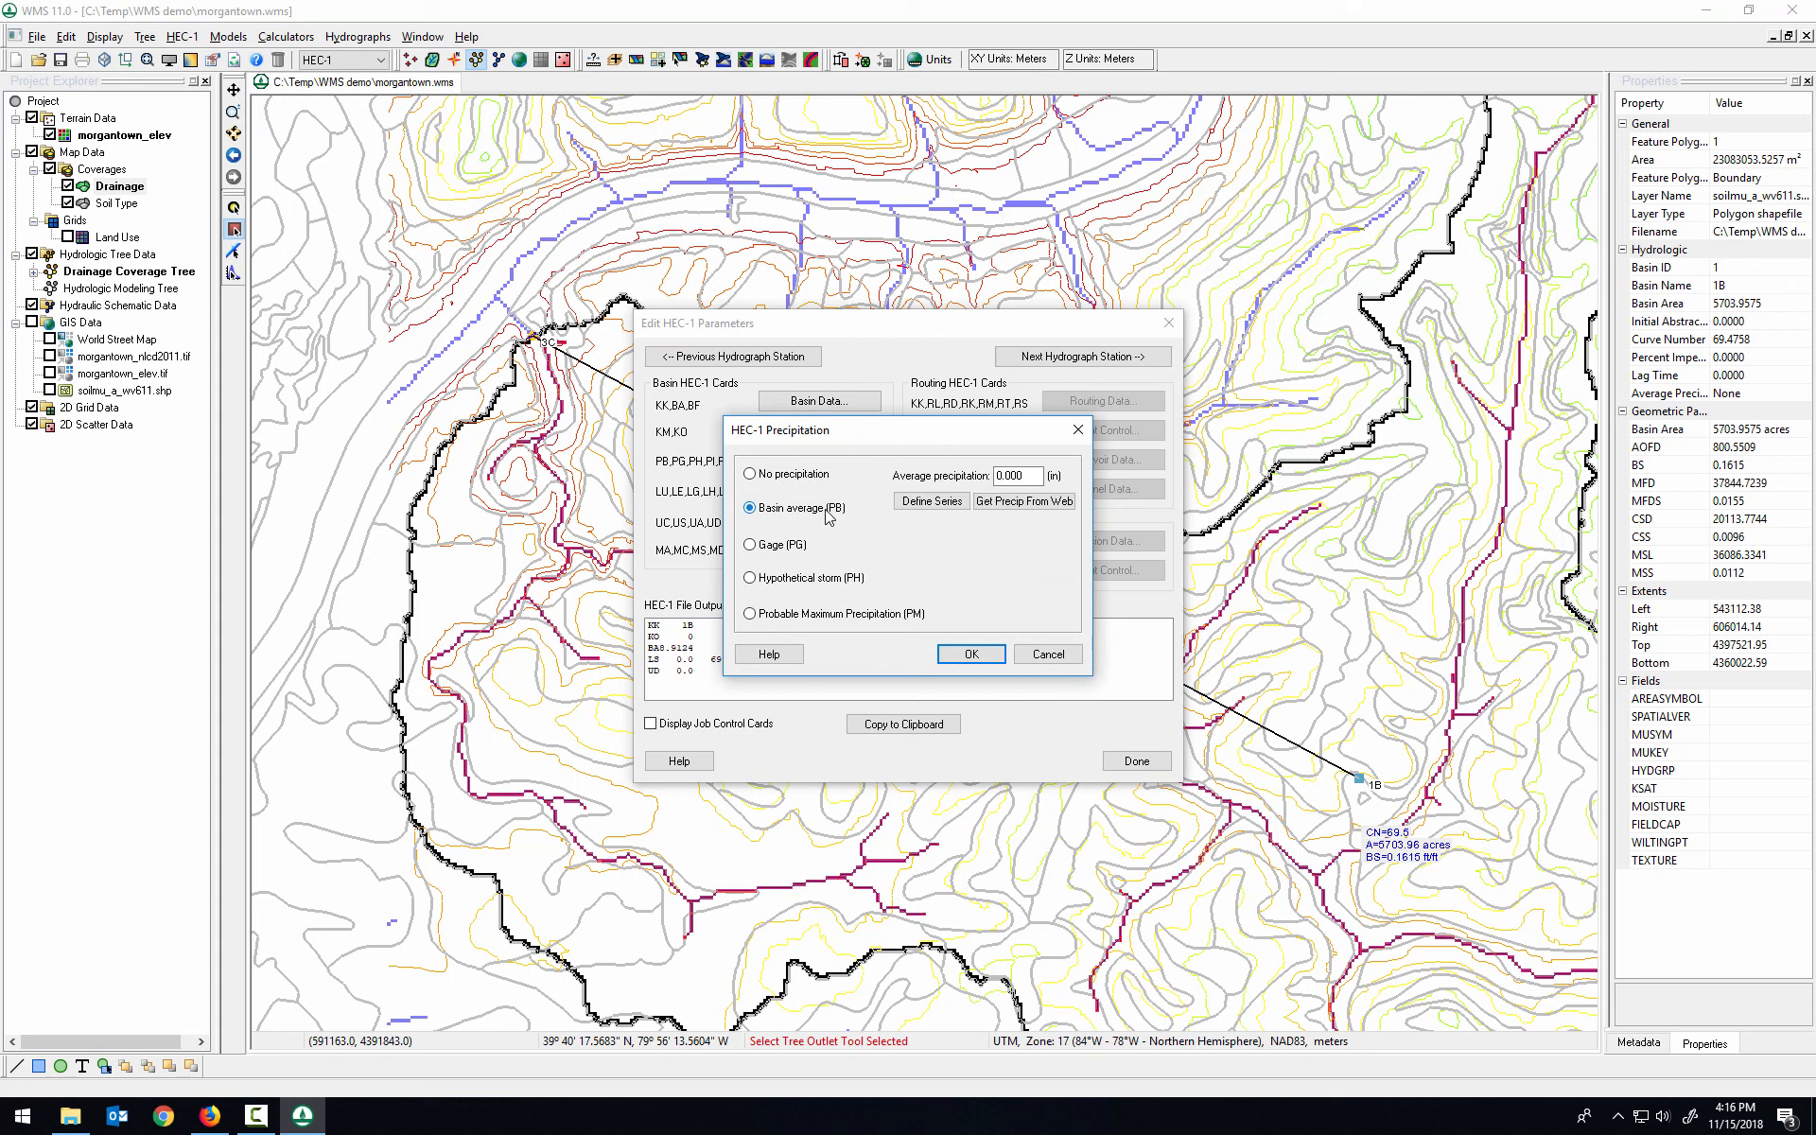
click(1024, 501)
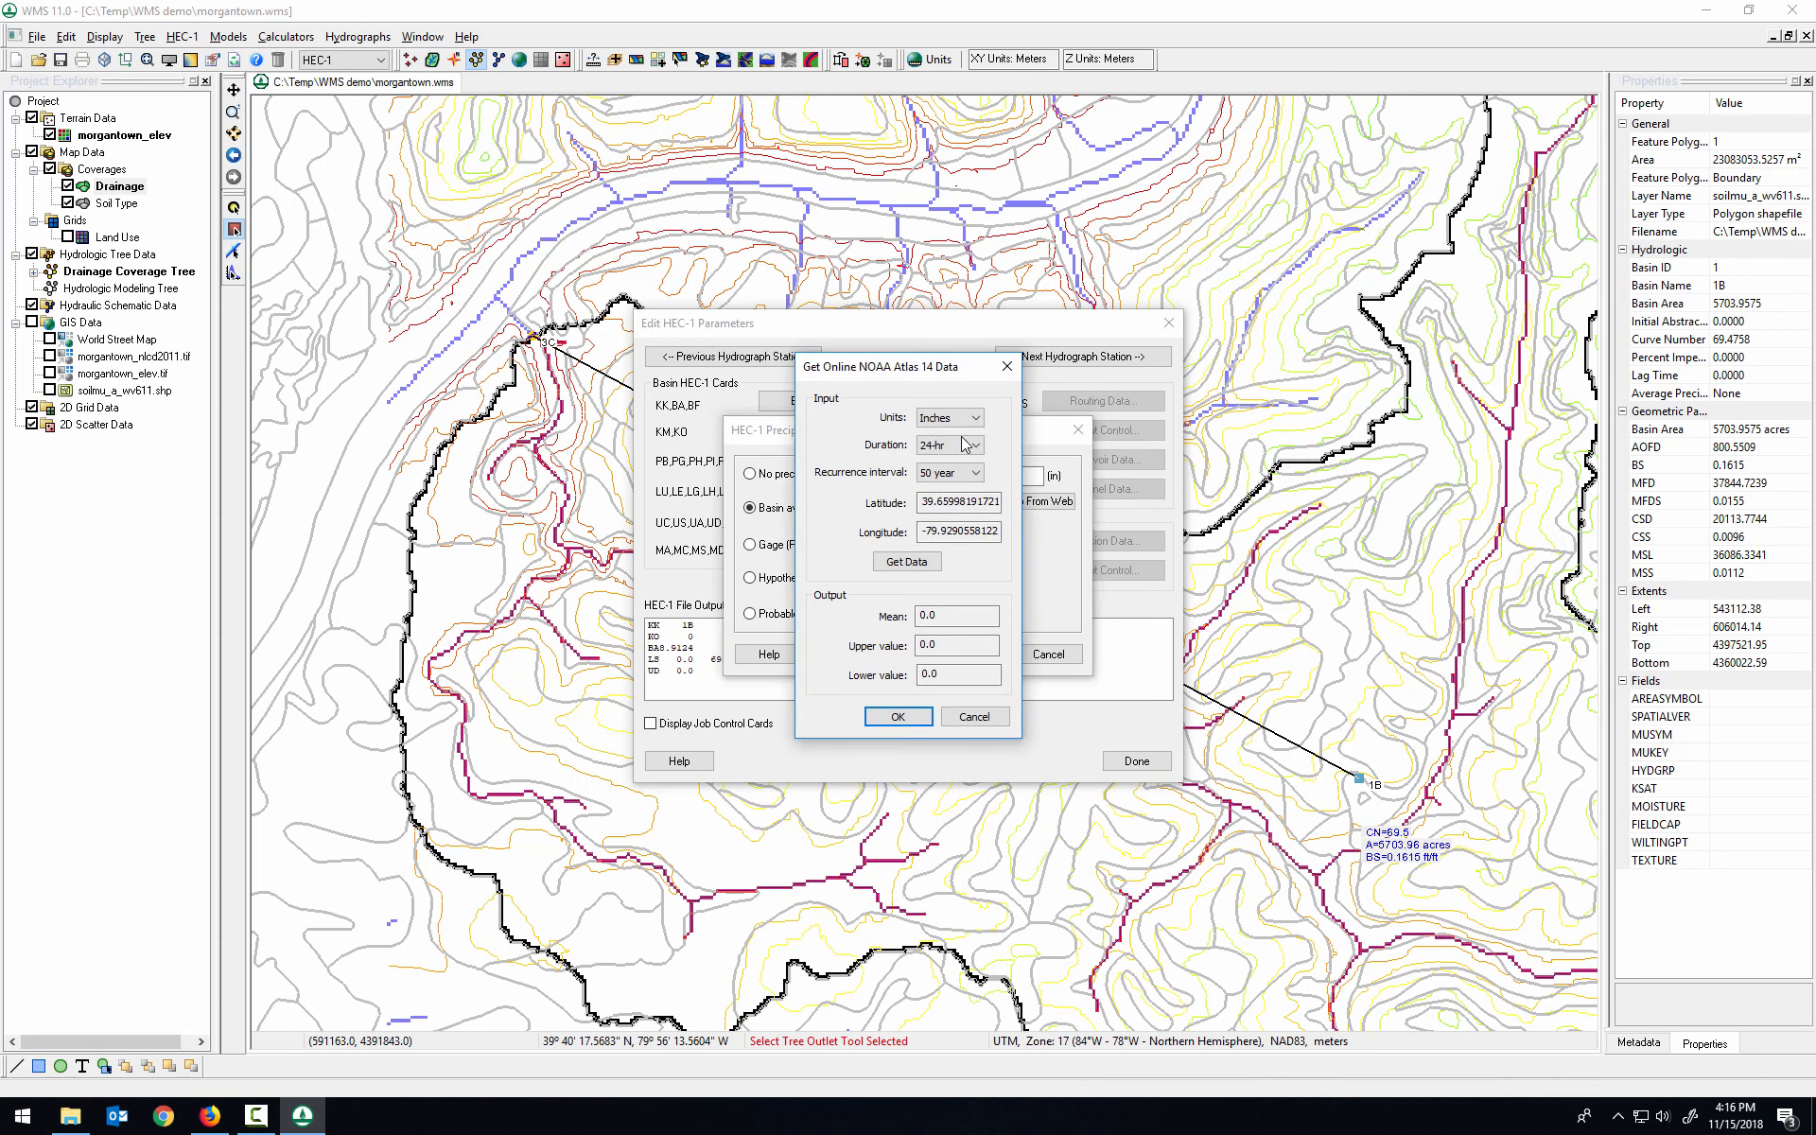
click(938, 474)
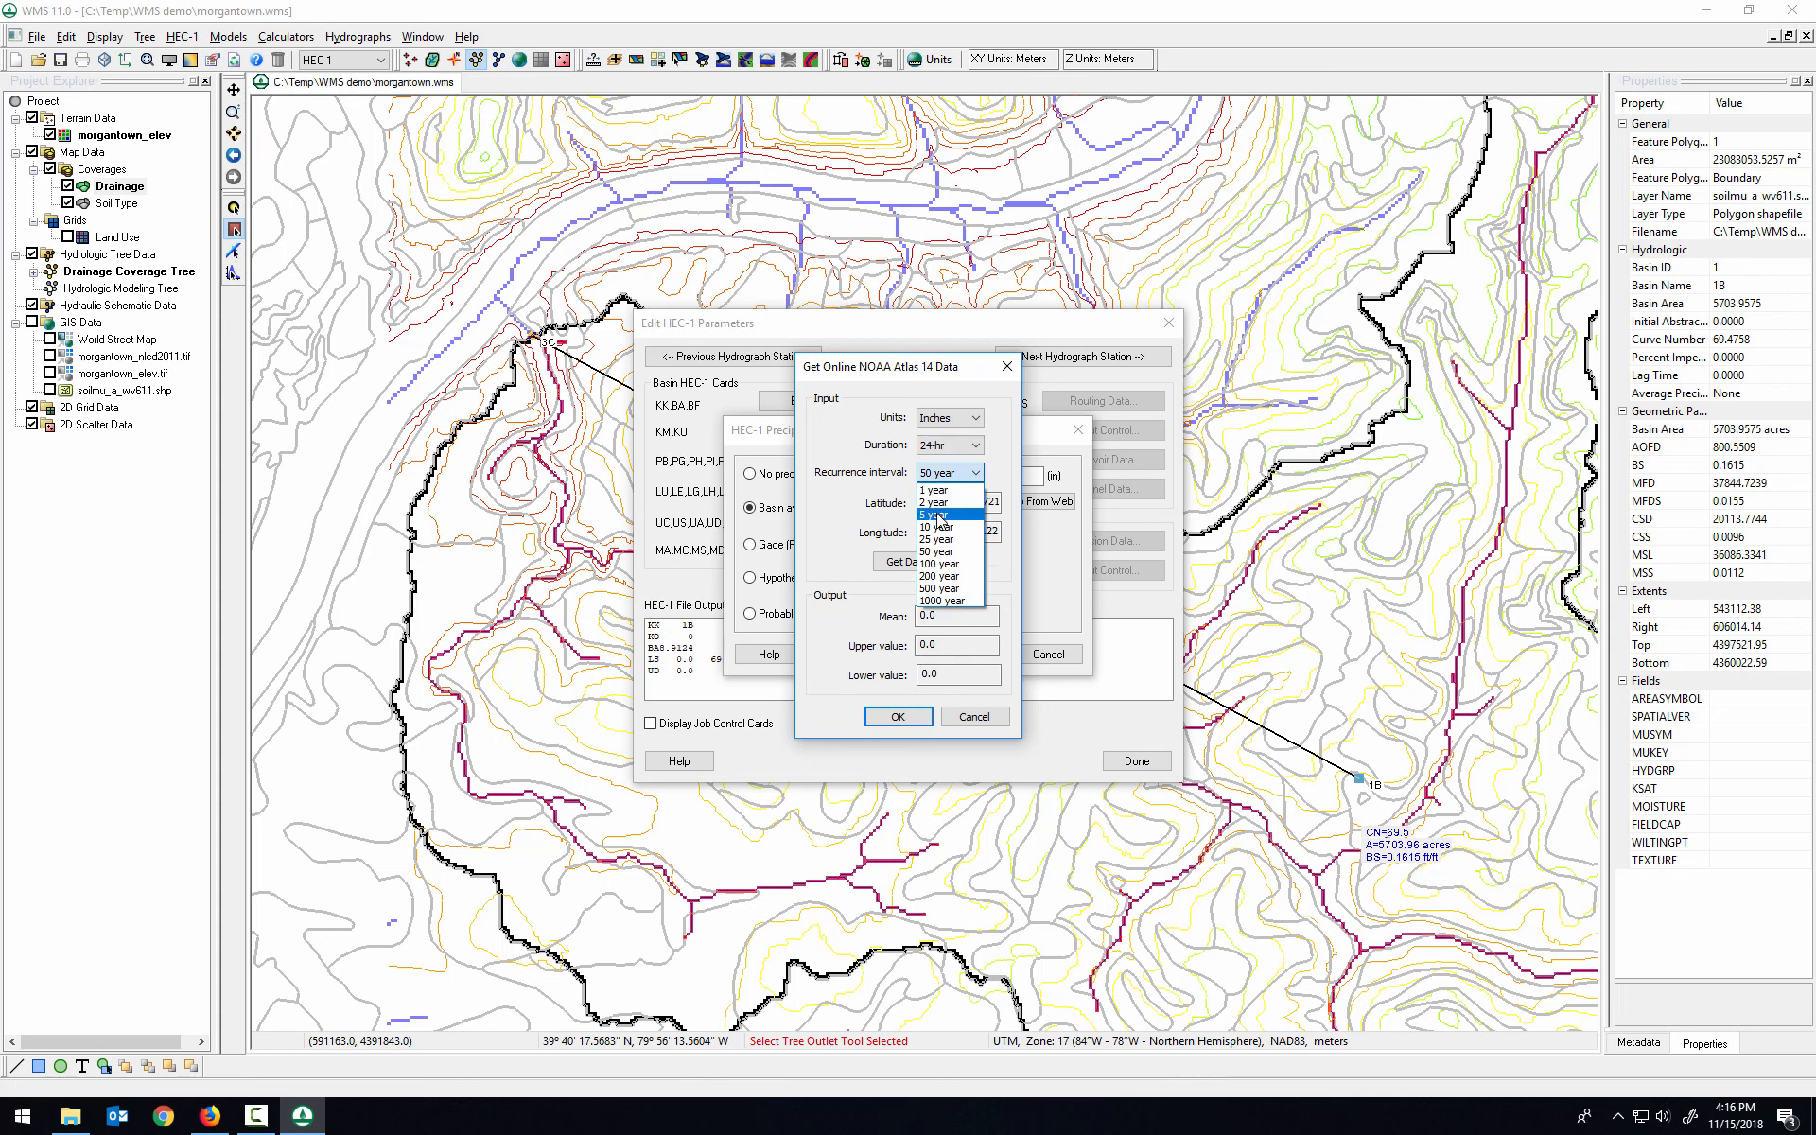
click(937, 516)
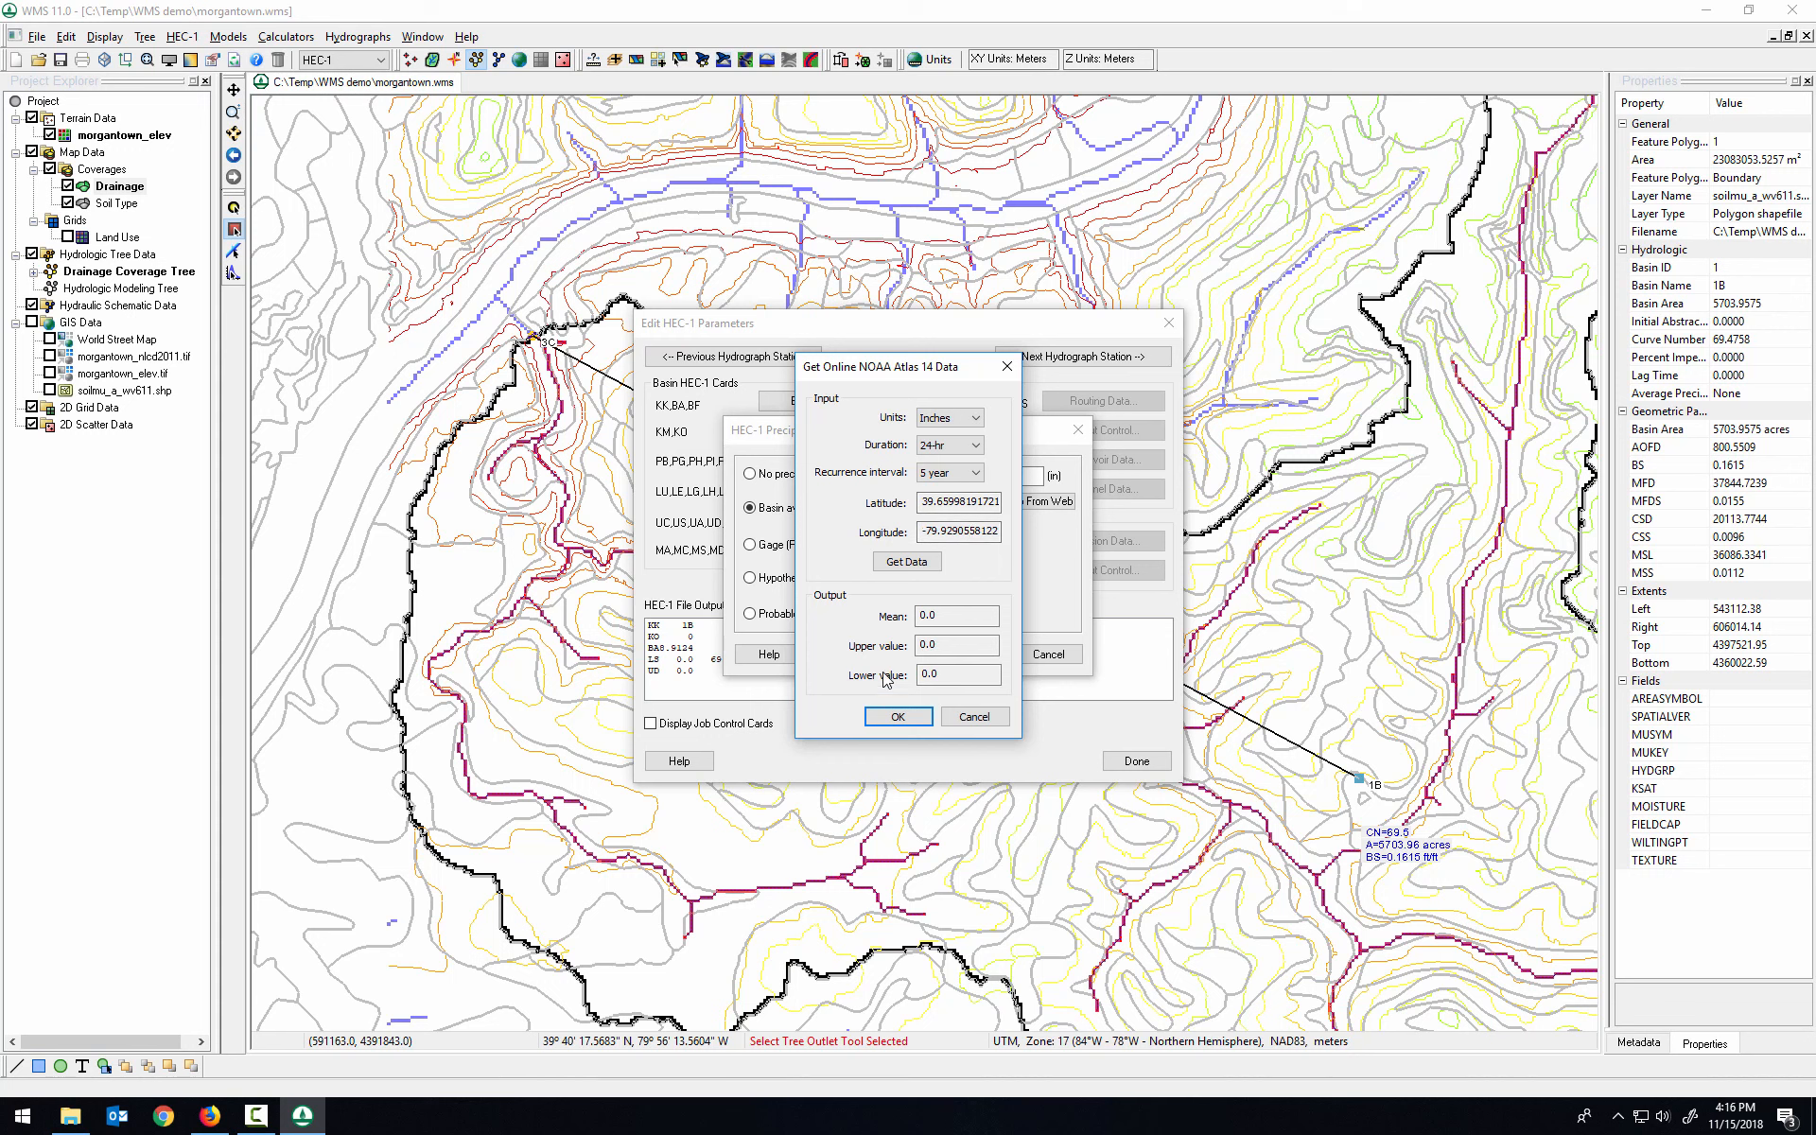
click(923, 566)
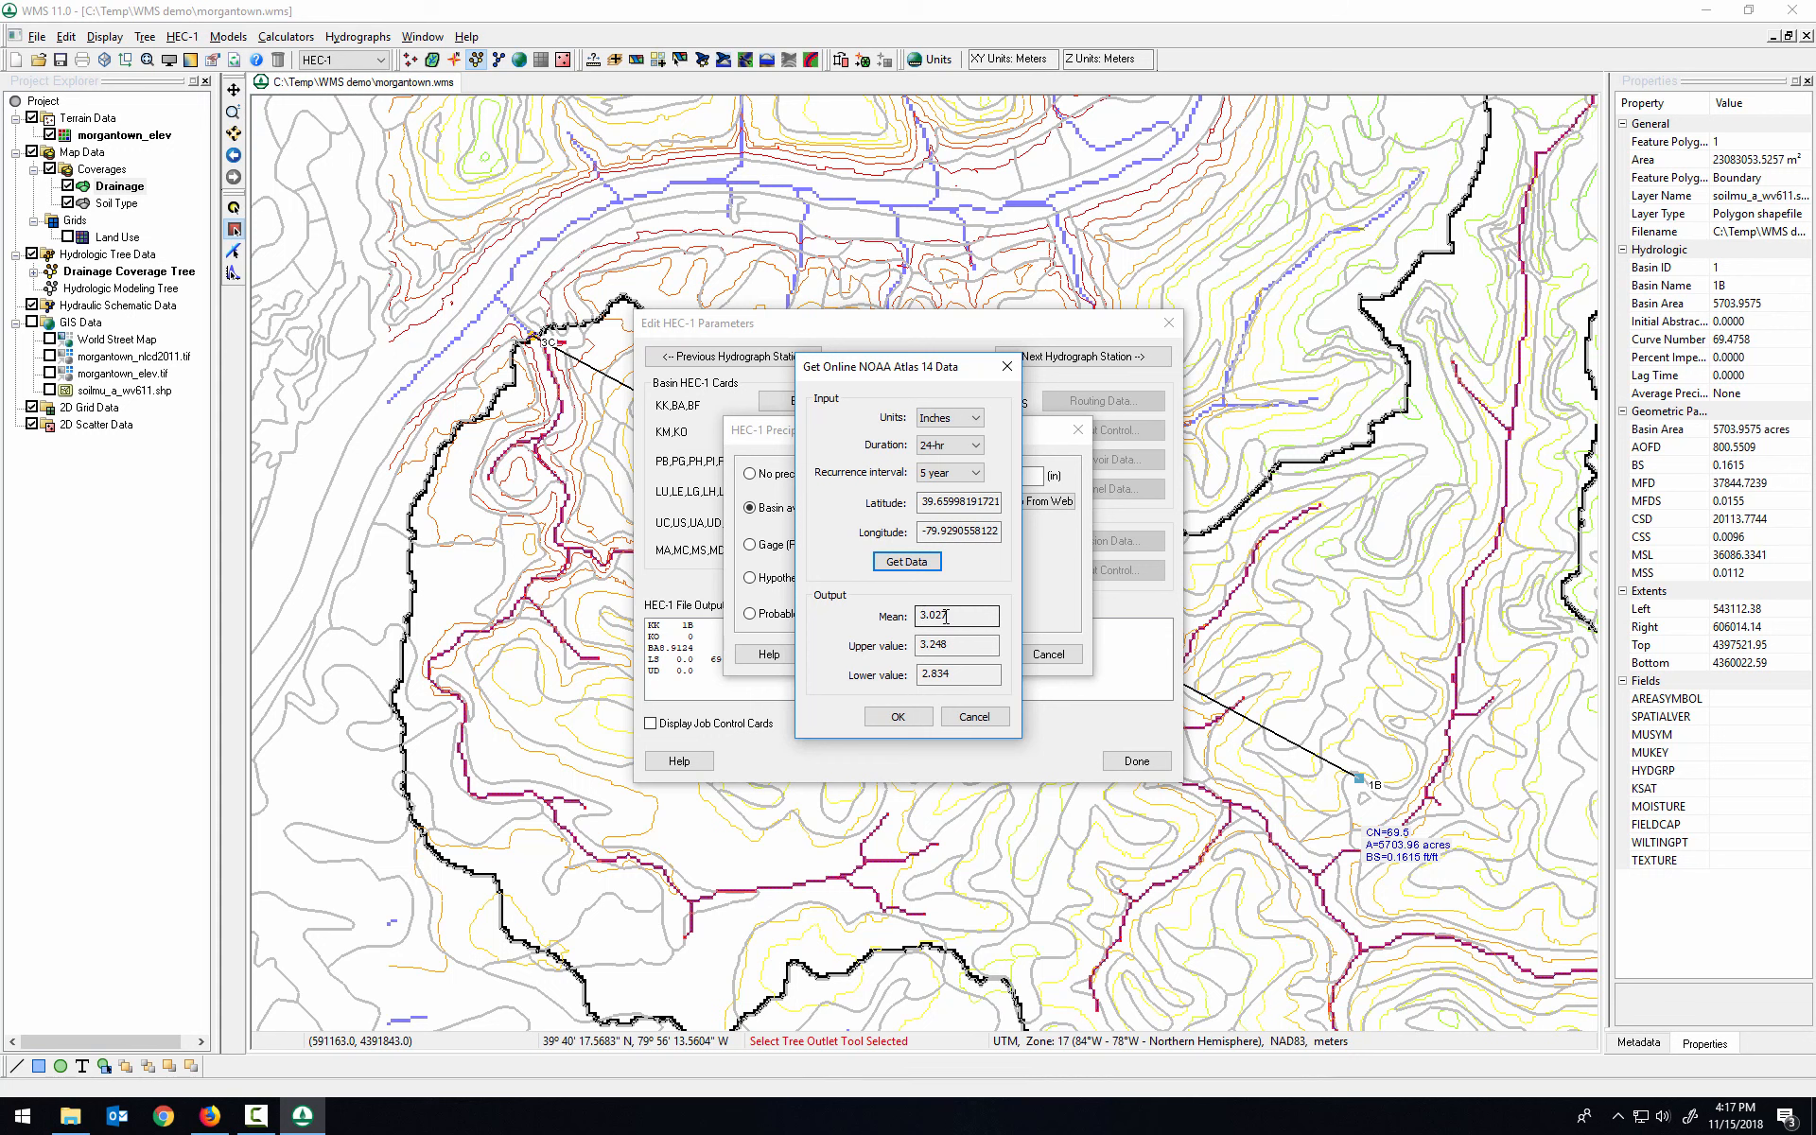
click(898, 716)
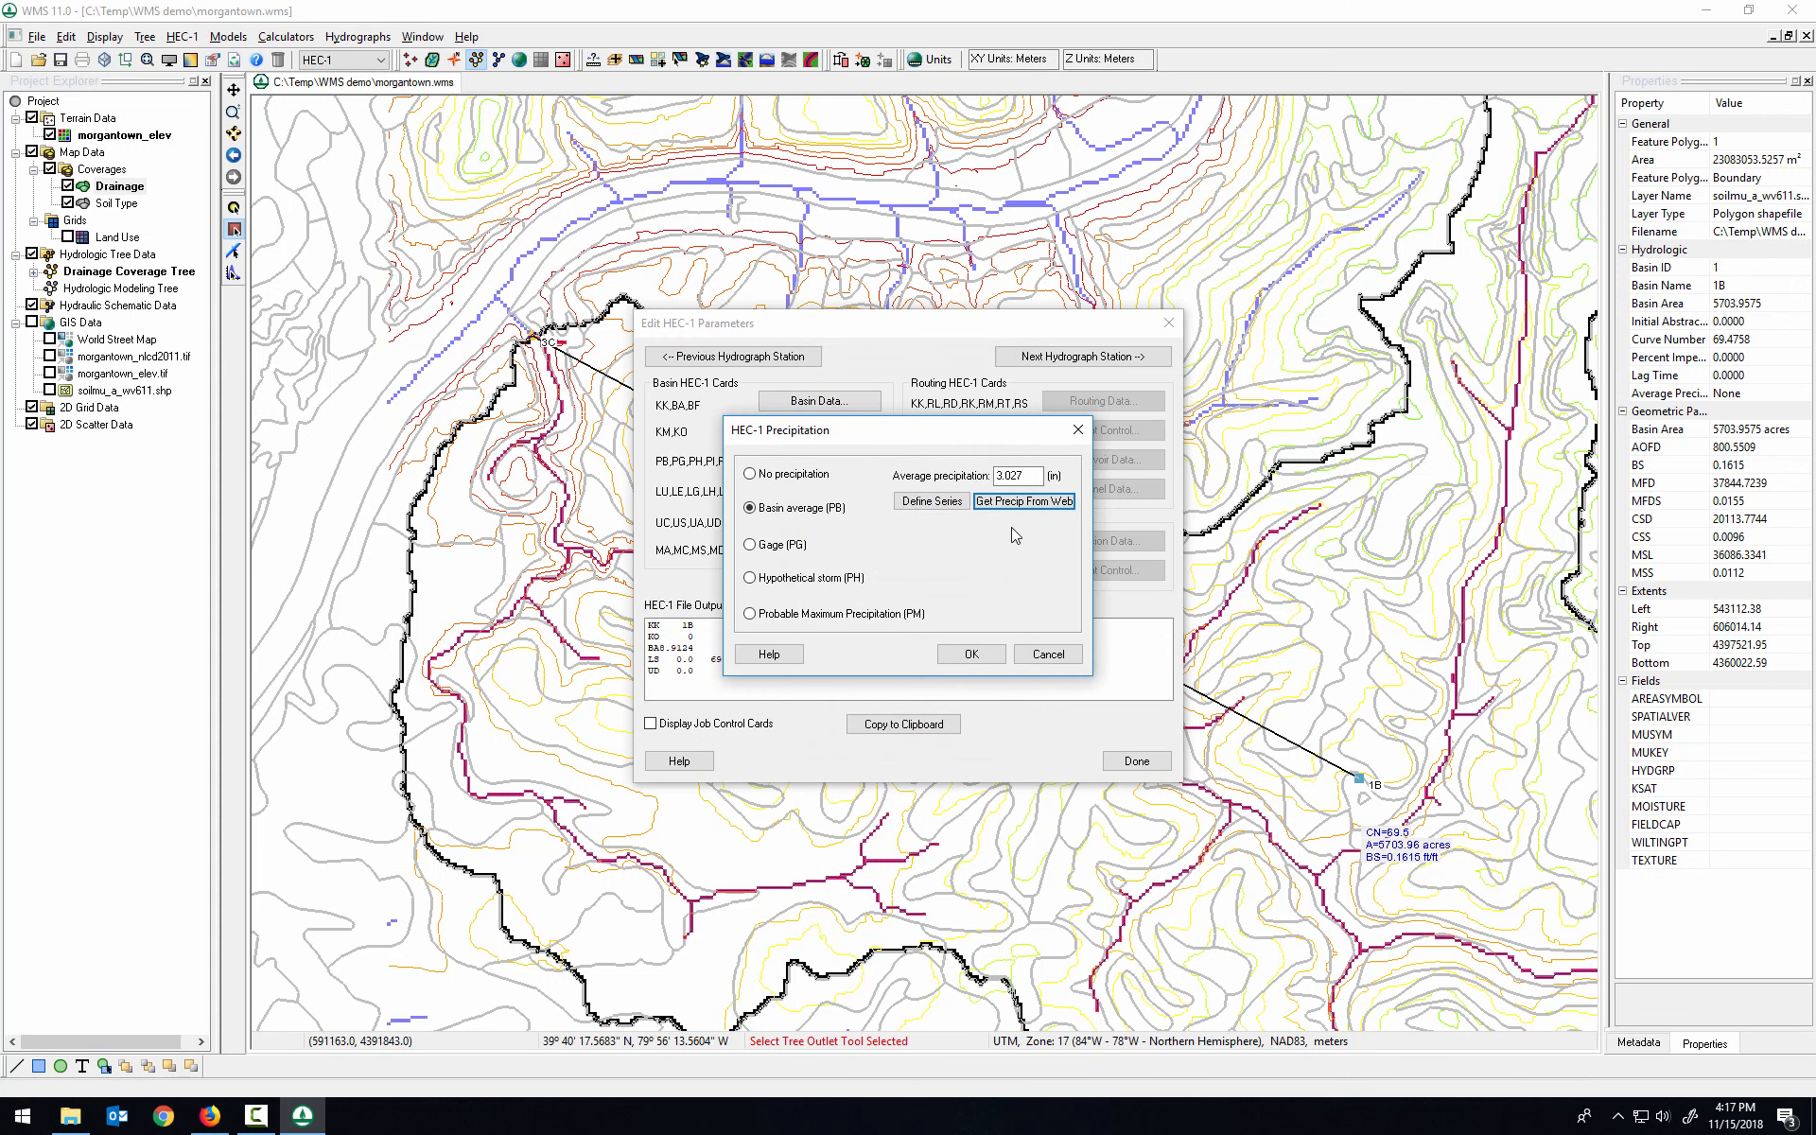
Step: Define the rainfall distribution series as the typeII-24hour curve, look through its values, and accept the HEC-1 precipitation settings
click(922, 504)
click(1022, 677)
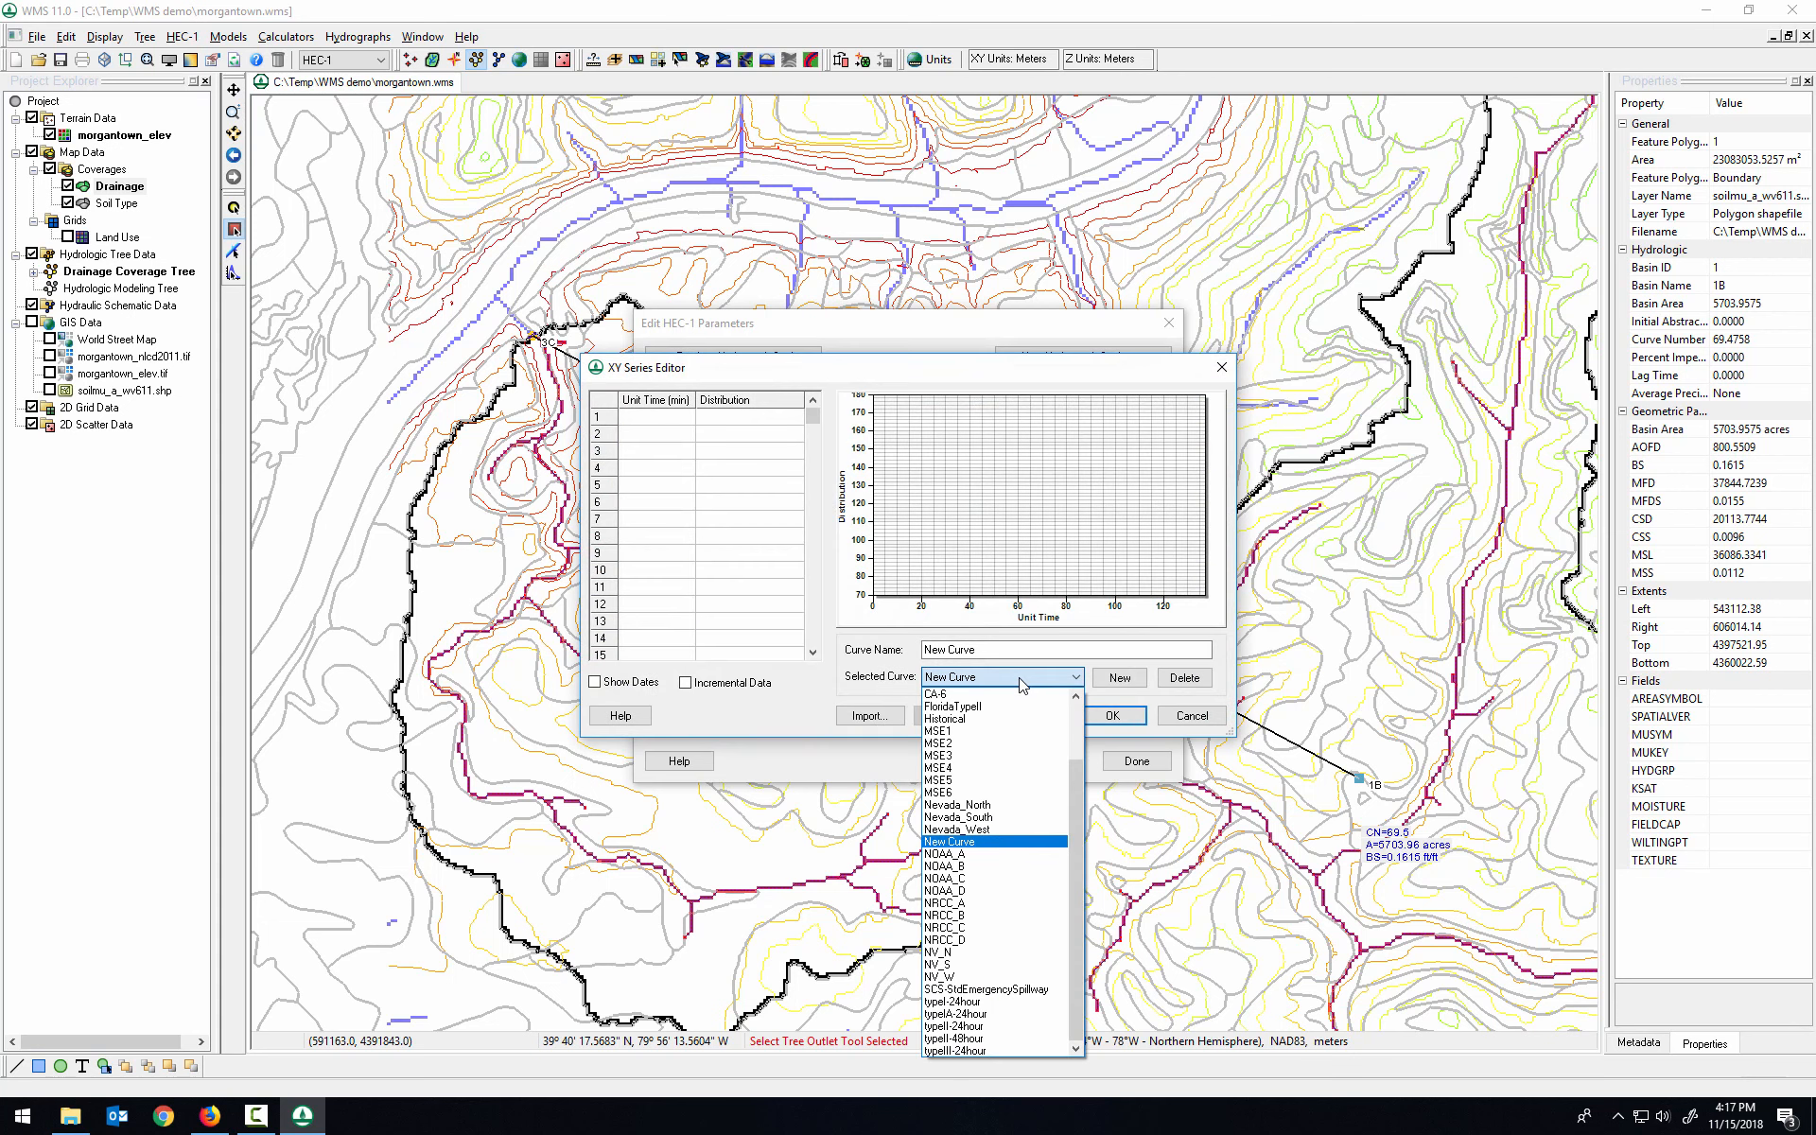
click(992, 1026)
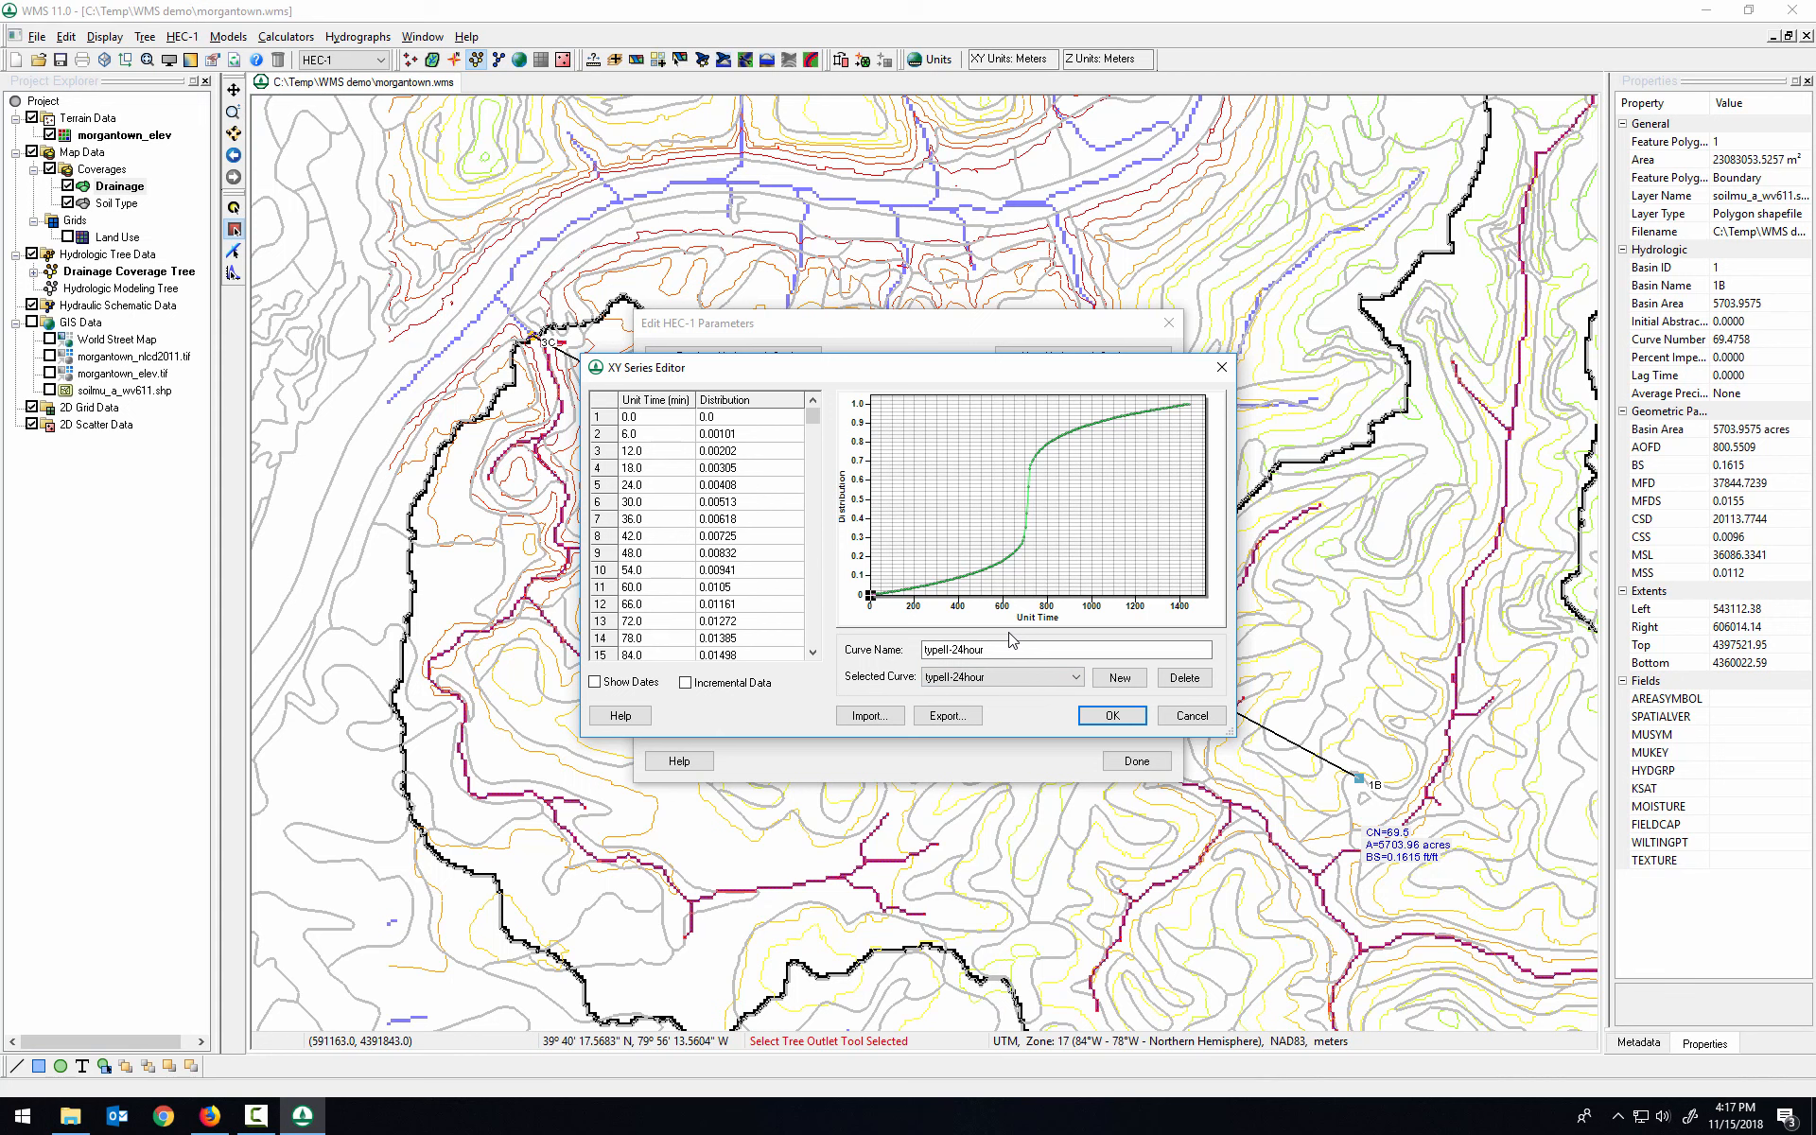
drag(812, 416, 804, 565)
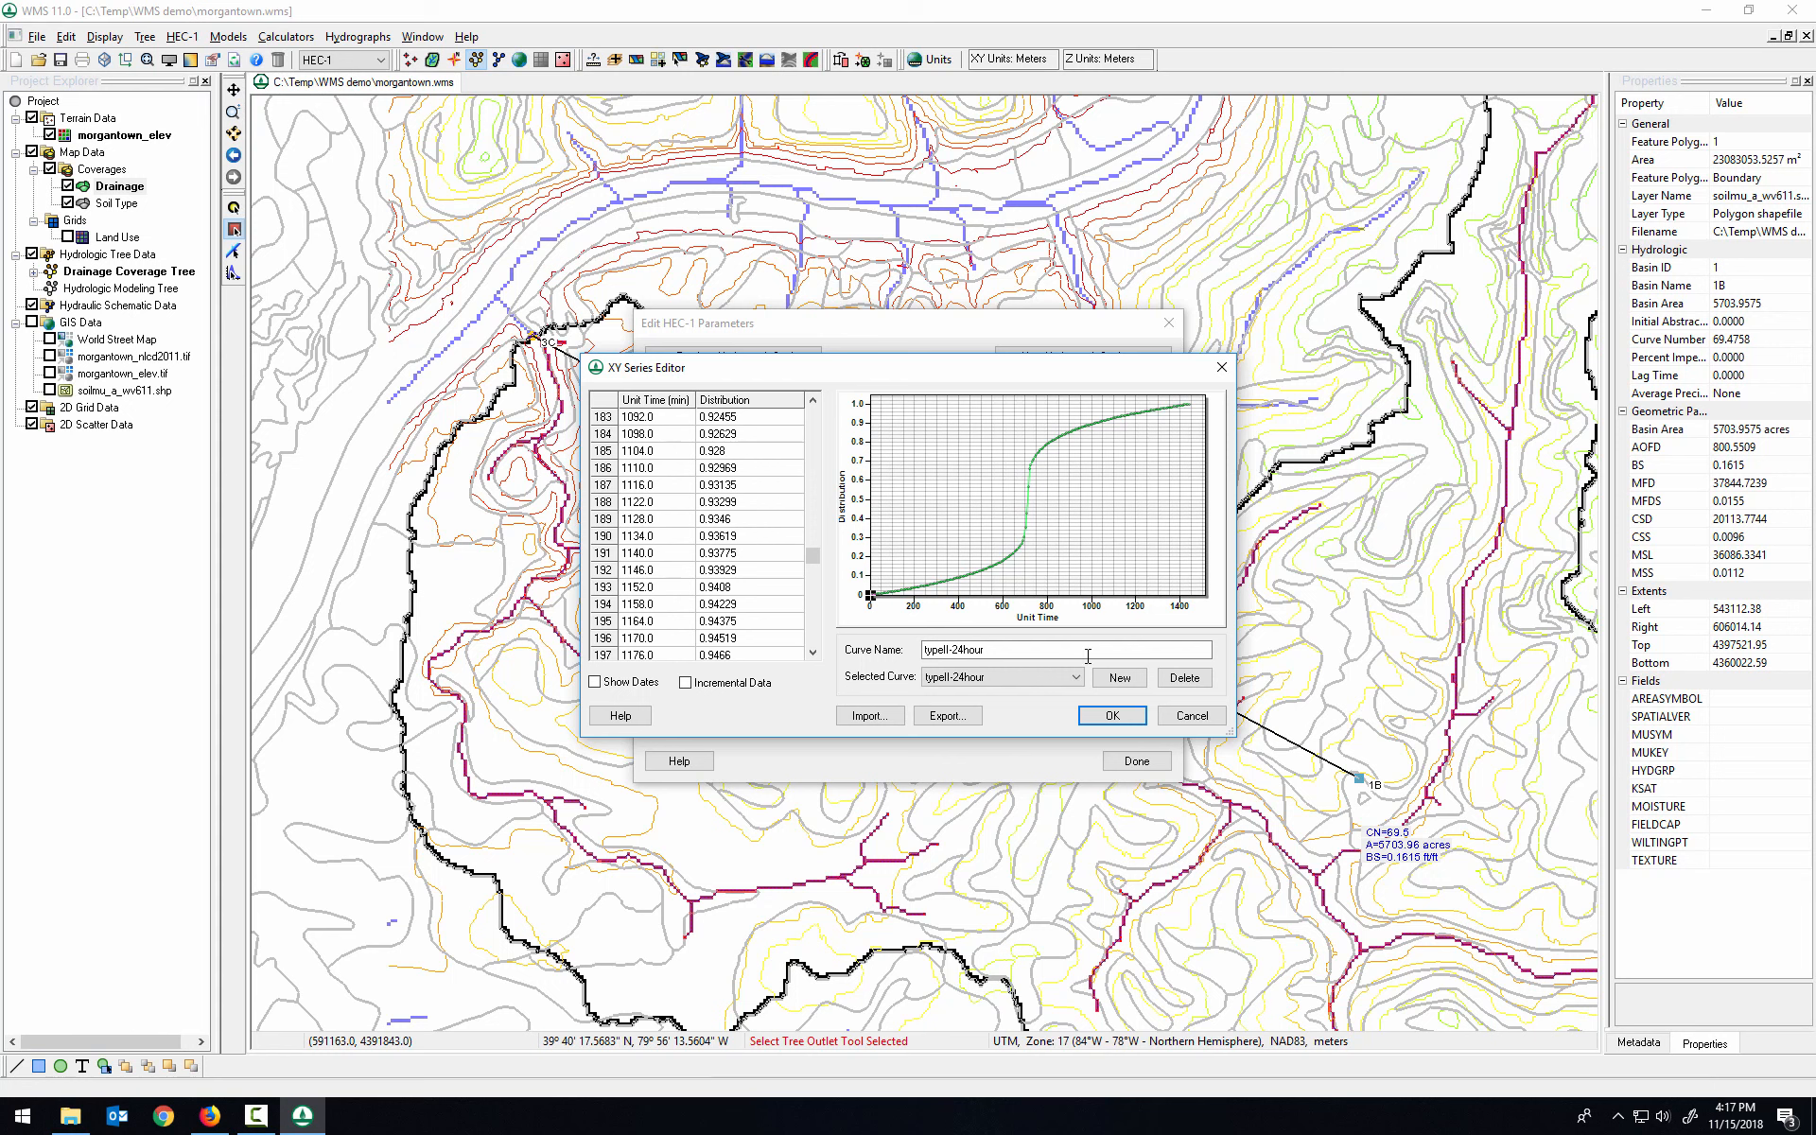
click(1114, 711)
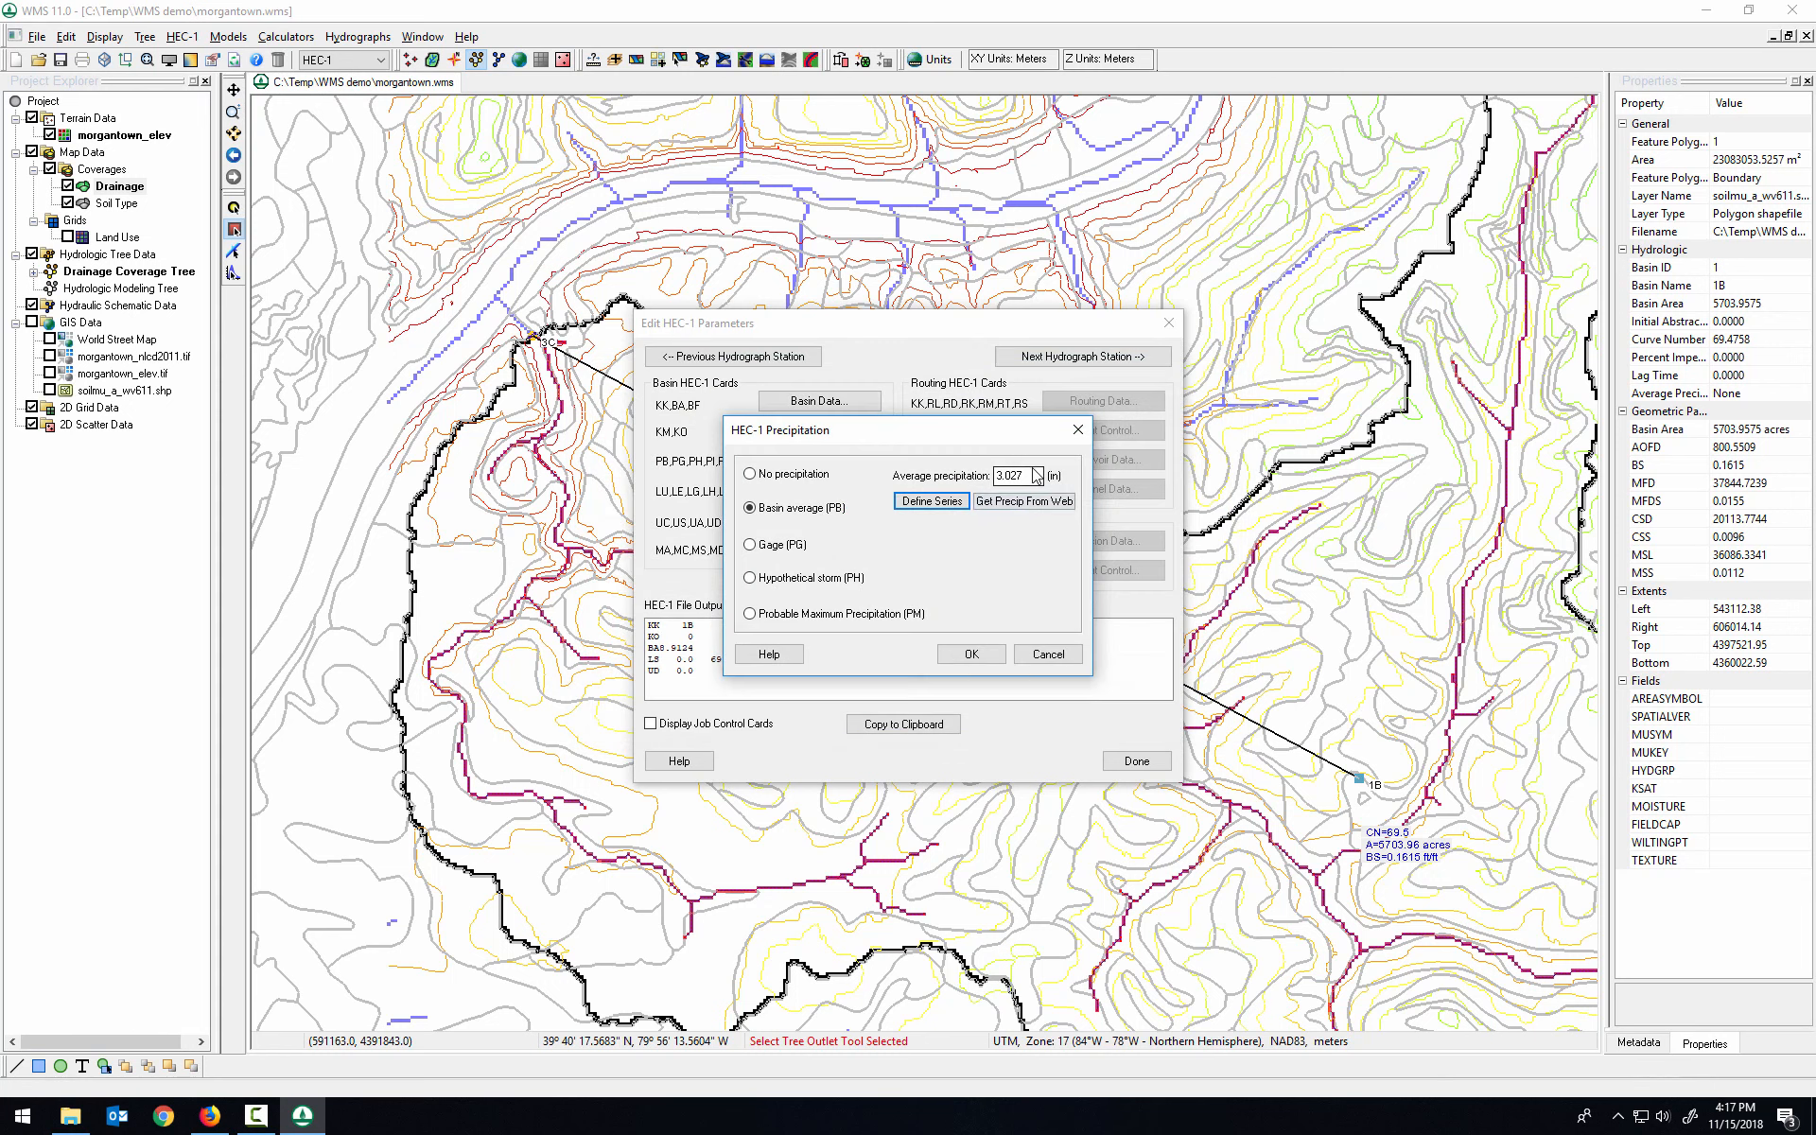
click(972, 655)
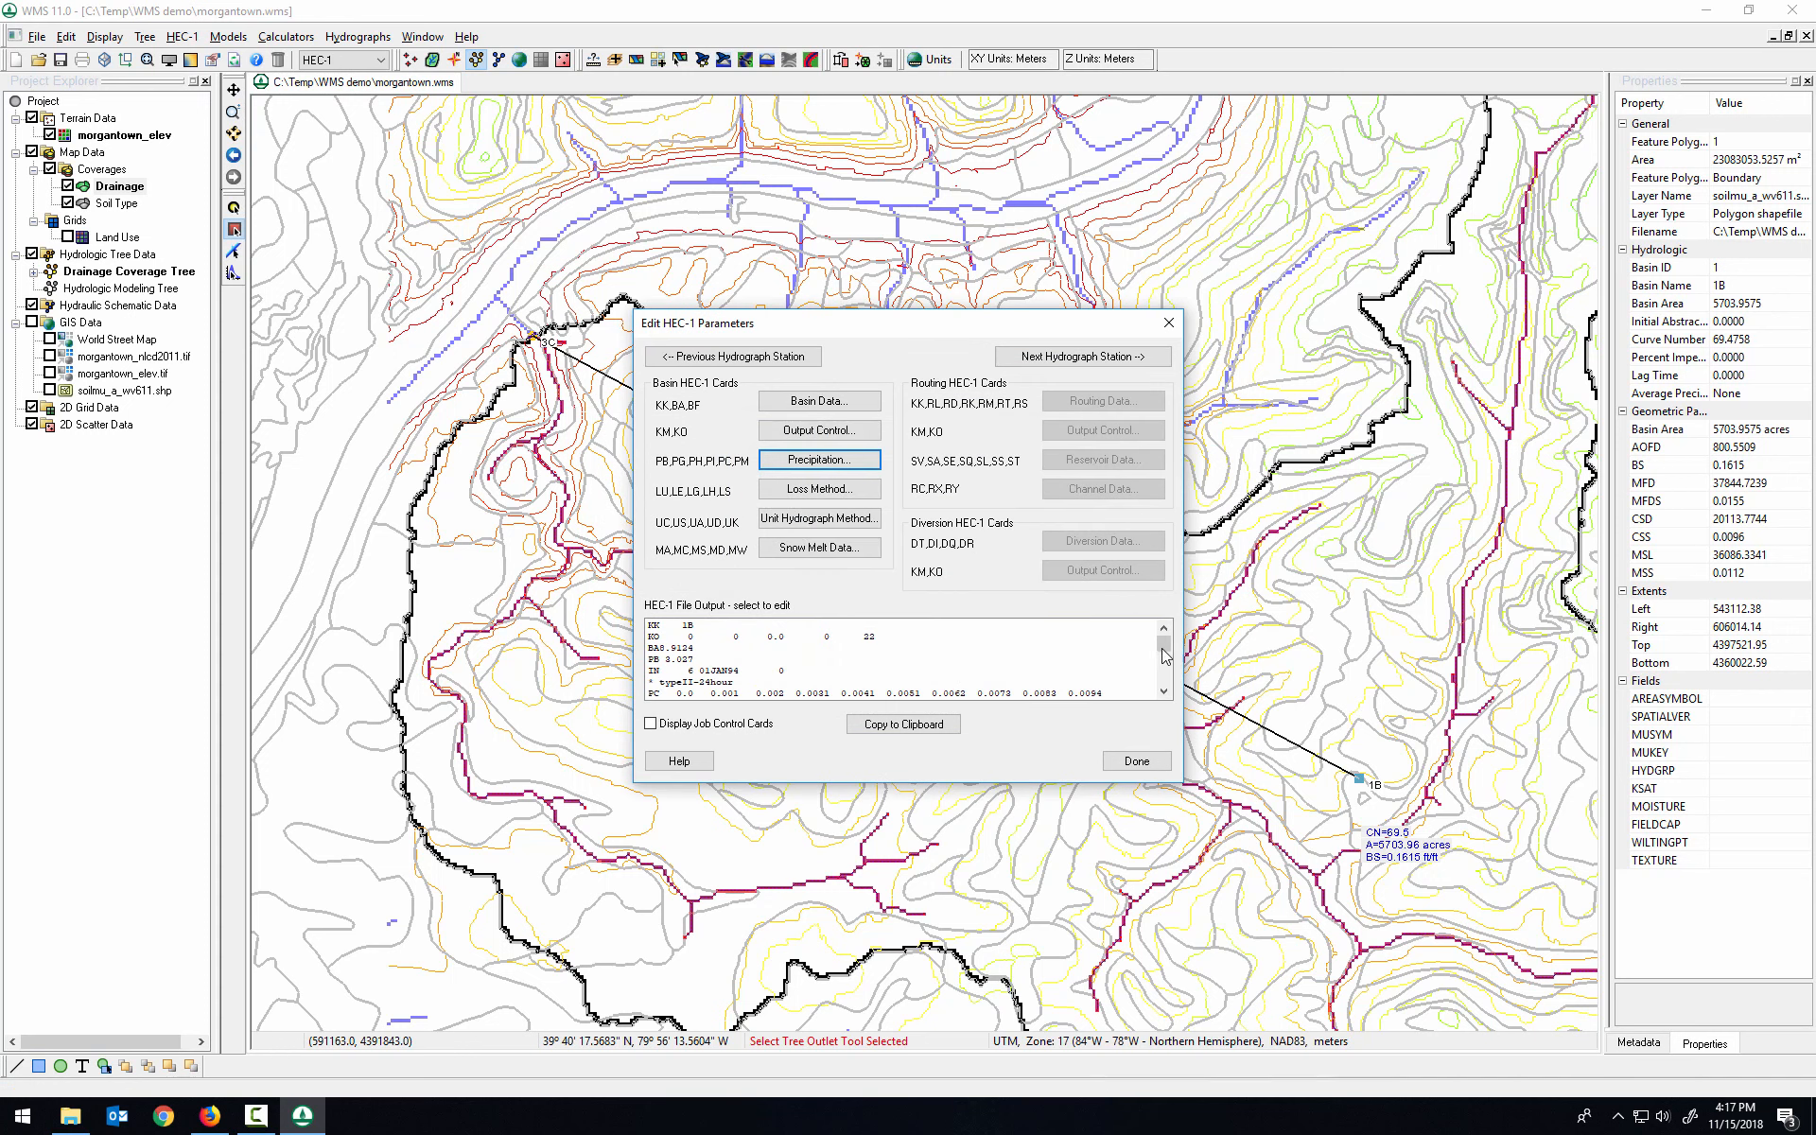
Step: Review the HEC-1 file output and the SCS curve number loss method settings of basin 1B
mouse_move(1164, 639)
mouse_down()
mouse_move(1171, 685)
mouse_move(1173, 647)
mouse_up()
click(820, 488)
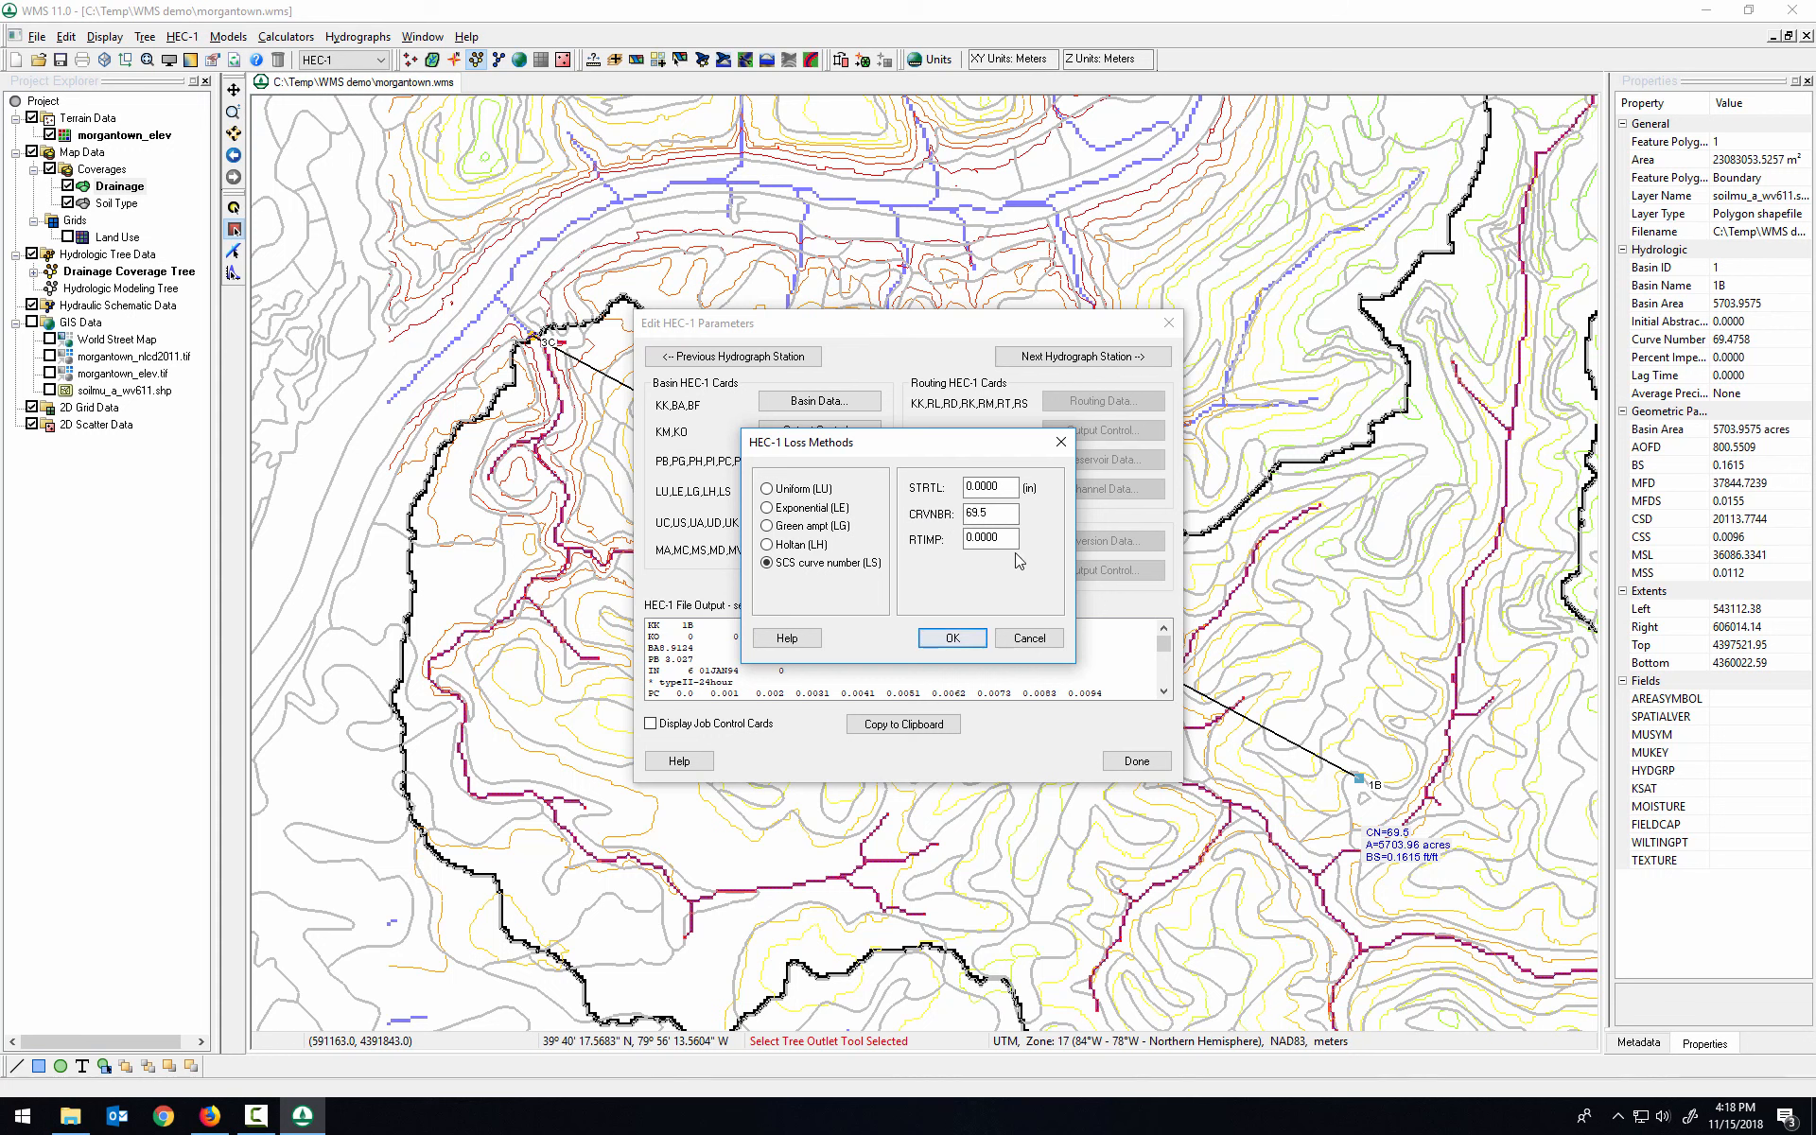
click(953, 637)
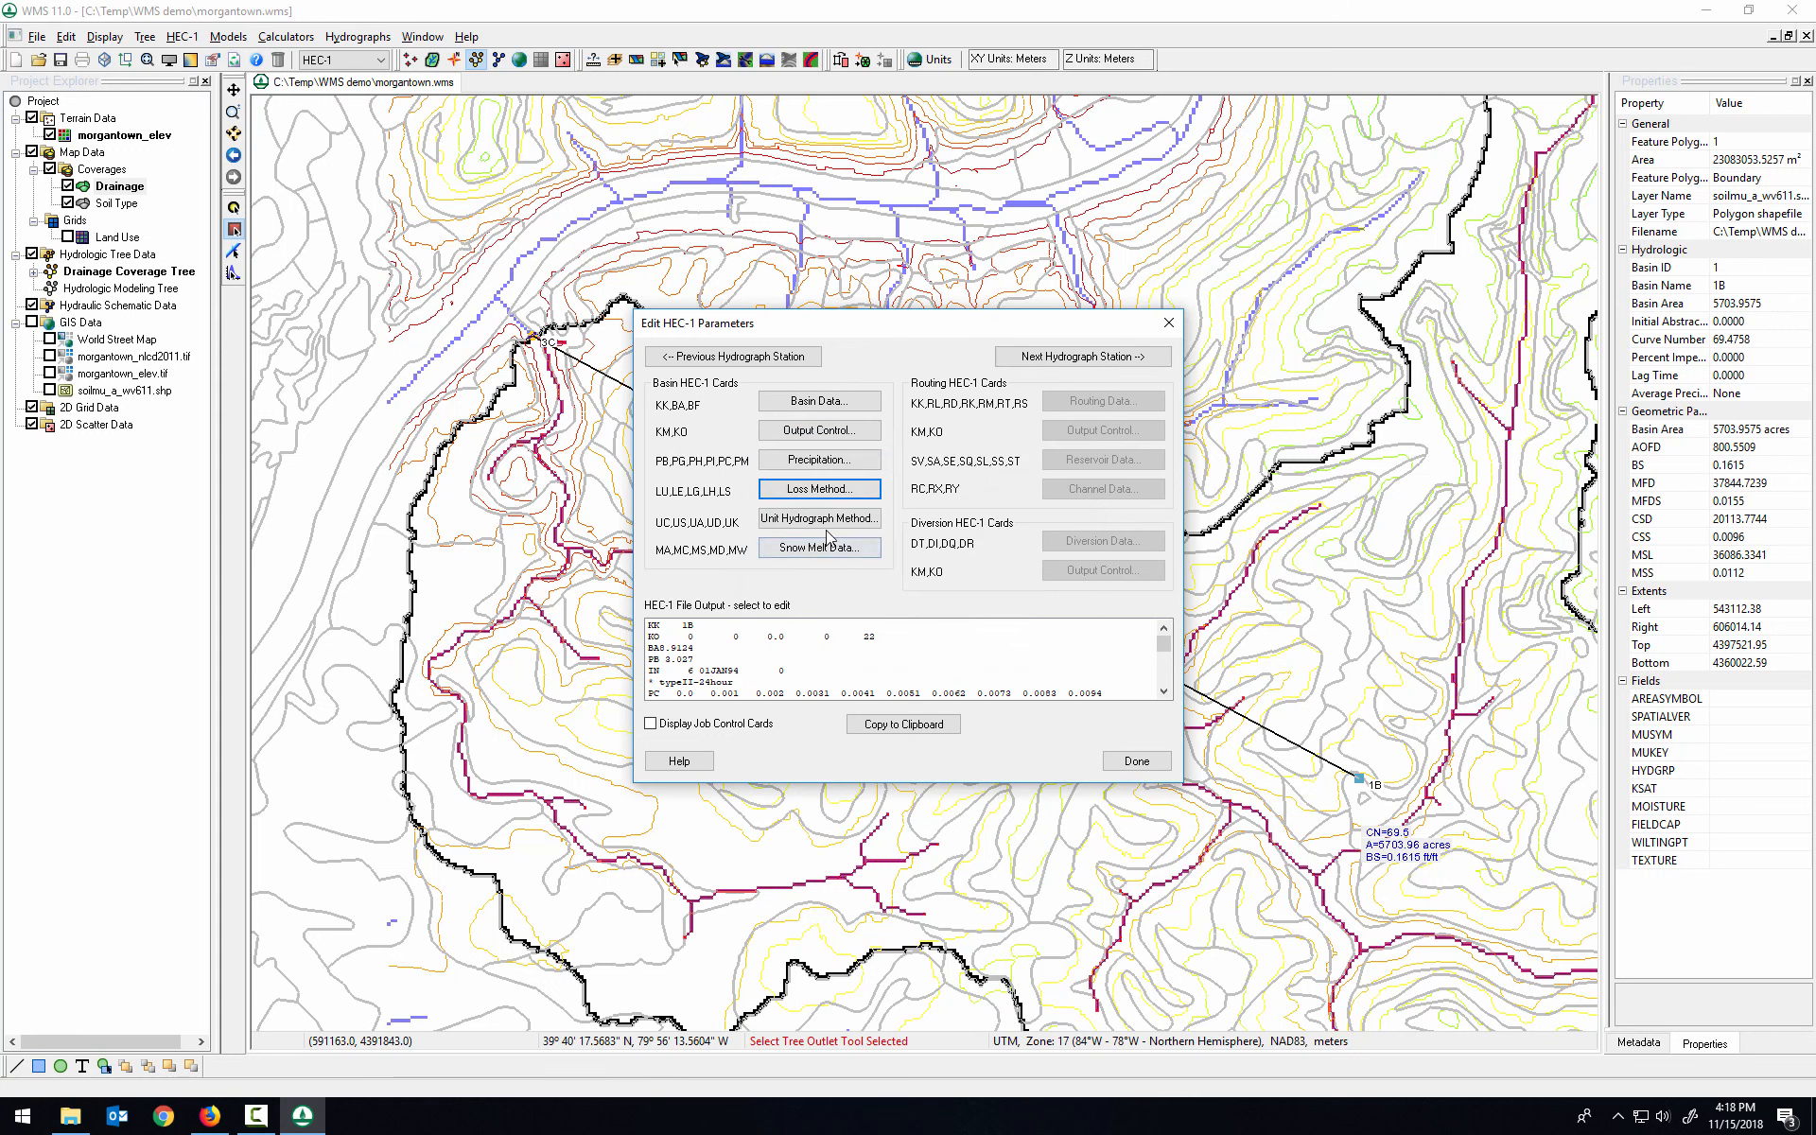
Step: Compute the lag time for the SCS dimensionless unit hydrograph from basin data using the SCS Method
click(820, 519)
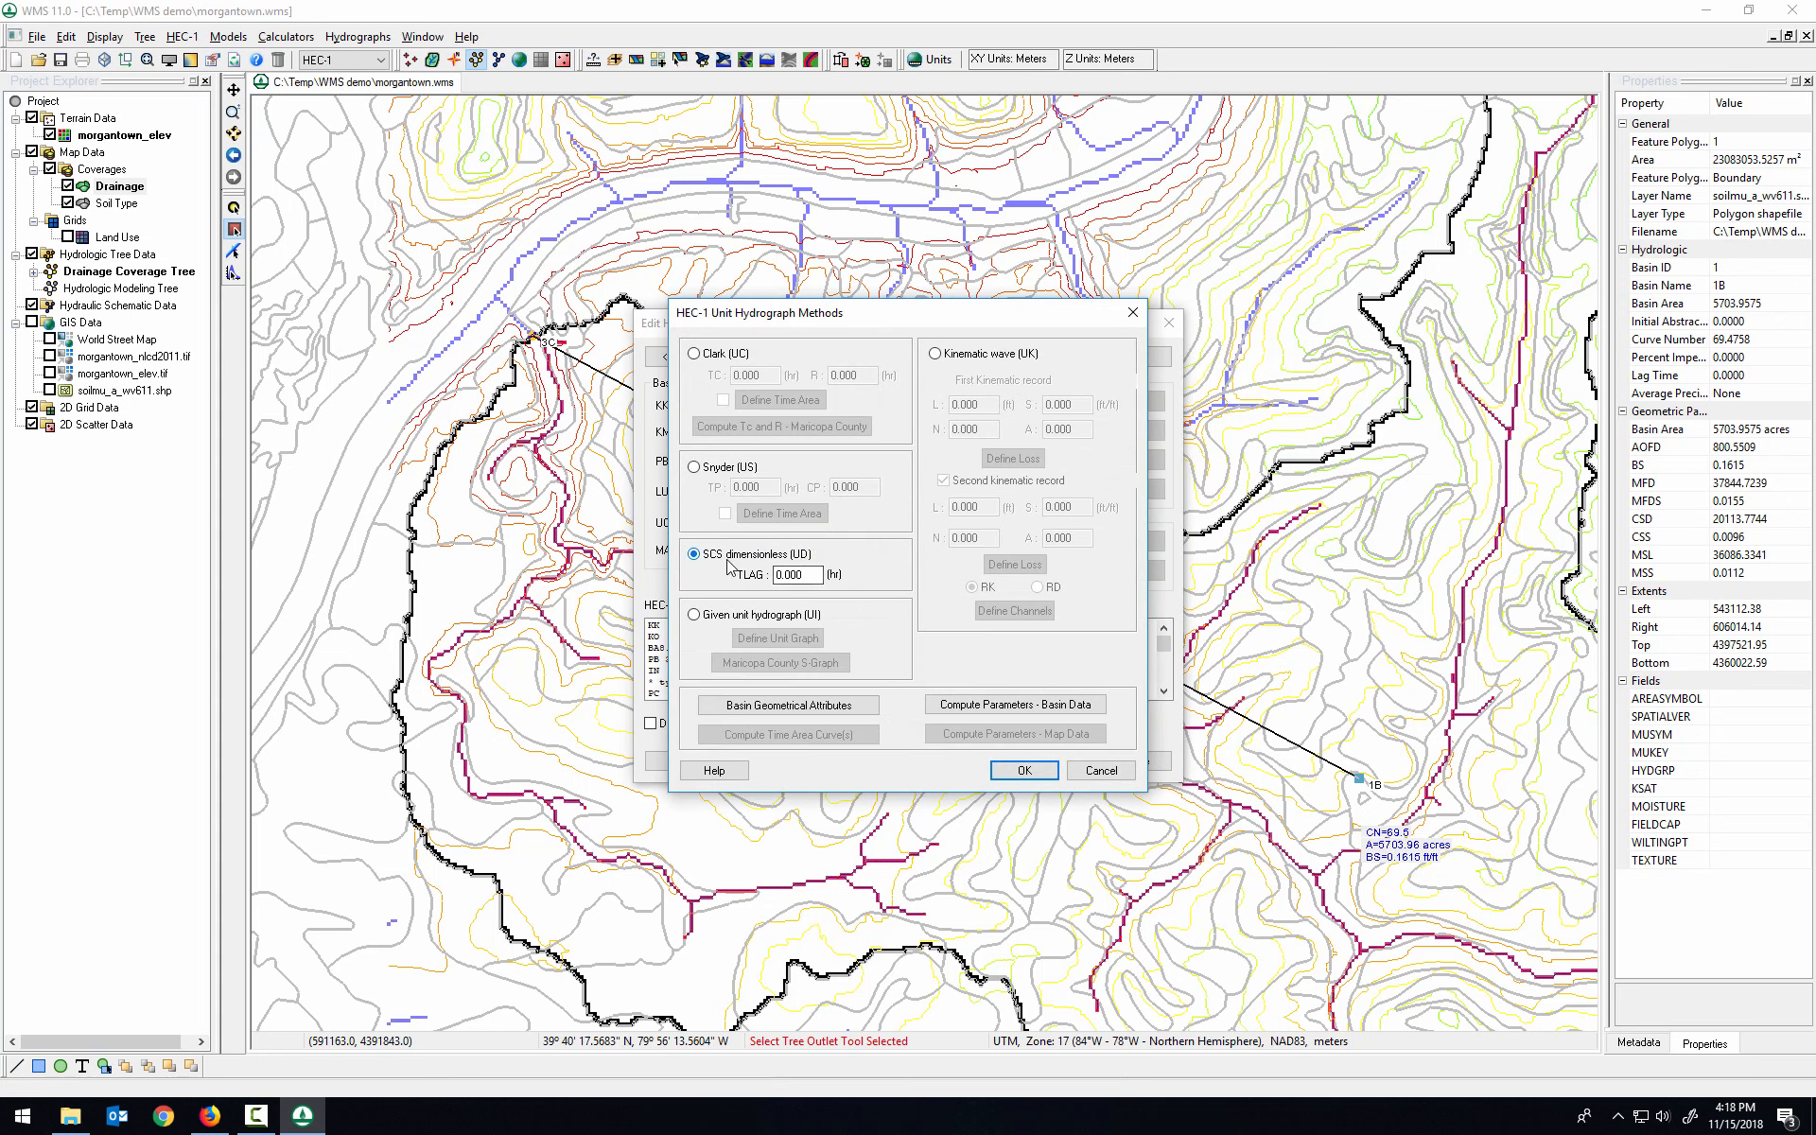
click(1016, 707)
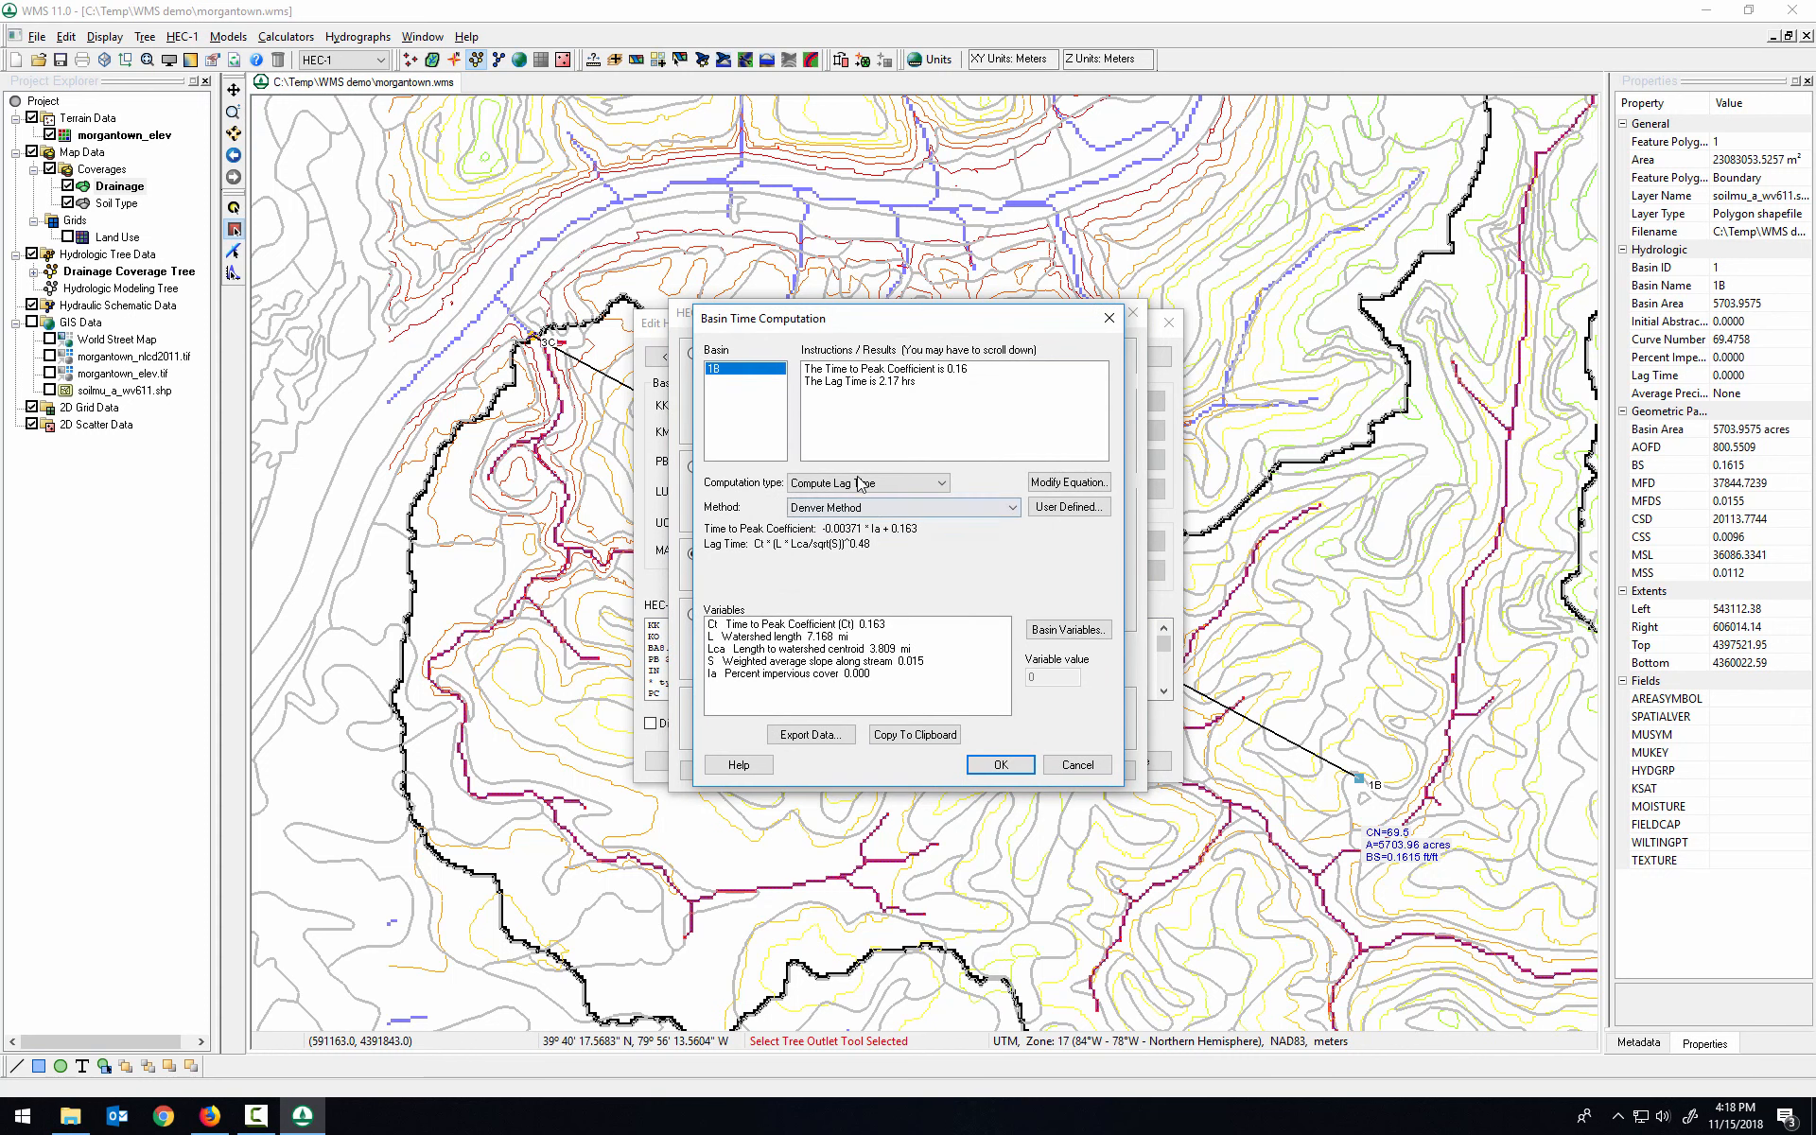
click(881, 508)
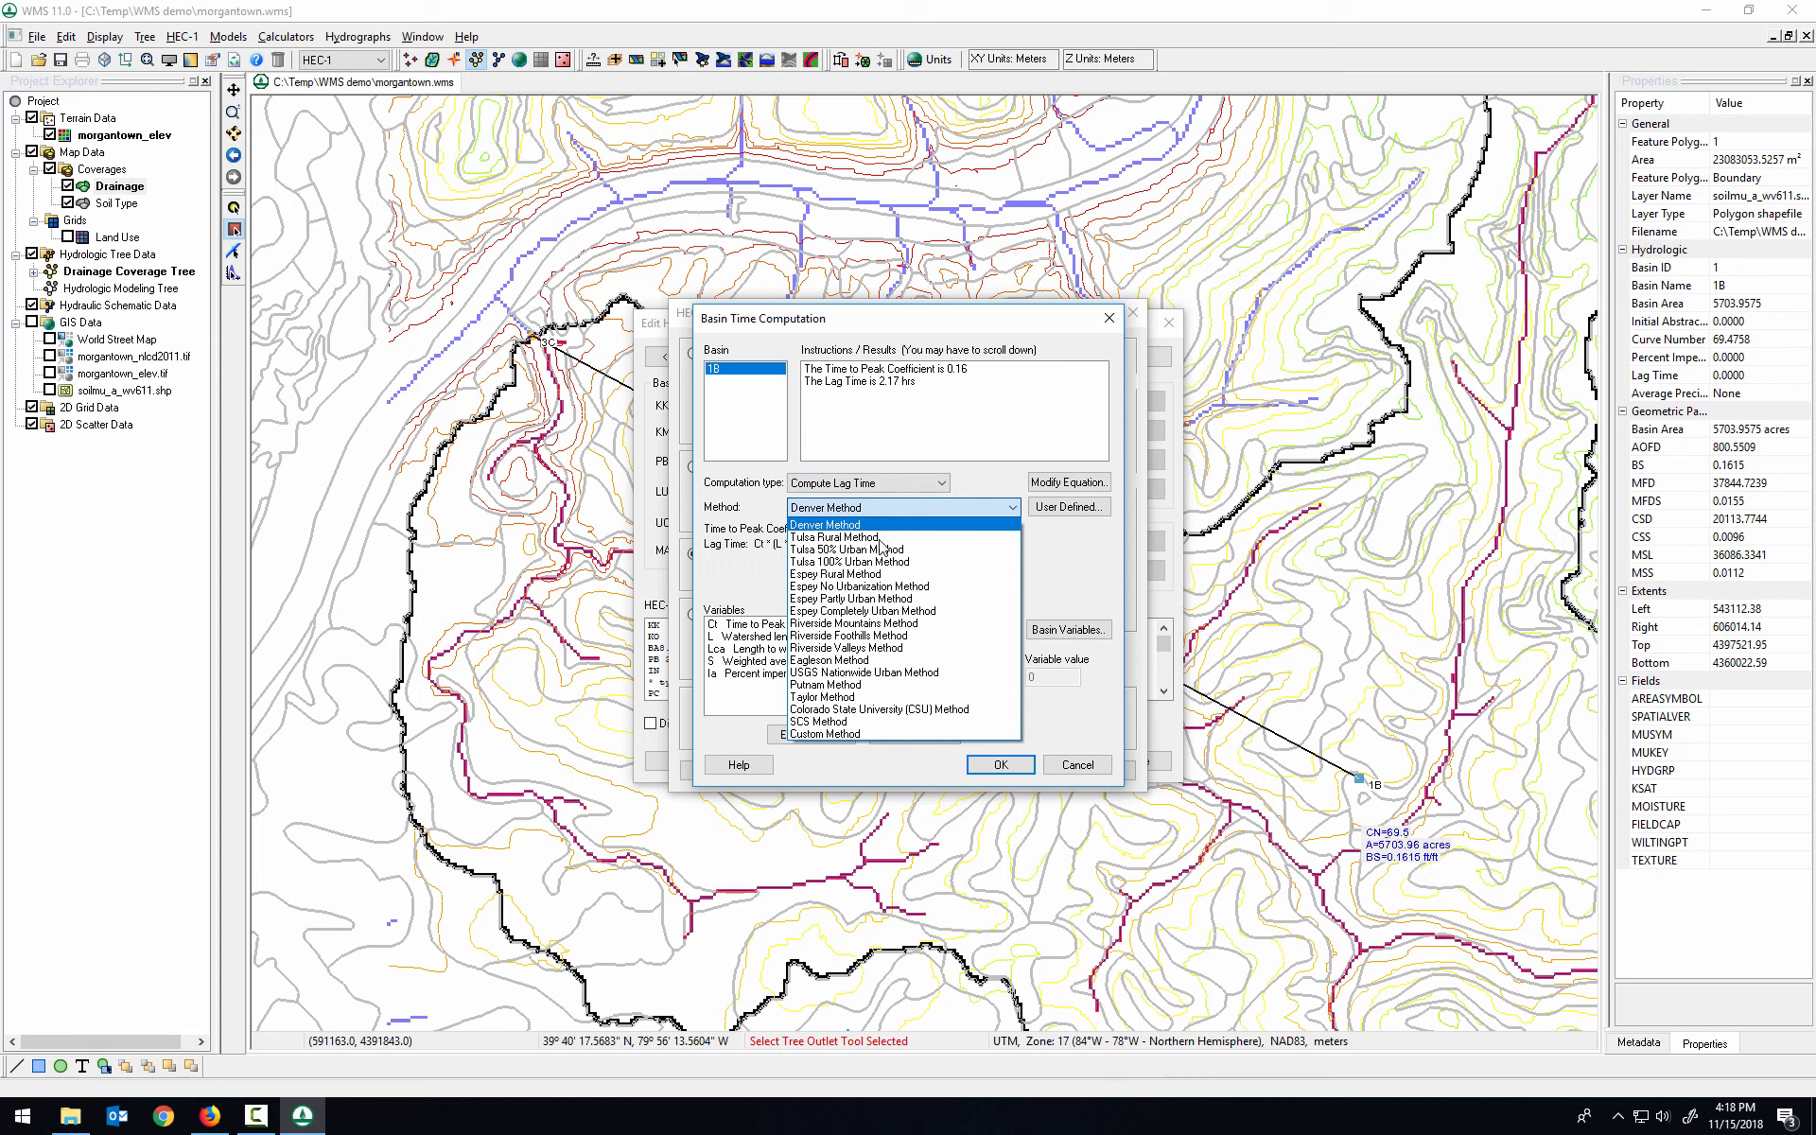
click(859, 722)
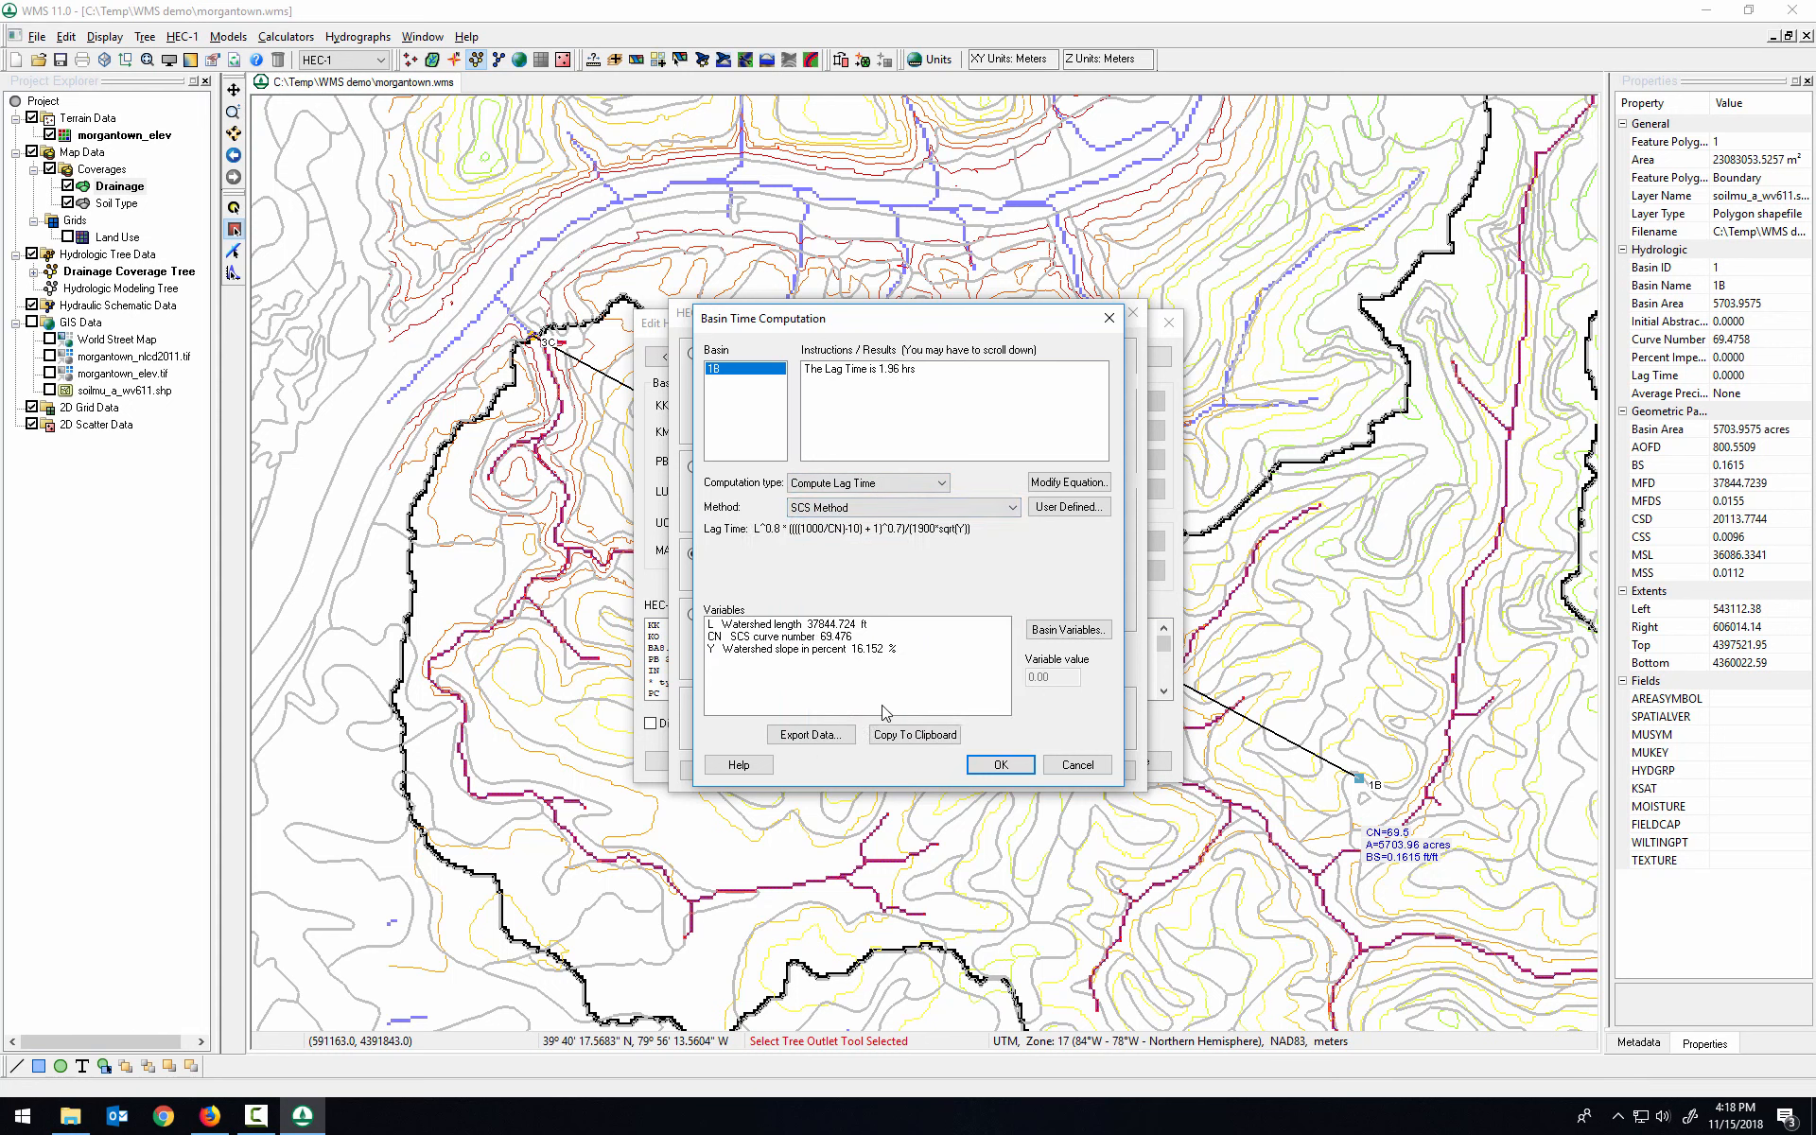
Step: Check the watershed length, curve number and slope variables, apply the computed lag time, and finish editing the HEC-1 parameters
click(832, 626)
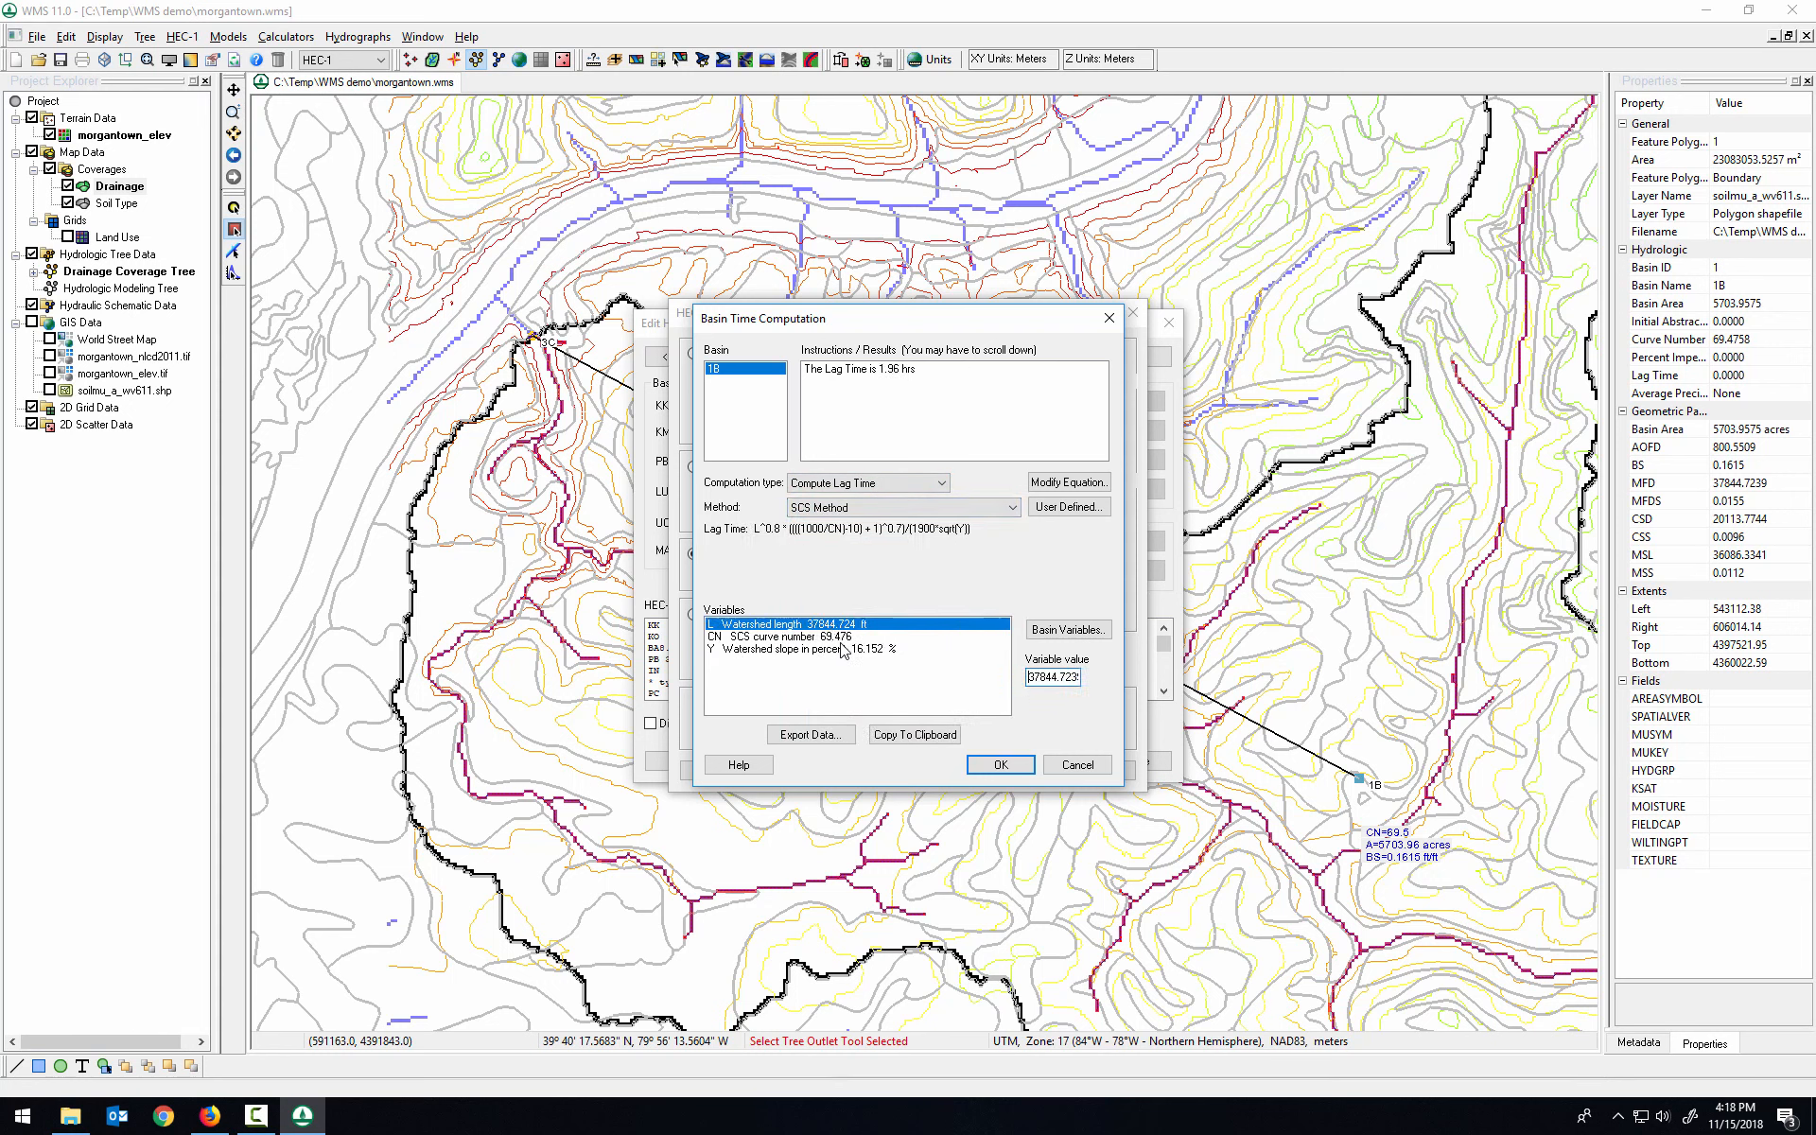
click(845, 639)
click(861, 649)
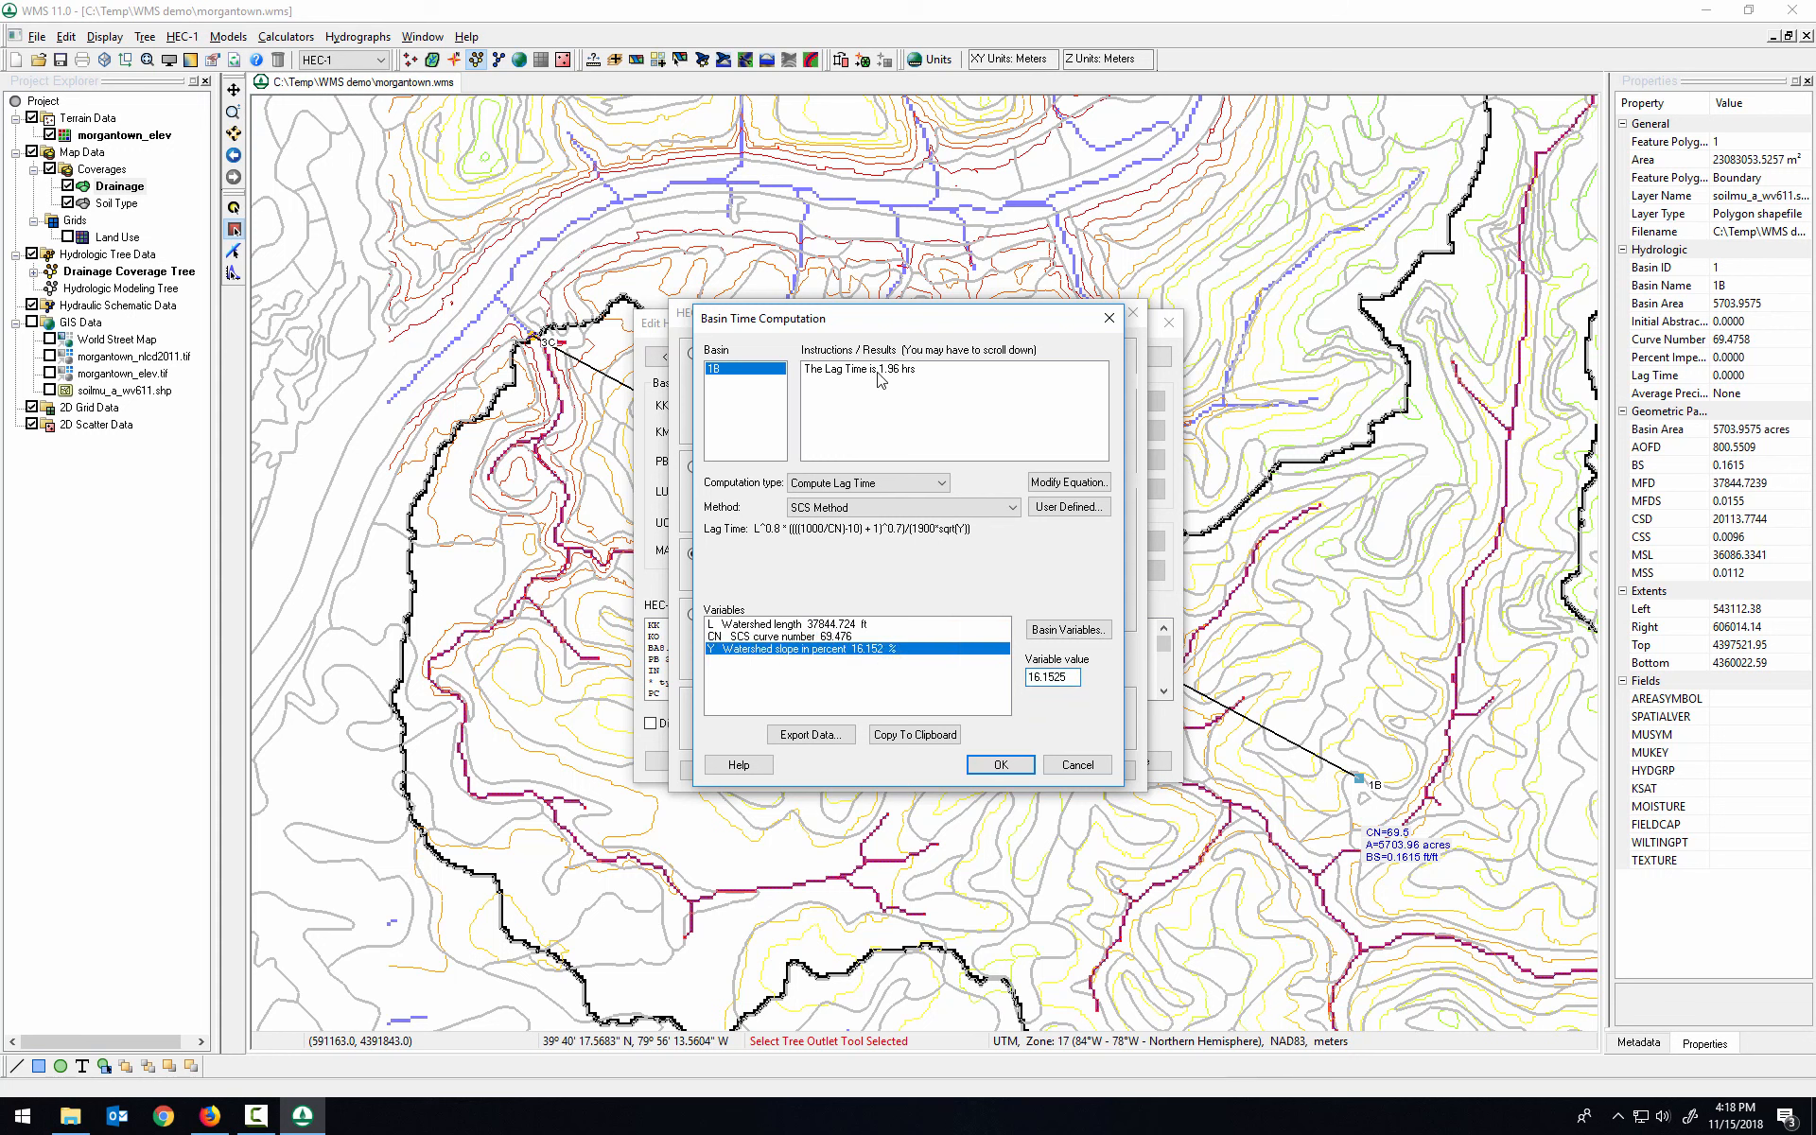
click(999, 762)
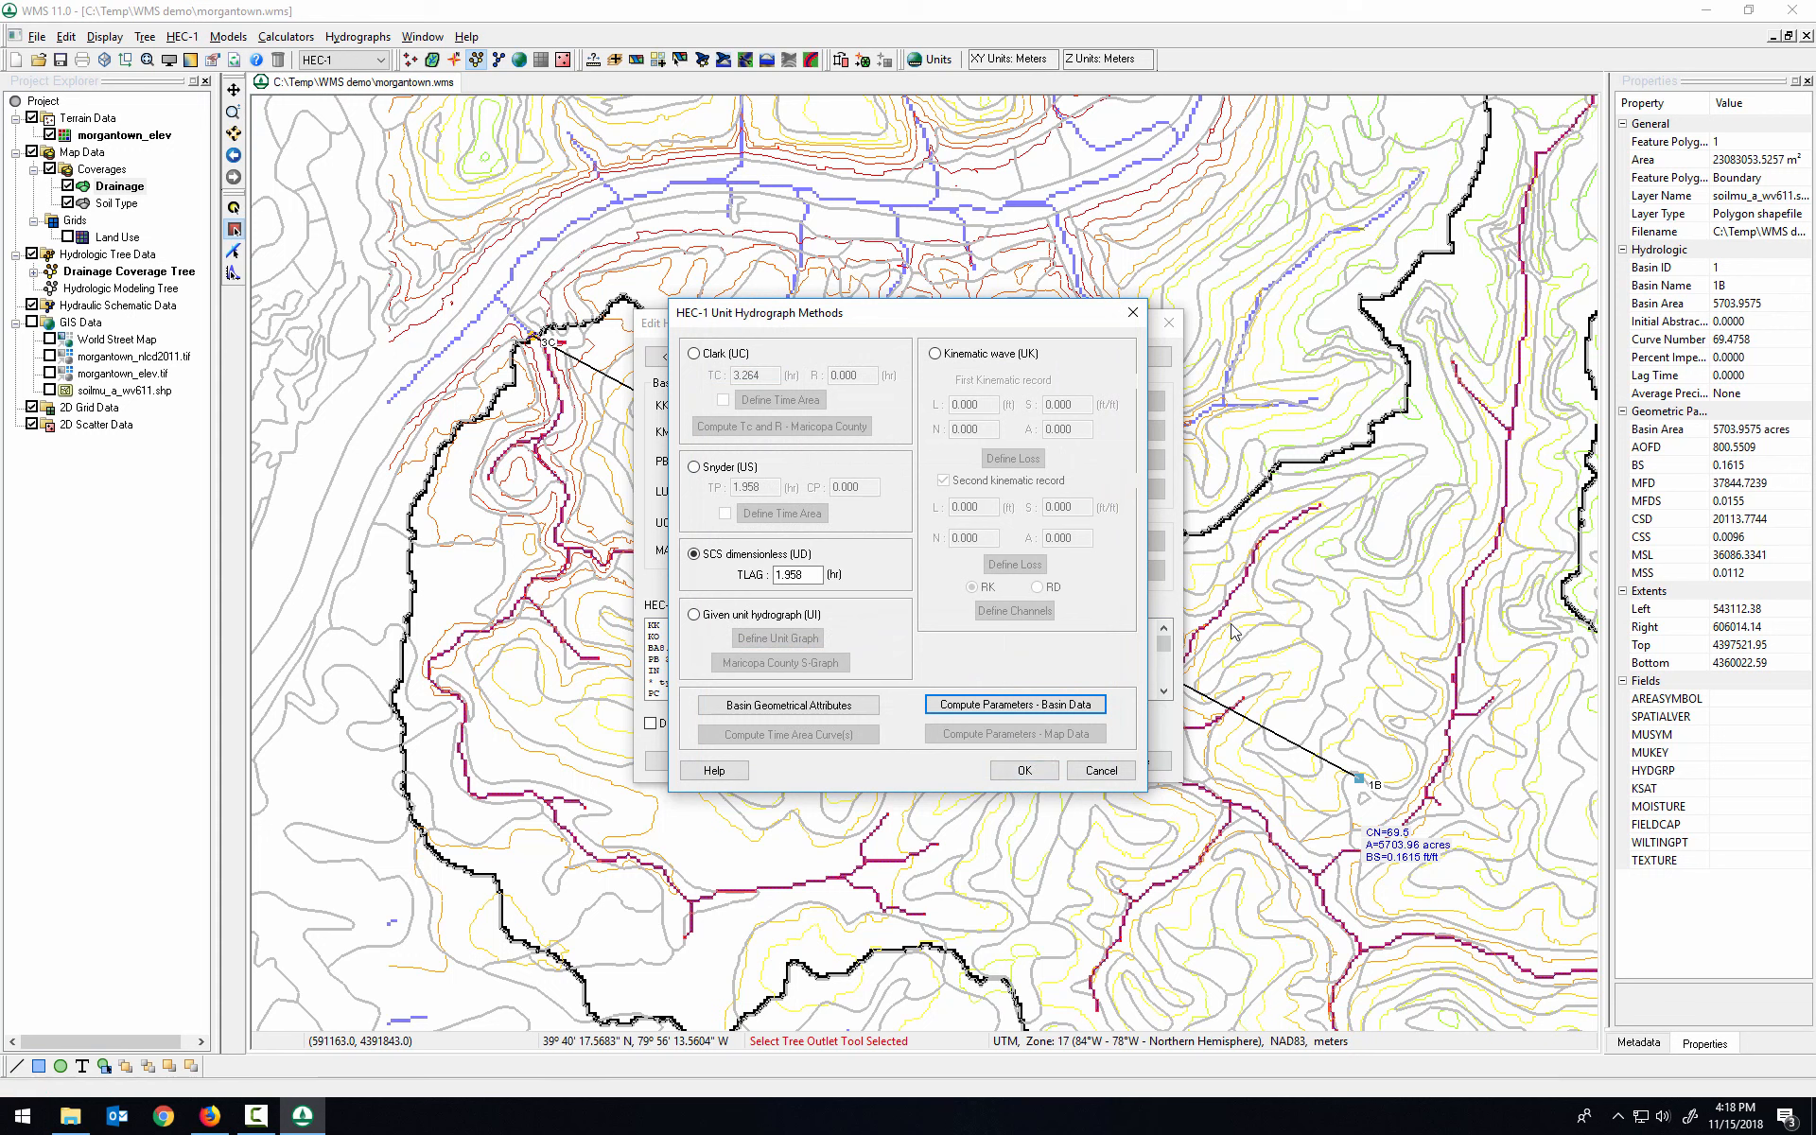
click(1024, 771)
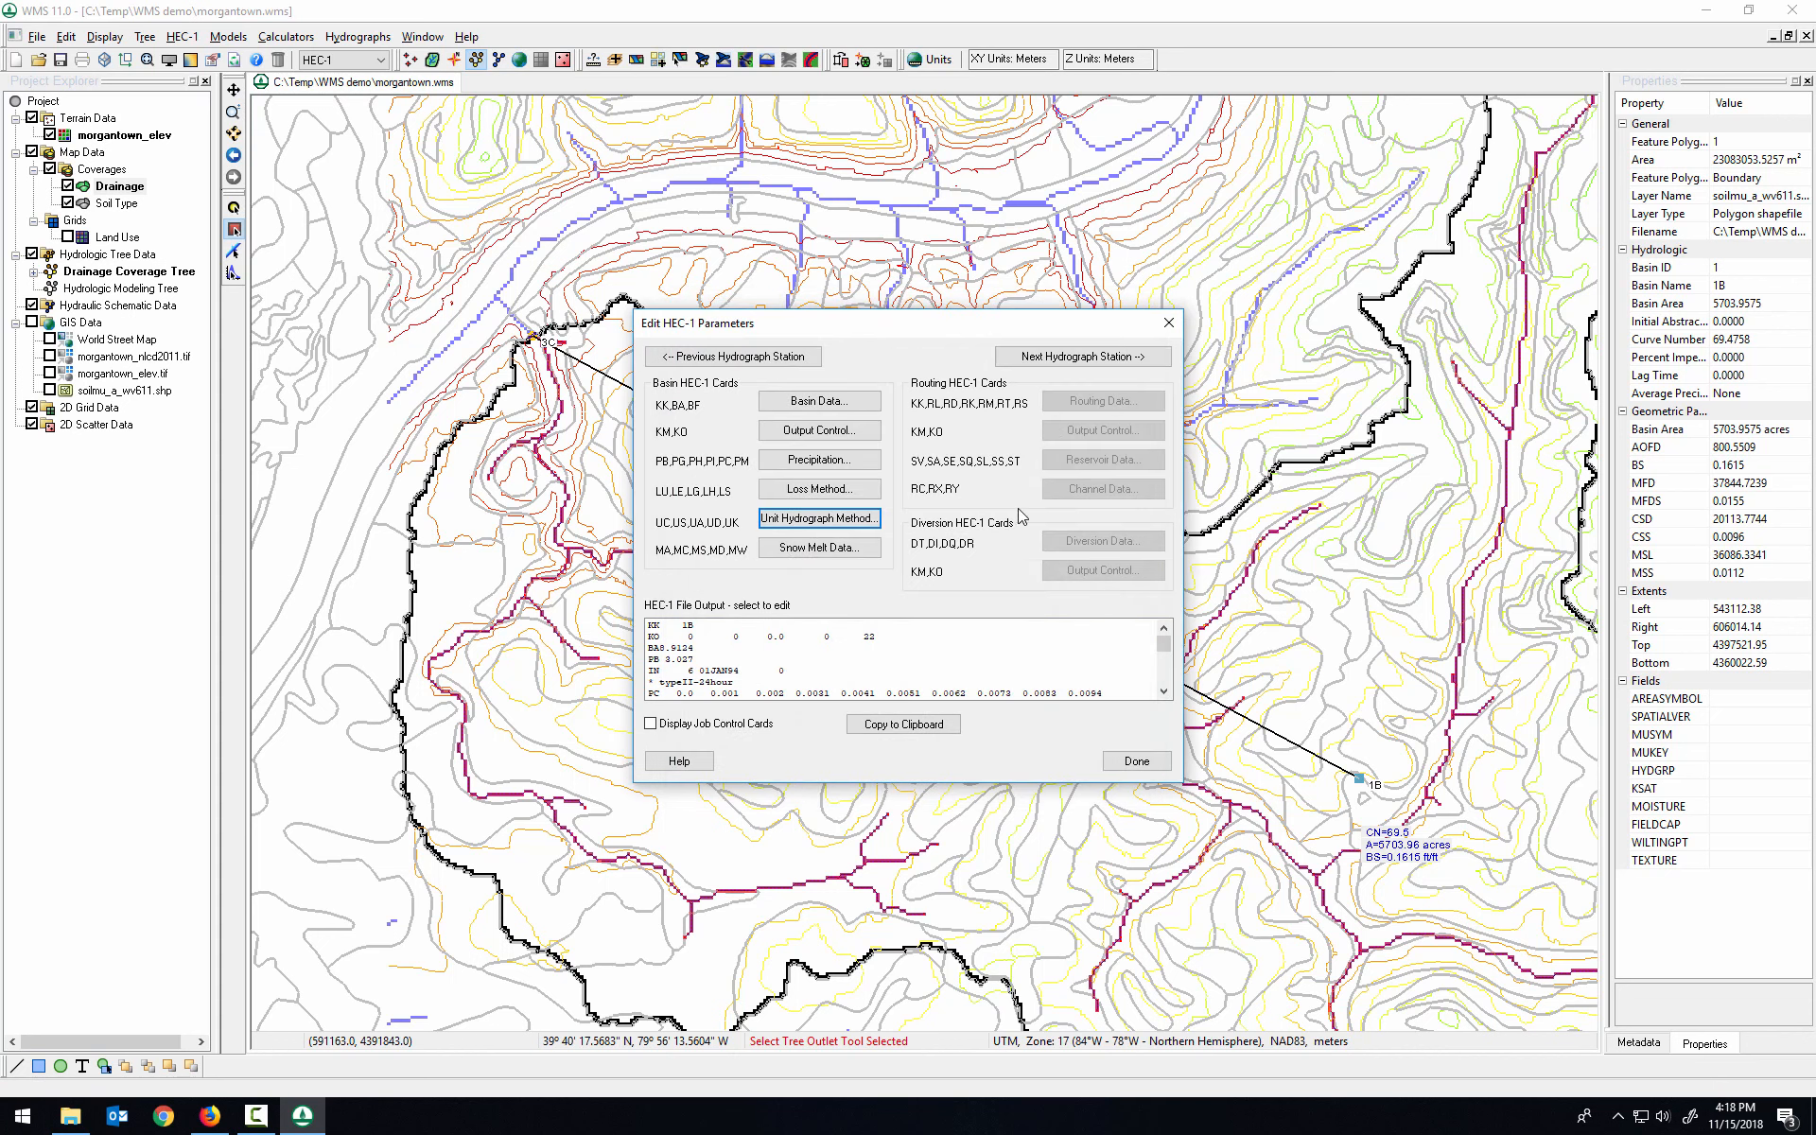
click(1138, 762)
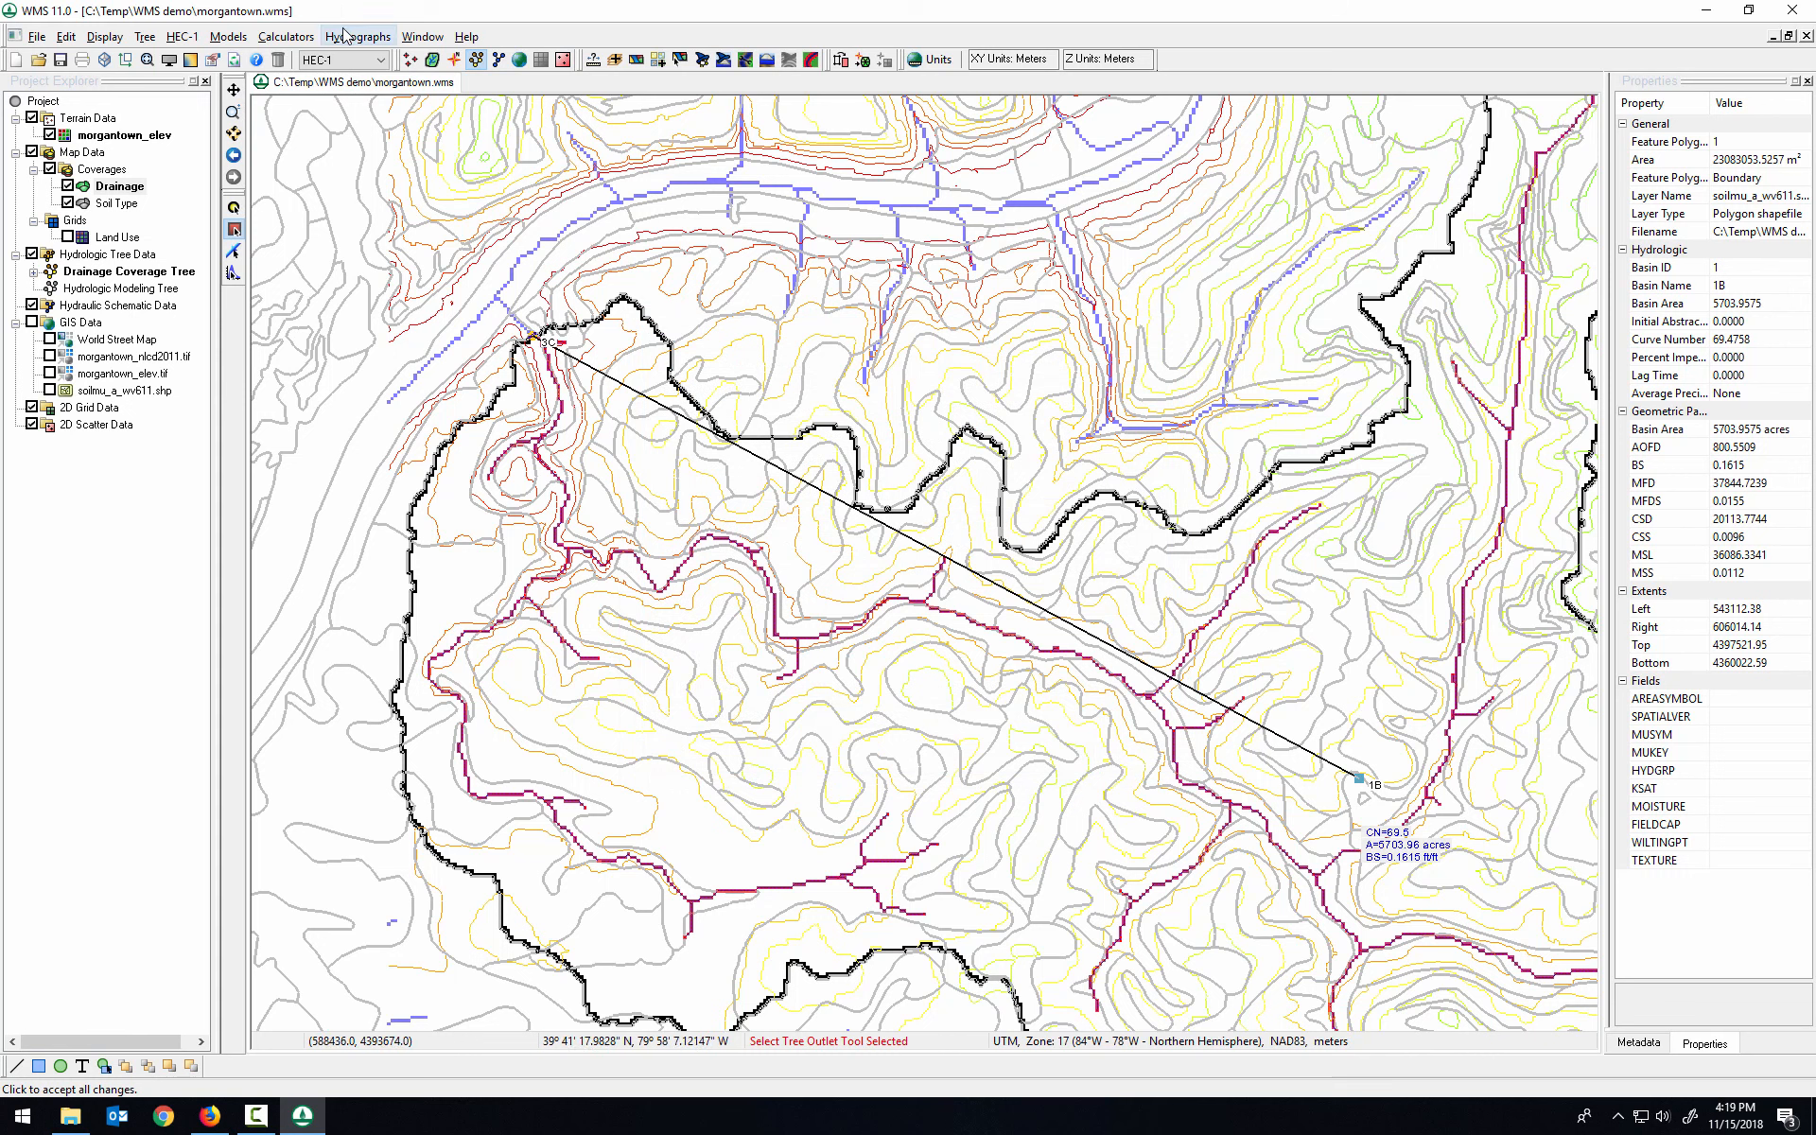
Step: Set the number of hydrograph ordinates to 175 in the HEC-1 job control
click(186, 38)
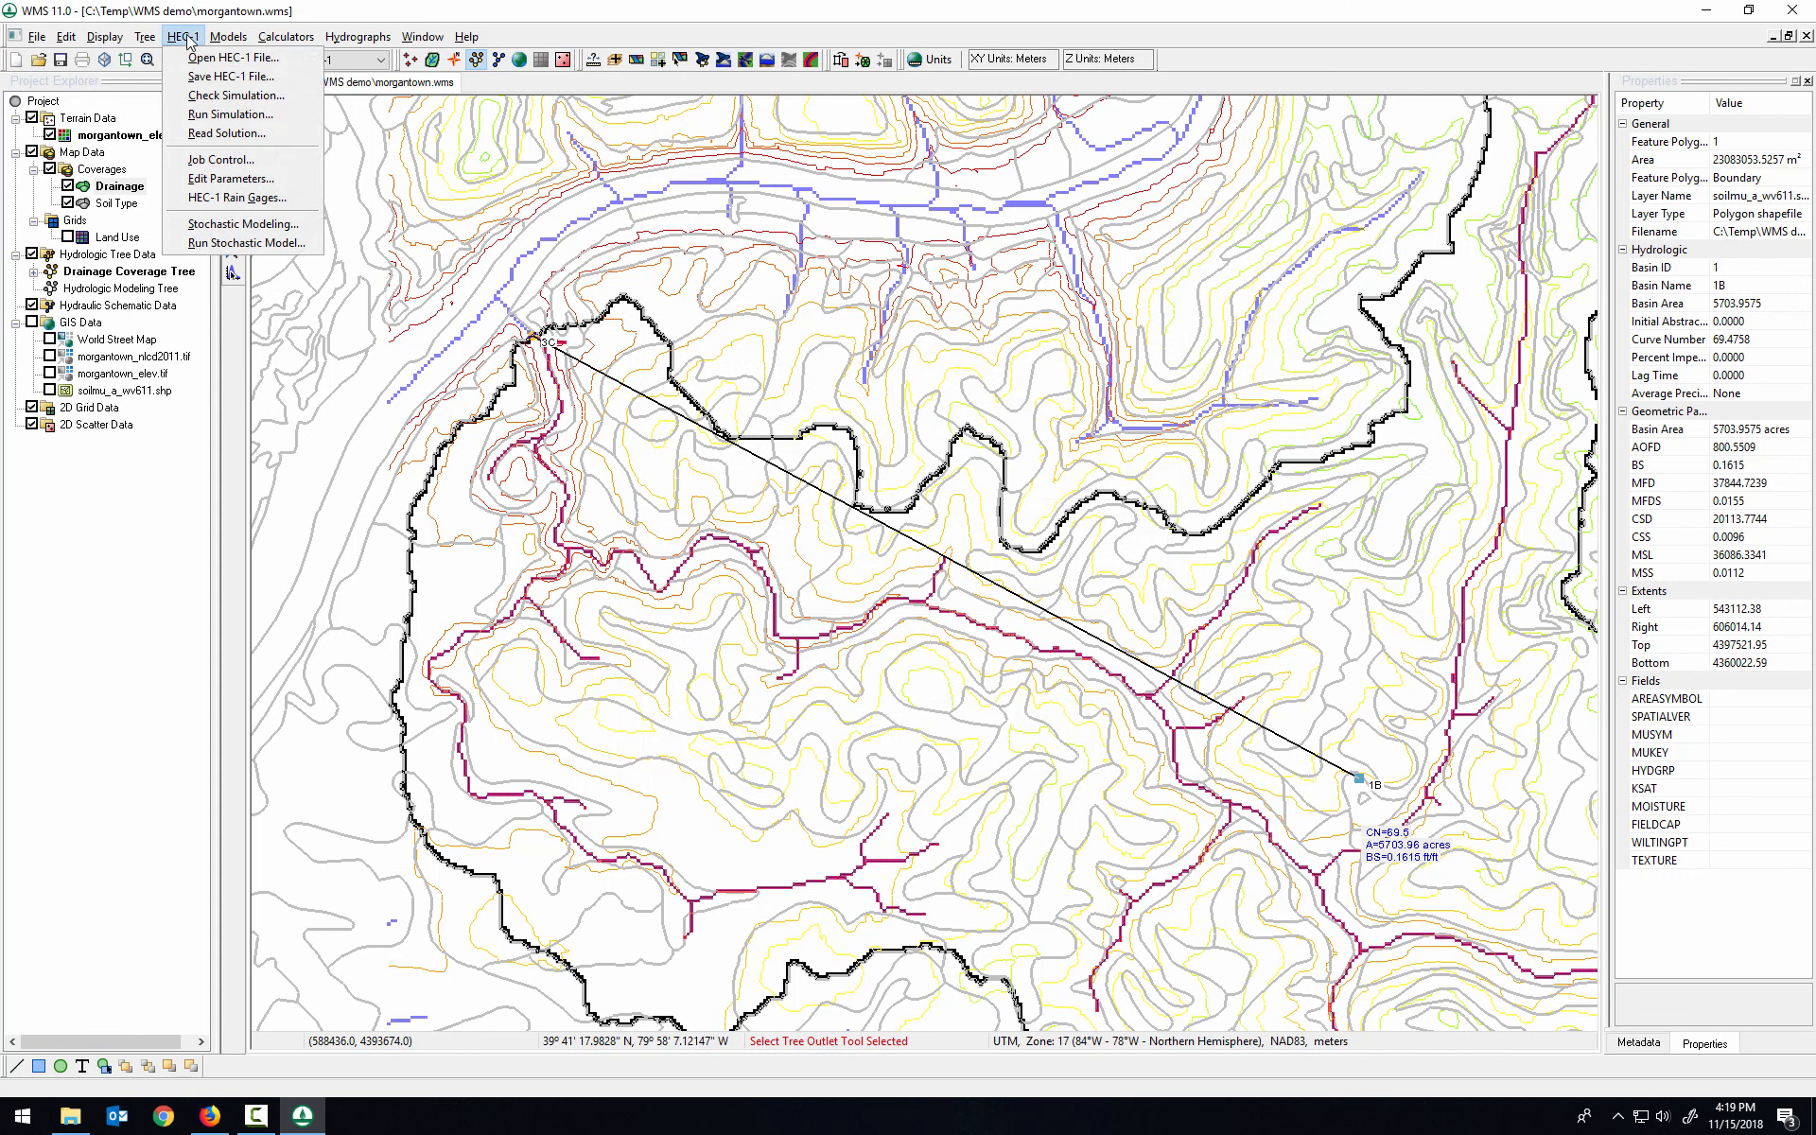
click(227, 159)
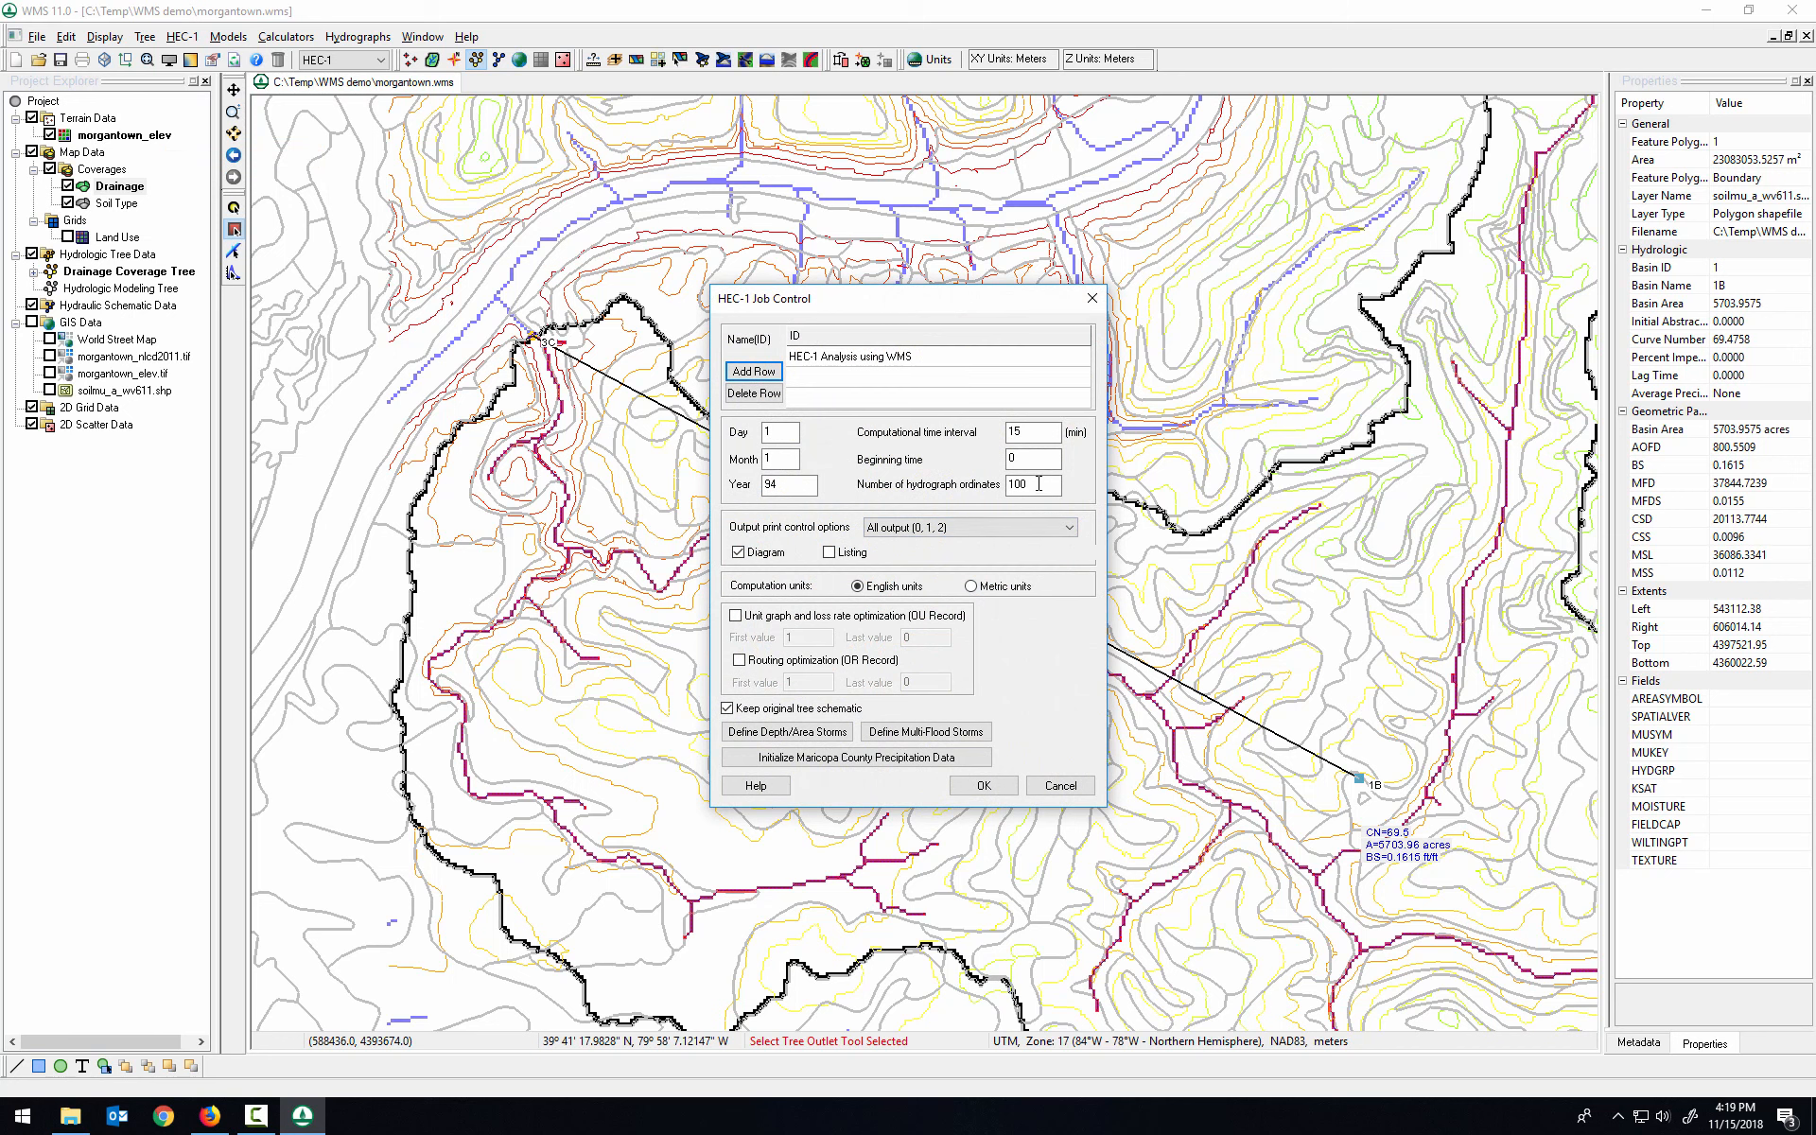
double_click(1039, 484)
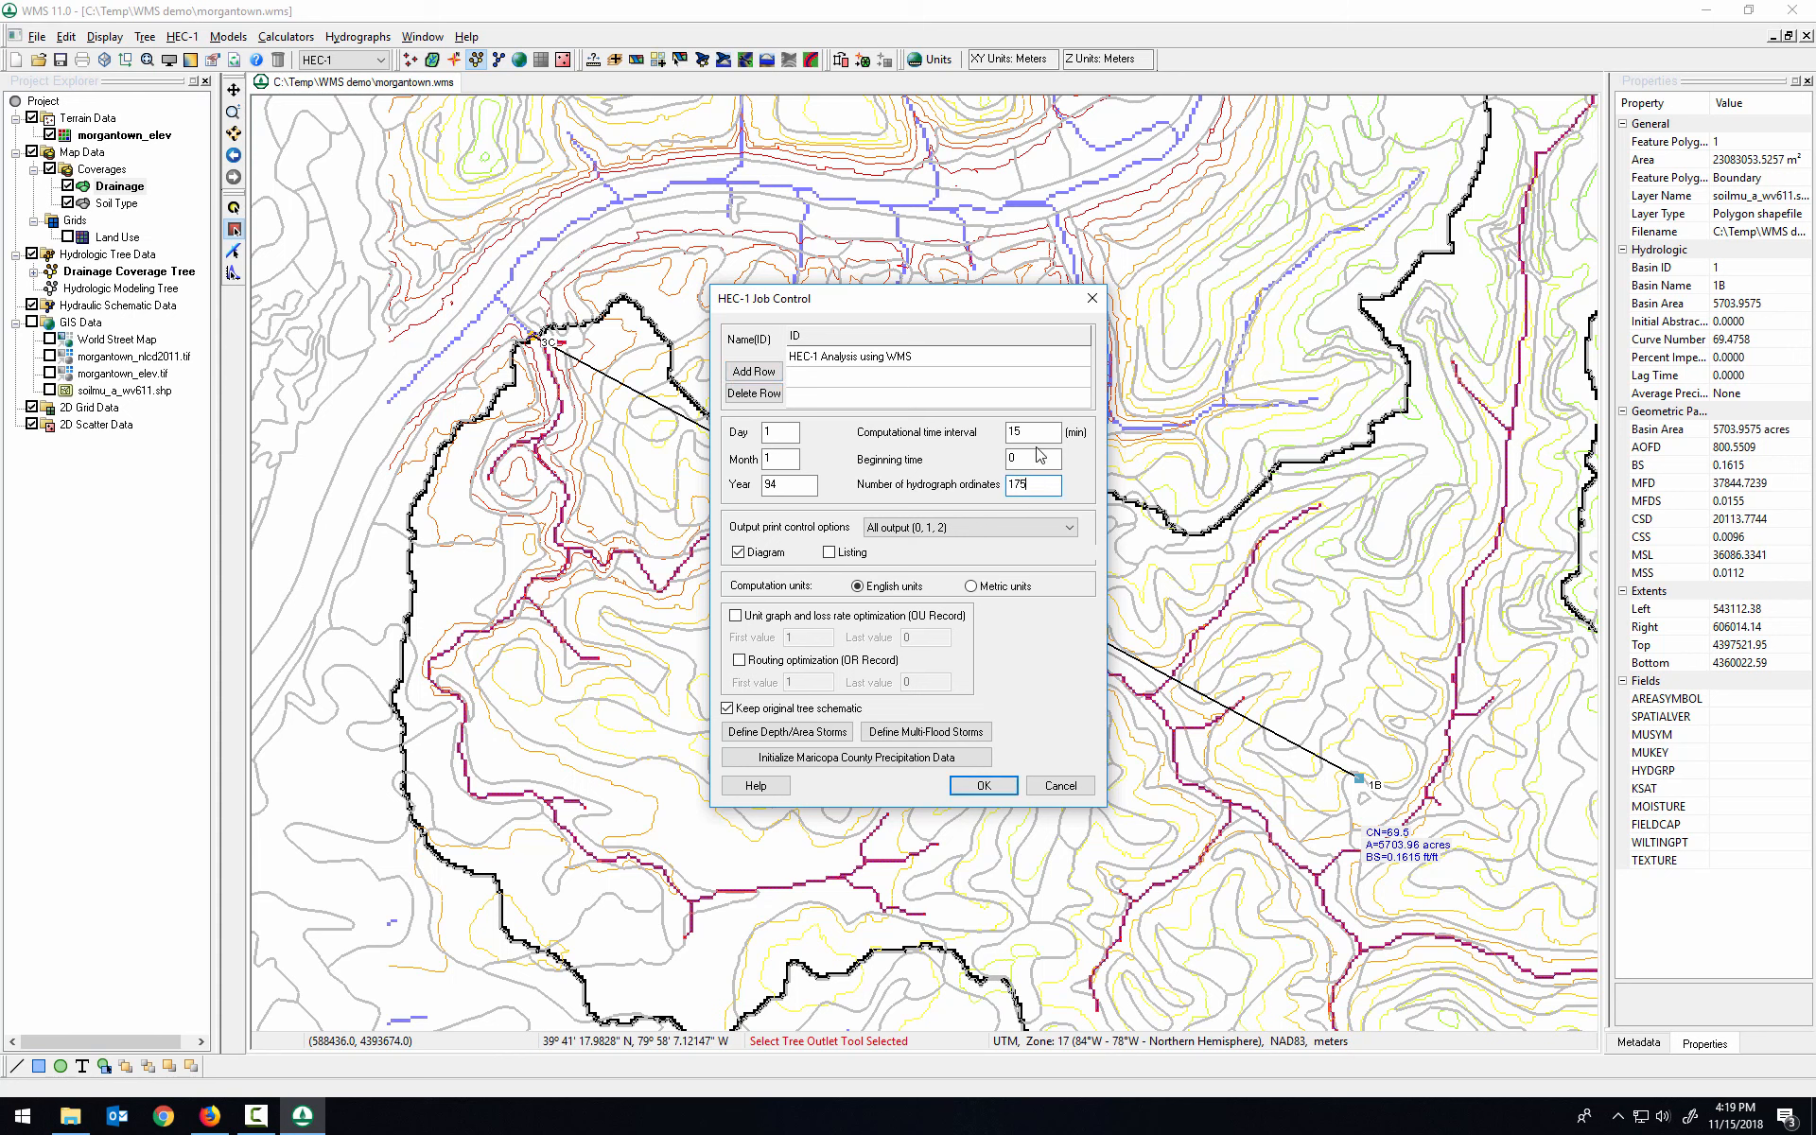
click(984, 786)
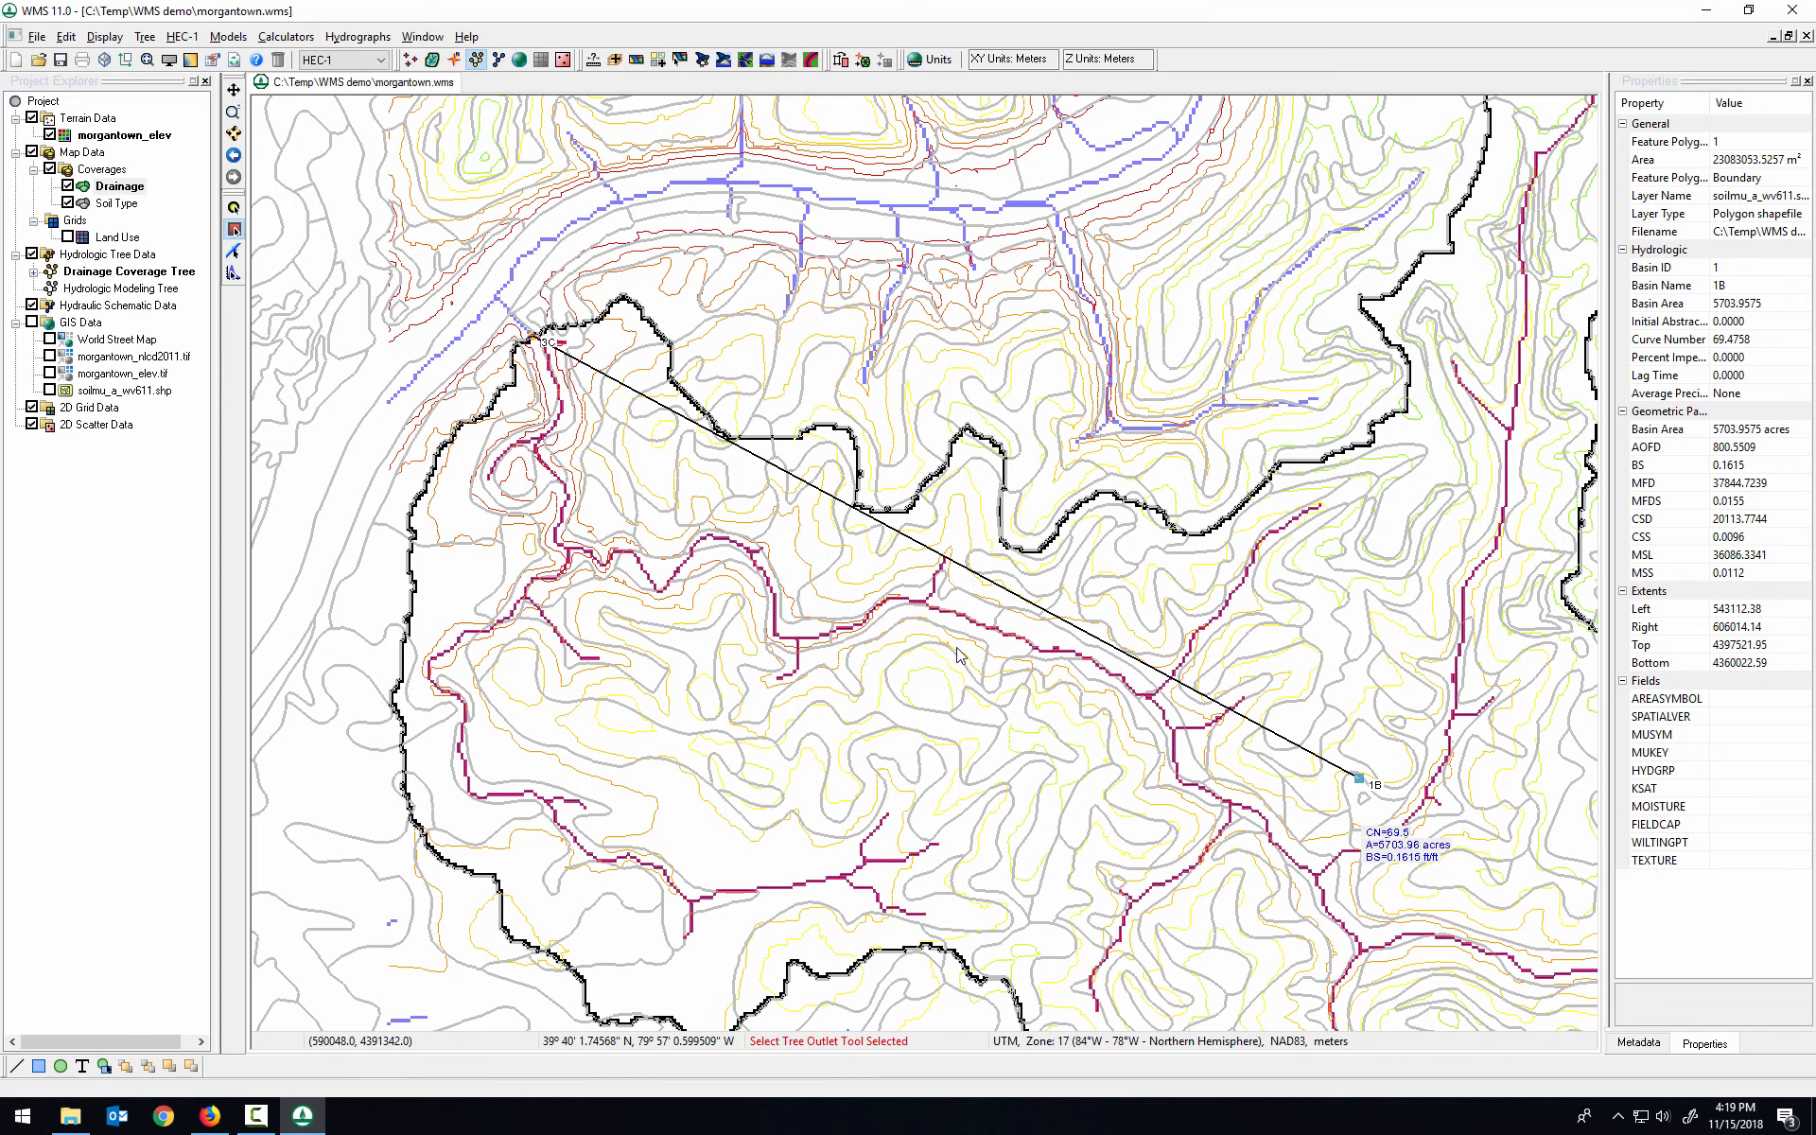
Step: Run the HEC-1 simulation with the input file untitled.hc1 placed in C:\Temp\WMS demo, and read in the solution
click(188, 40)
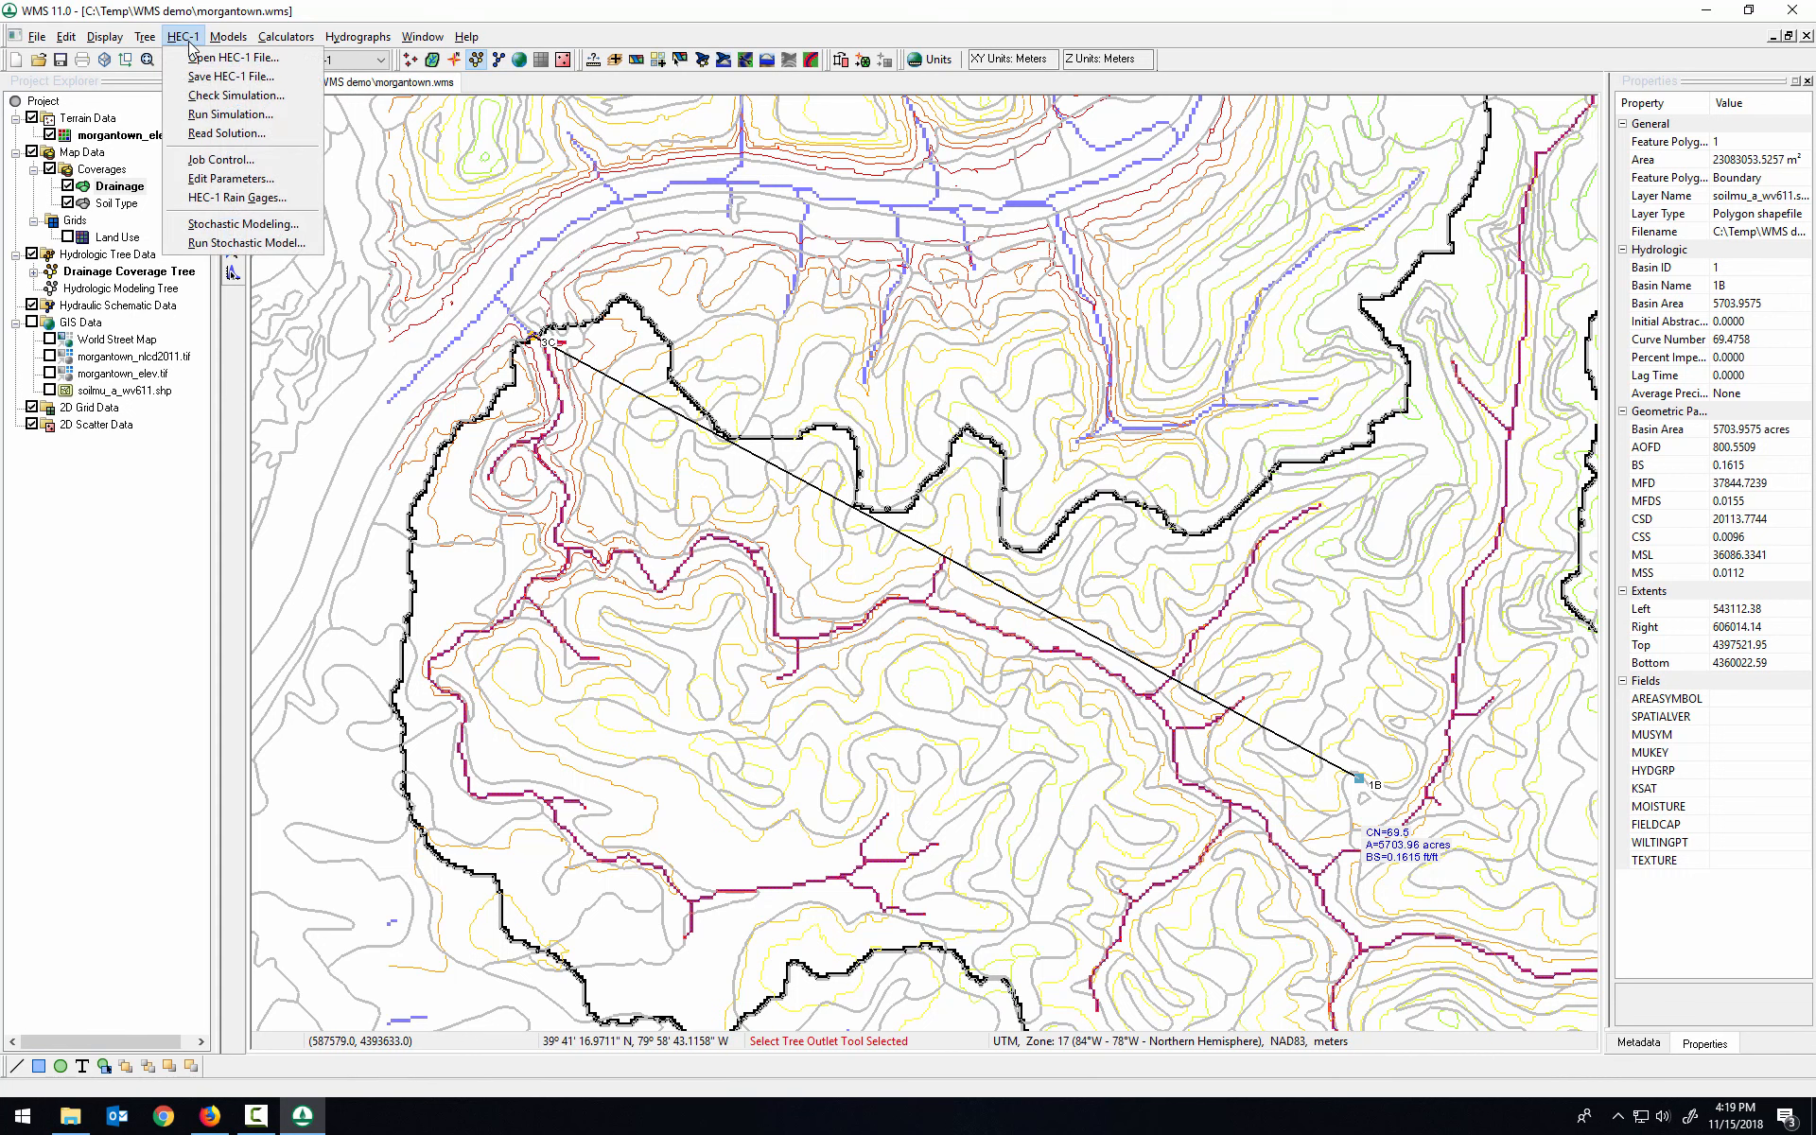
click(250, 123)
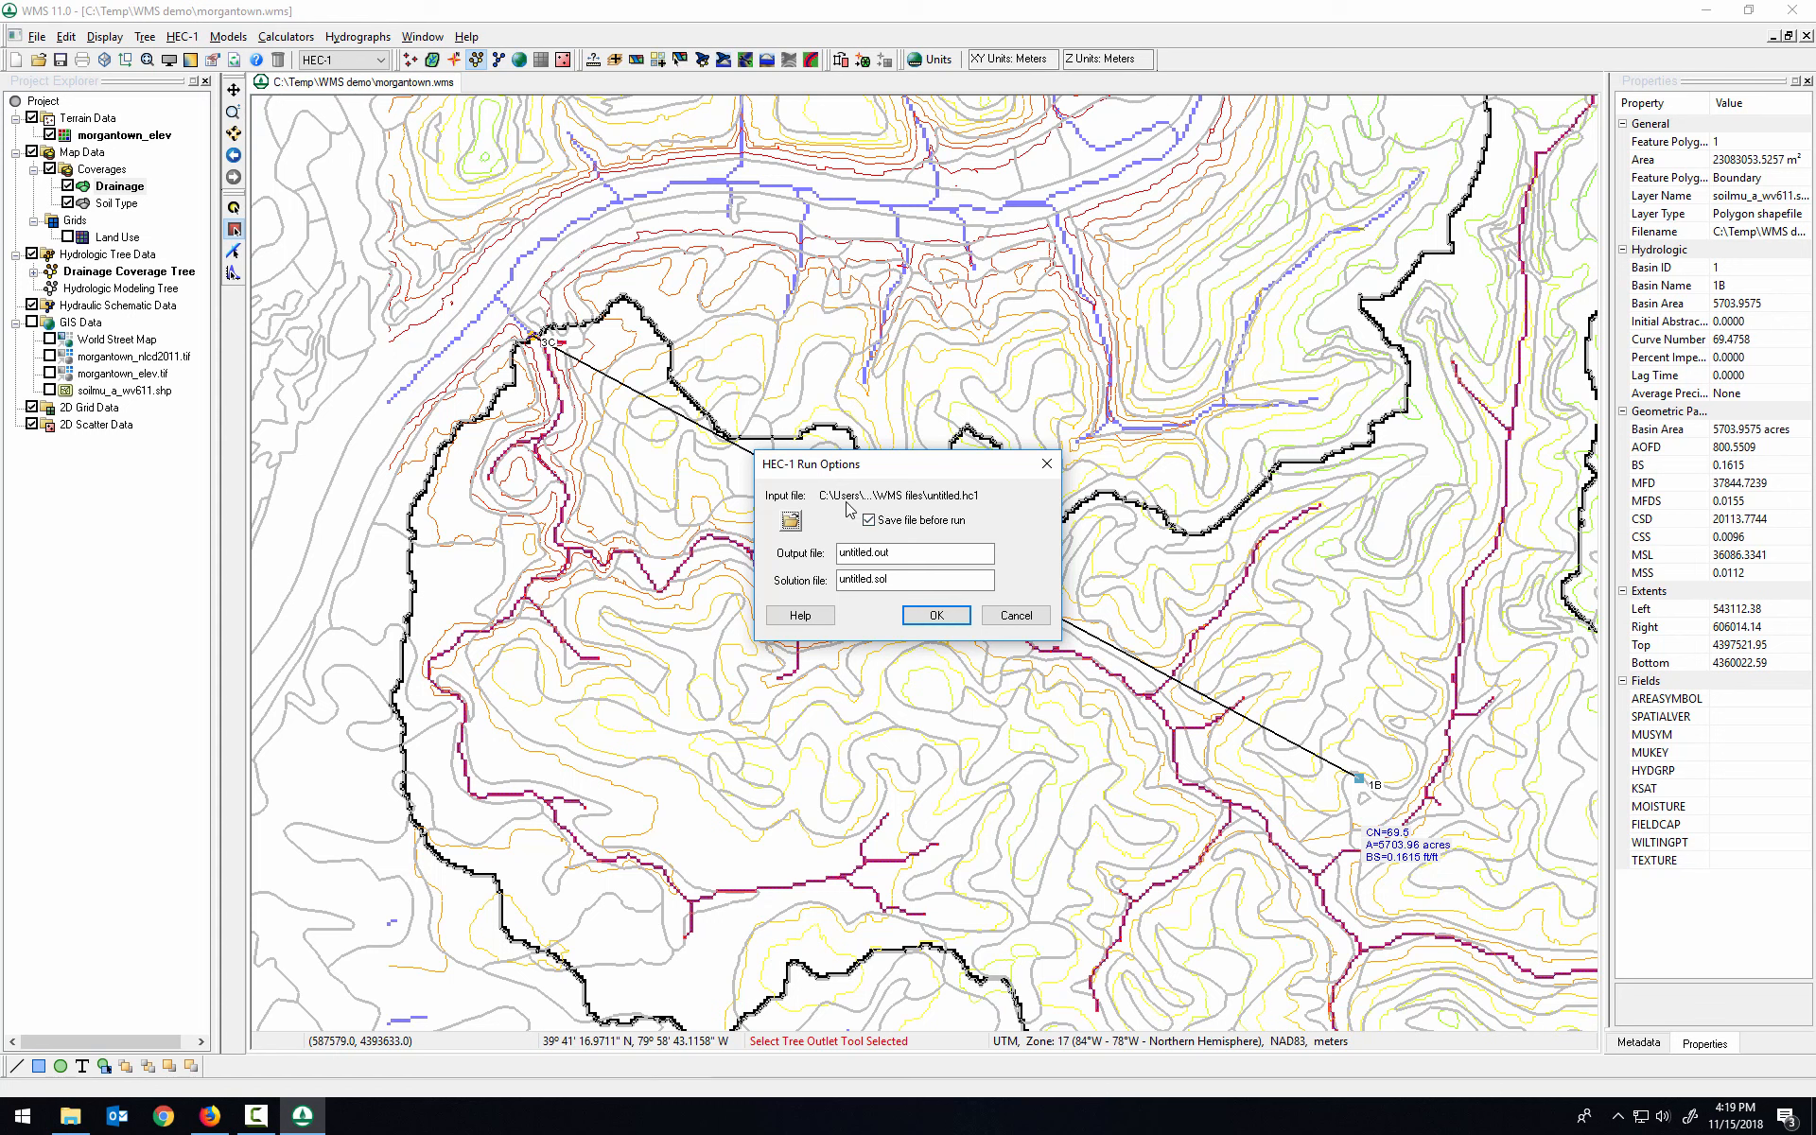
click(790, 521)
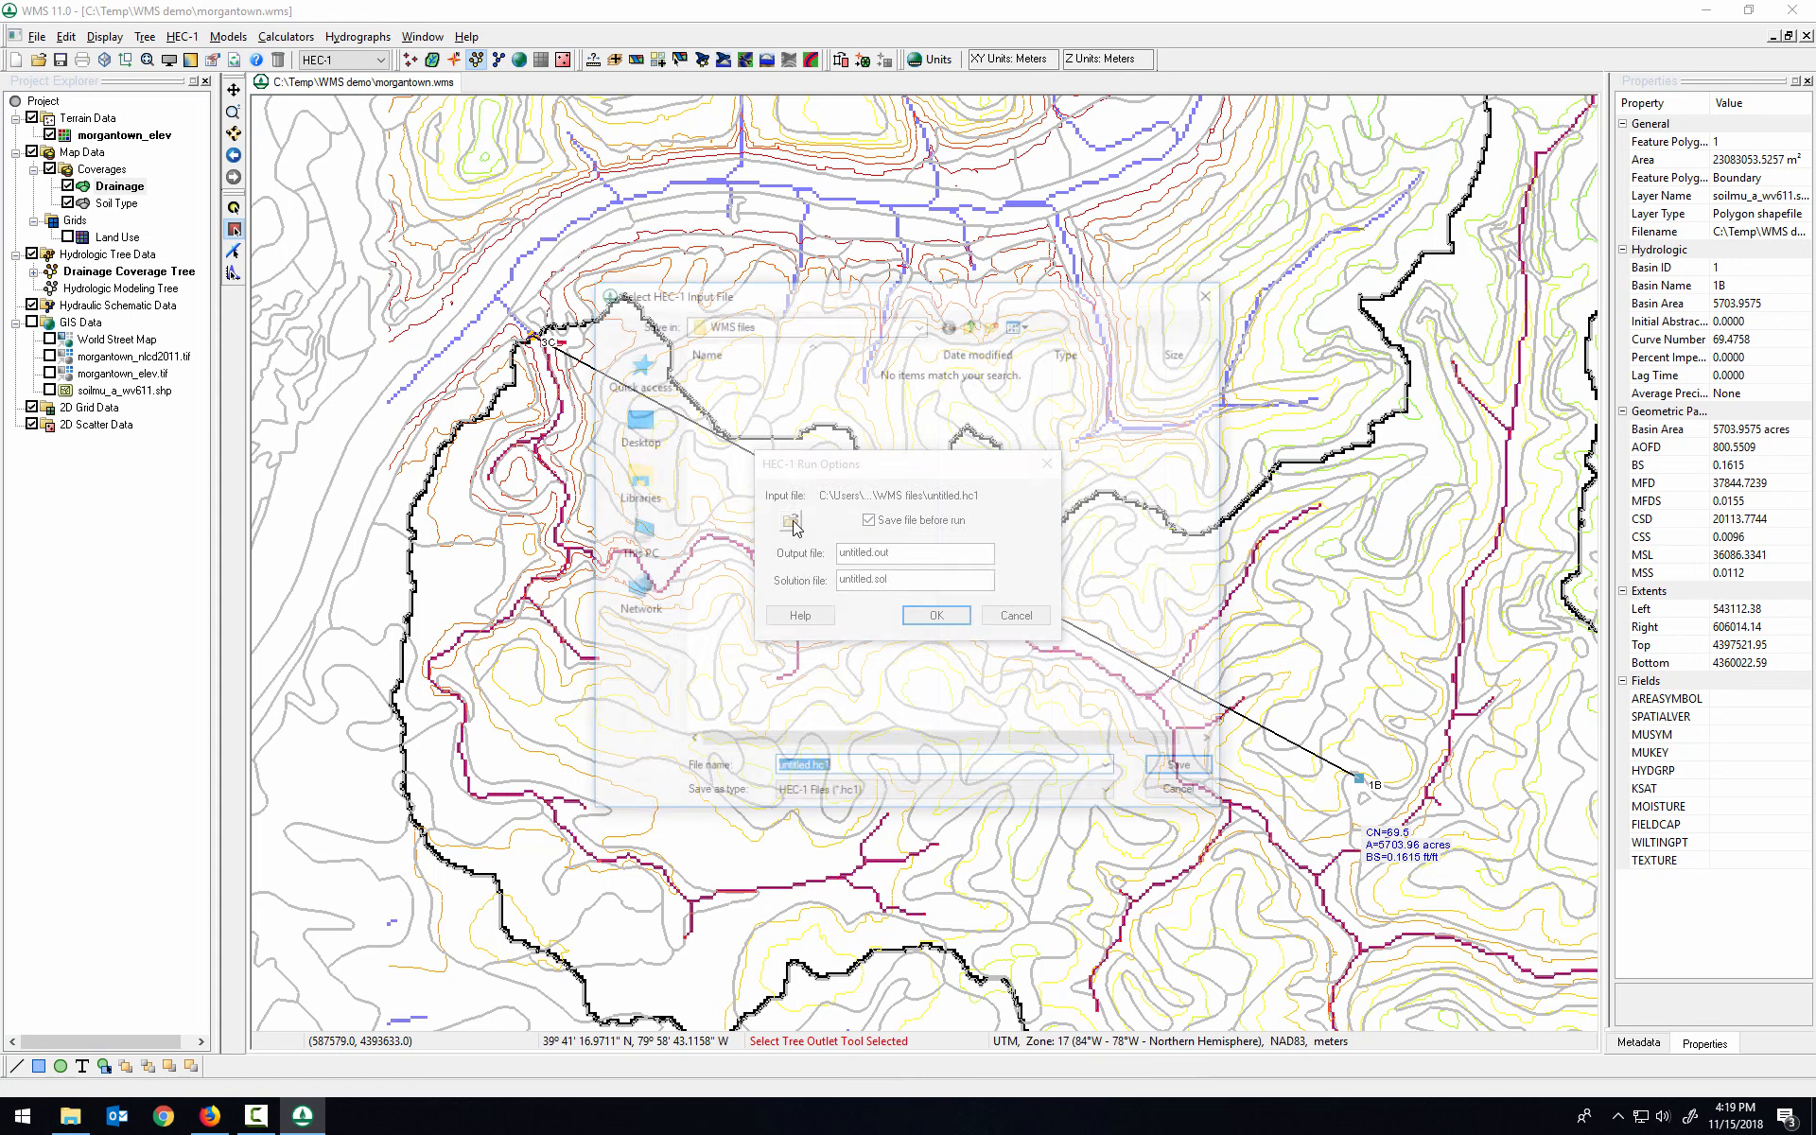
click(920, 322)
click(775, 696)
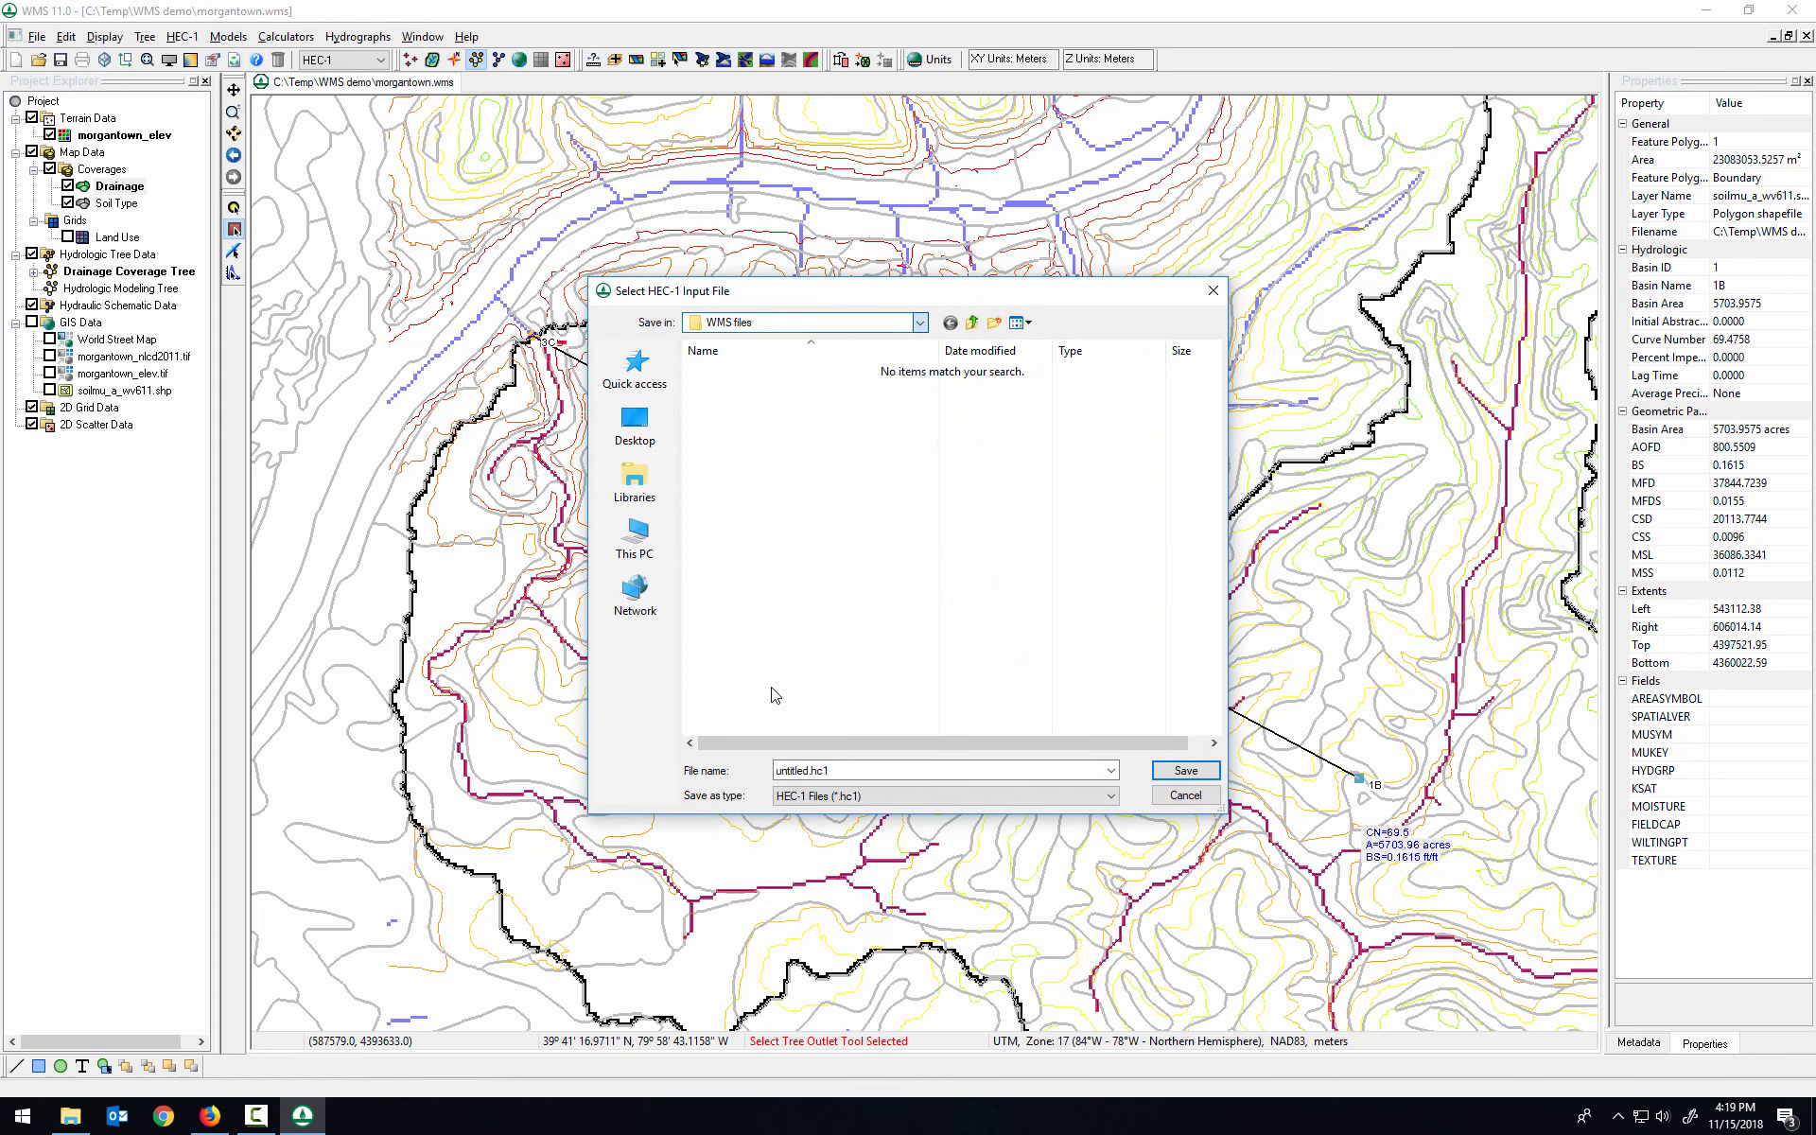
double_click(742, 644)
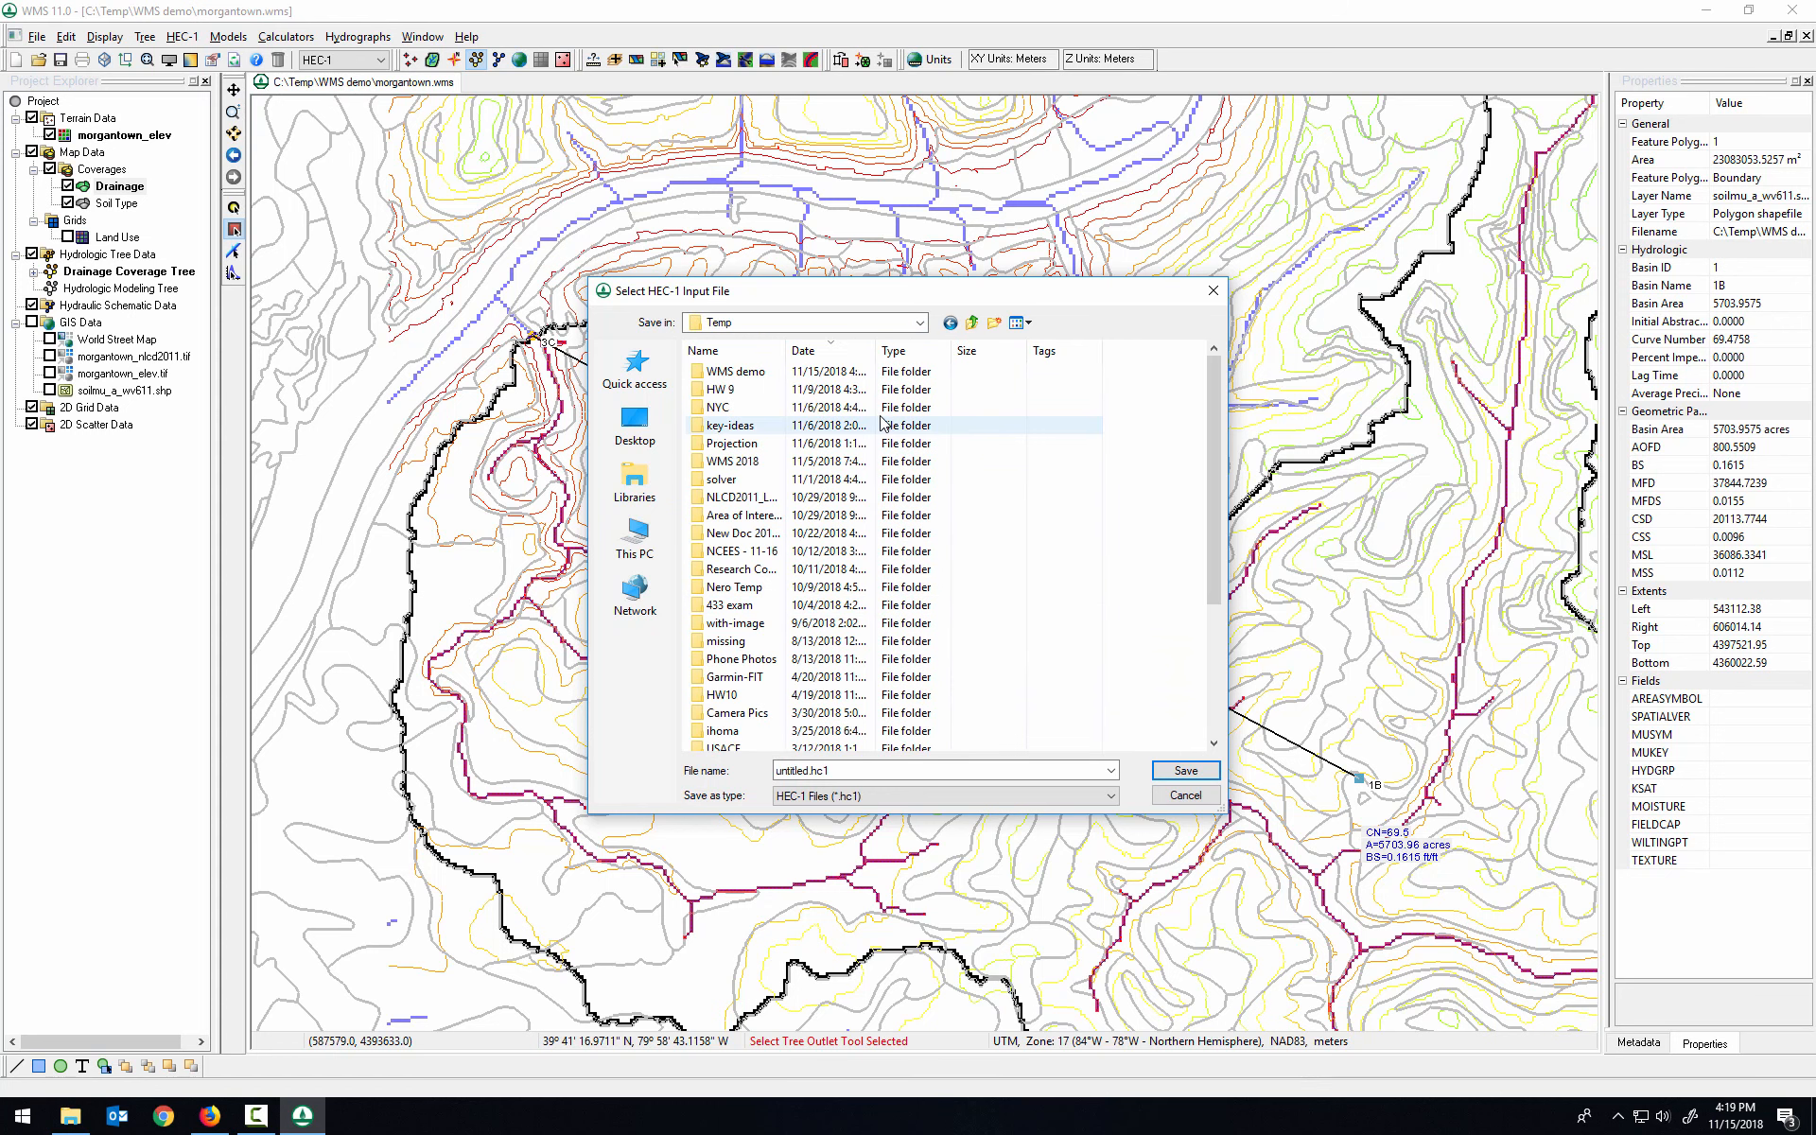
double_click(851, 372)
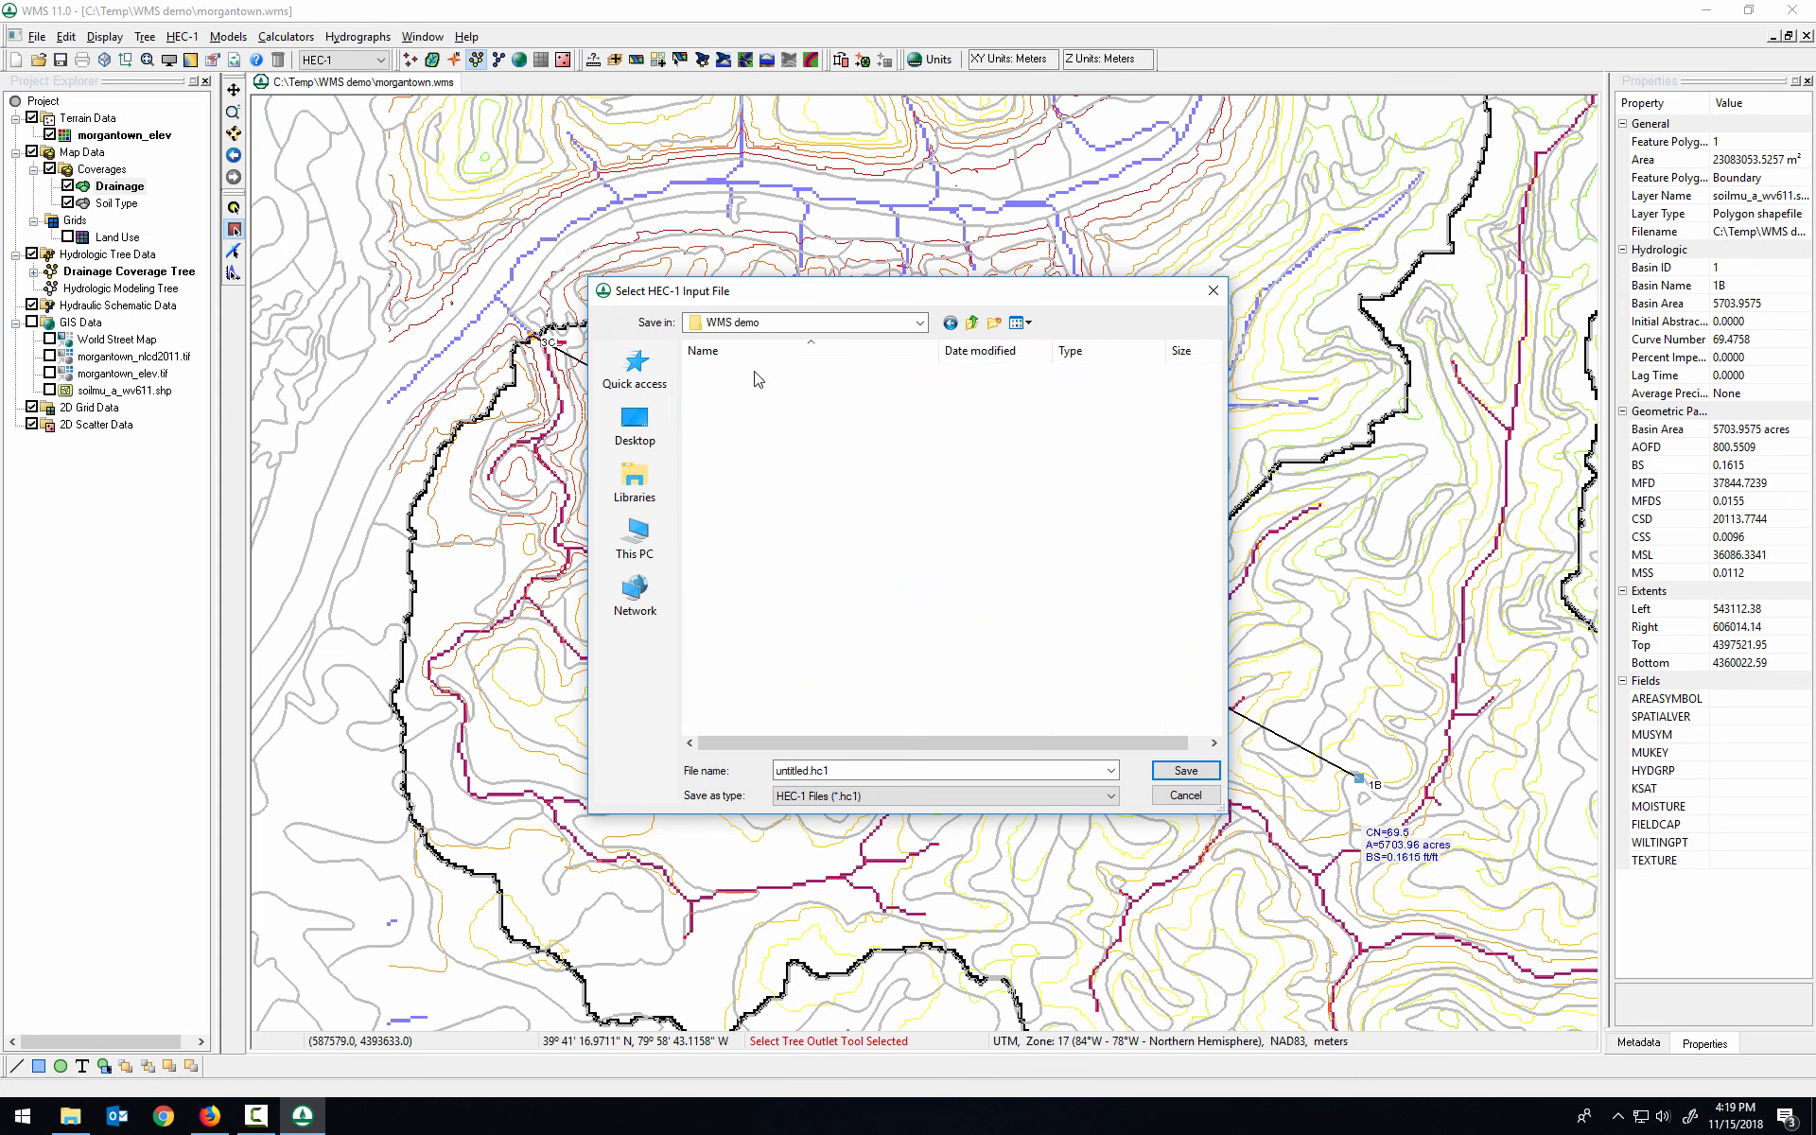
double_click(889, 771)
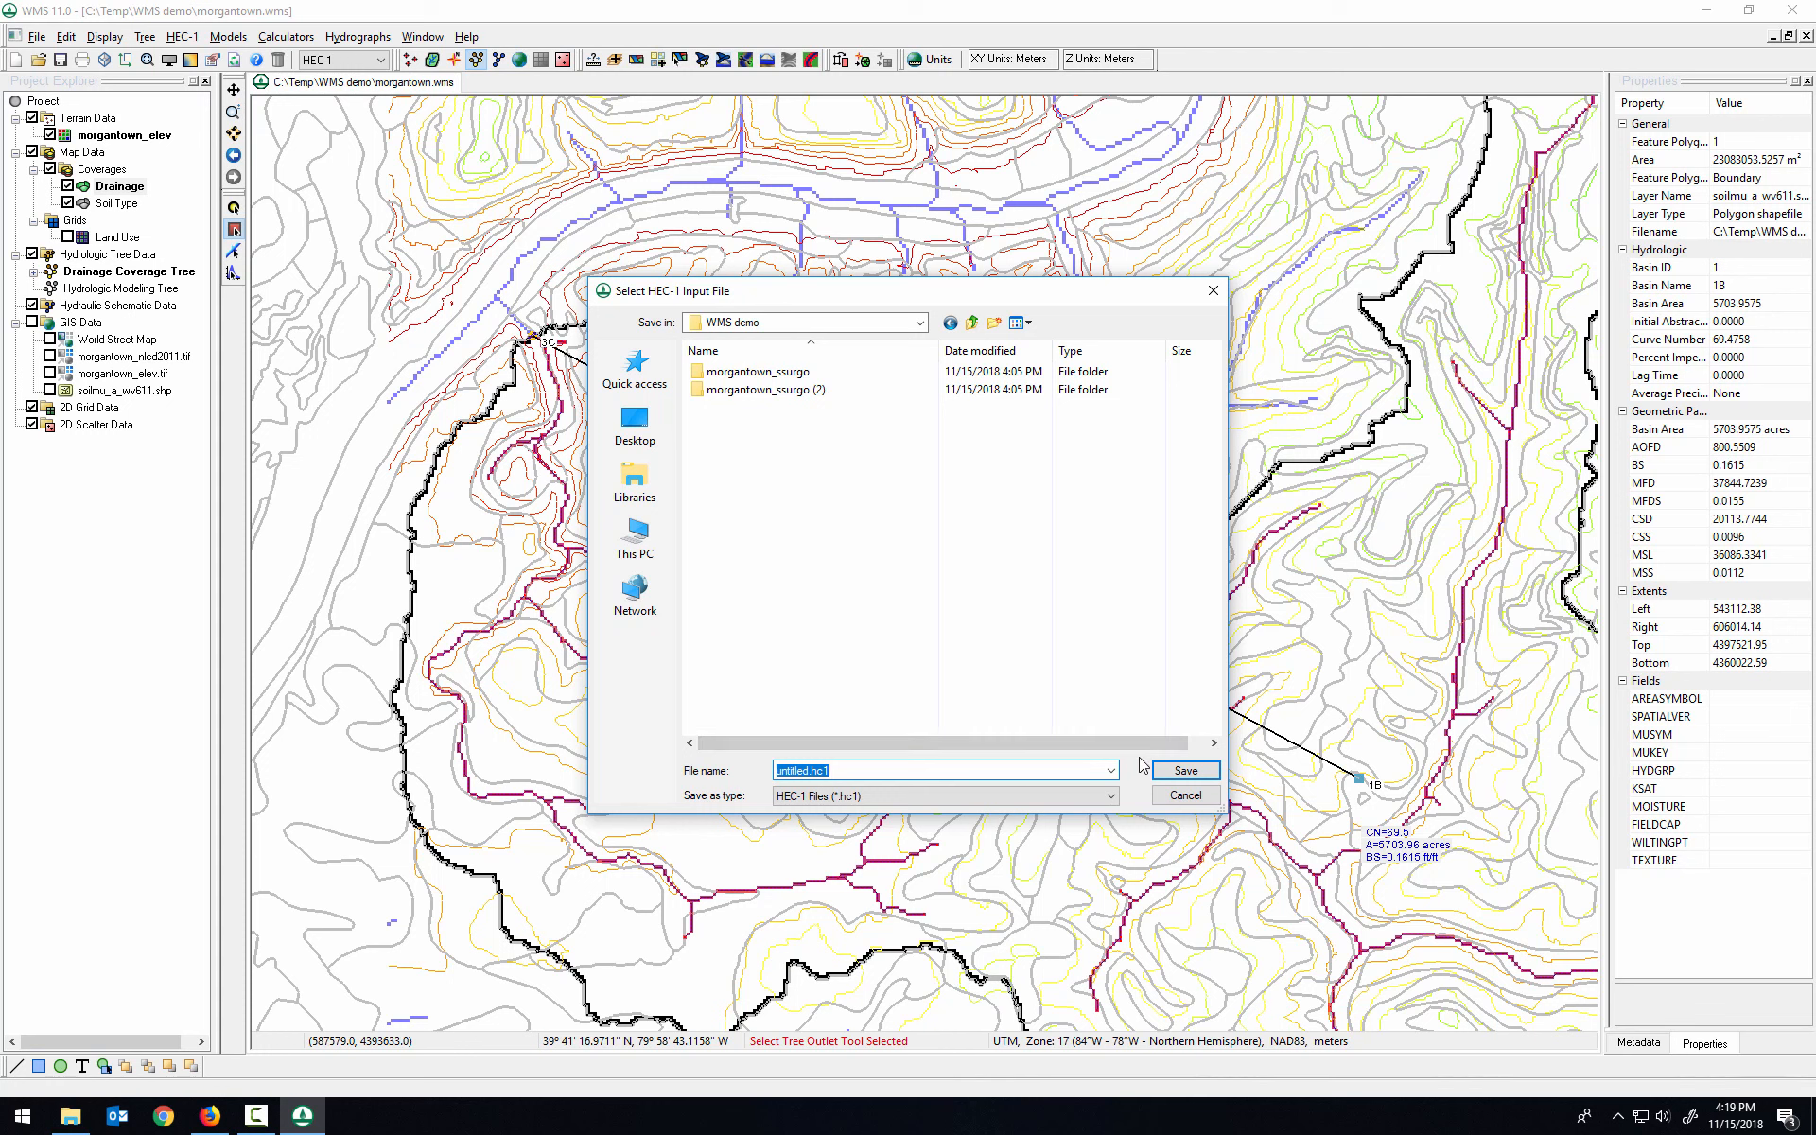
click(1184, 771)
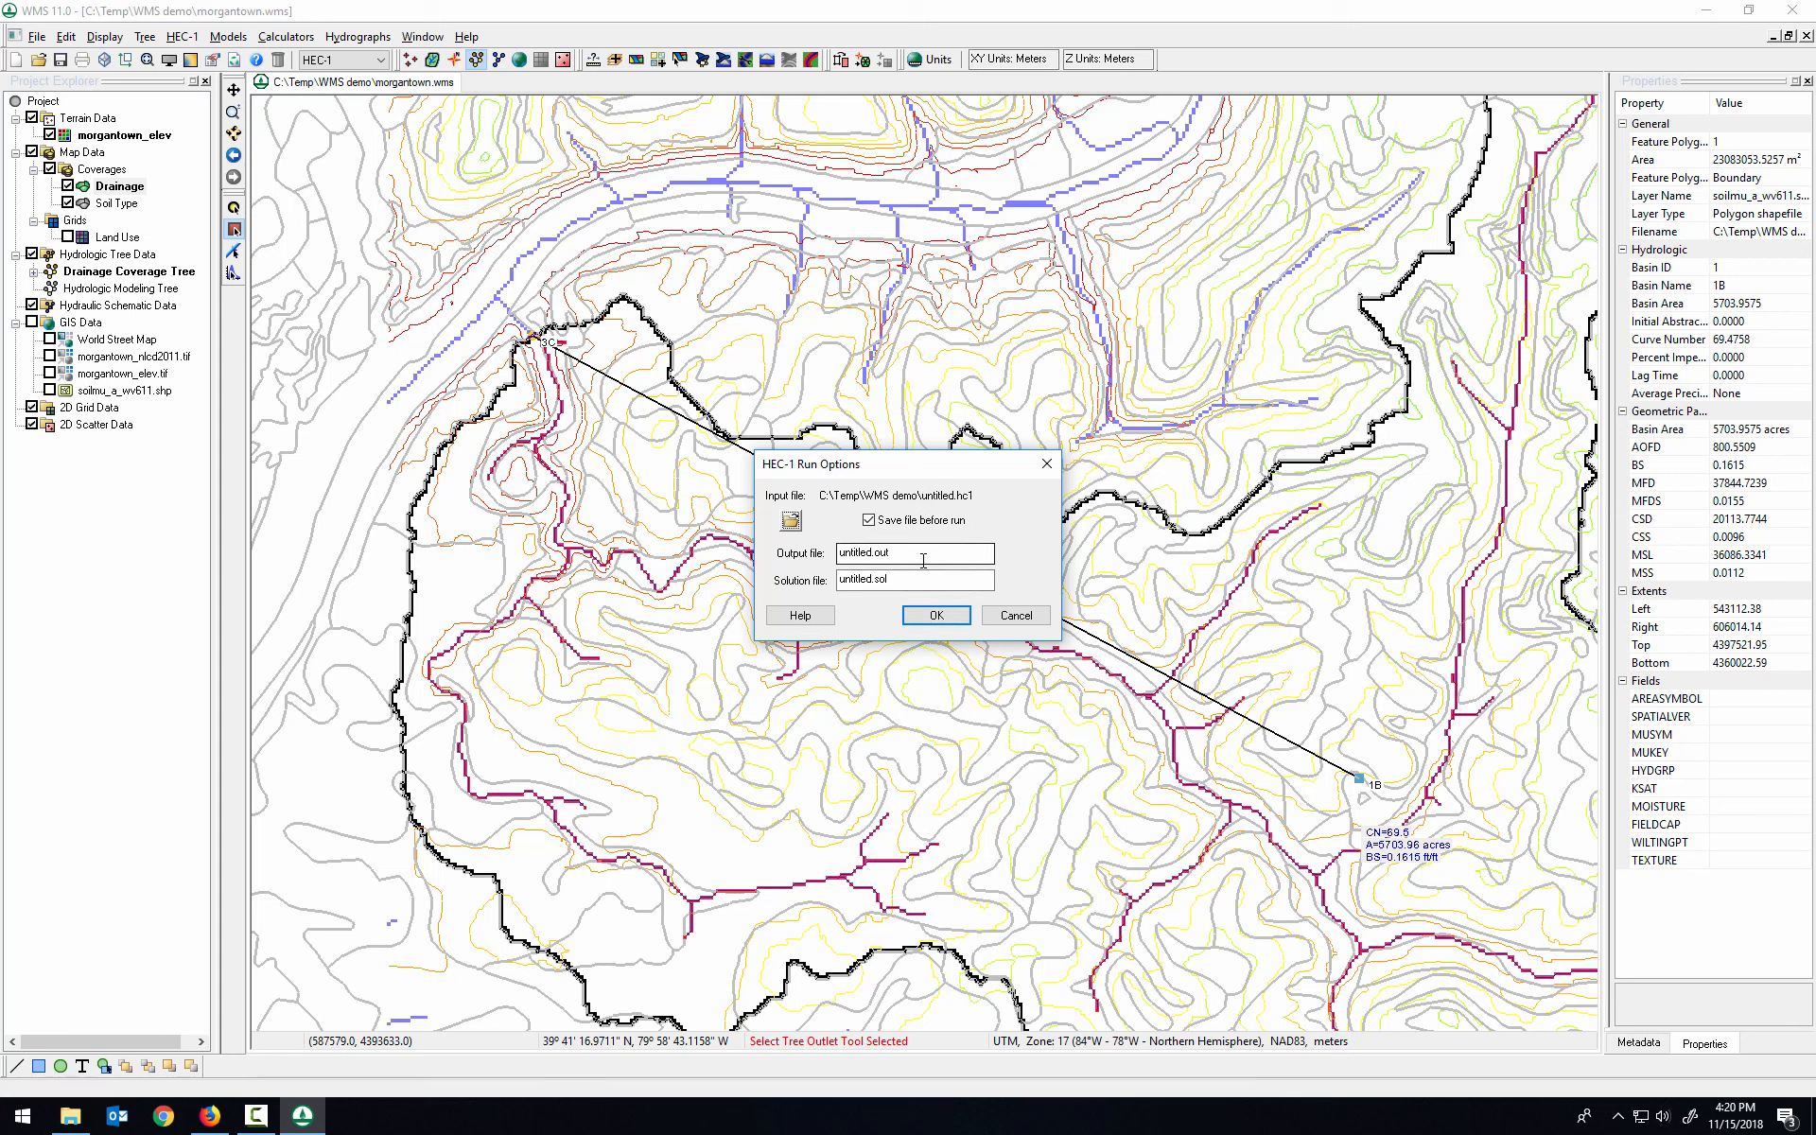
click(931, 615)
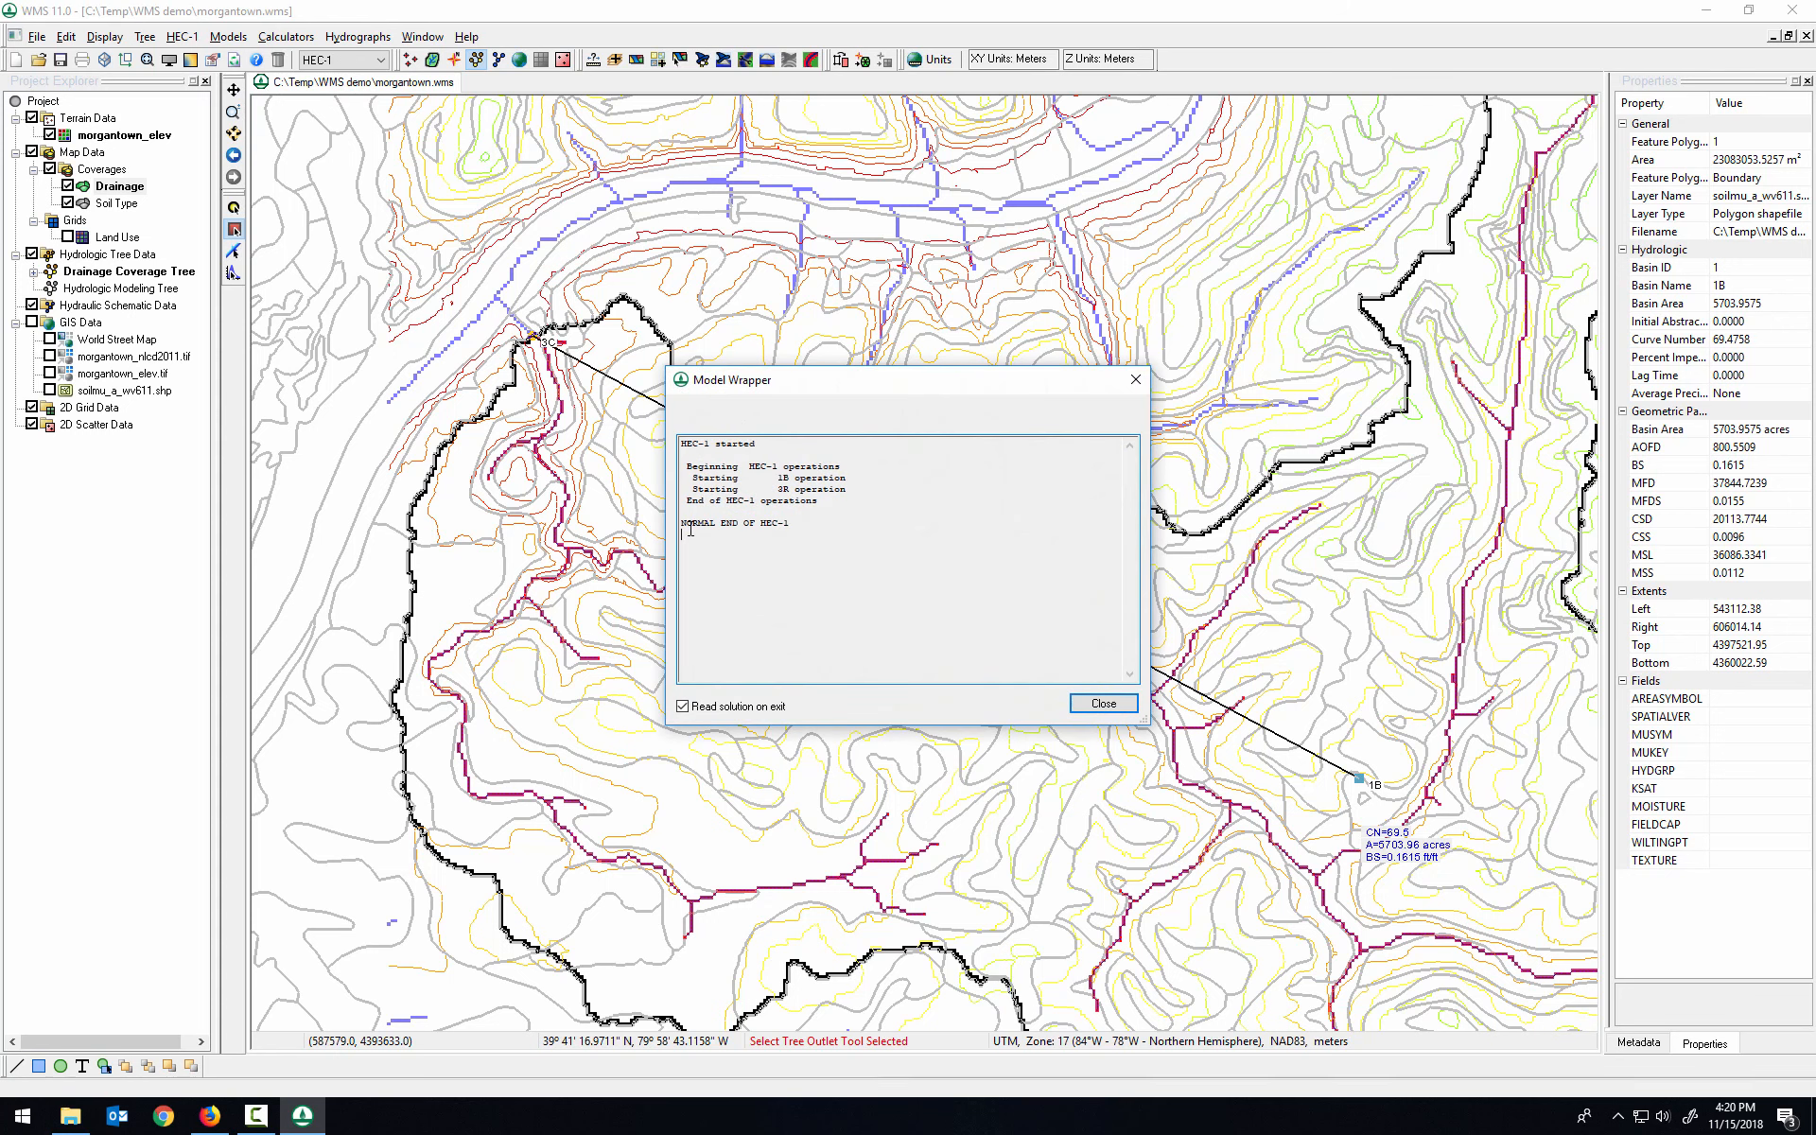
click(1100, 705)
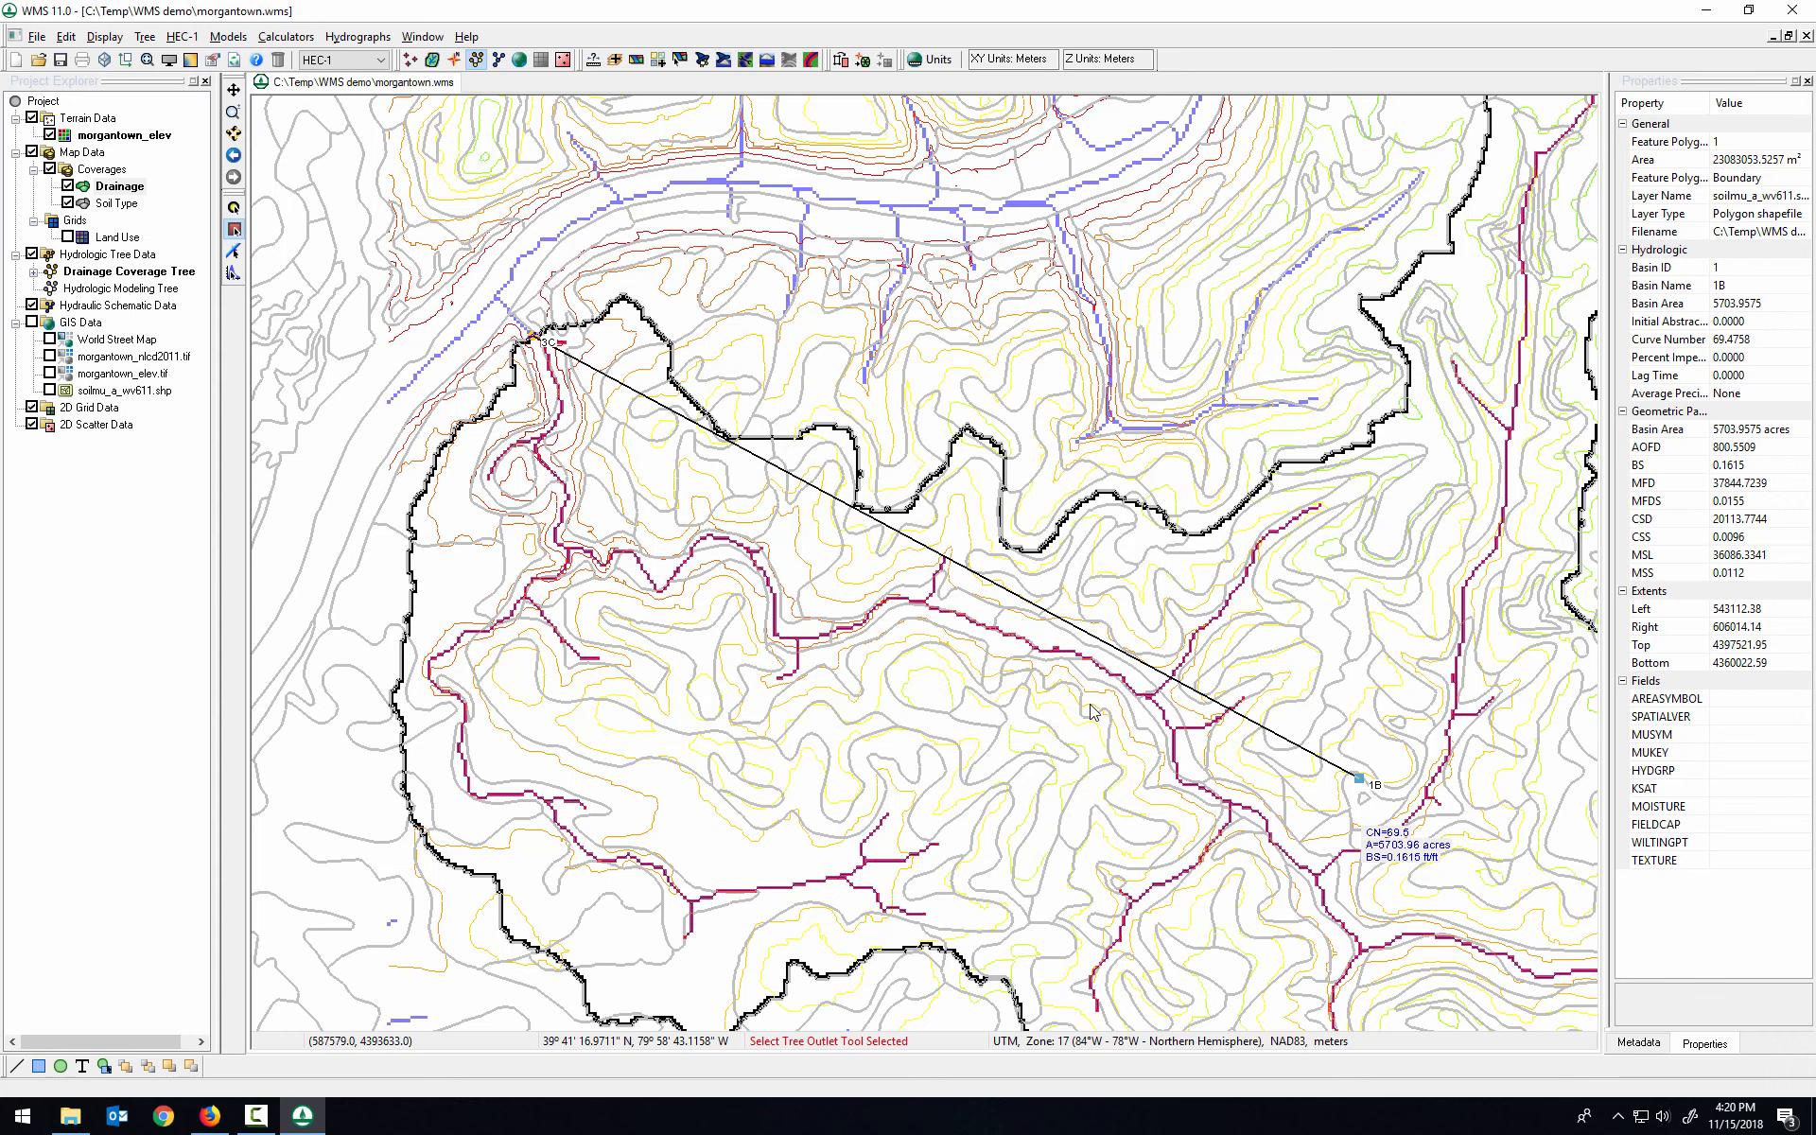
Step: Open the resulting hydrograph of basin 1B and enlarge its plot window in width and height
double_click(1373, 768)
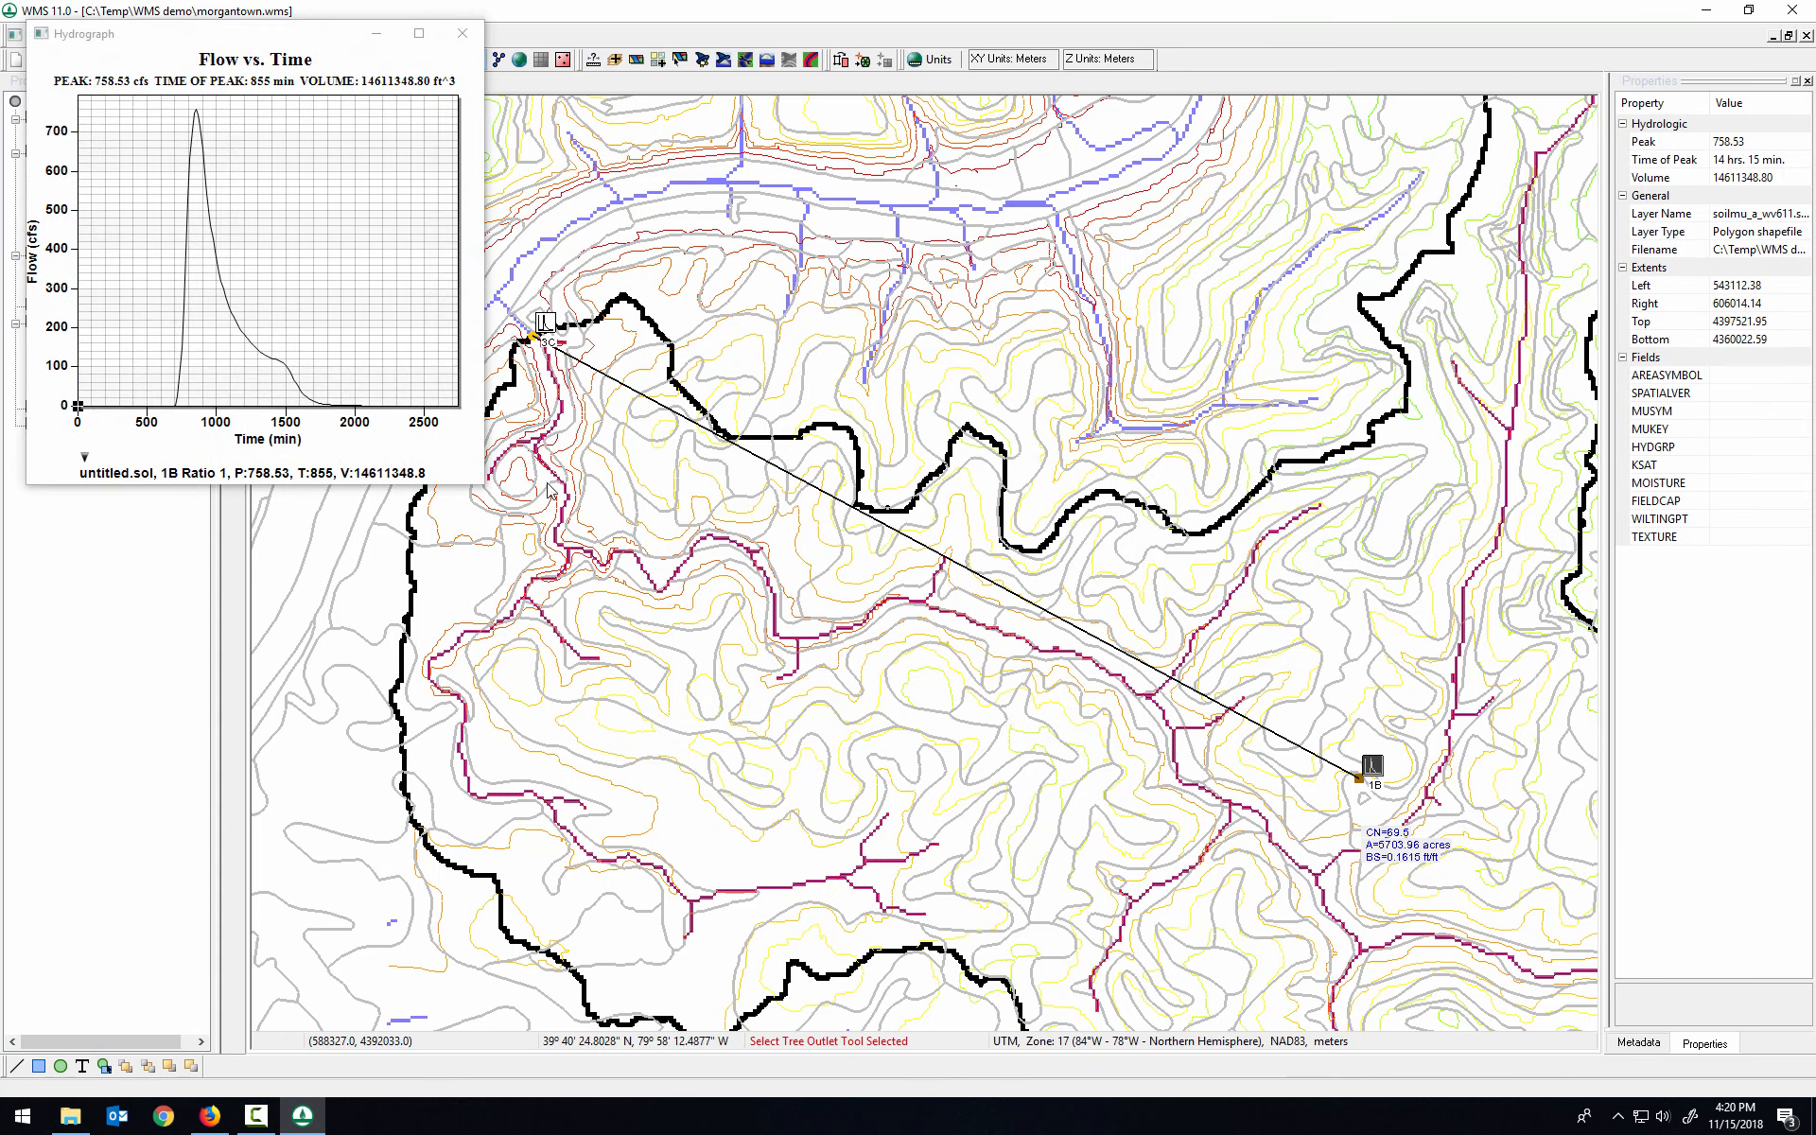
drag(484, 482, 829, 482)
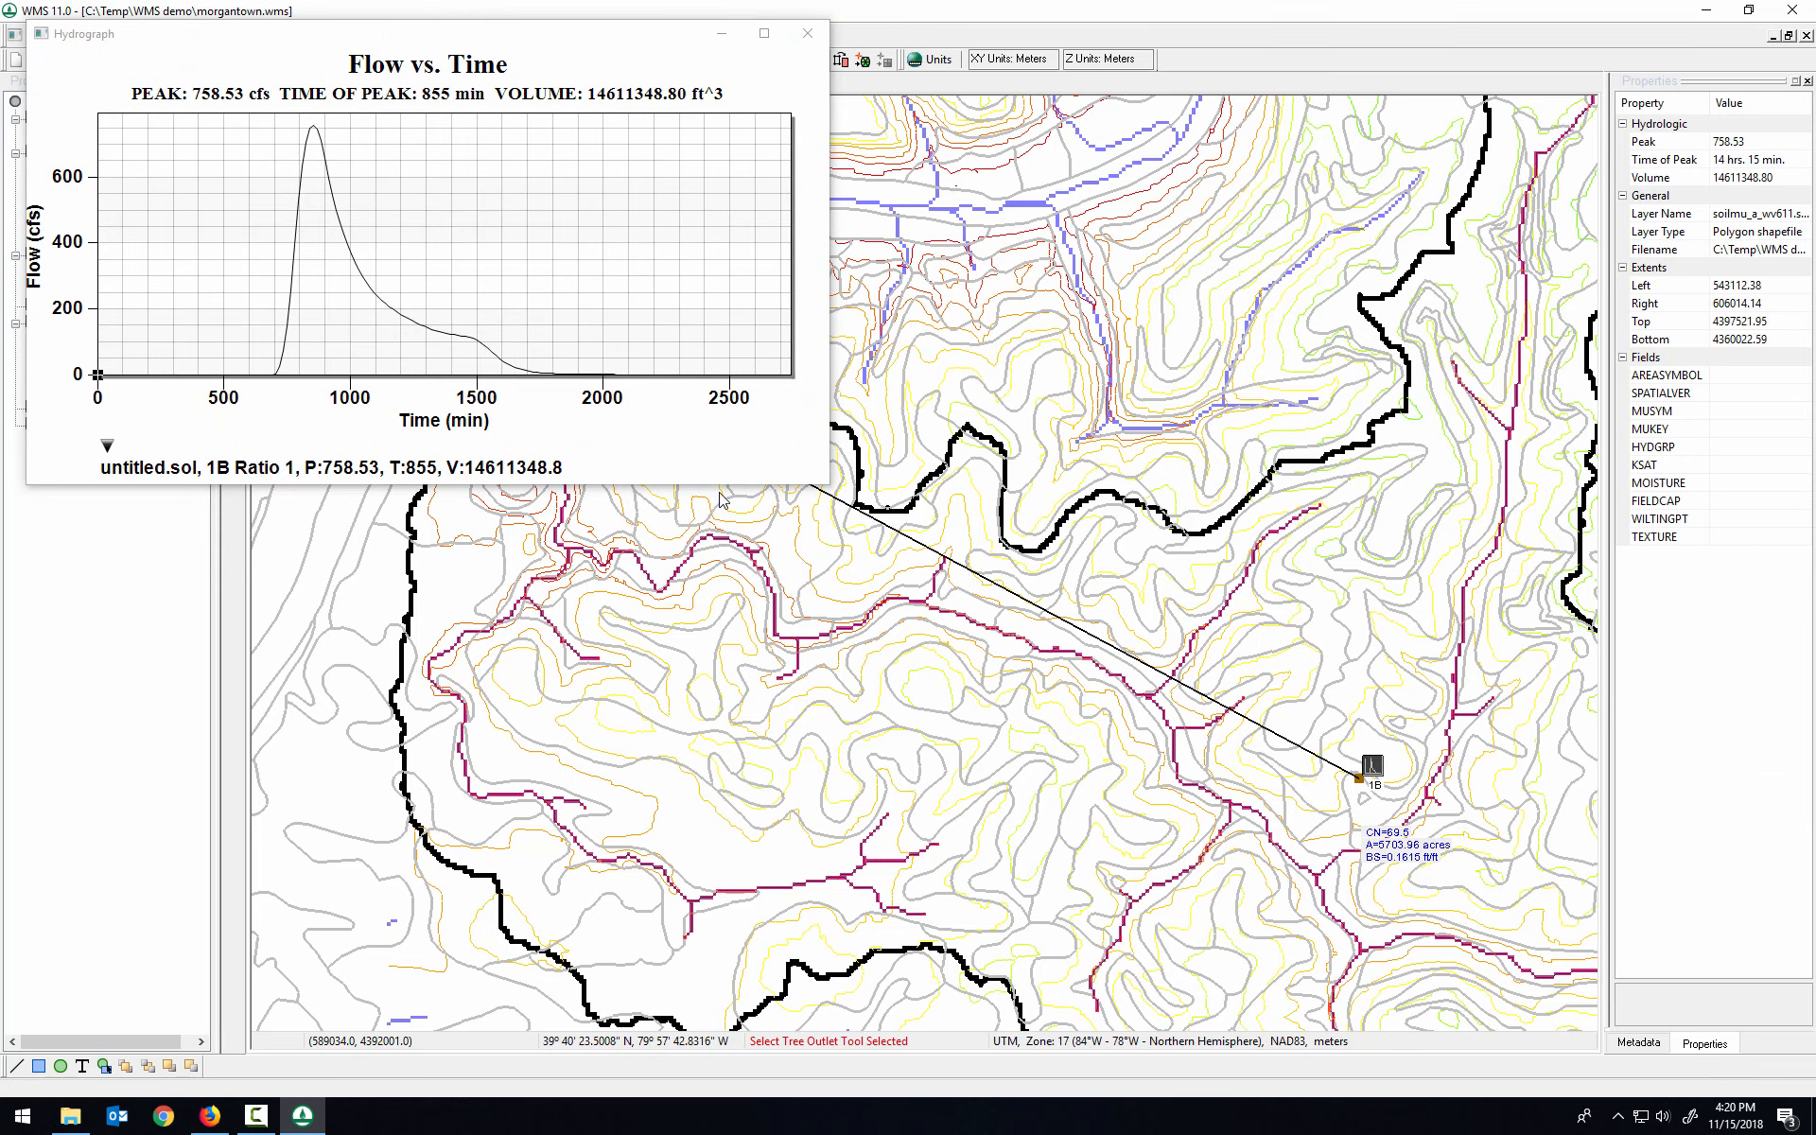
drag(720, 488, 720, 778)
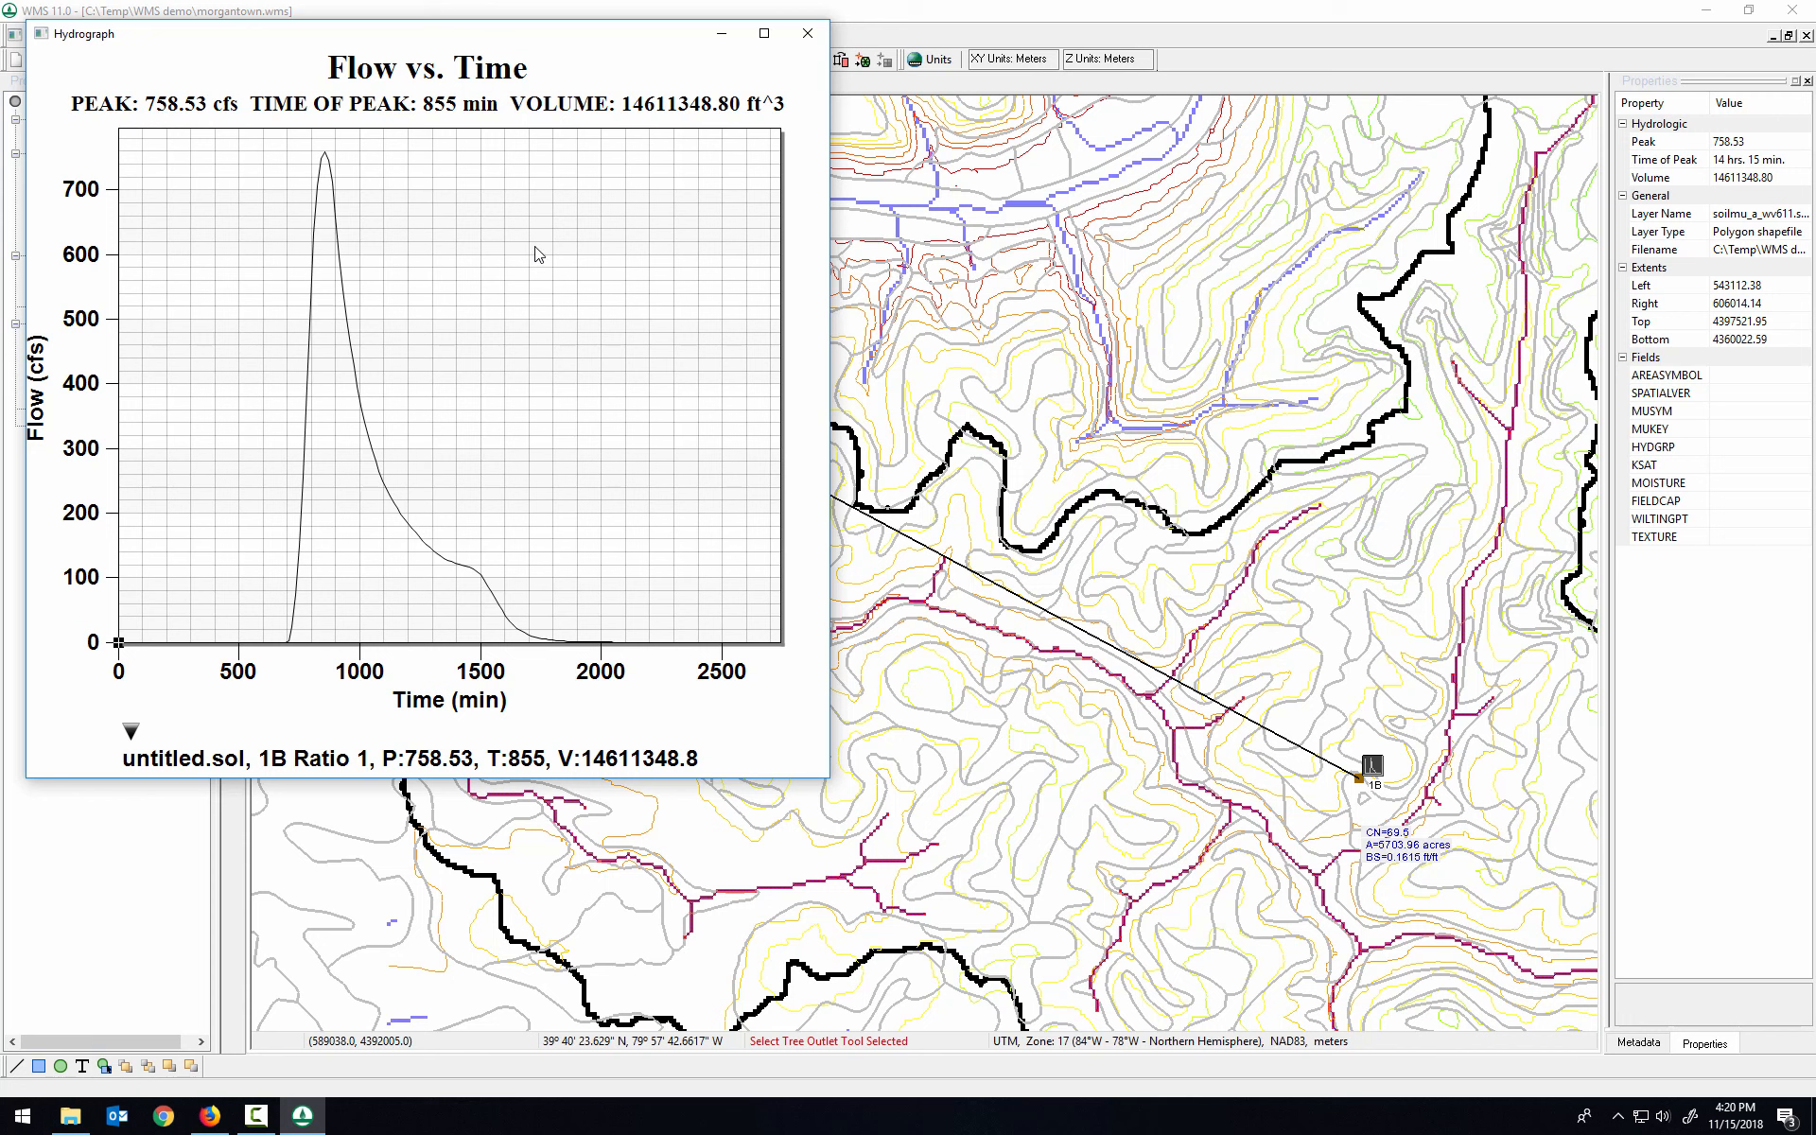
Step: Set up an export of the Flow vs. Time plot as Text / Data with a file as the destination
right_click(570, 244)
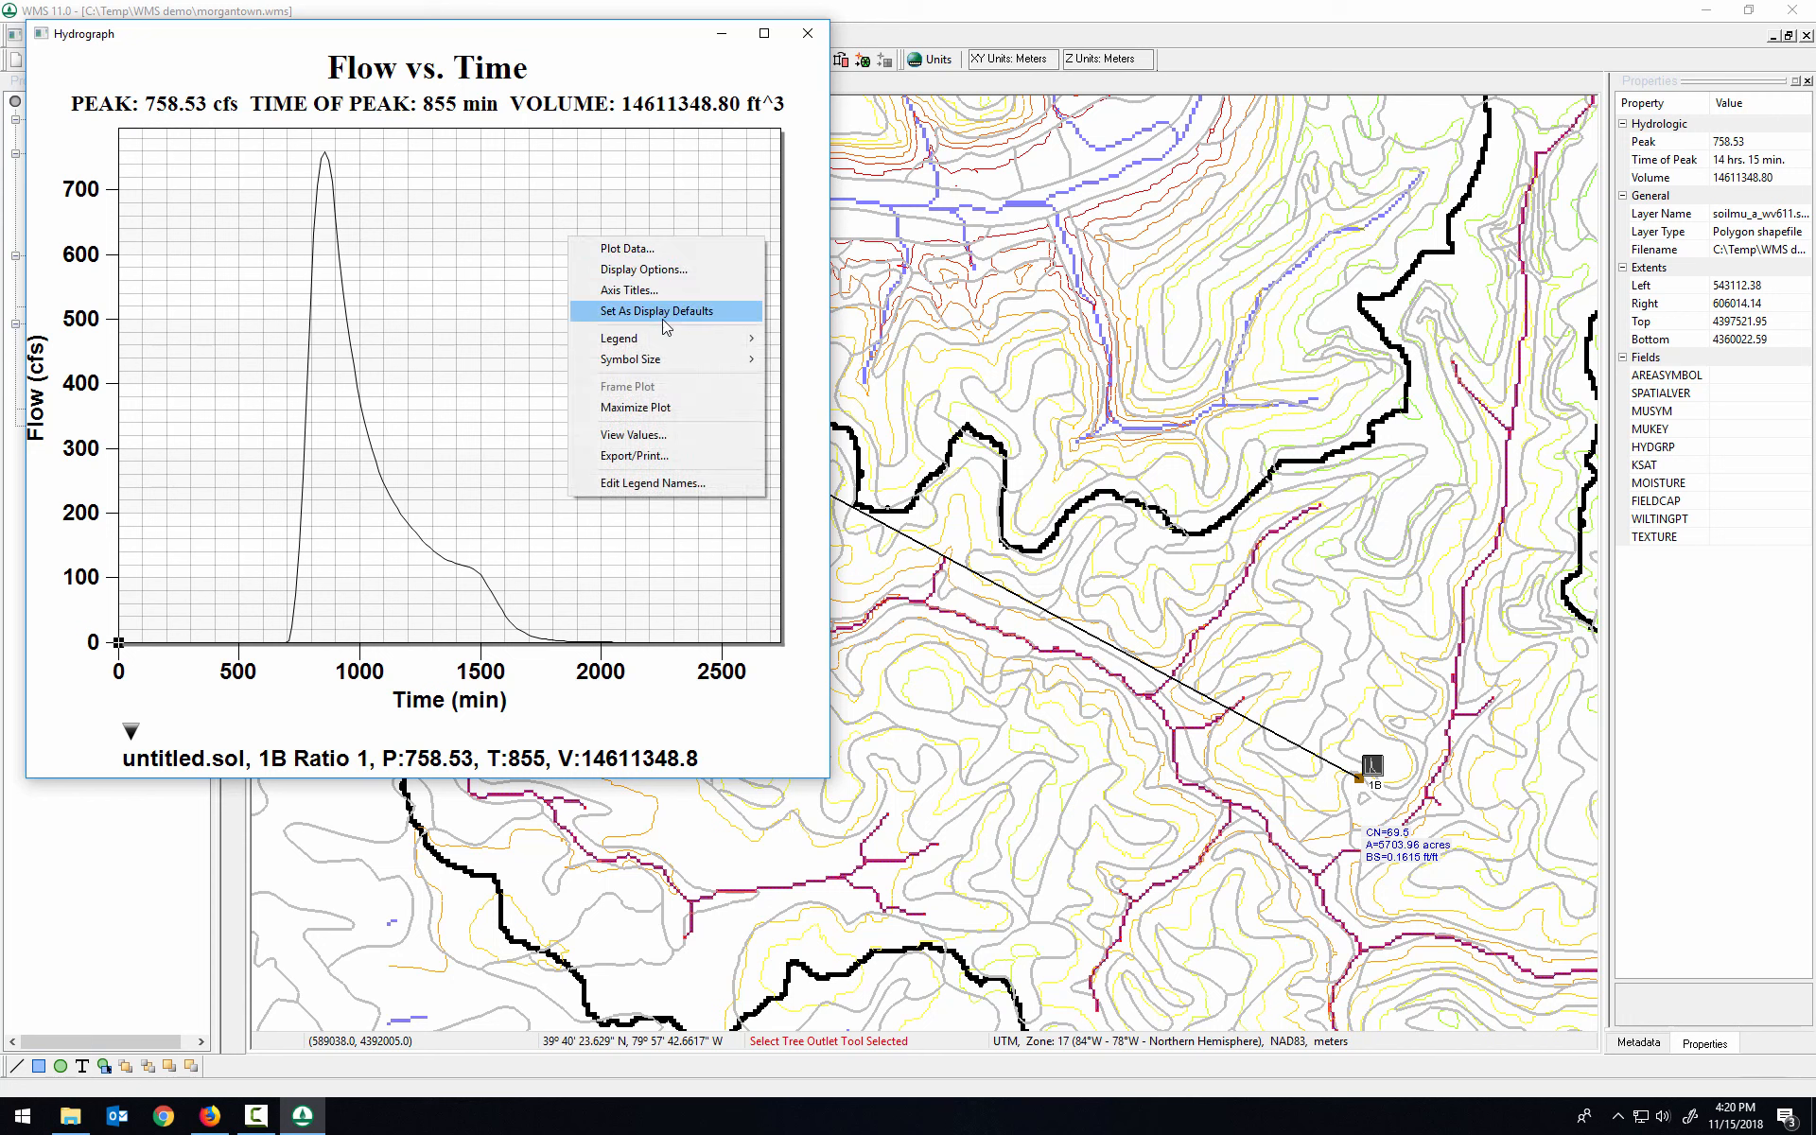
click(668, 457)
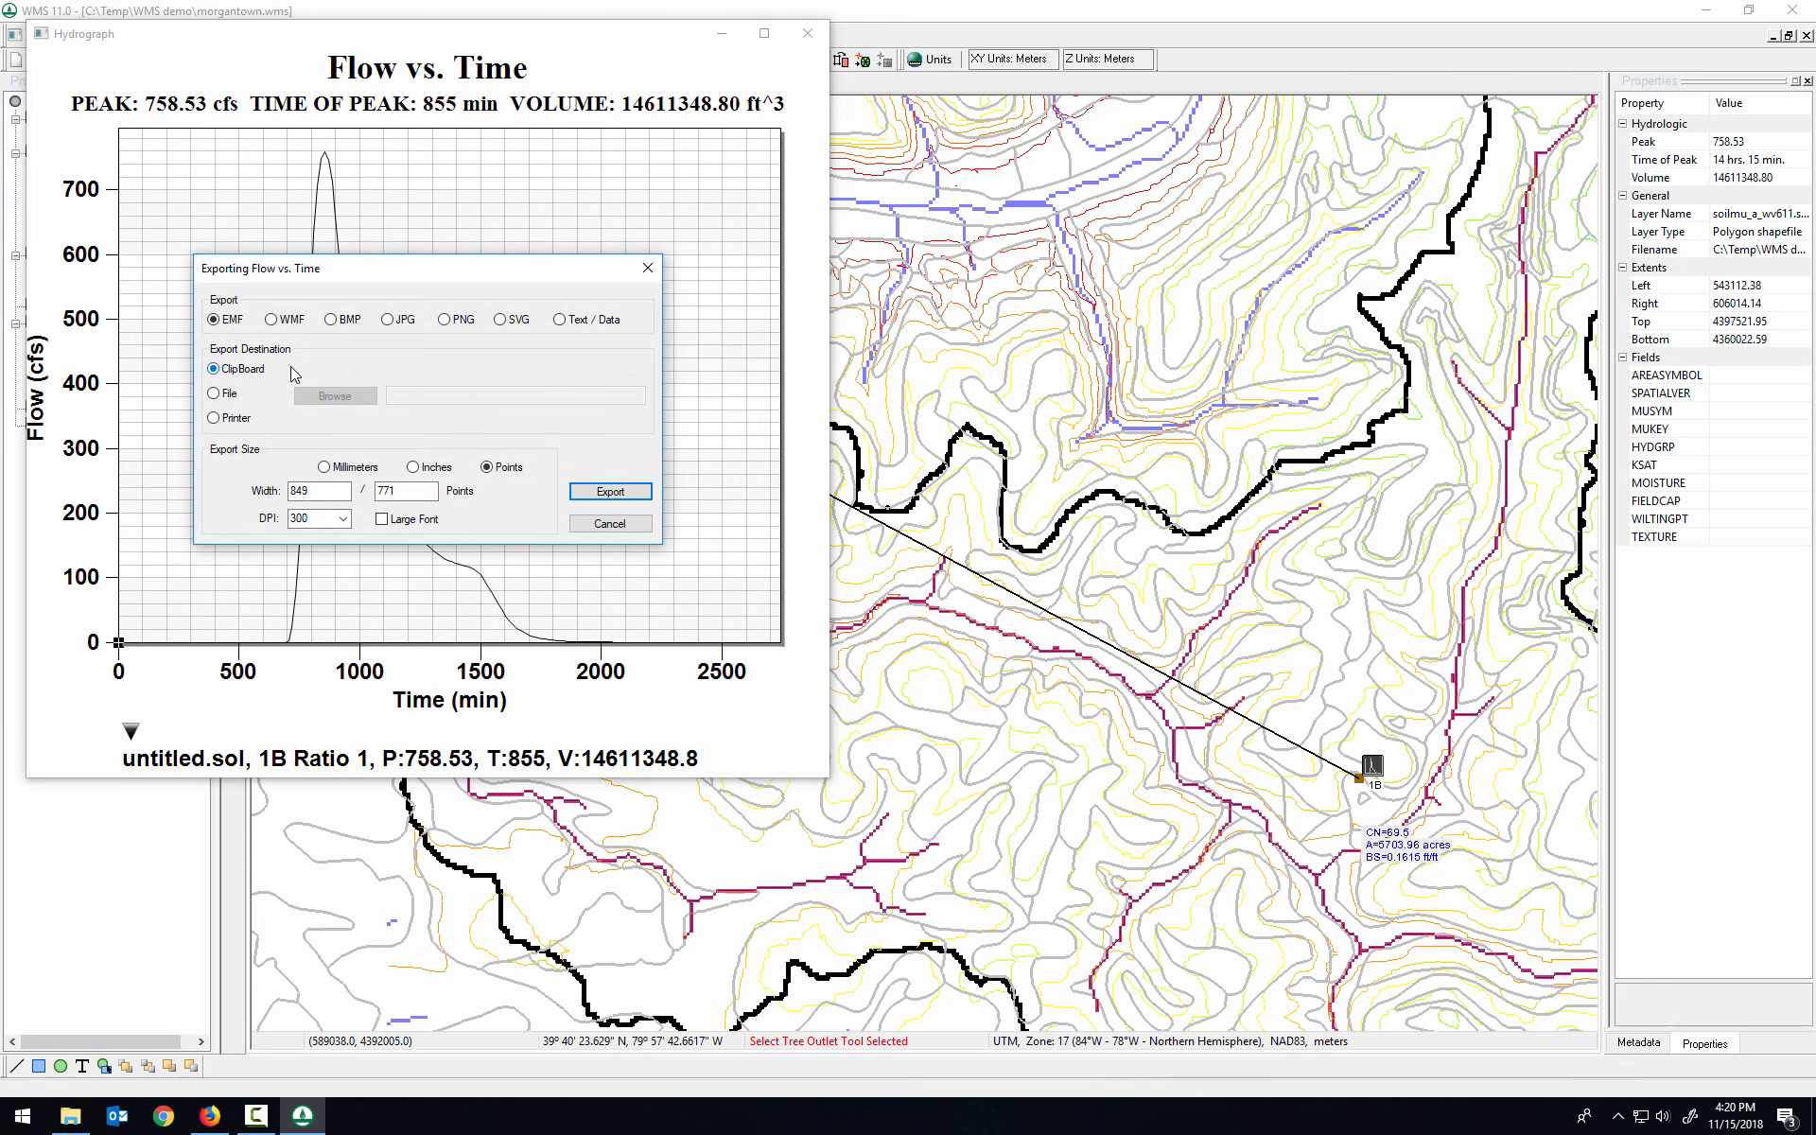
click(561, 321)
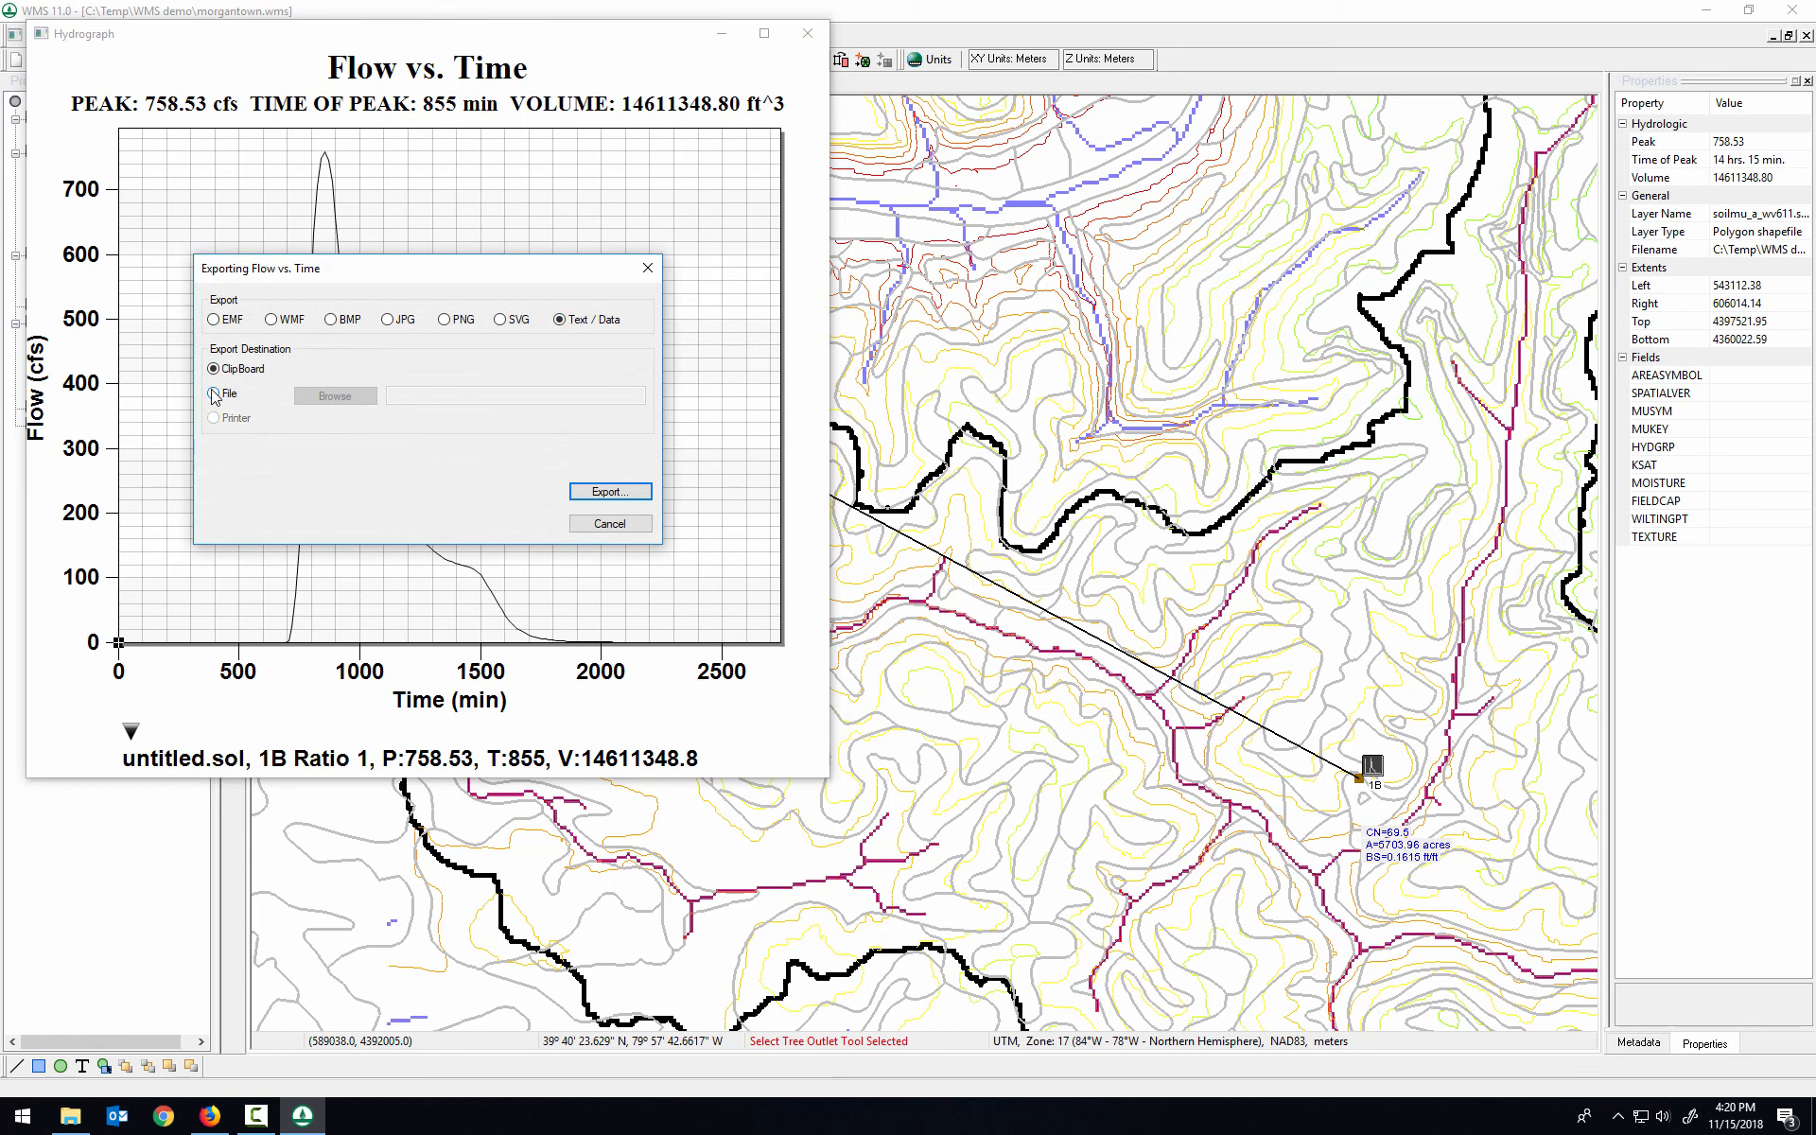
click(214, 394)
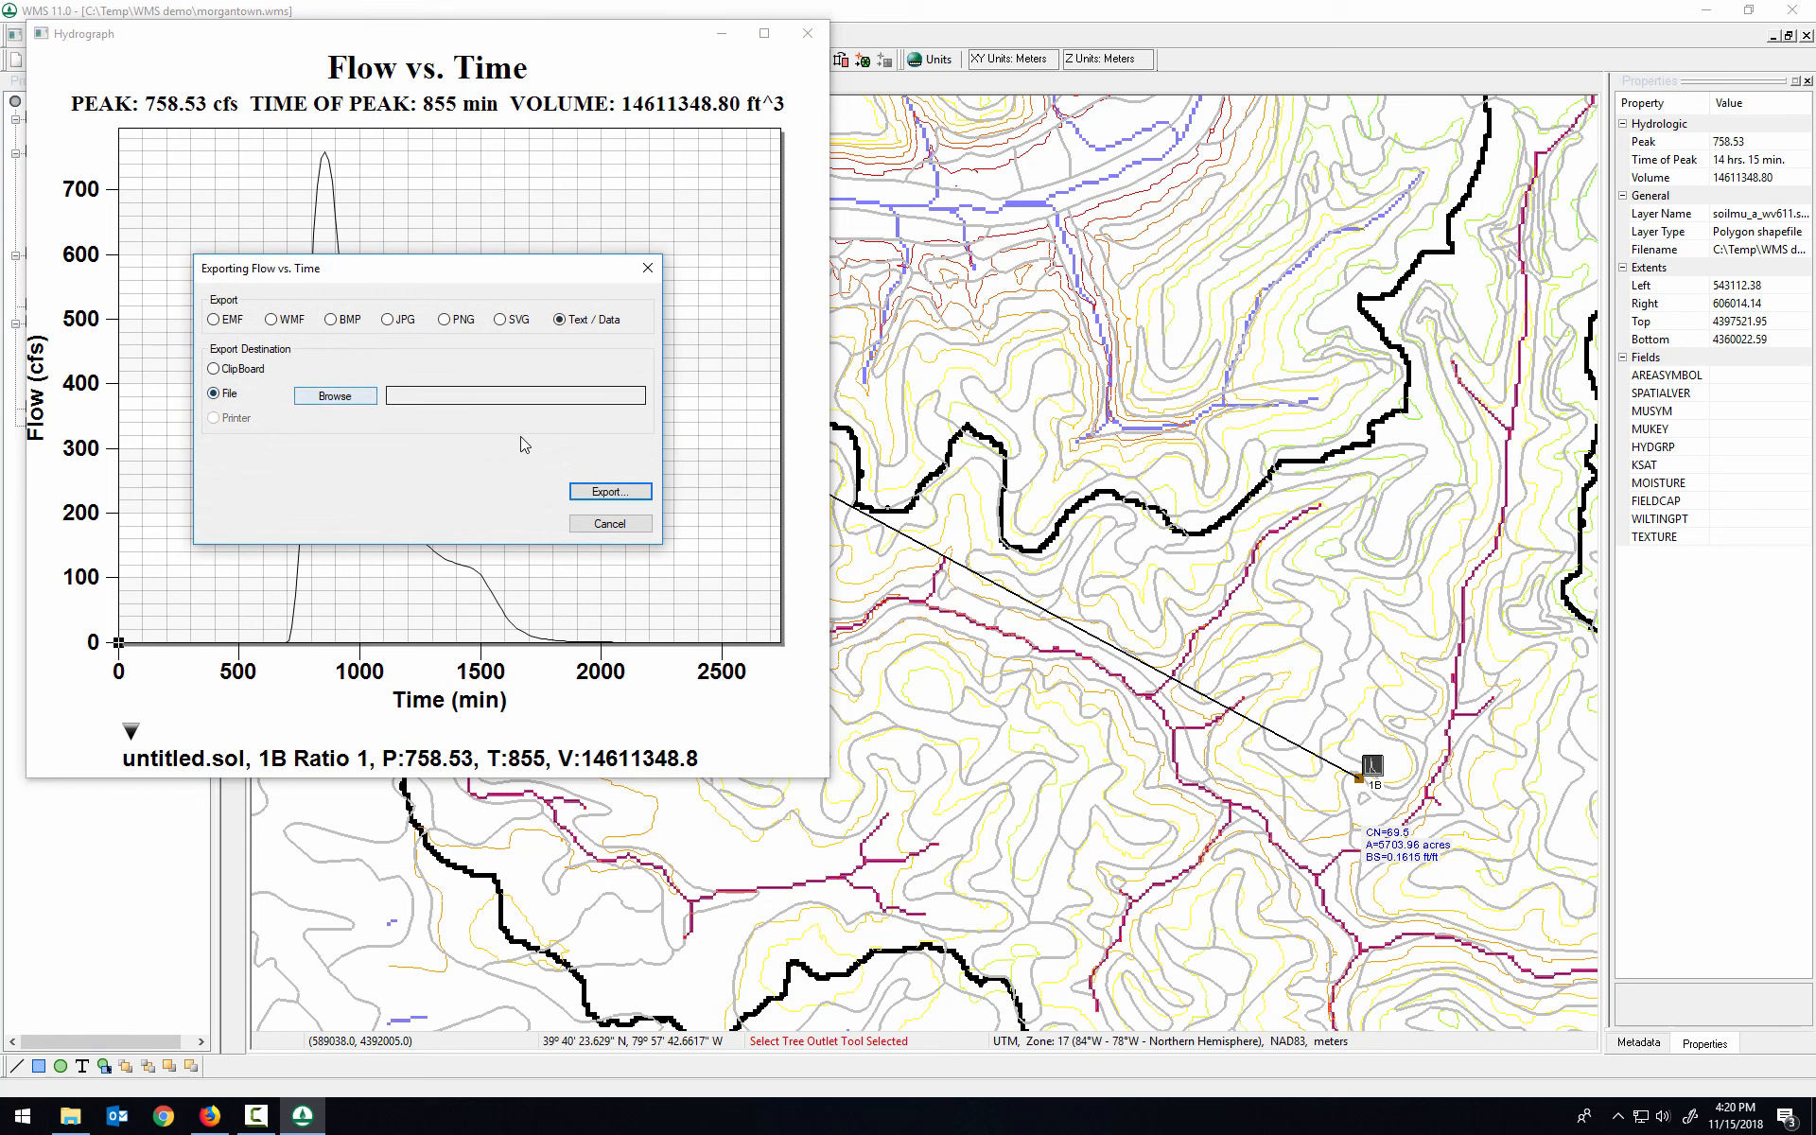
Step: Name the export file morgantown-excel-output.txt in the WMS demo folder
click(371, 401)
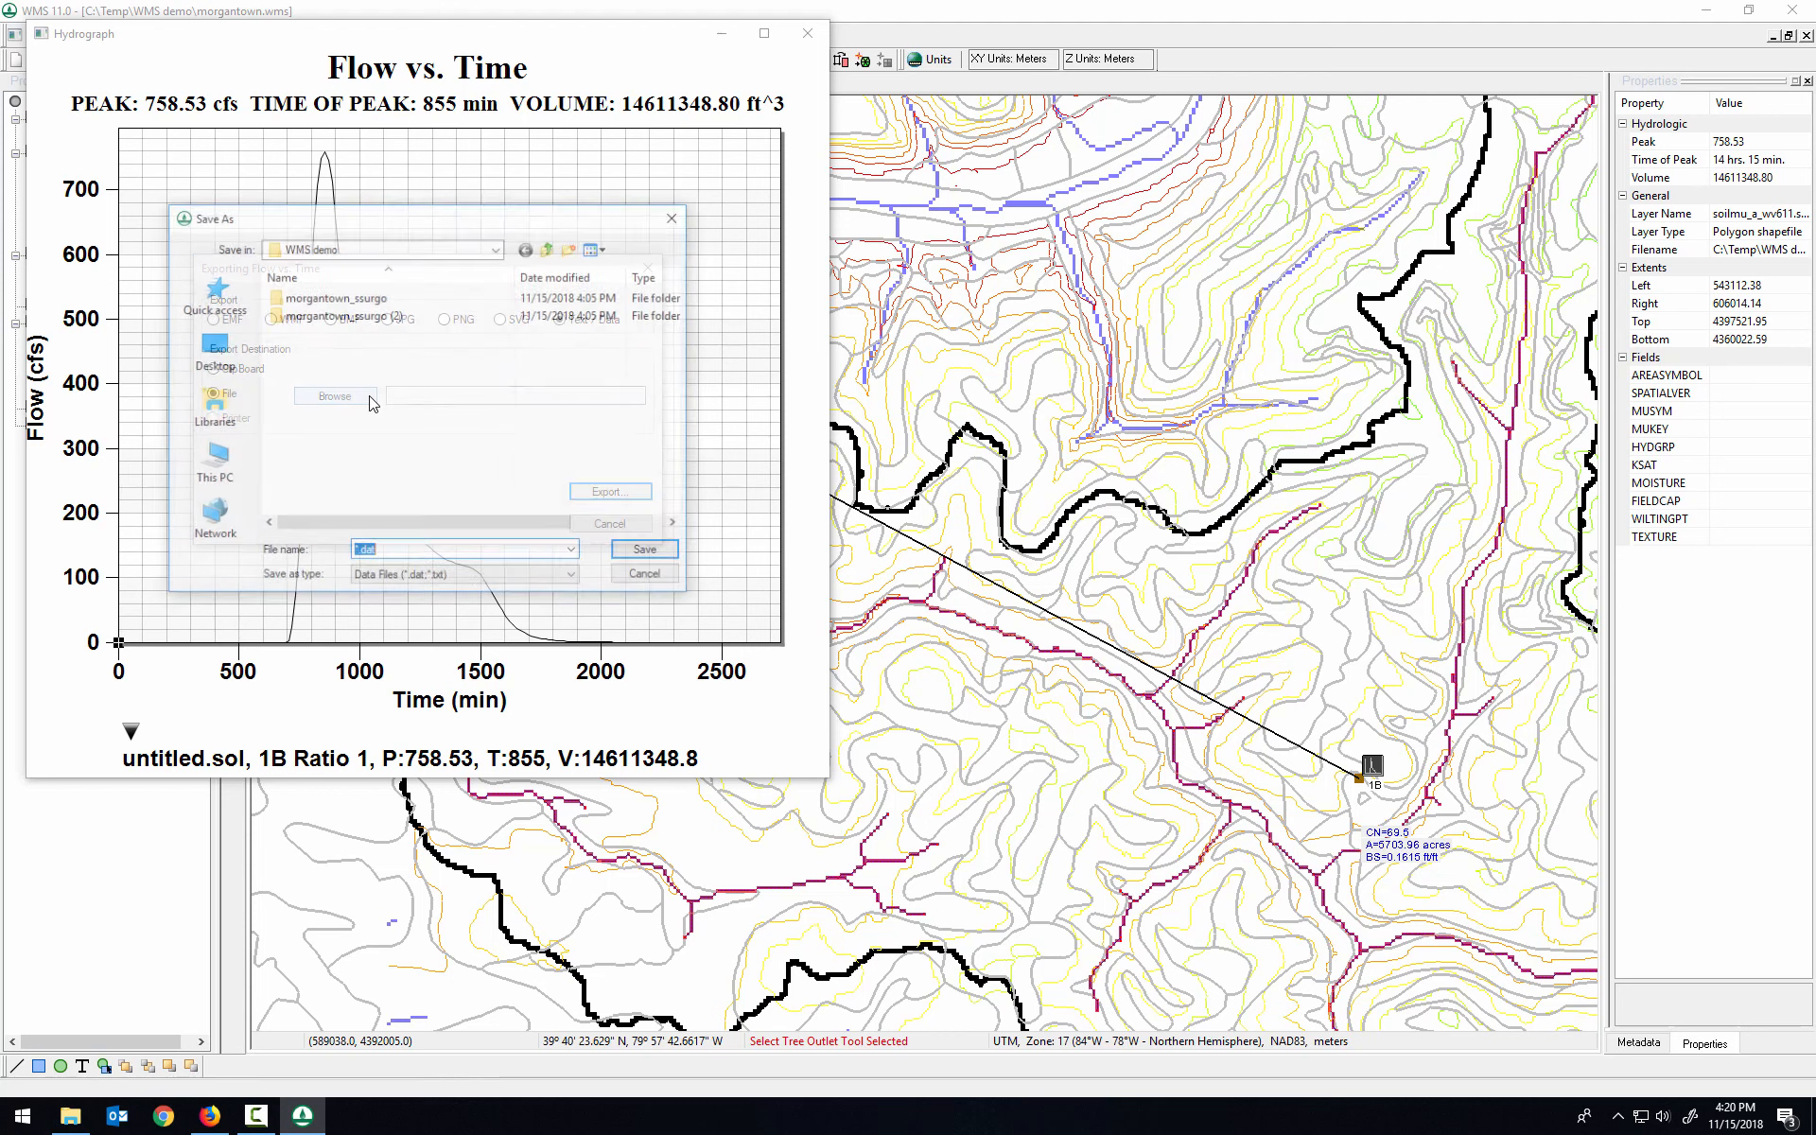
click(496, 248)
click(378, 584)
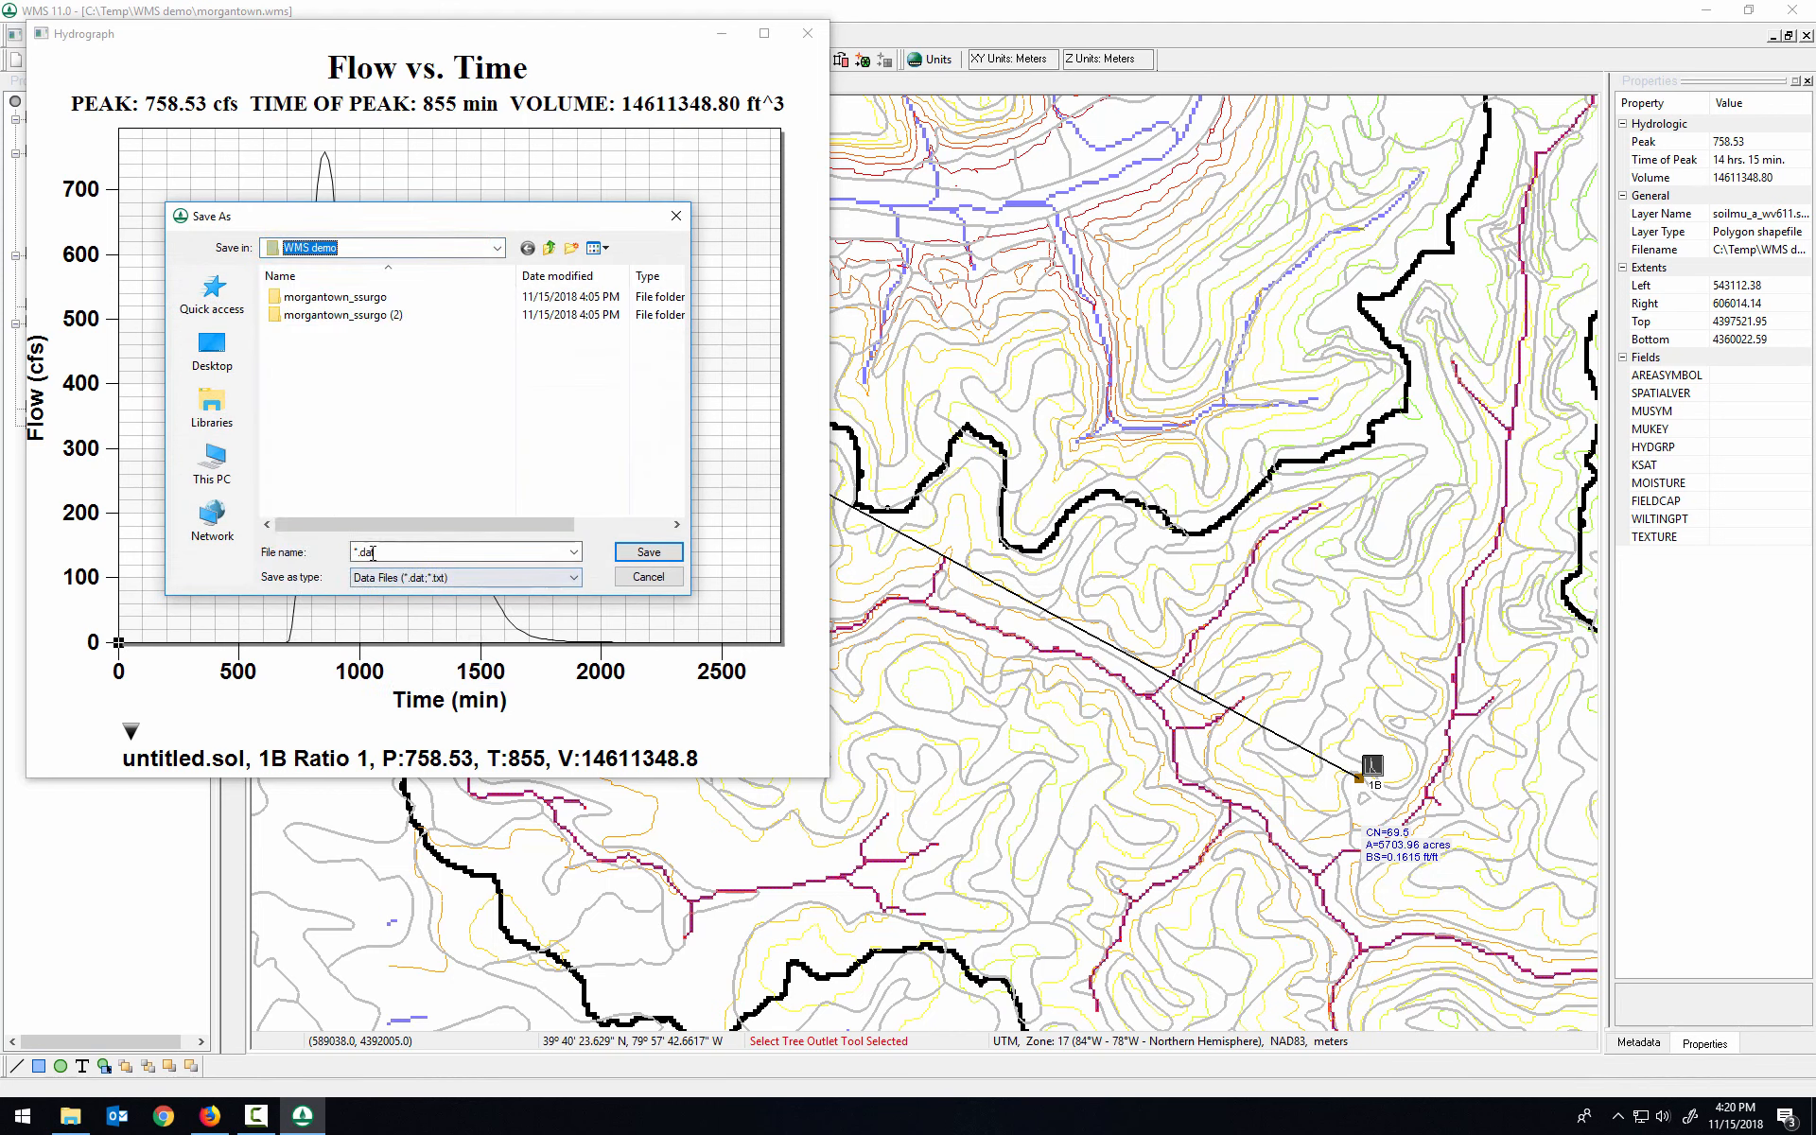
click(410, 573)
click(406, 551)
double_click(413, 551)
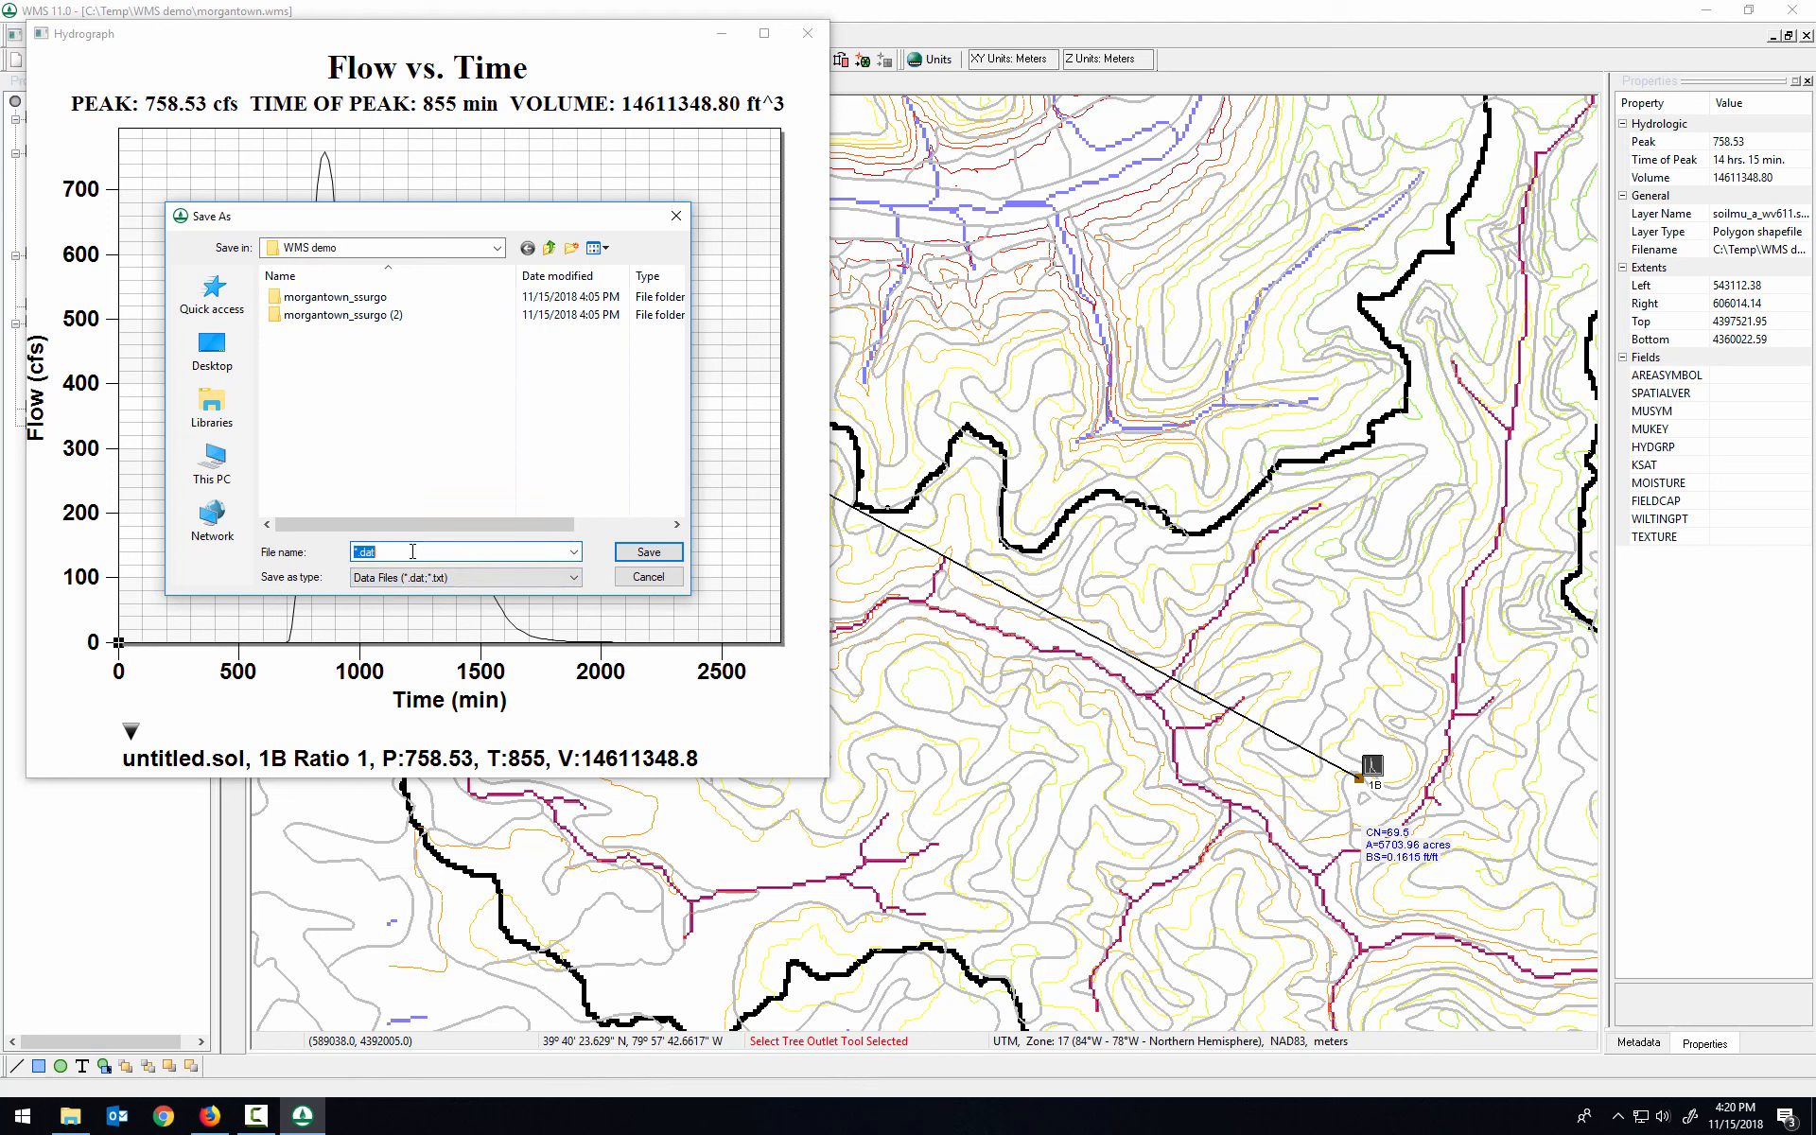
text(morgant)
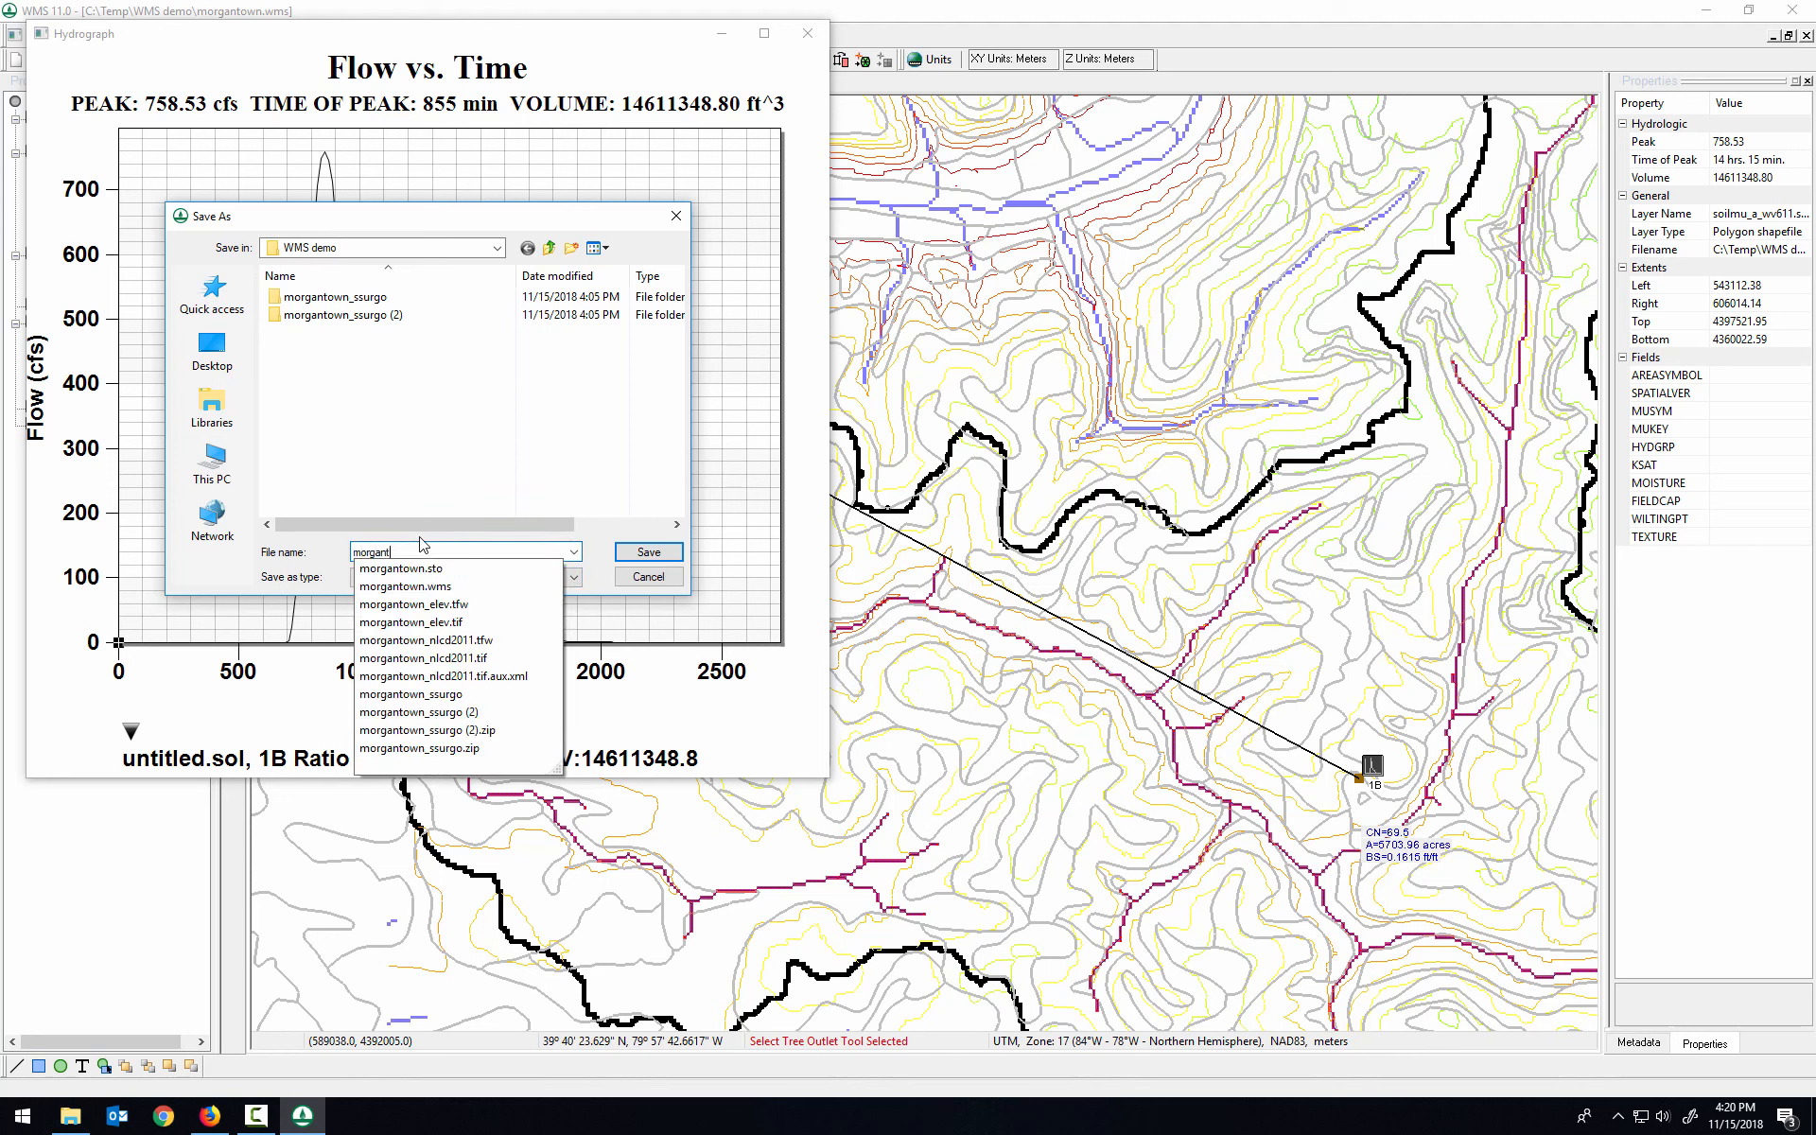
text(own-exwe)
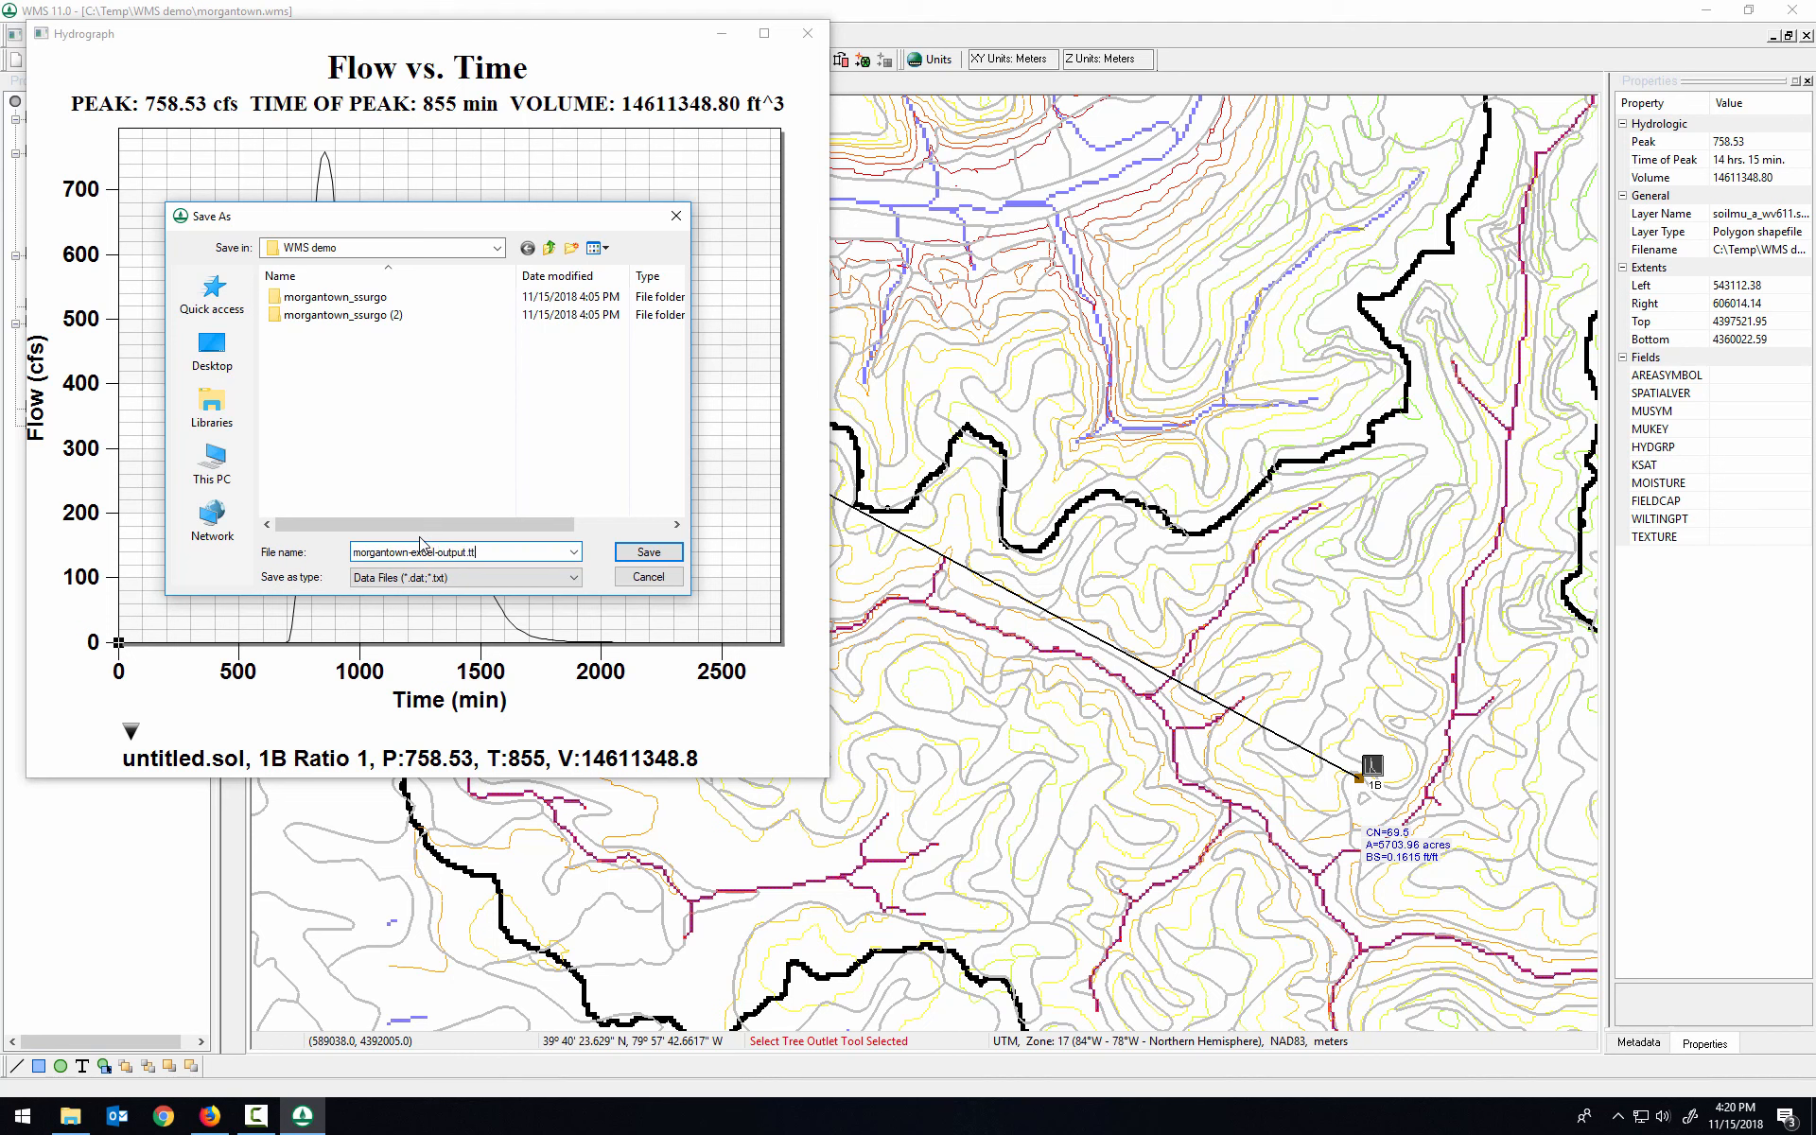
key(BackSpace)
text(xt)
click(647, 554)
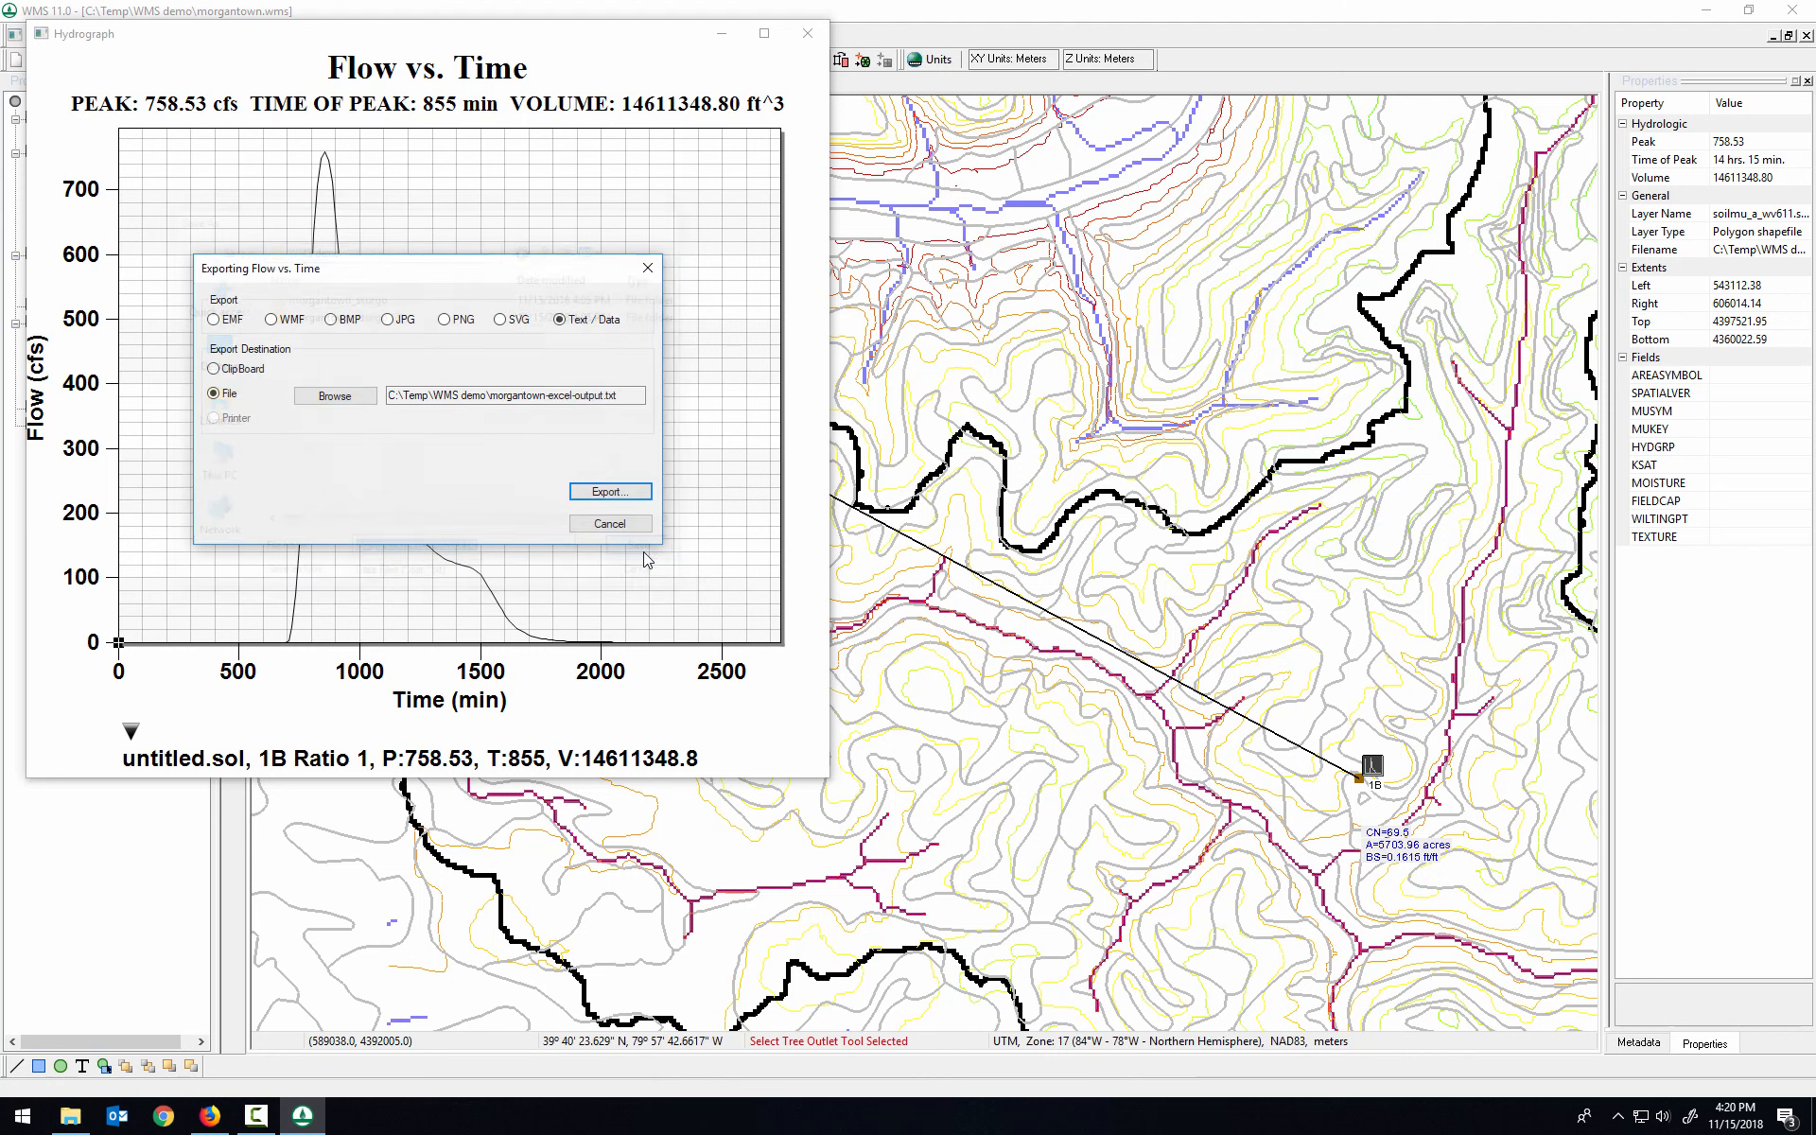
Step: Export all hydrograph data and labels in Table style with current numeric precision
click(617, 493)
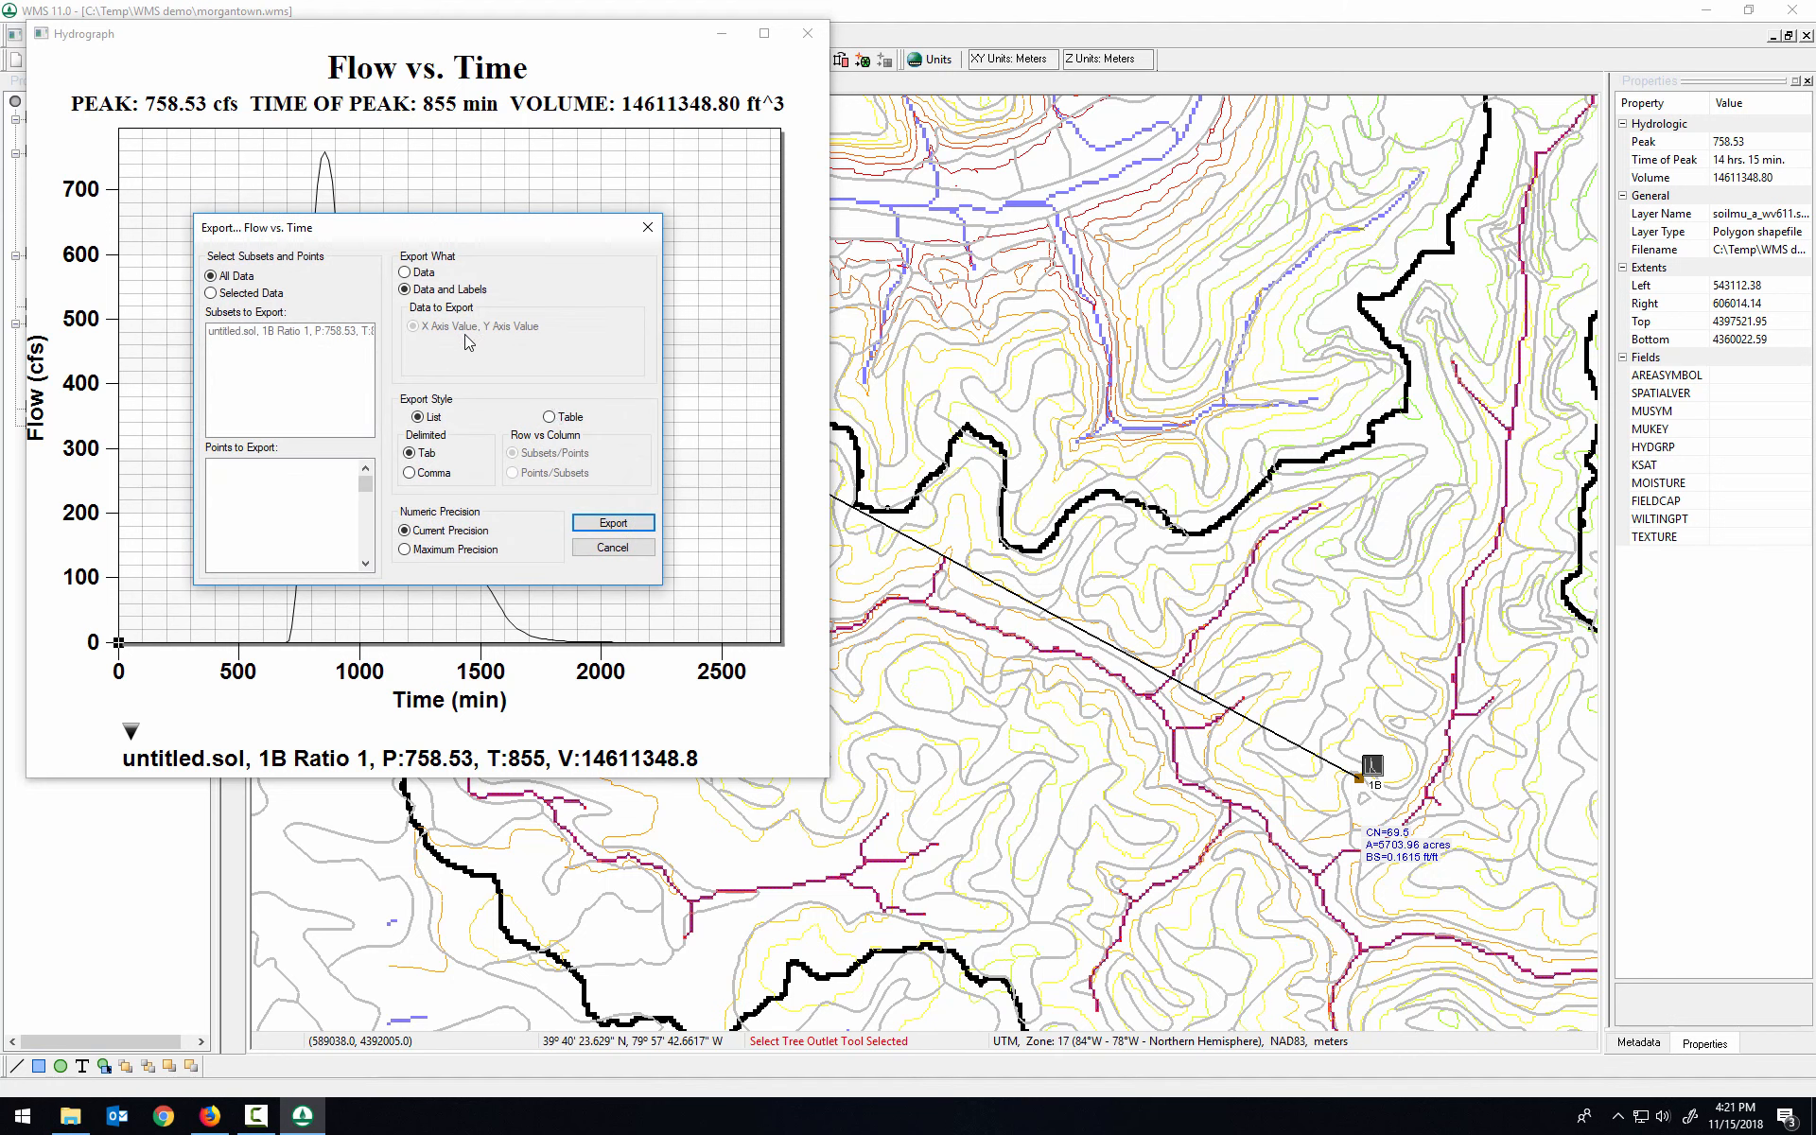
click(551, 417)
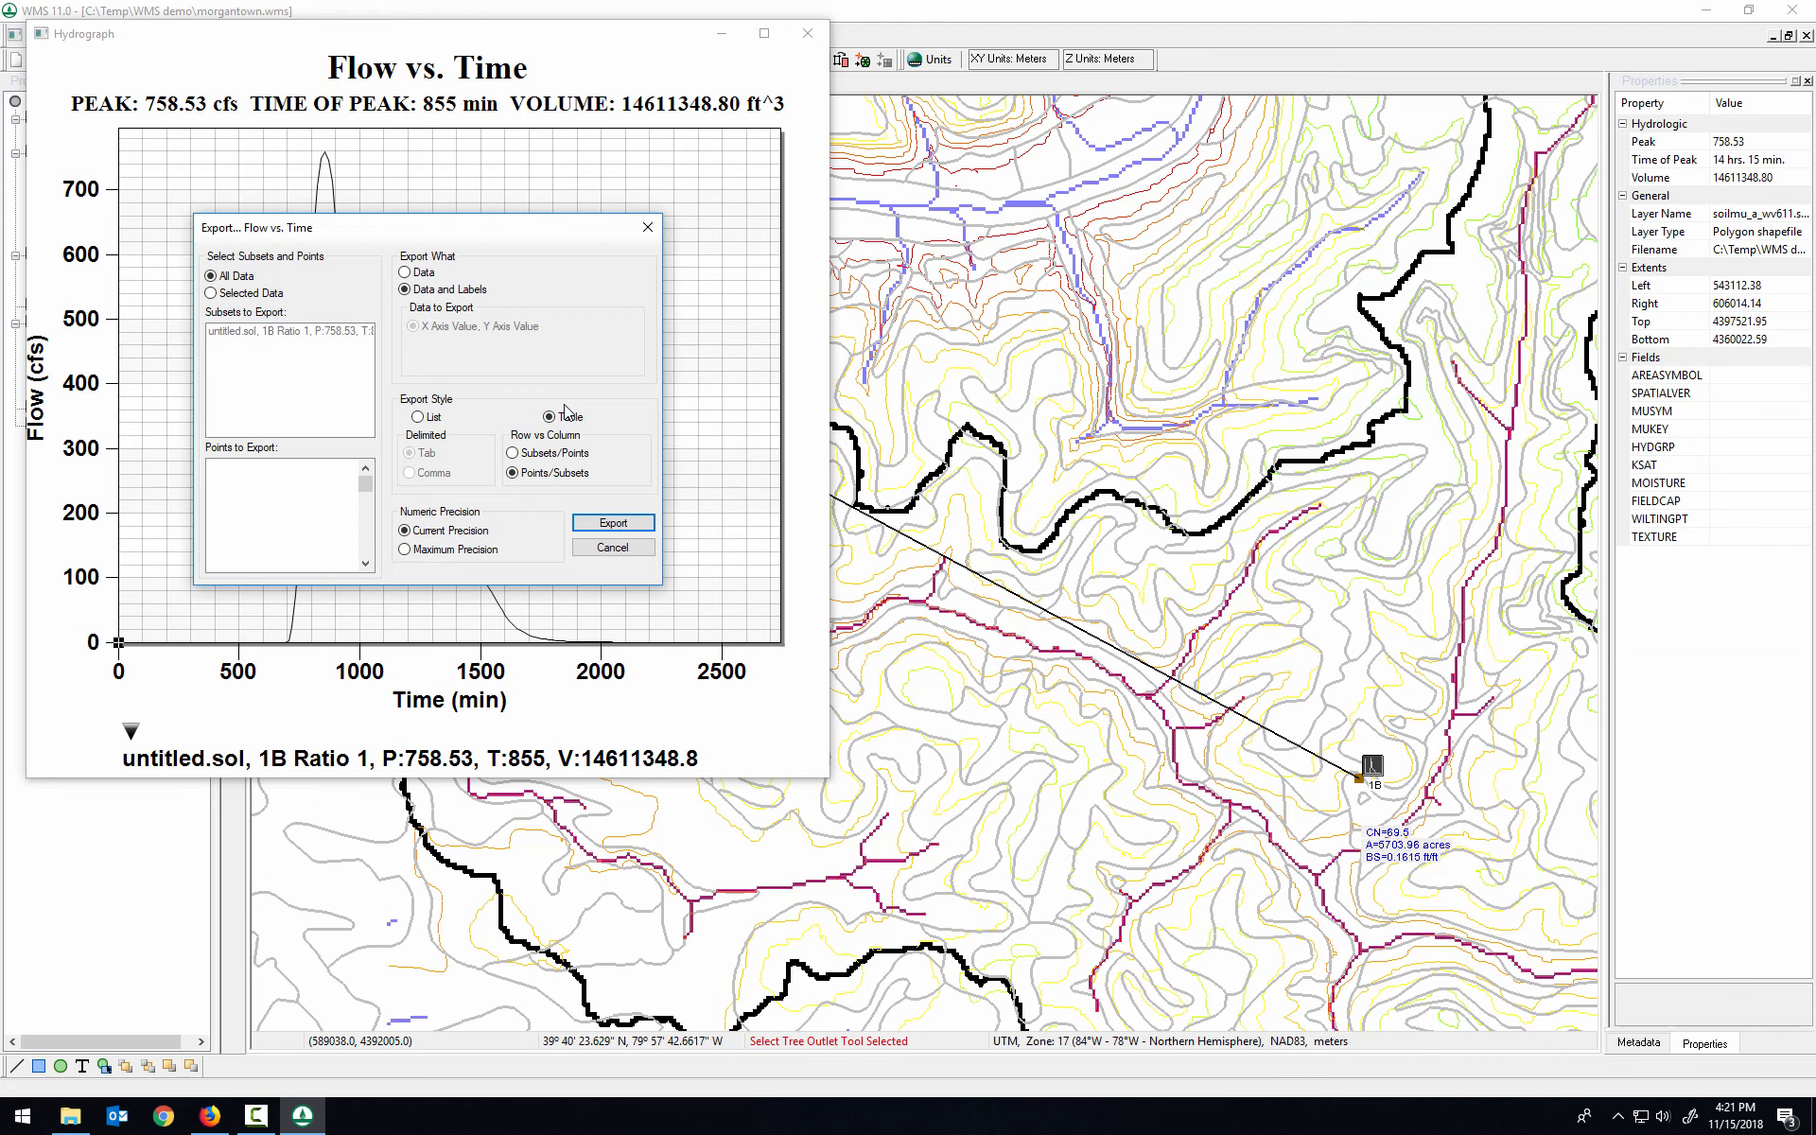
click(623, 529)
Step: Open morgantown-excel-output.txt from C:\Temp\WMS demo in File Explorer and review the exported time and flow values
click(71, 1116)
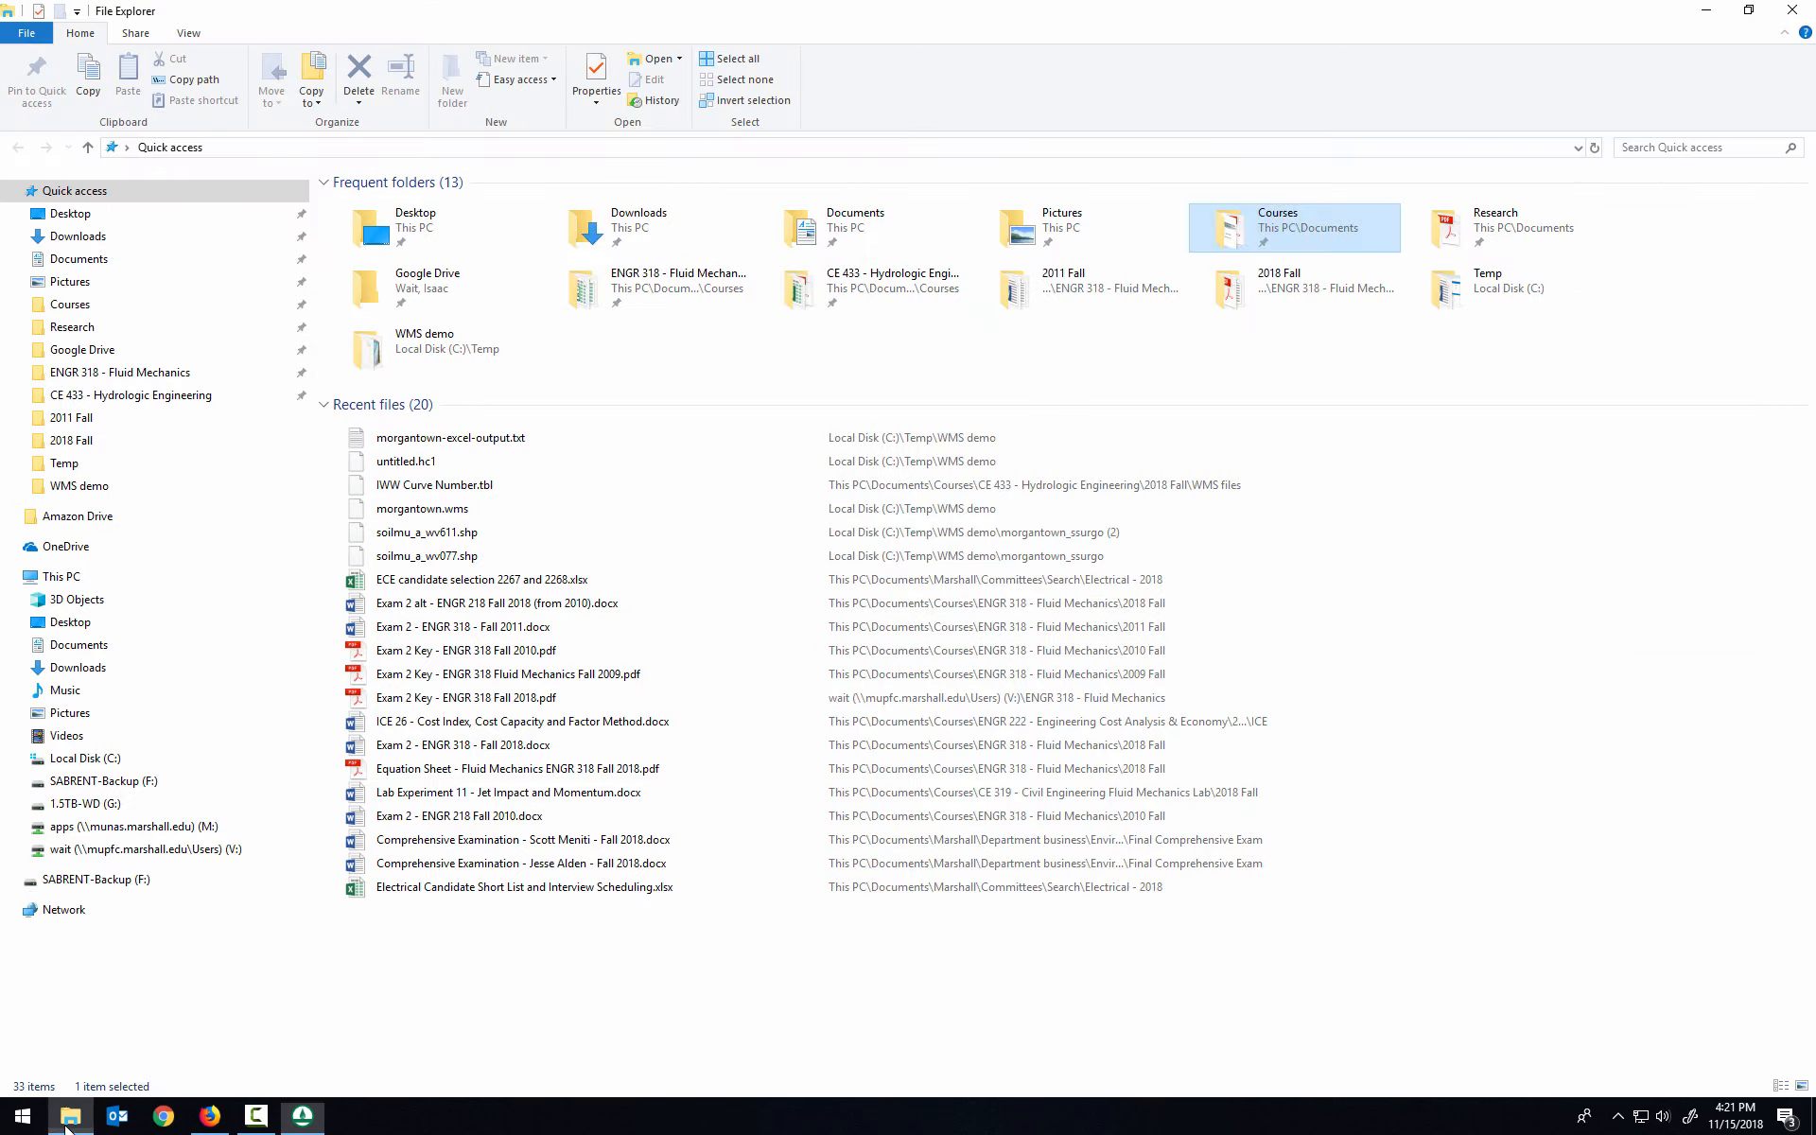
click(85, 758)
double_click(374, 502)
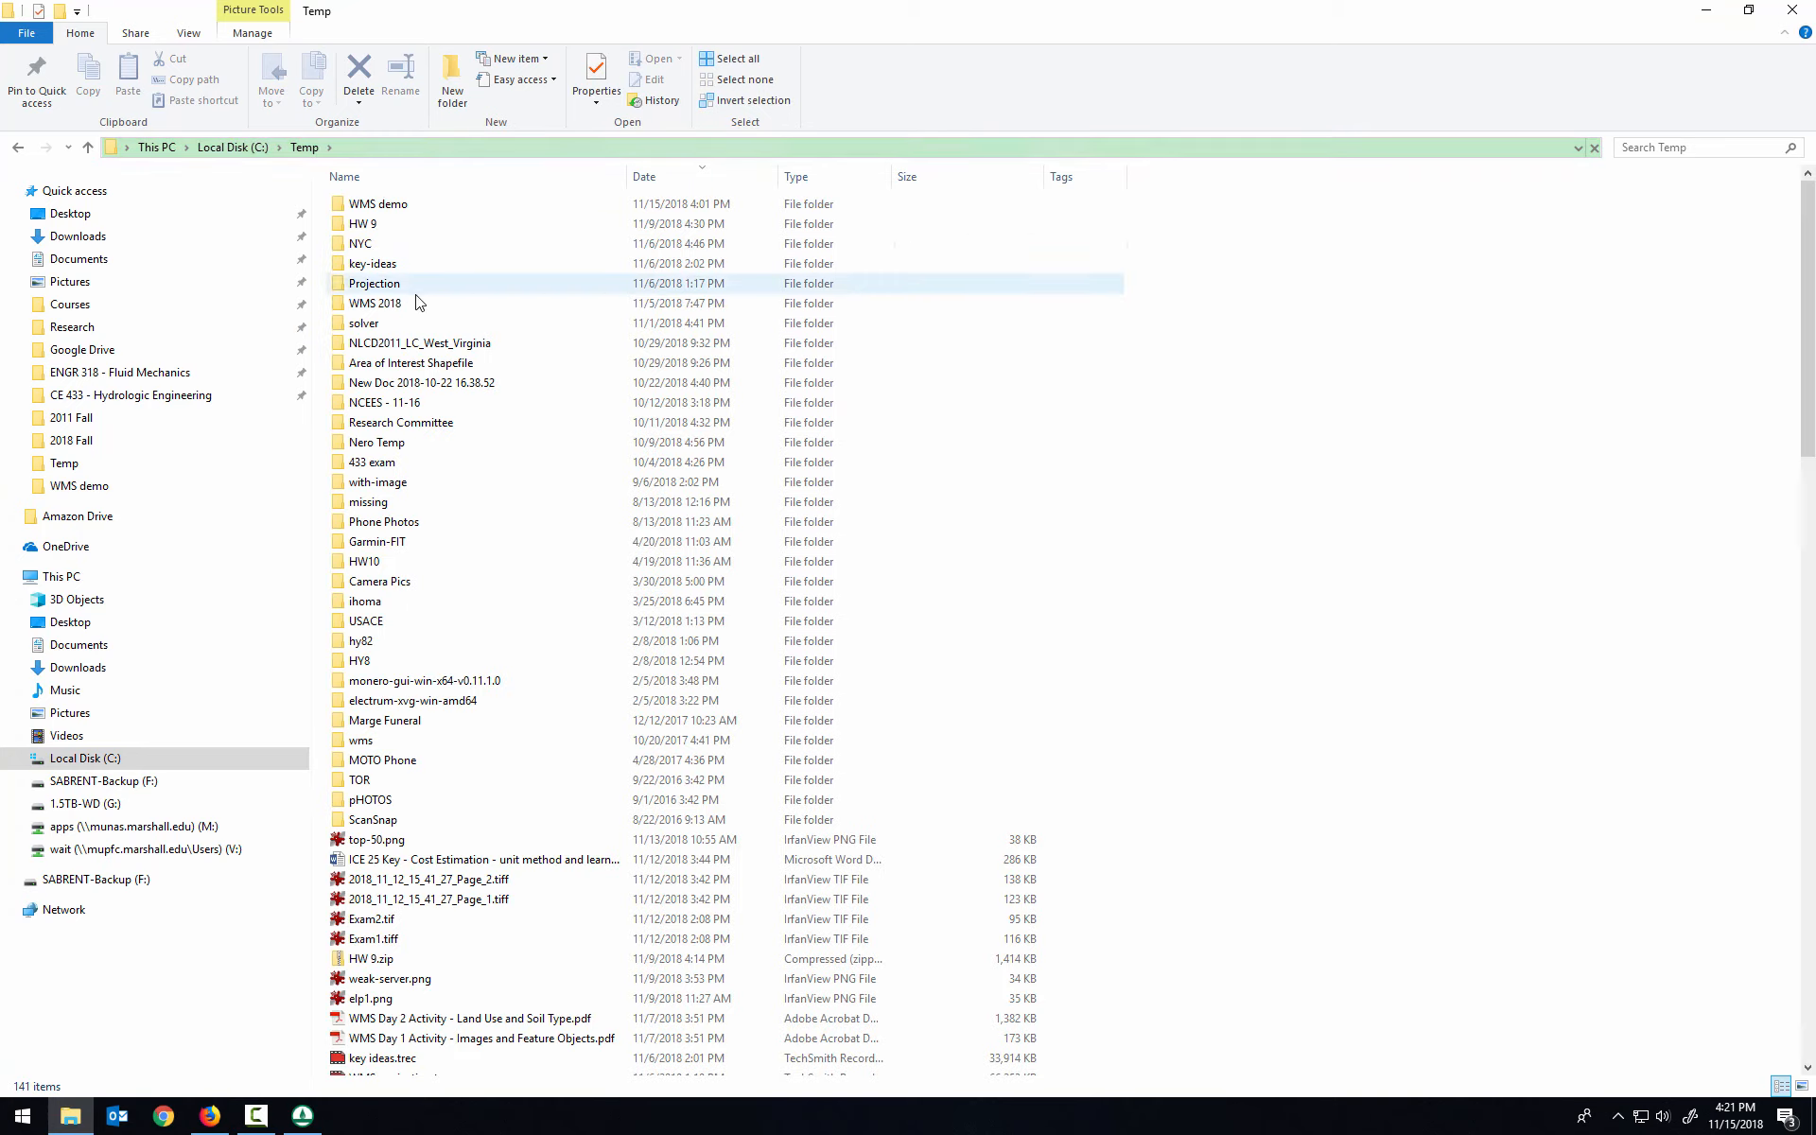
double_click(402, 208)
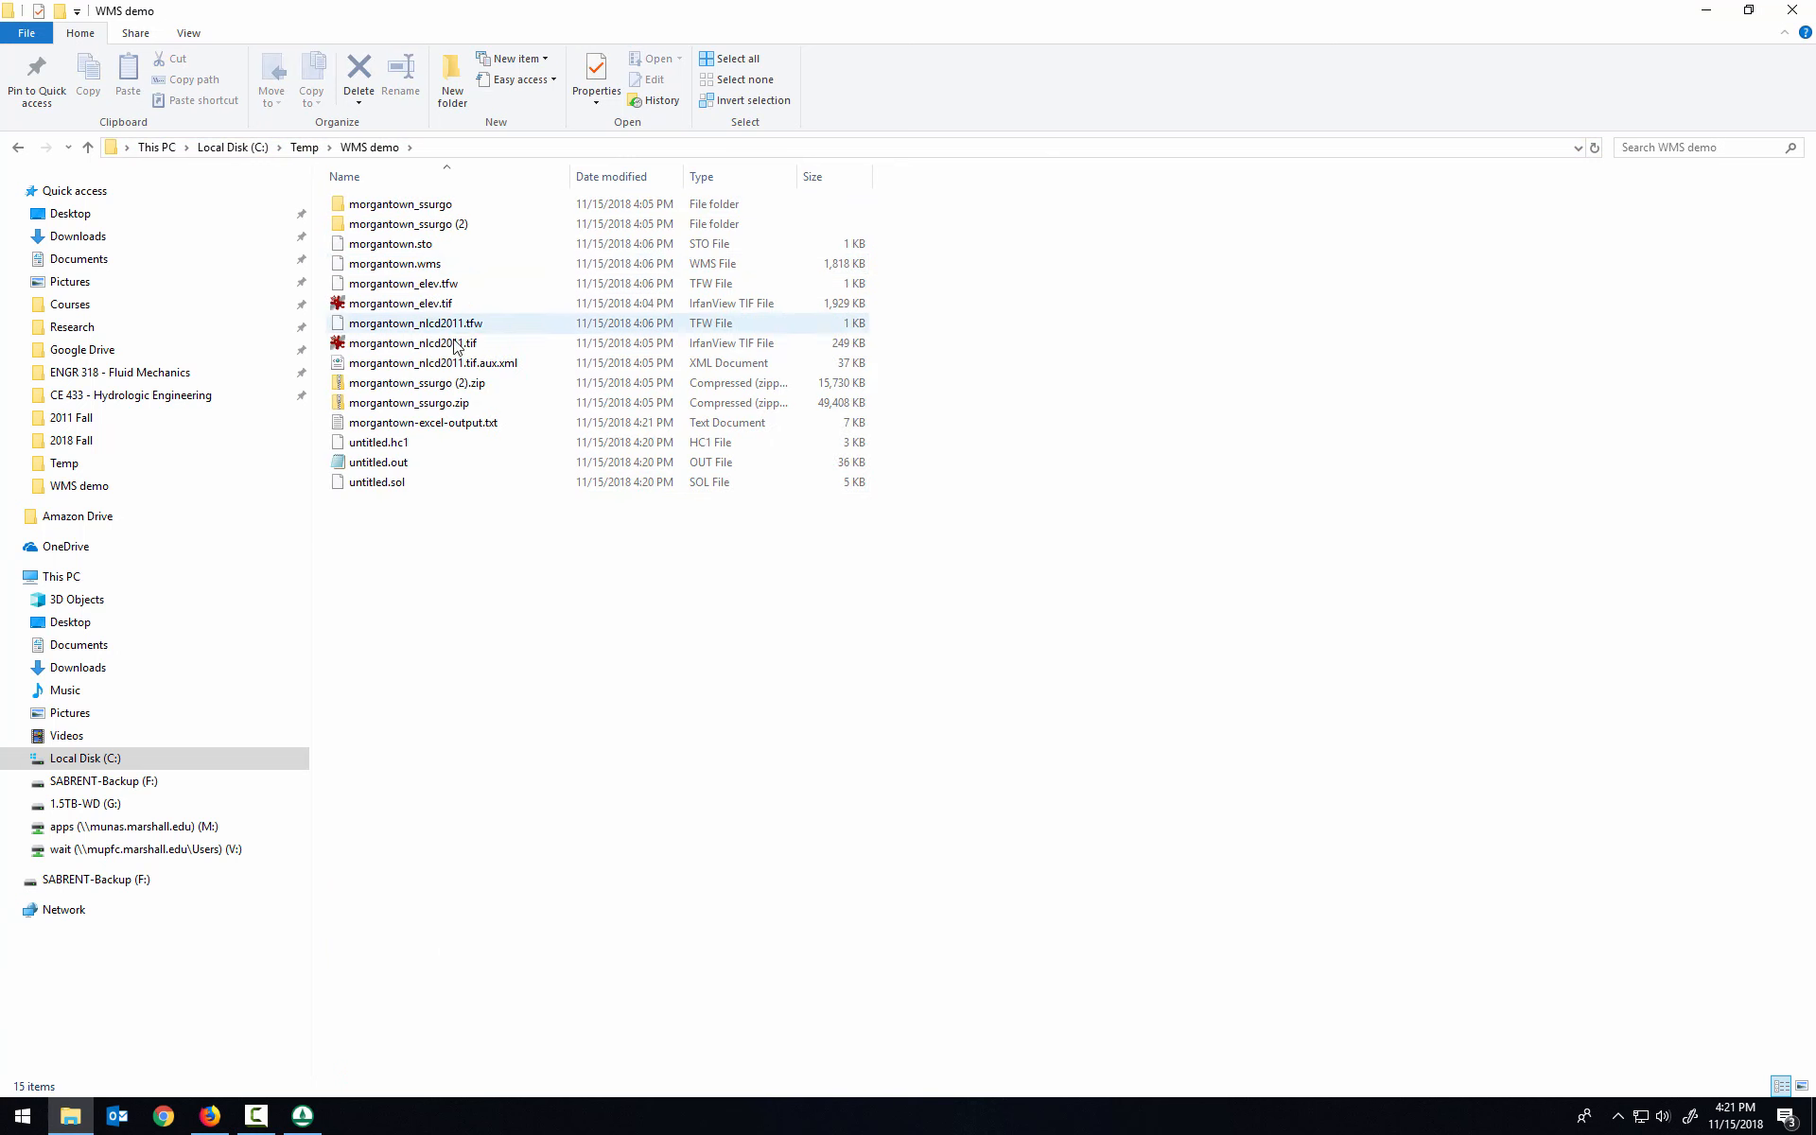
double_click(381, 428)
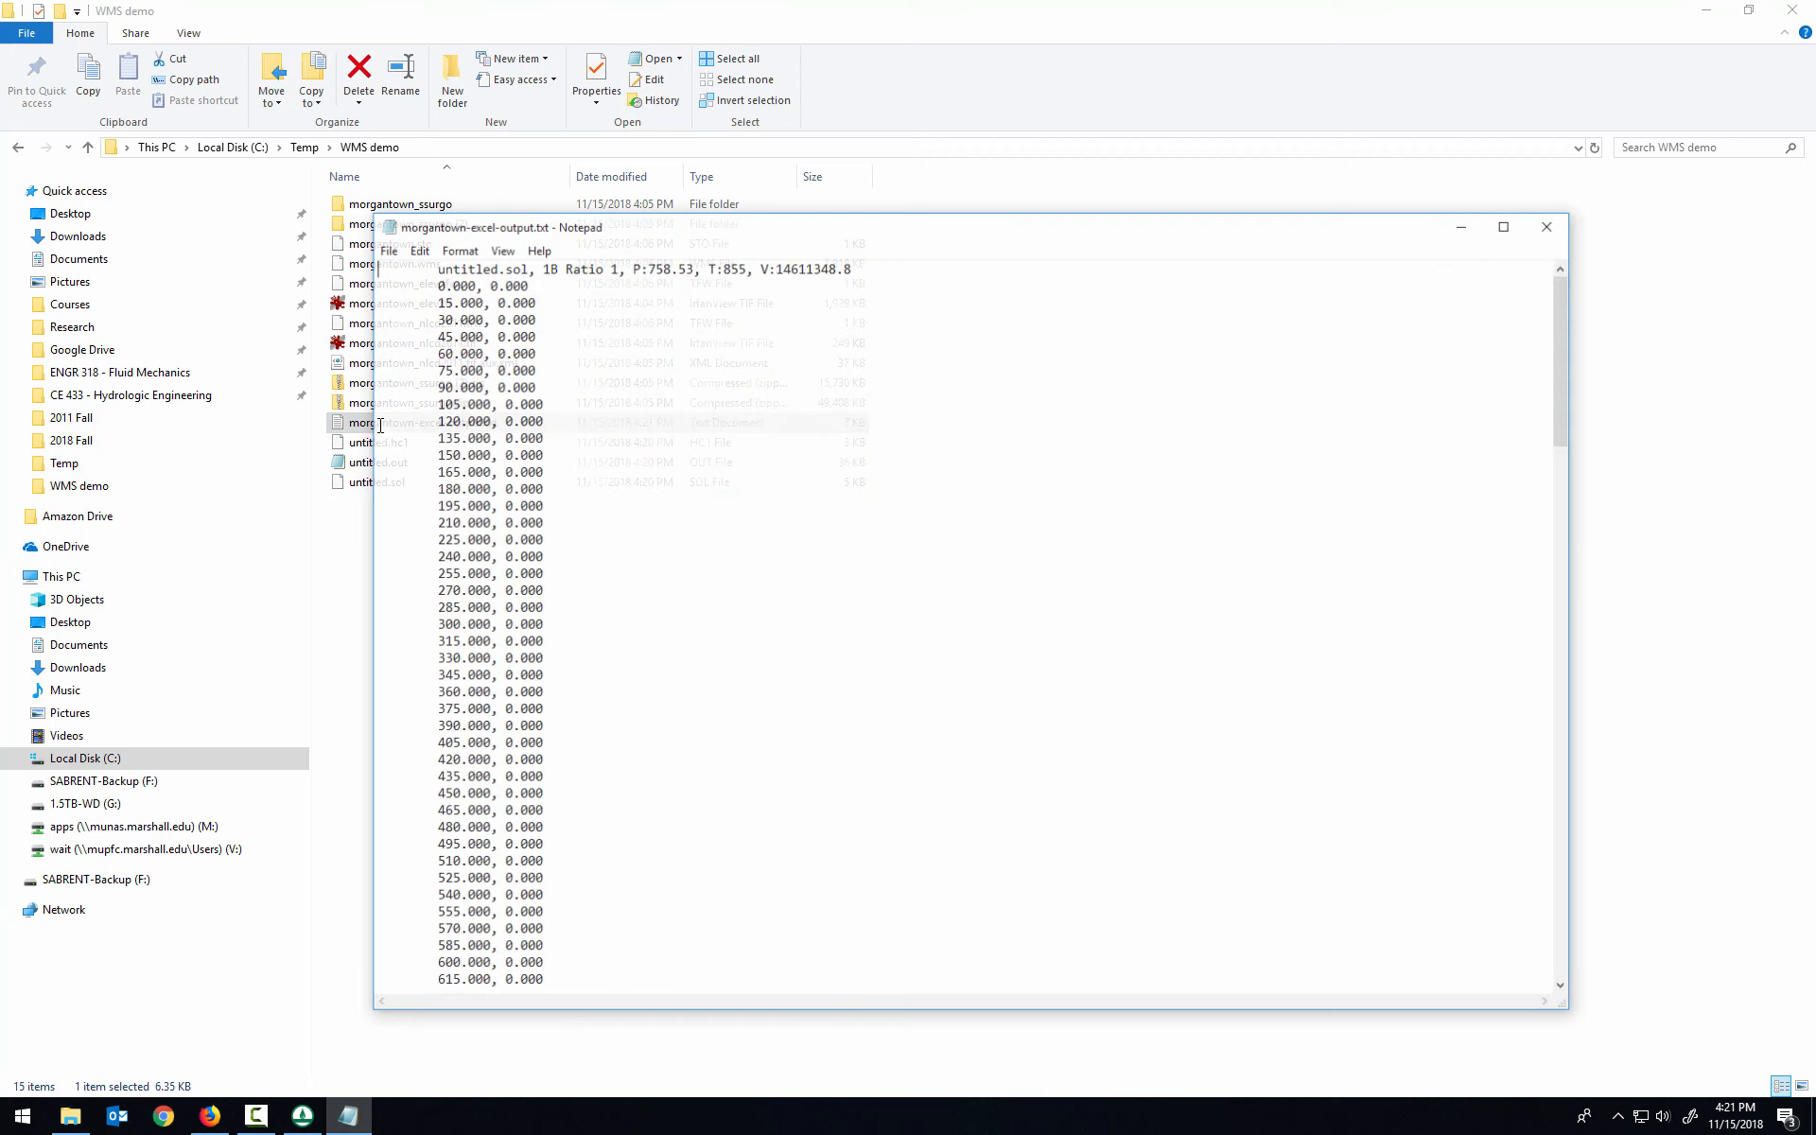
drag(1562, 315, 1565, 674)
Step: Switch to Excel and create a blank workbook
click(22, 1116)
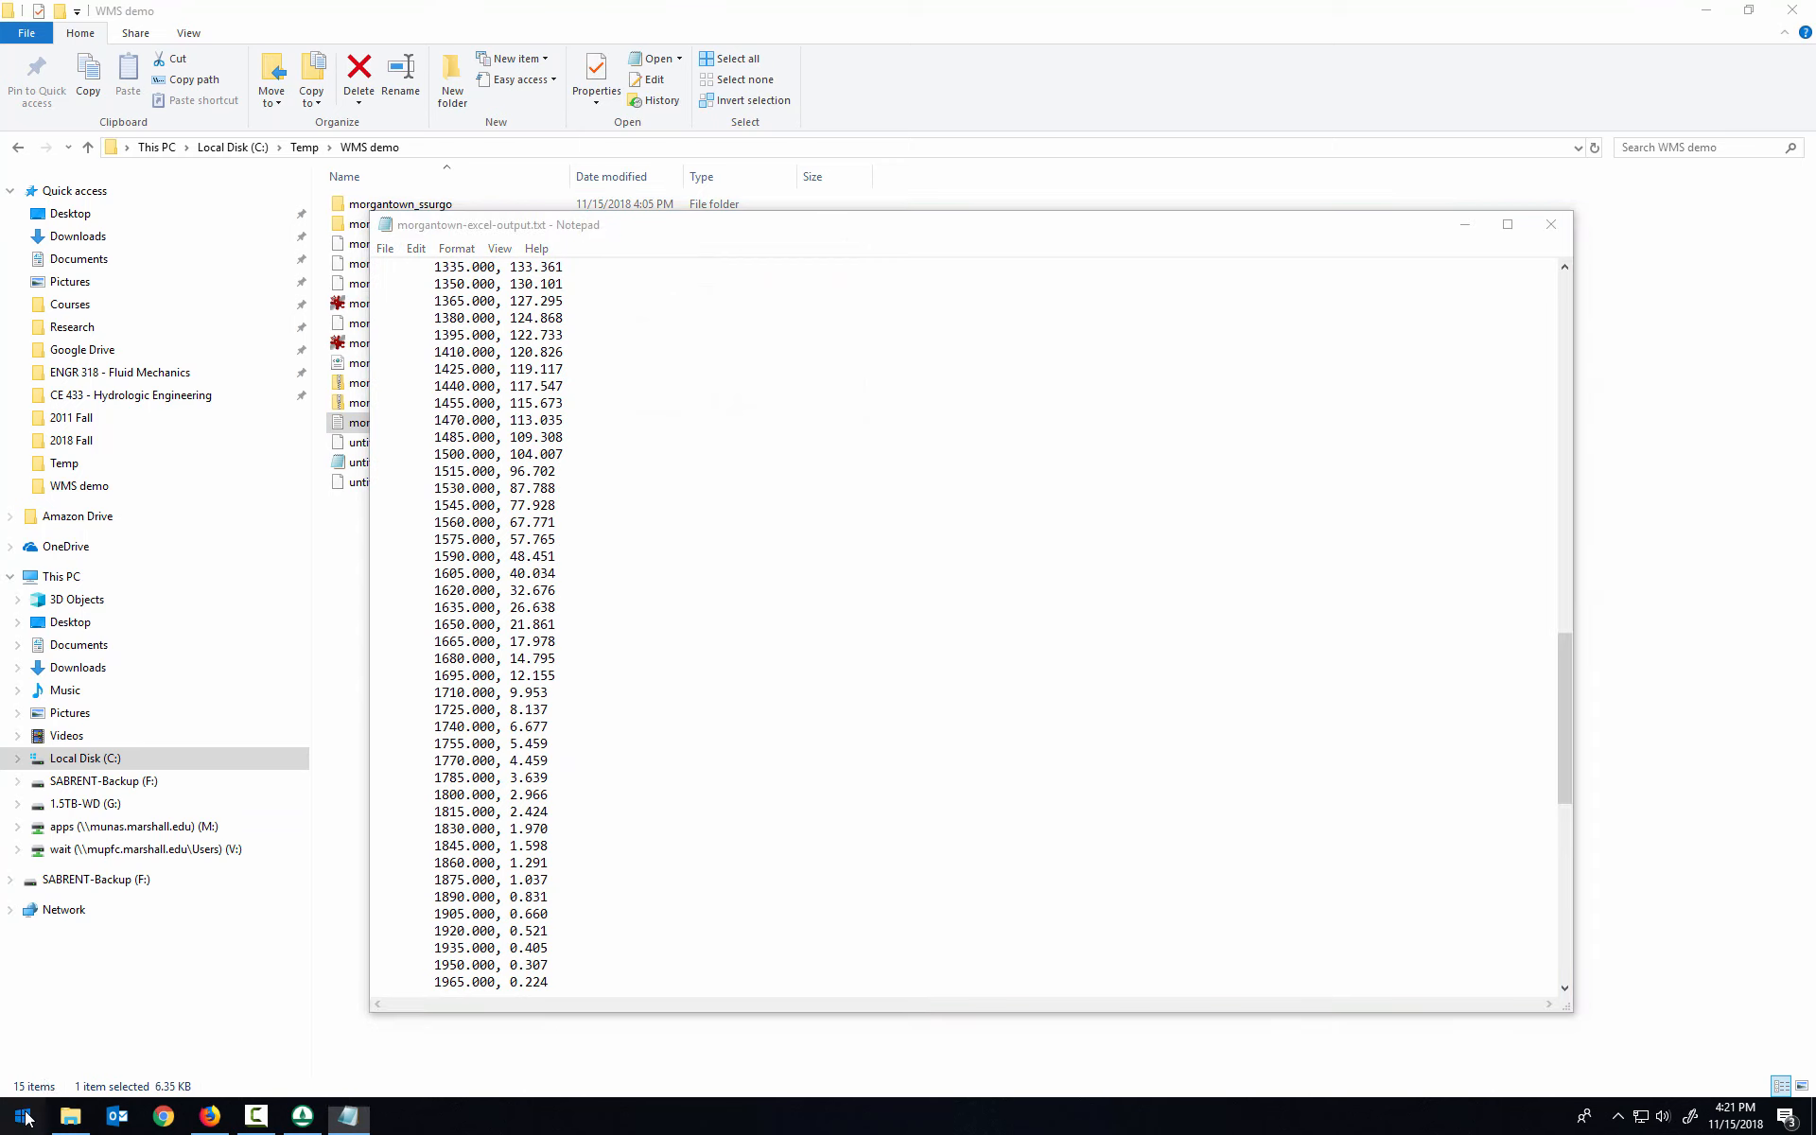
text(excel)
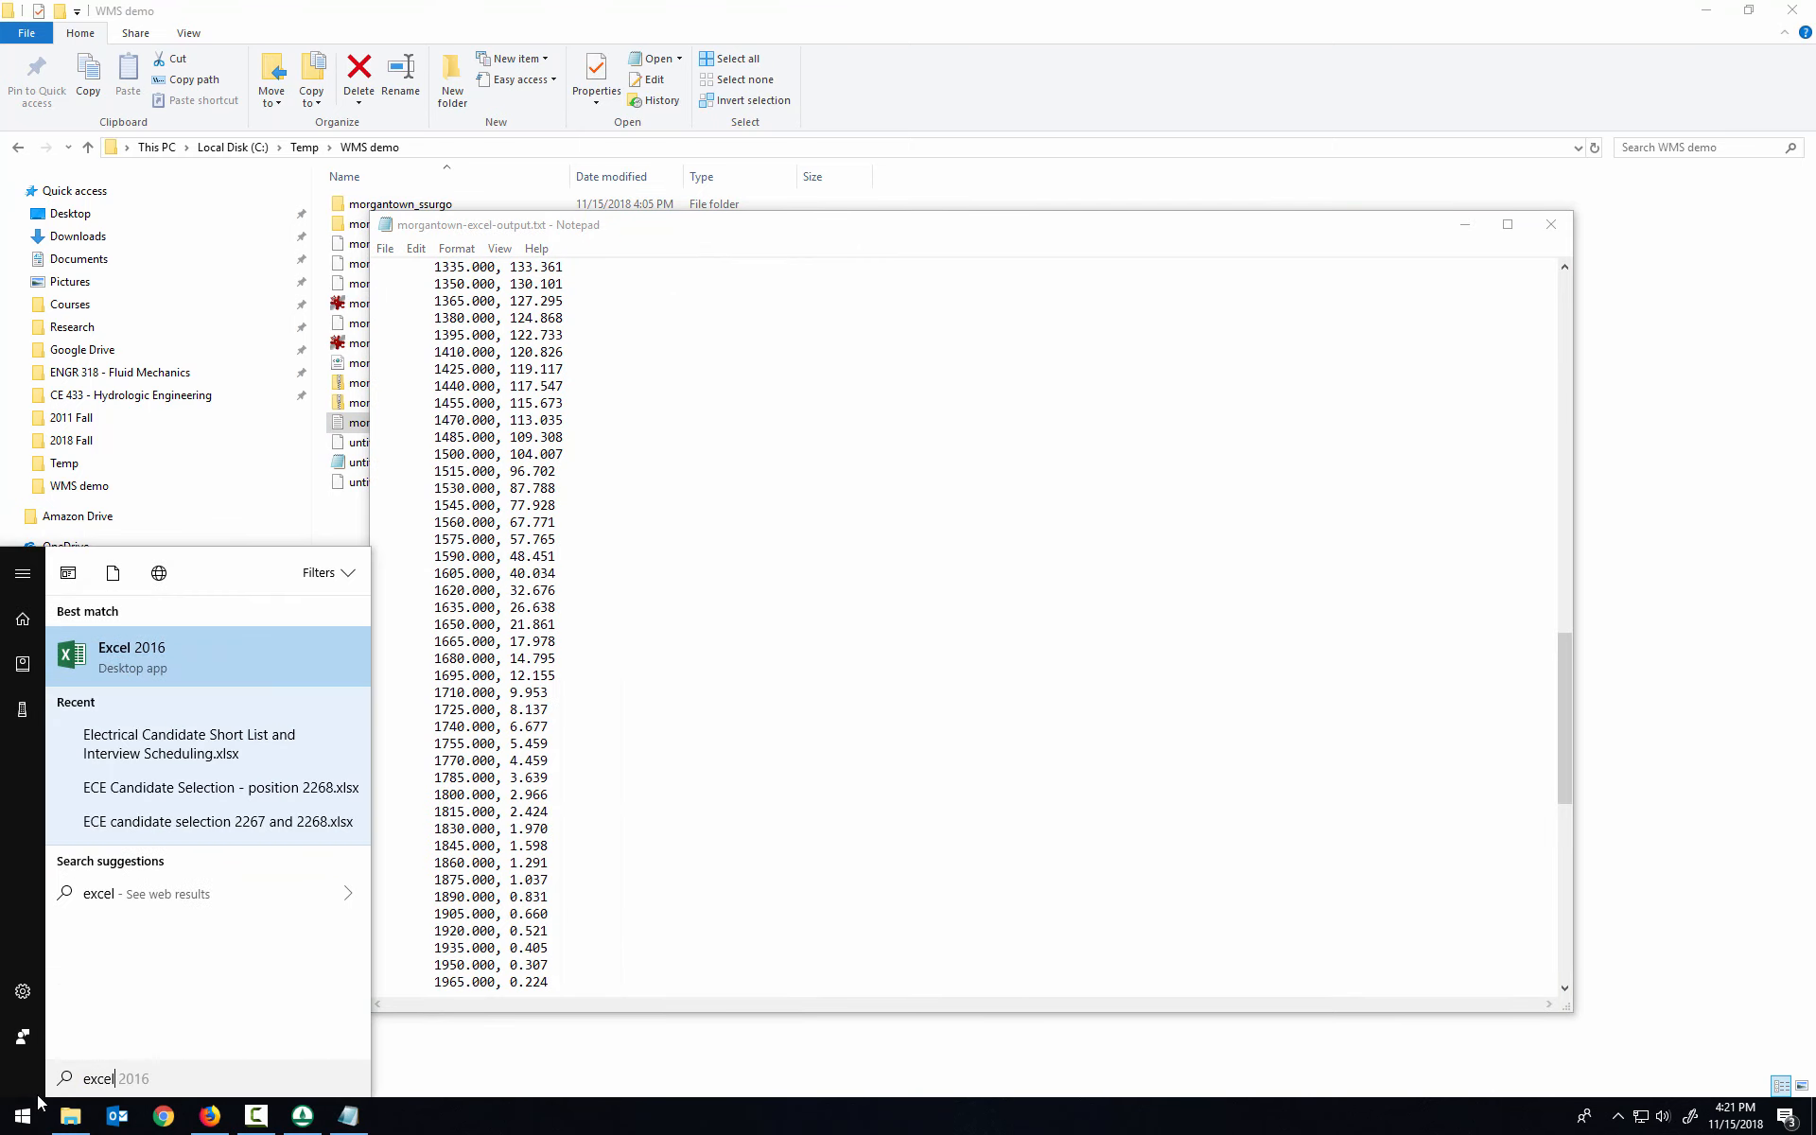
click(130, 665)
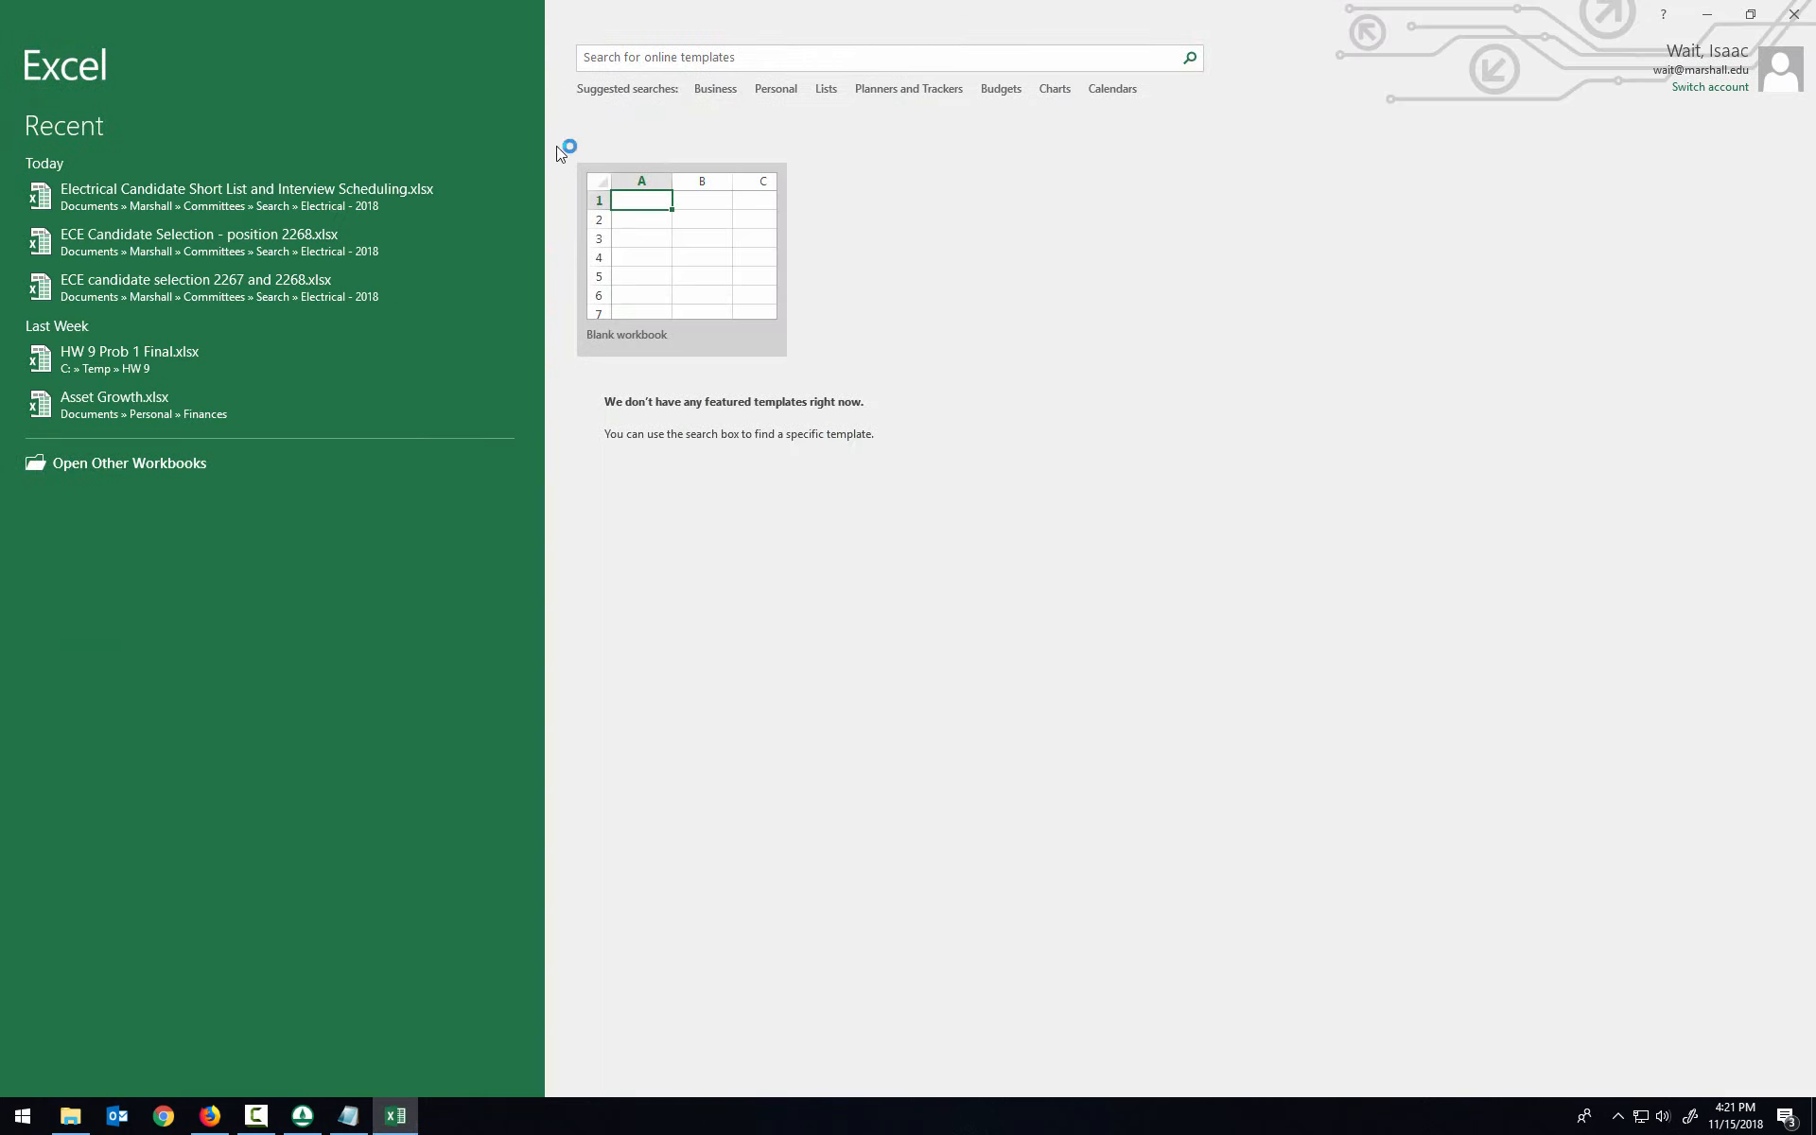
click(690, 248)
Step: Open the text file morgantown-excel-output.txt from C:\Temp\WMS demo, listing Text Files instead of Excel files
click(23, 42)
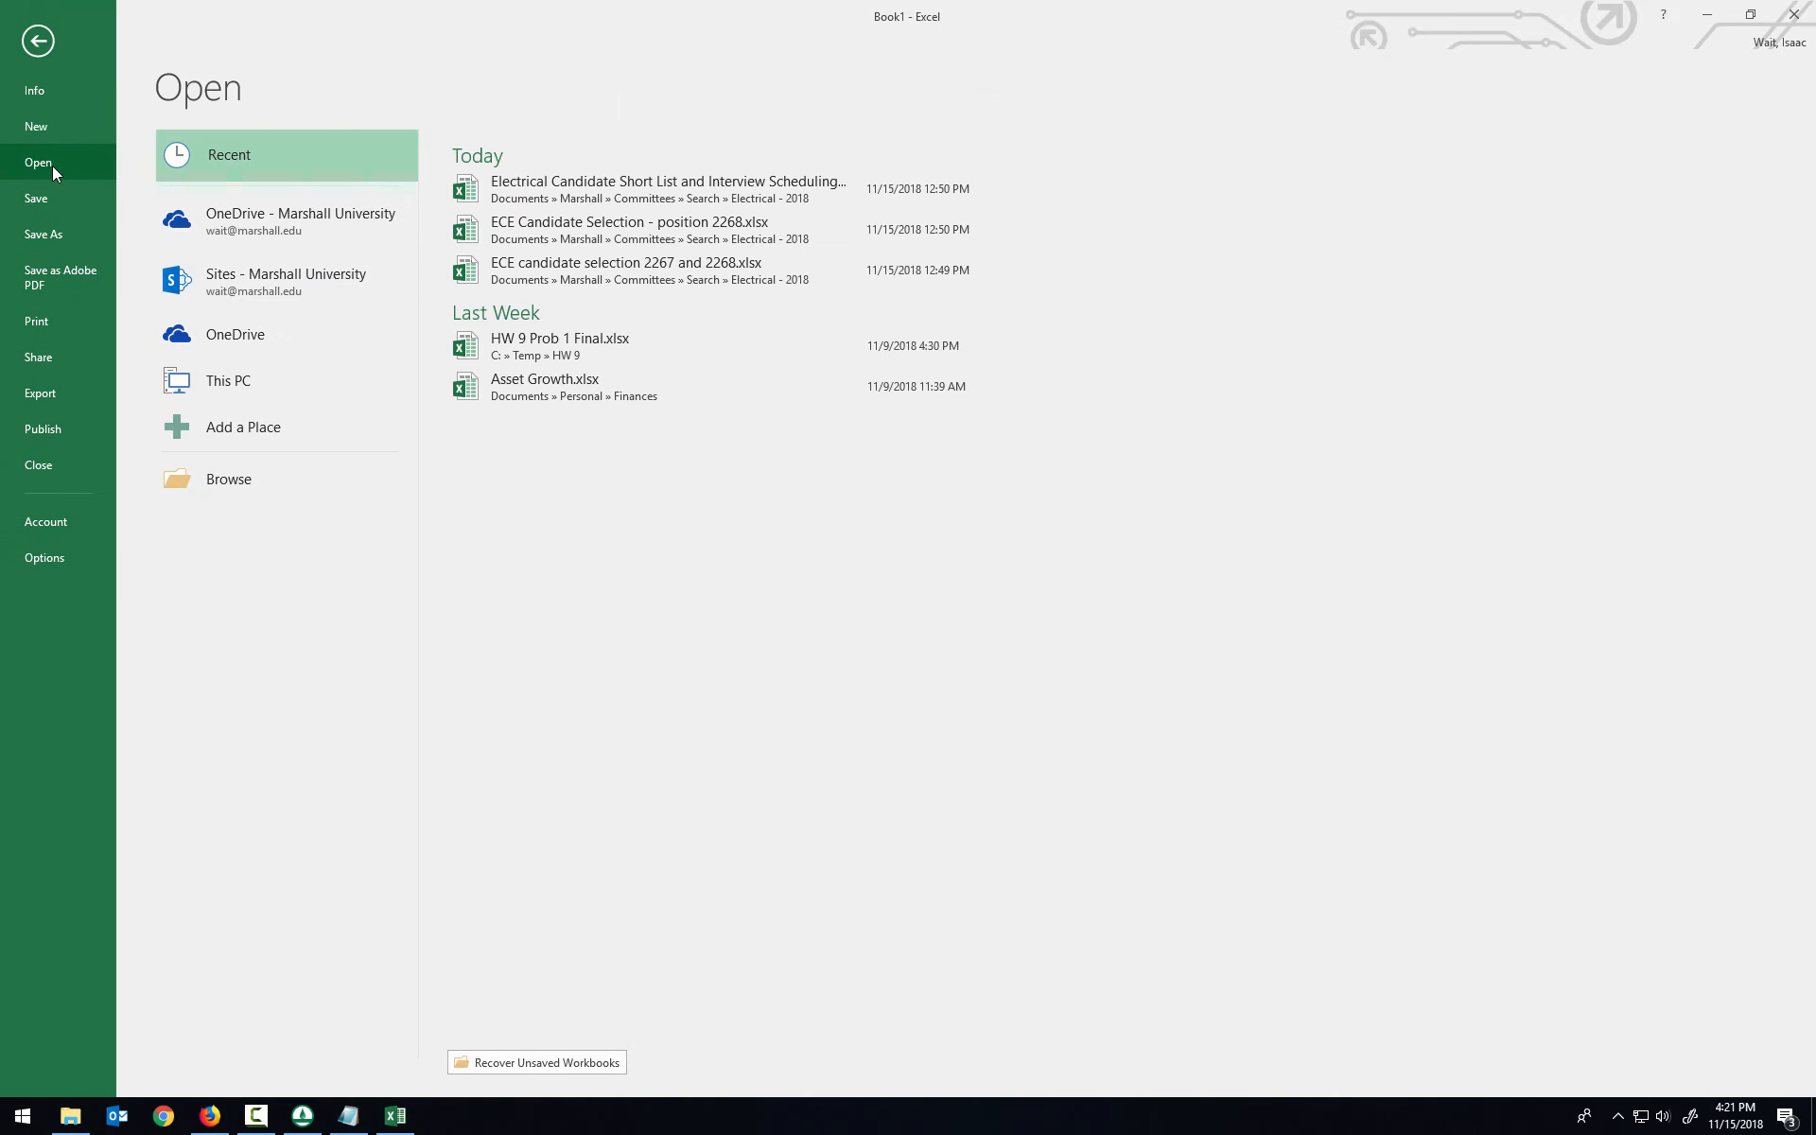
click(223, 473)
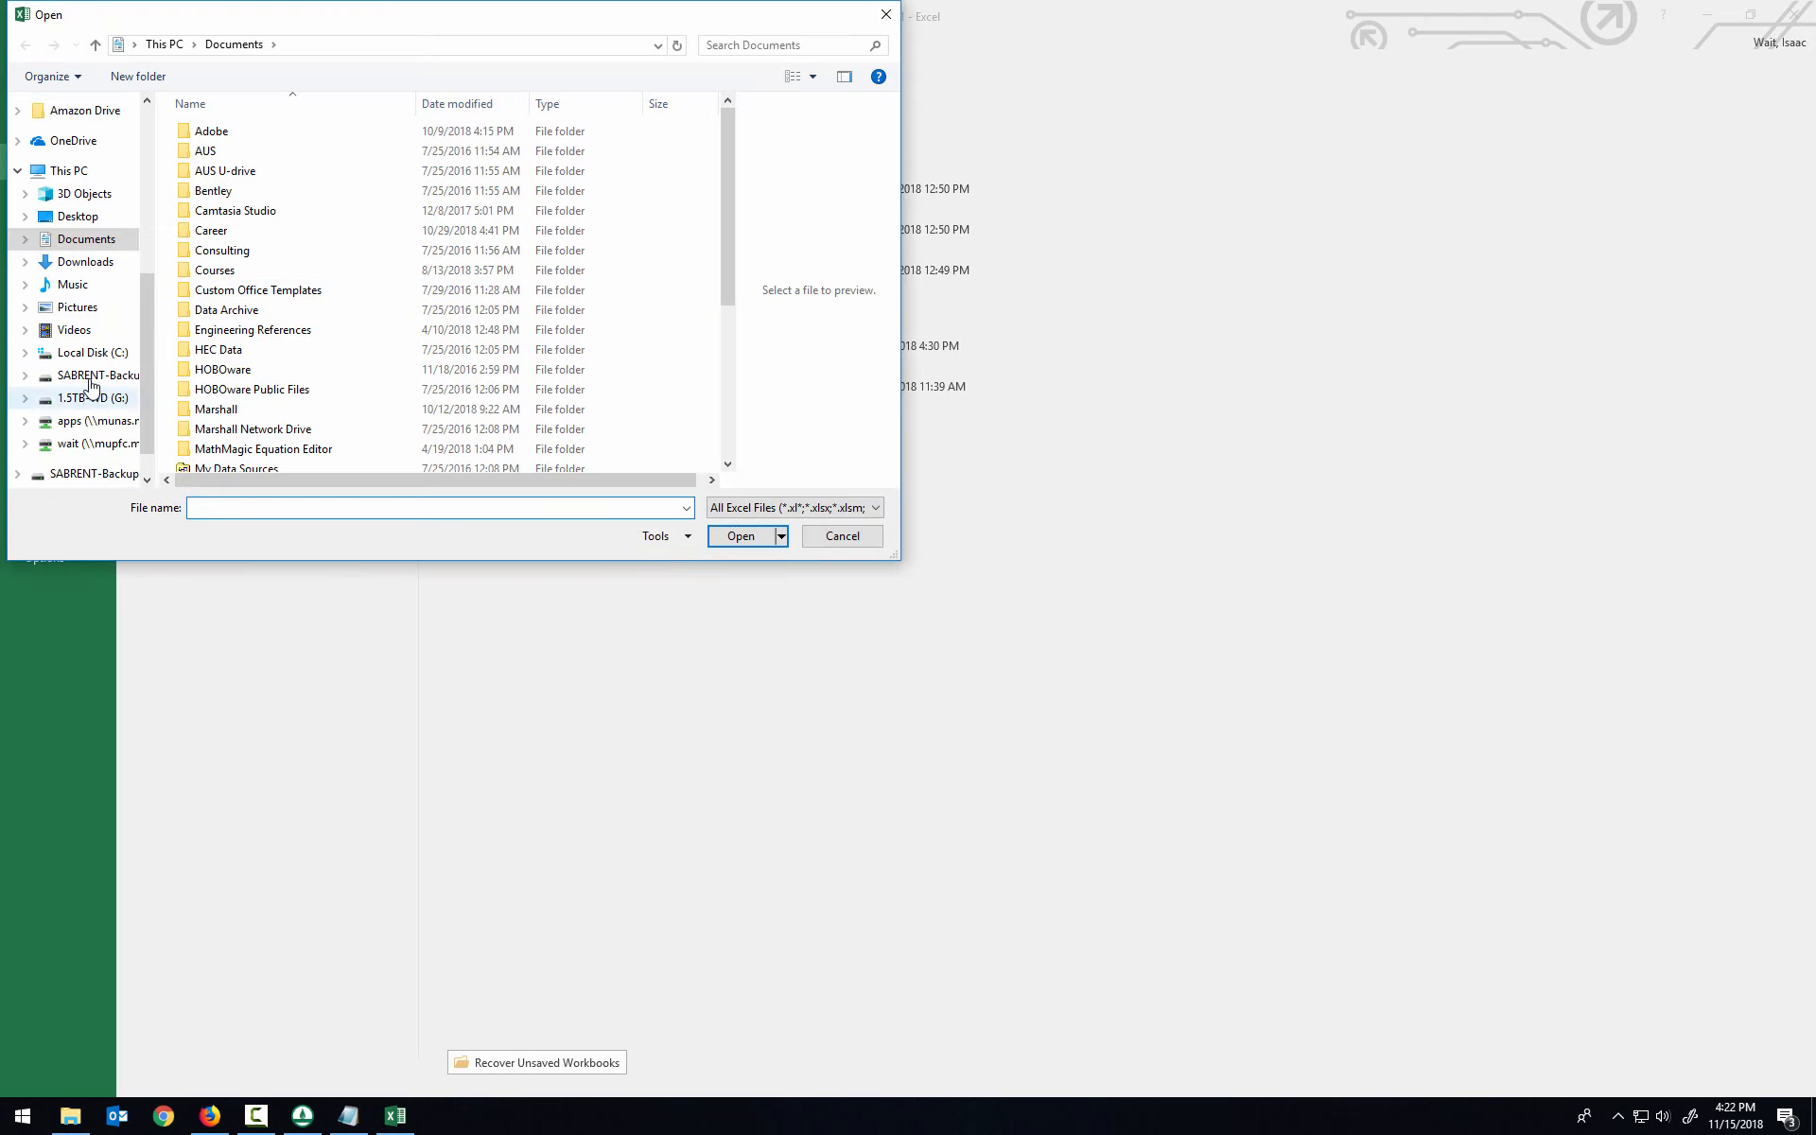
double_click(241, 419)
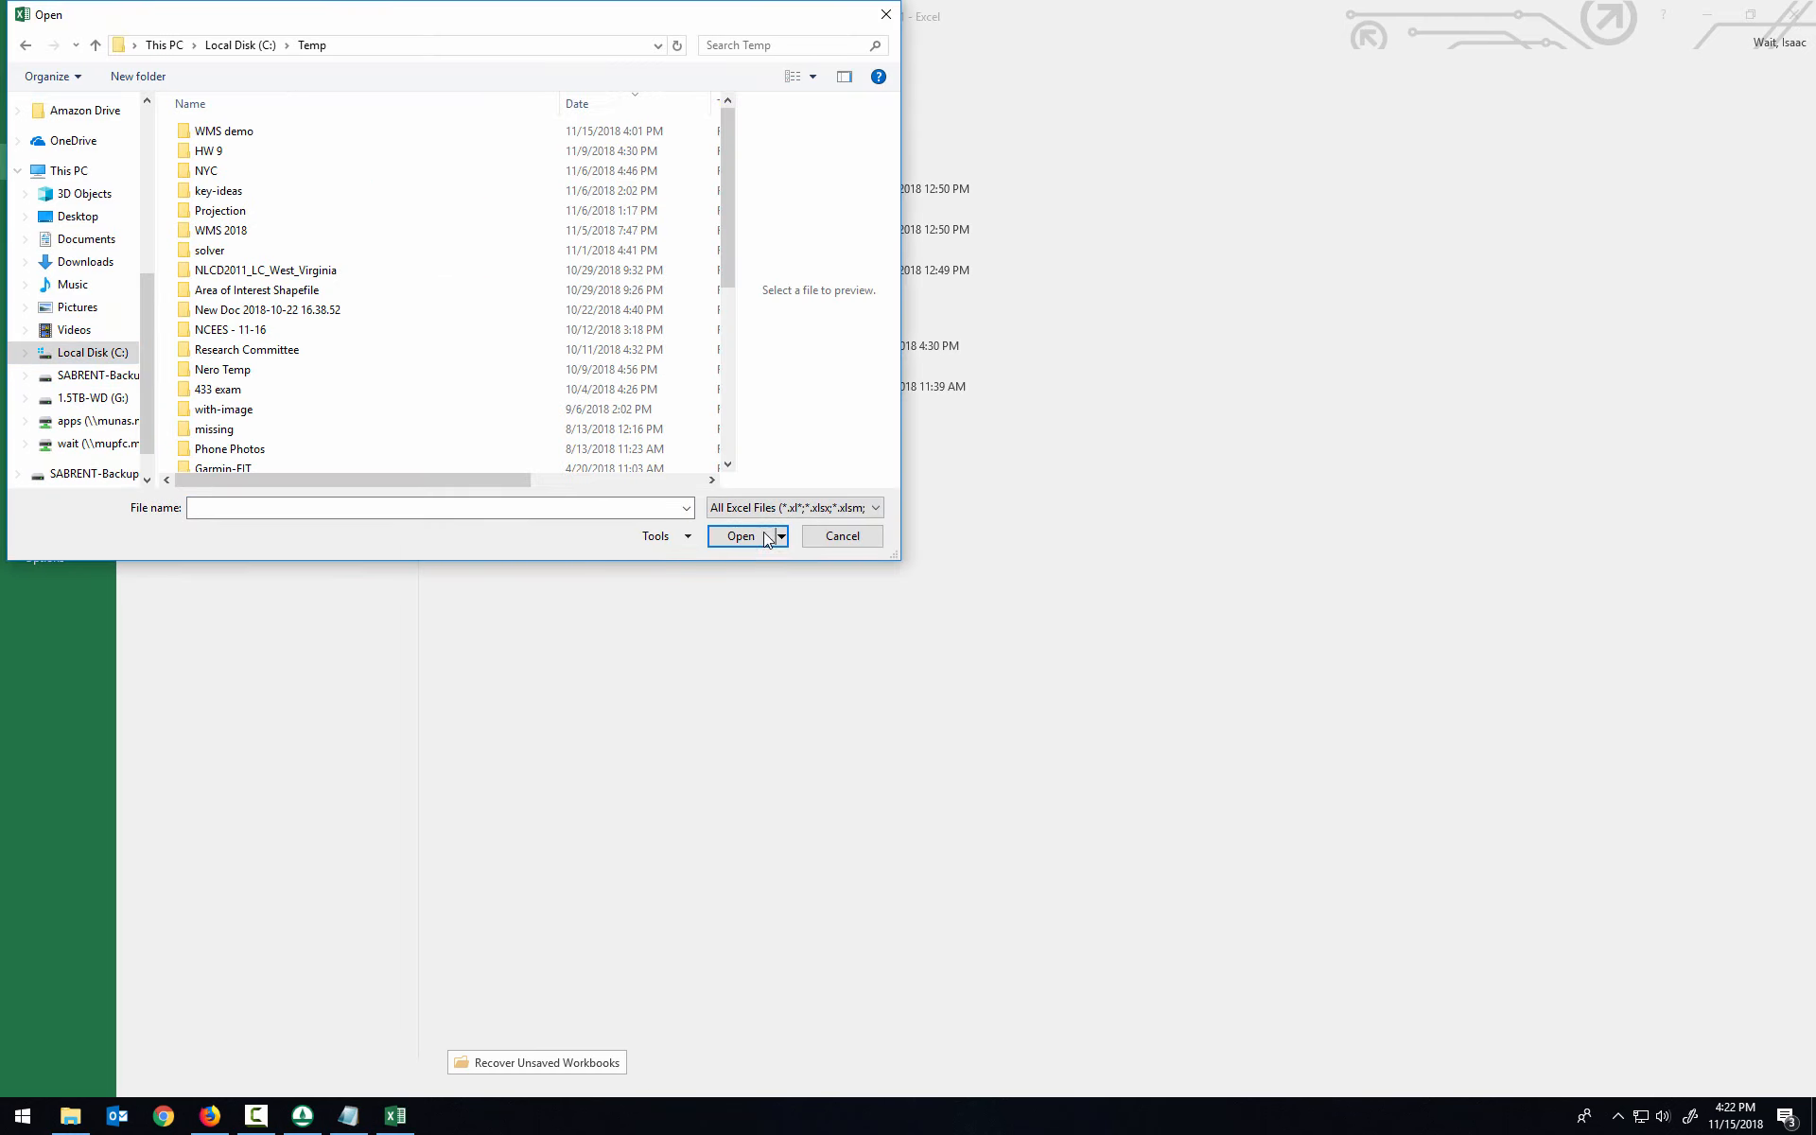
double_click(276, 131)
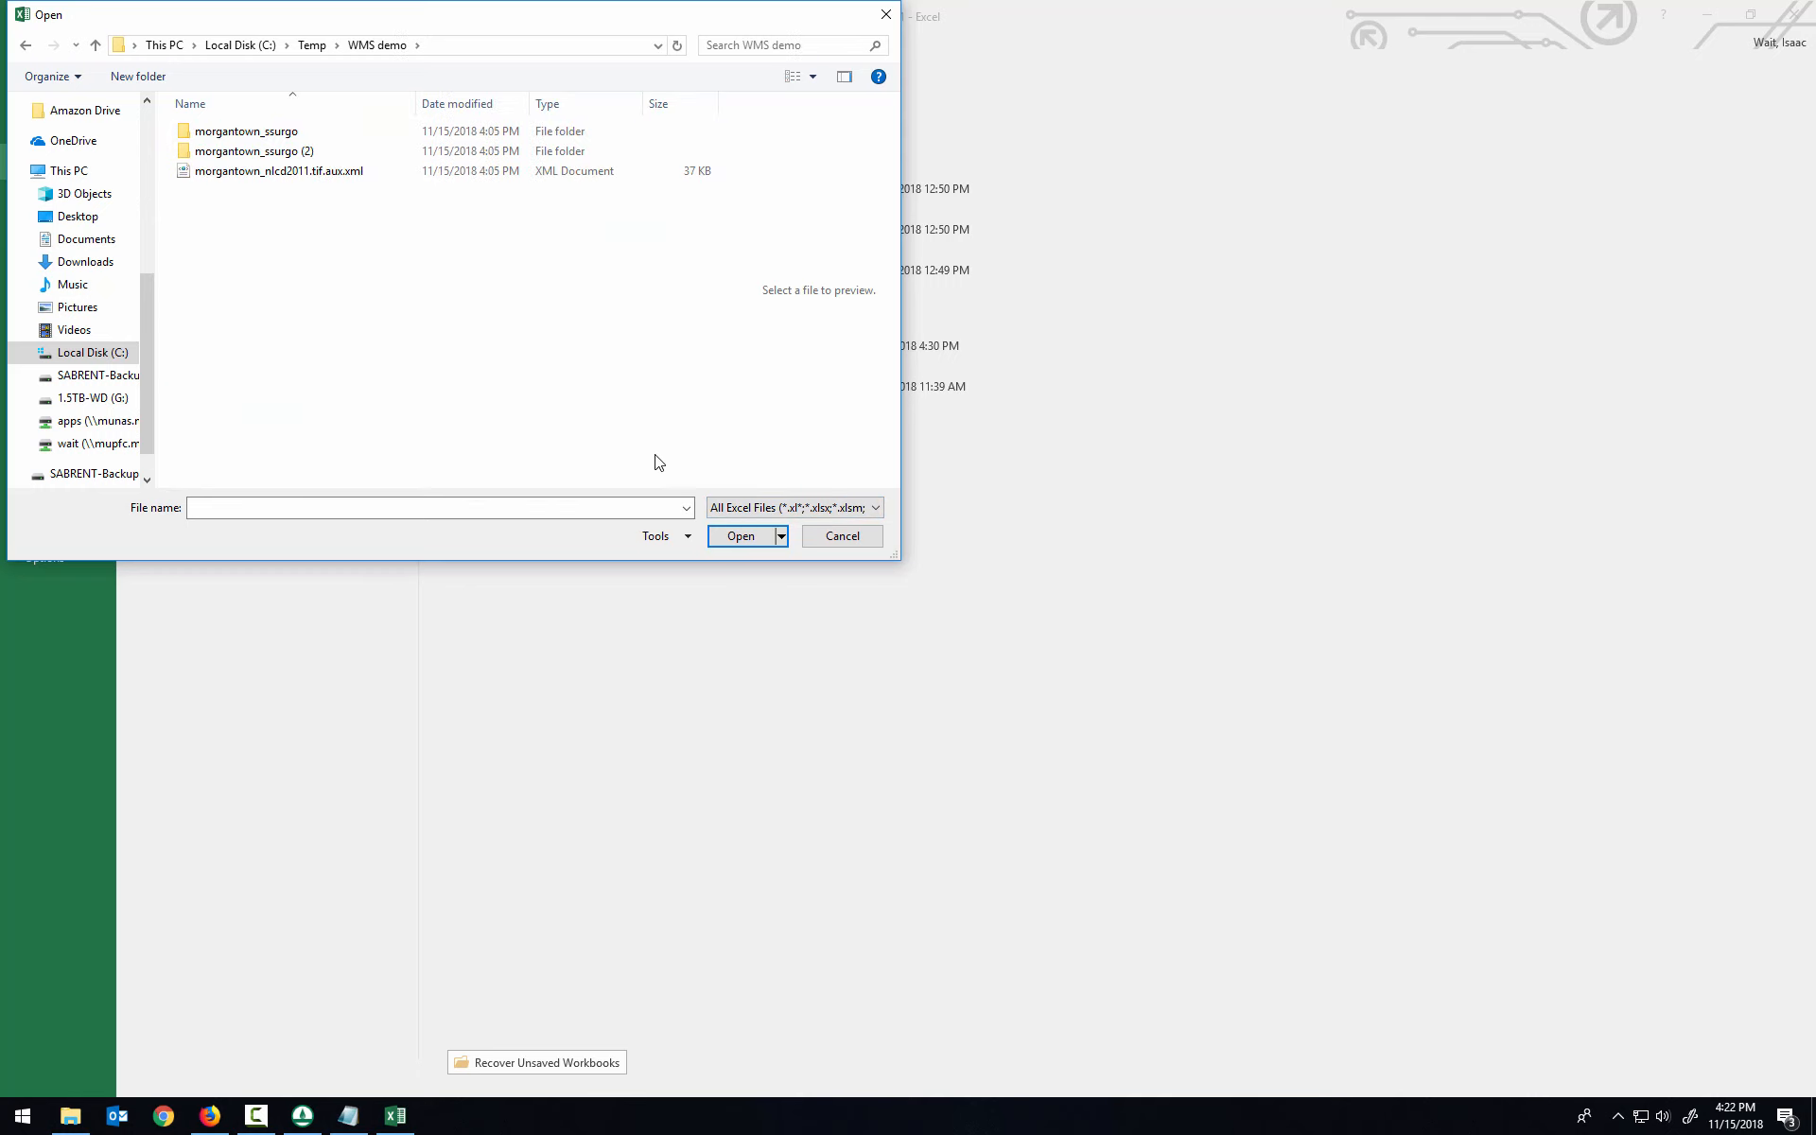
click(781, 511)
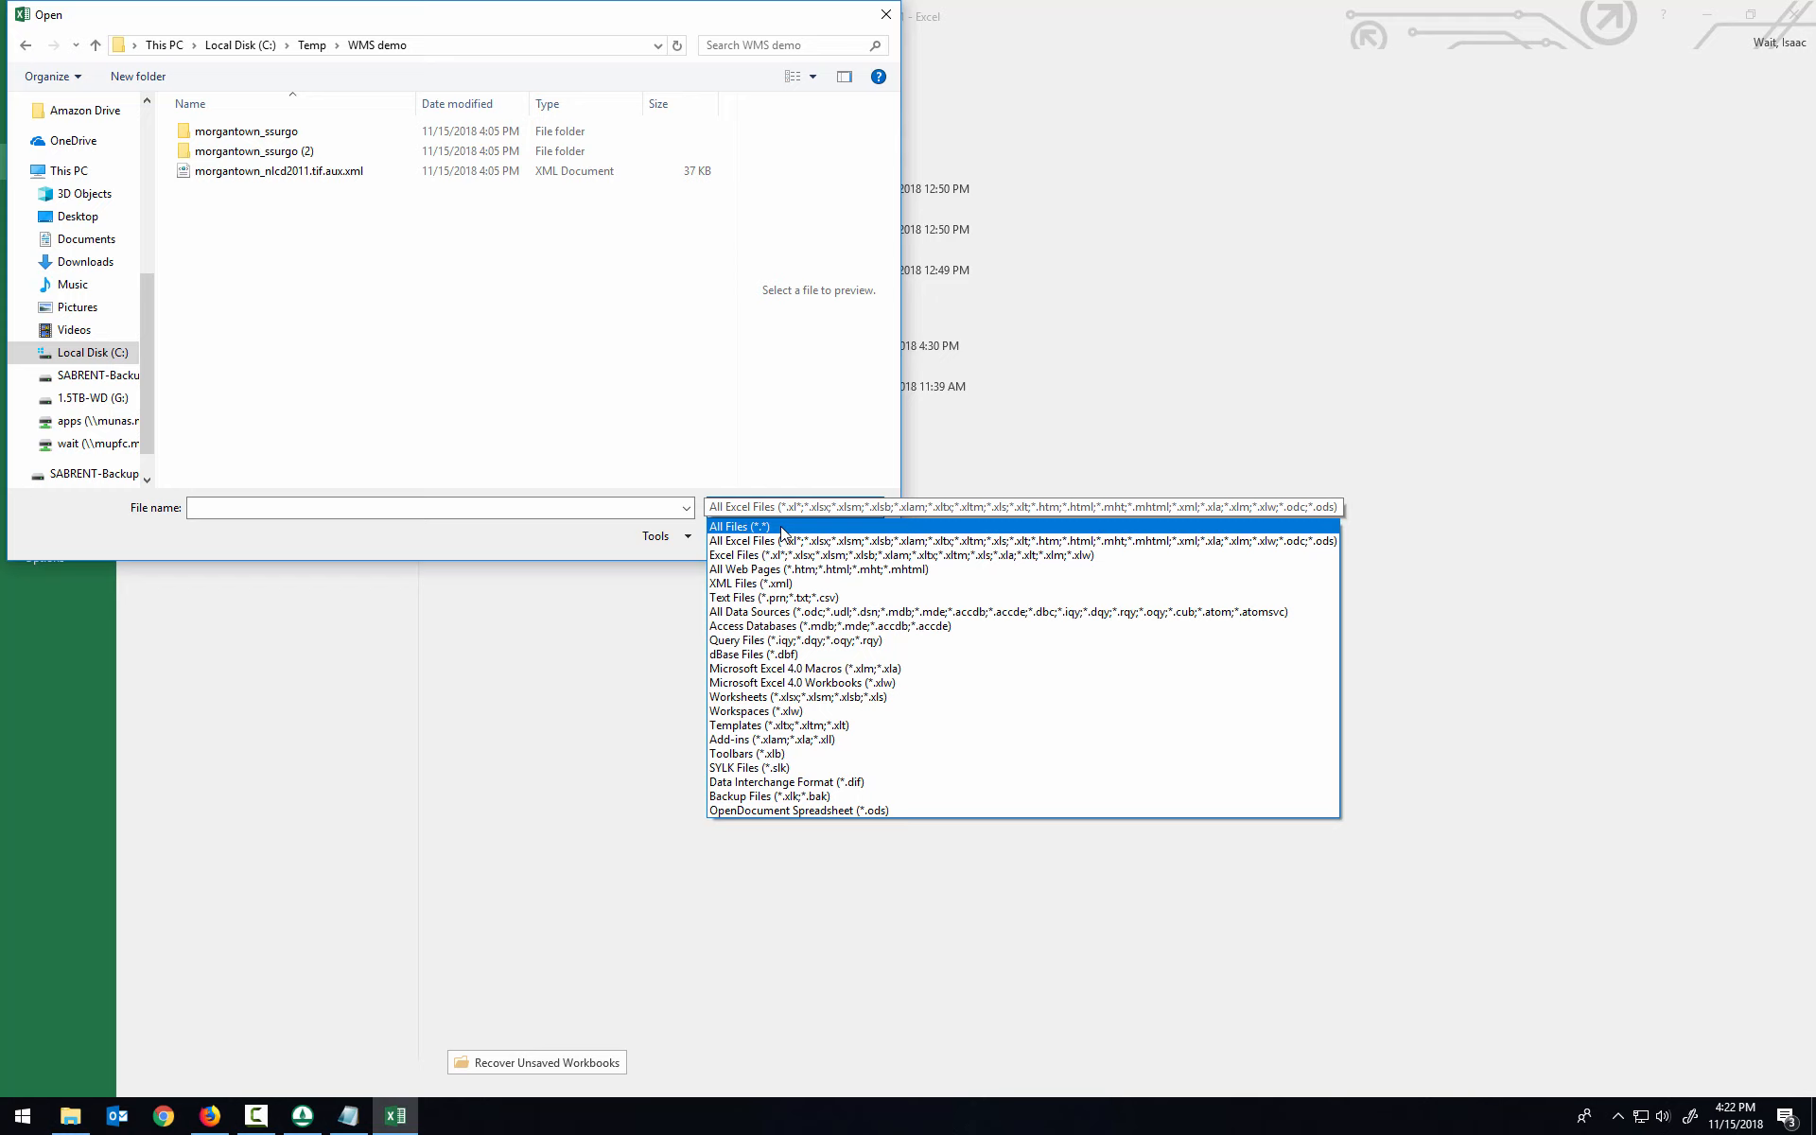
click(814, 599)
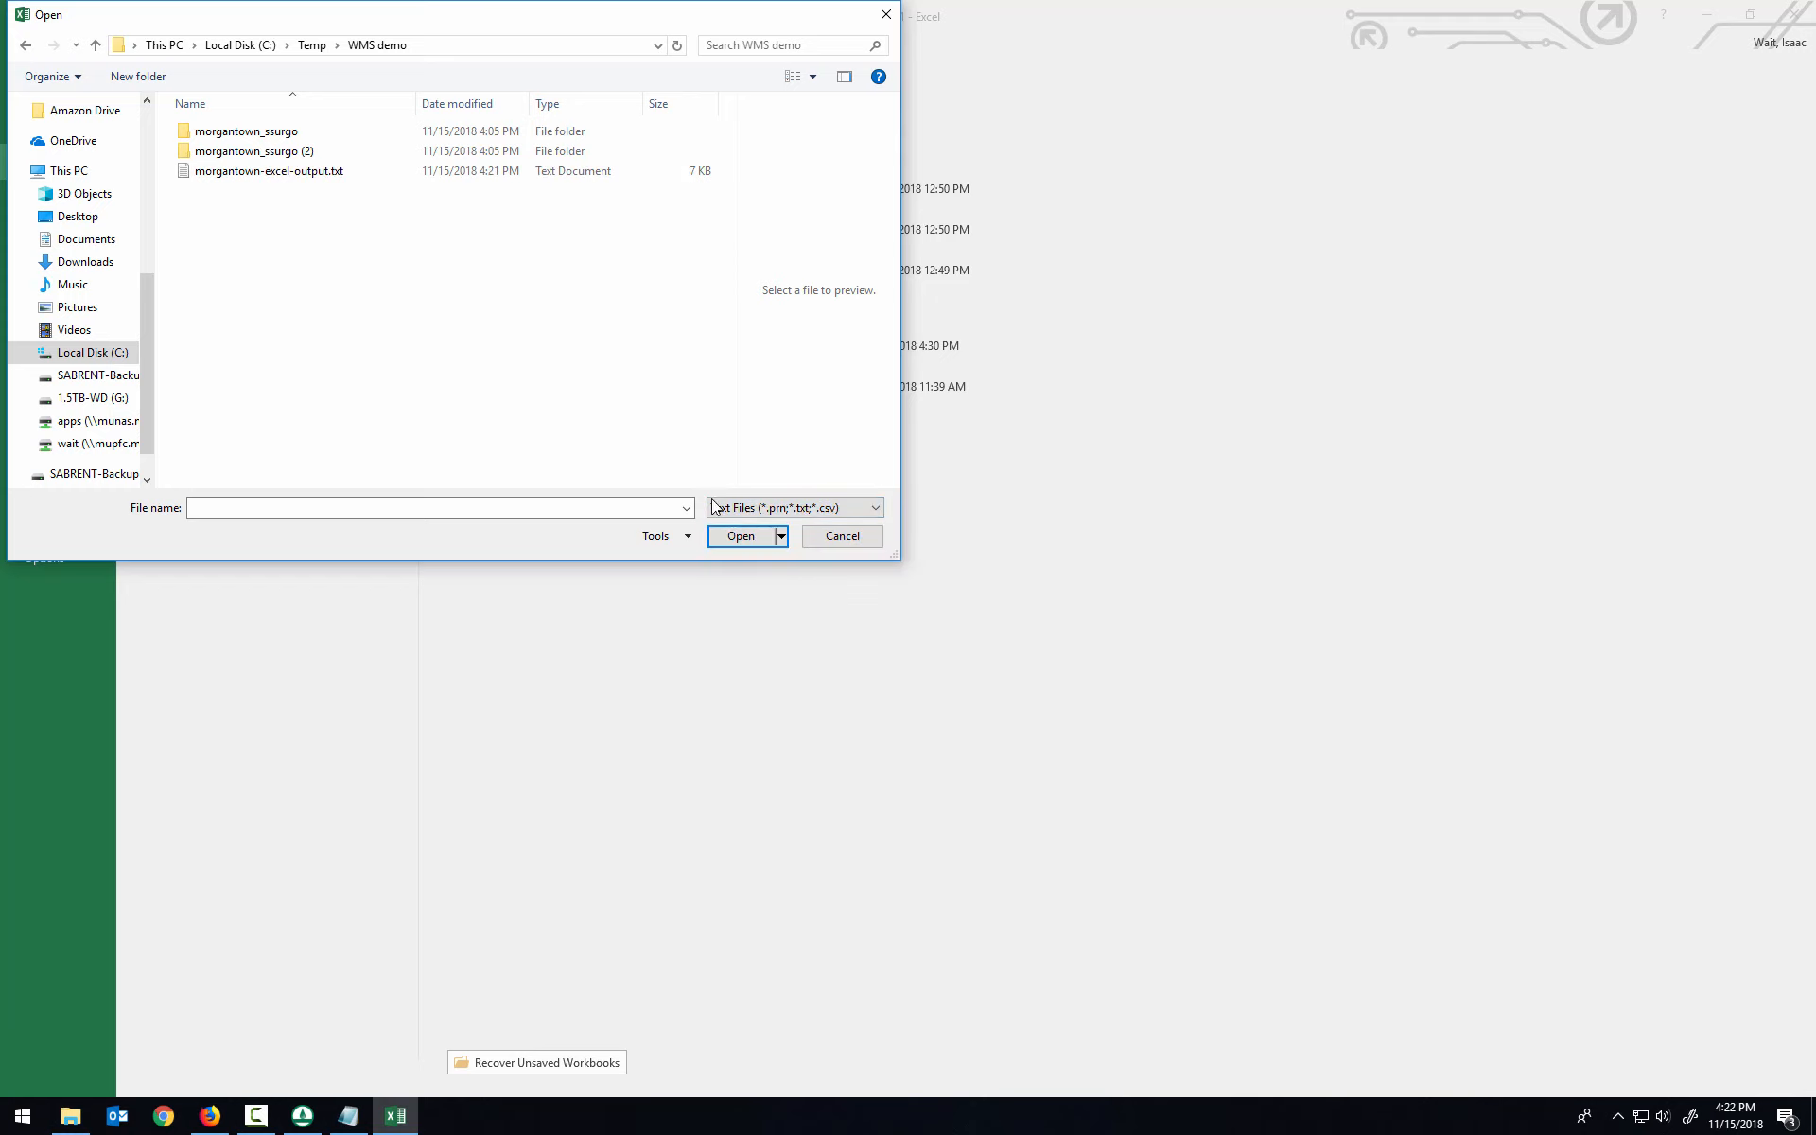
click(275, 171)
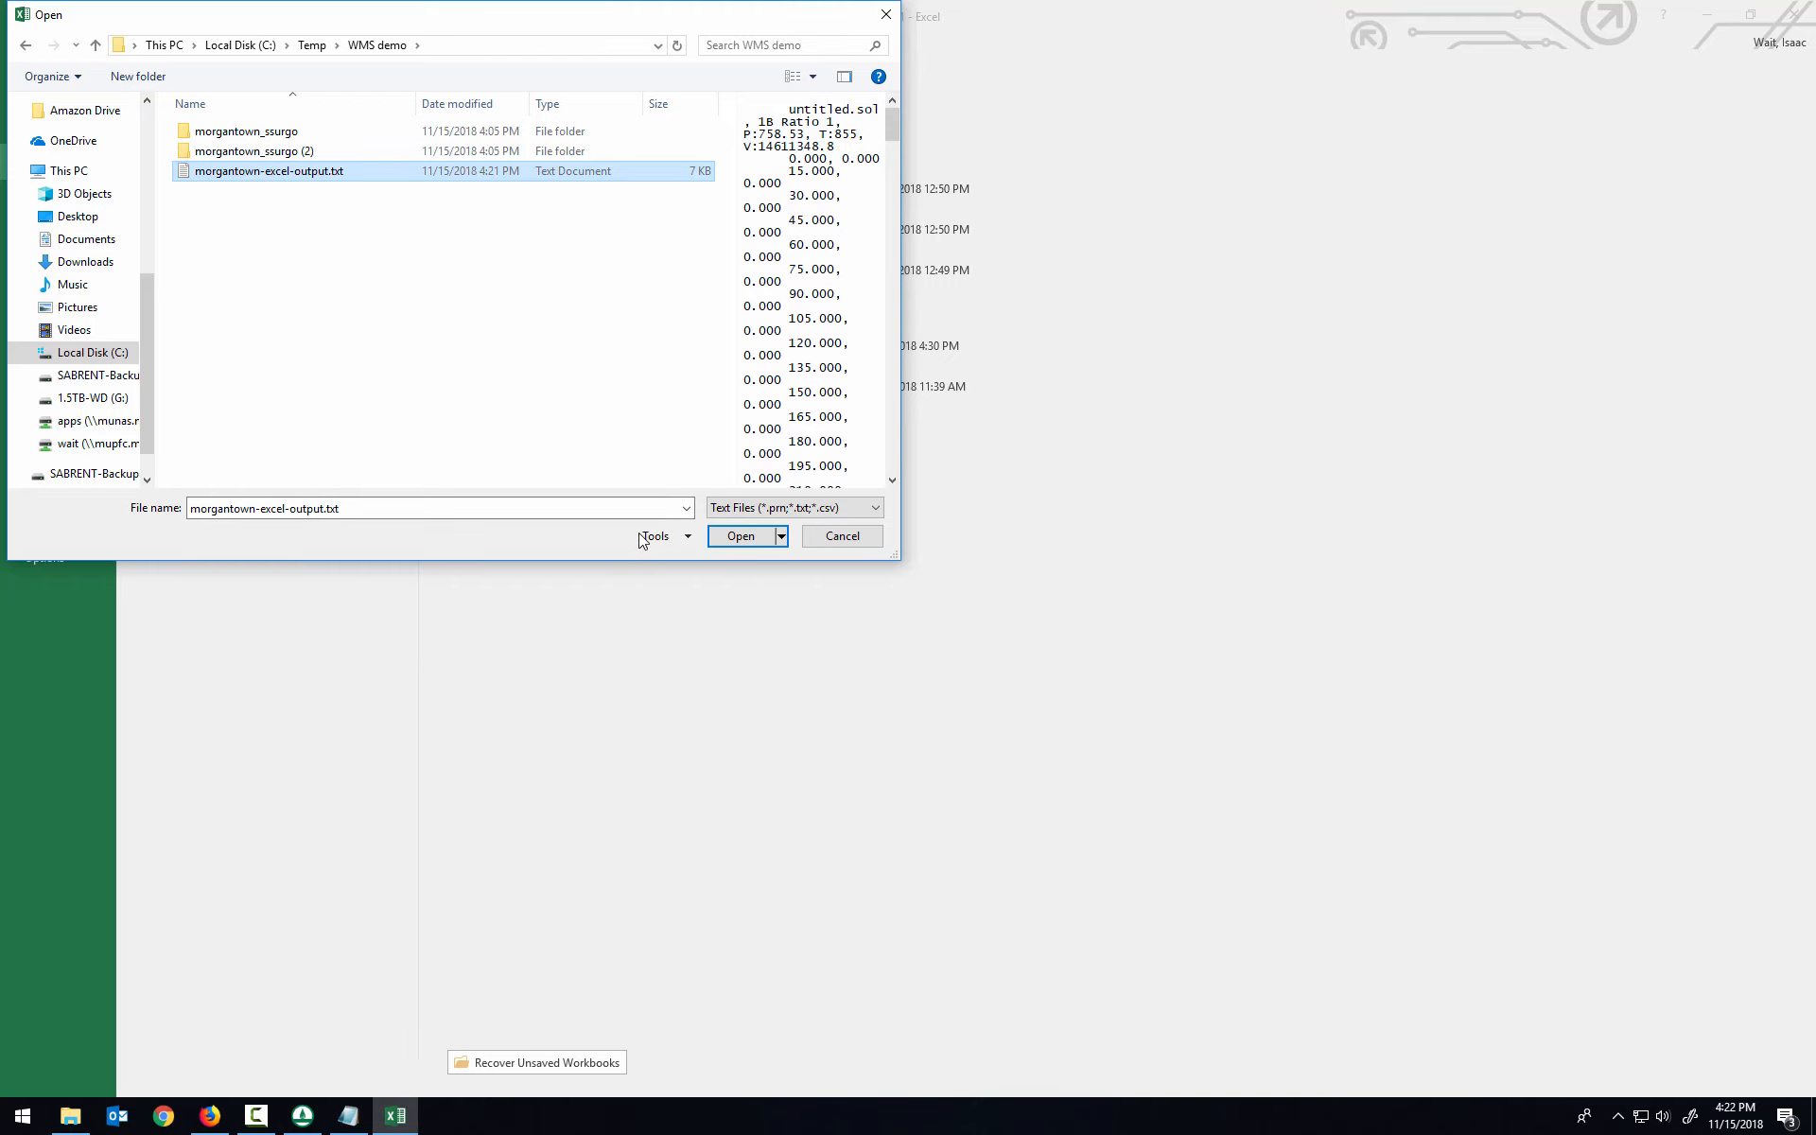
click(738, 536)
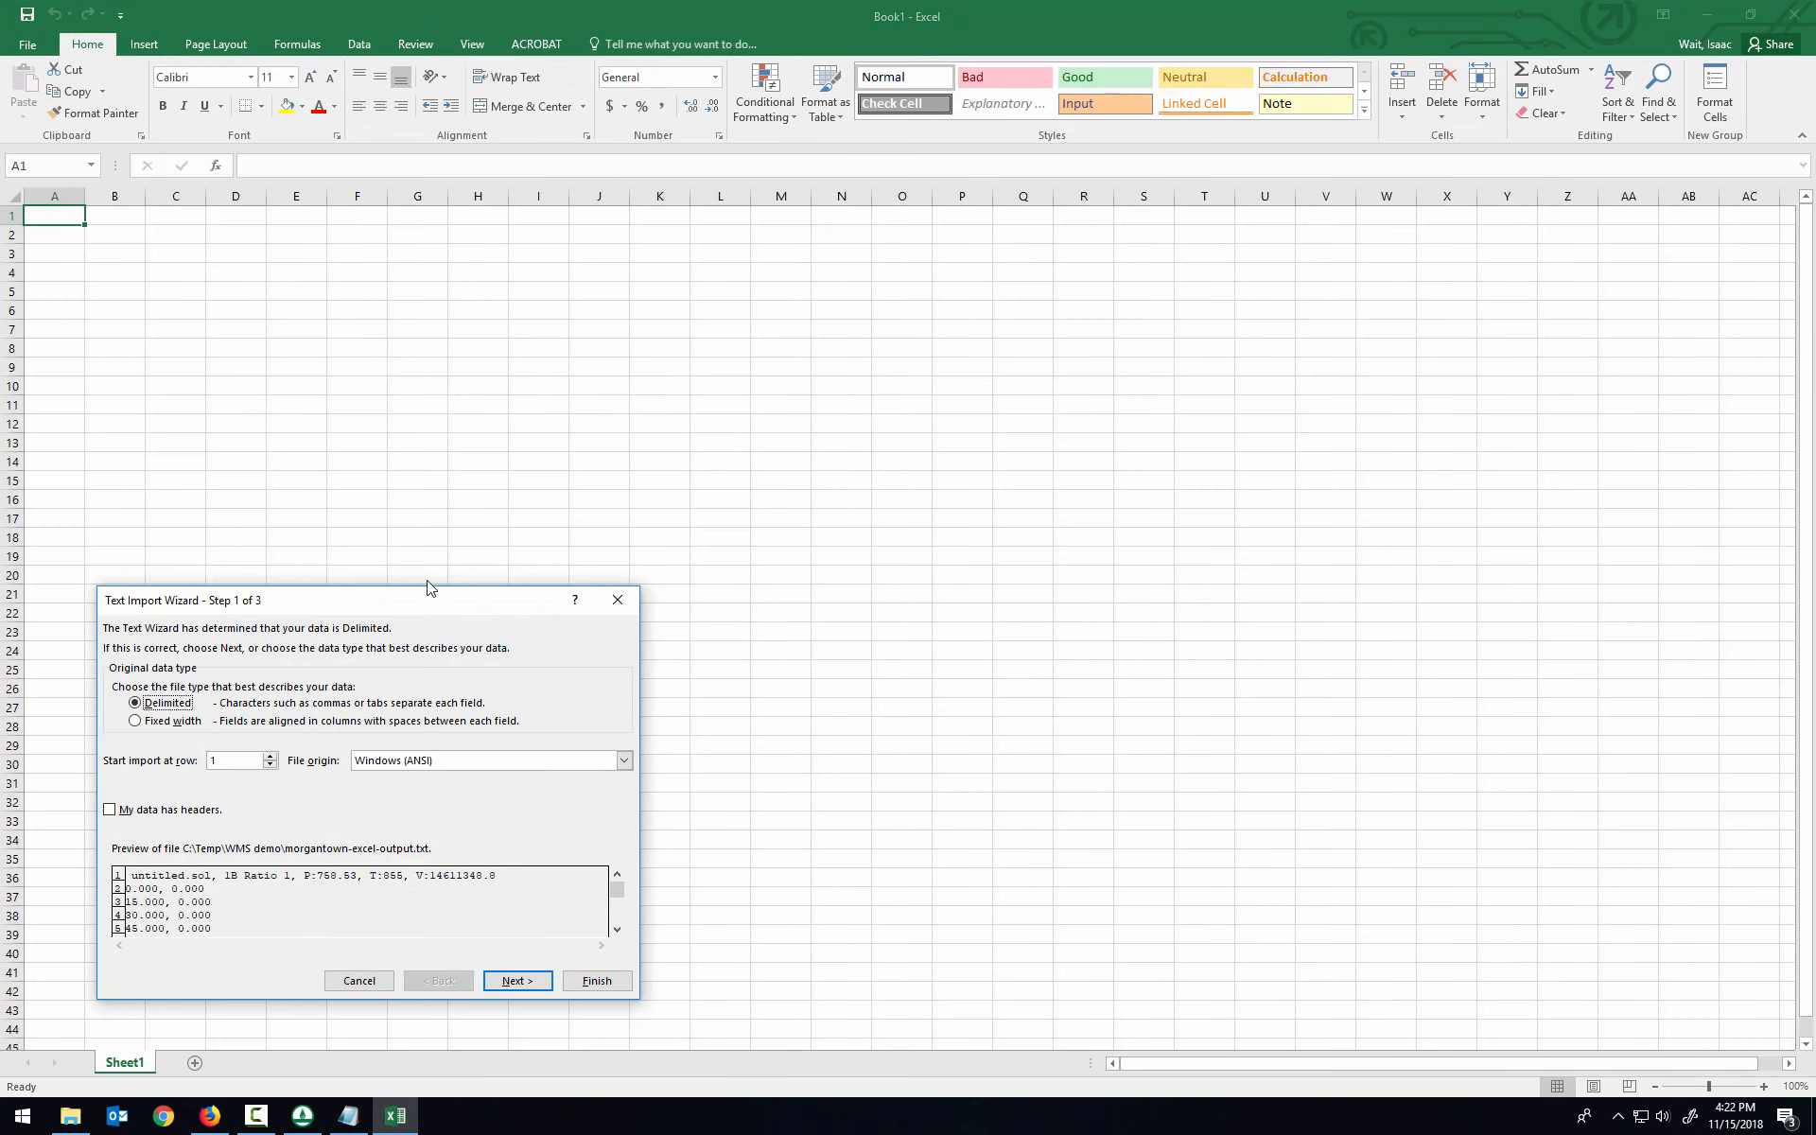
Step: Import the hydrograph text as delimited data, adding Comma to the Tab delimiter so time and flow split into separate columns
drag(410, 613, 768, 329)
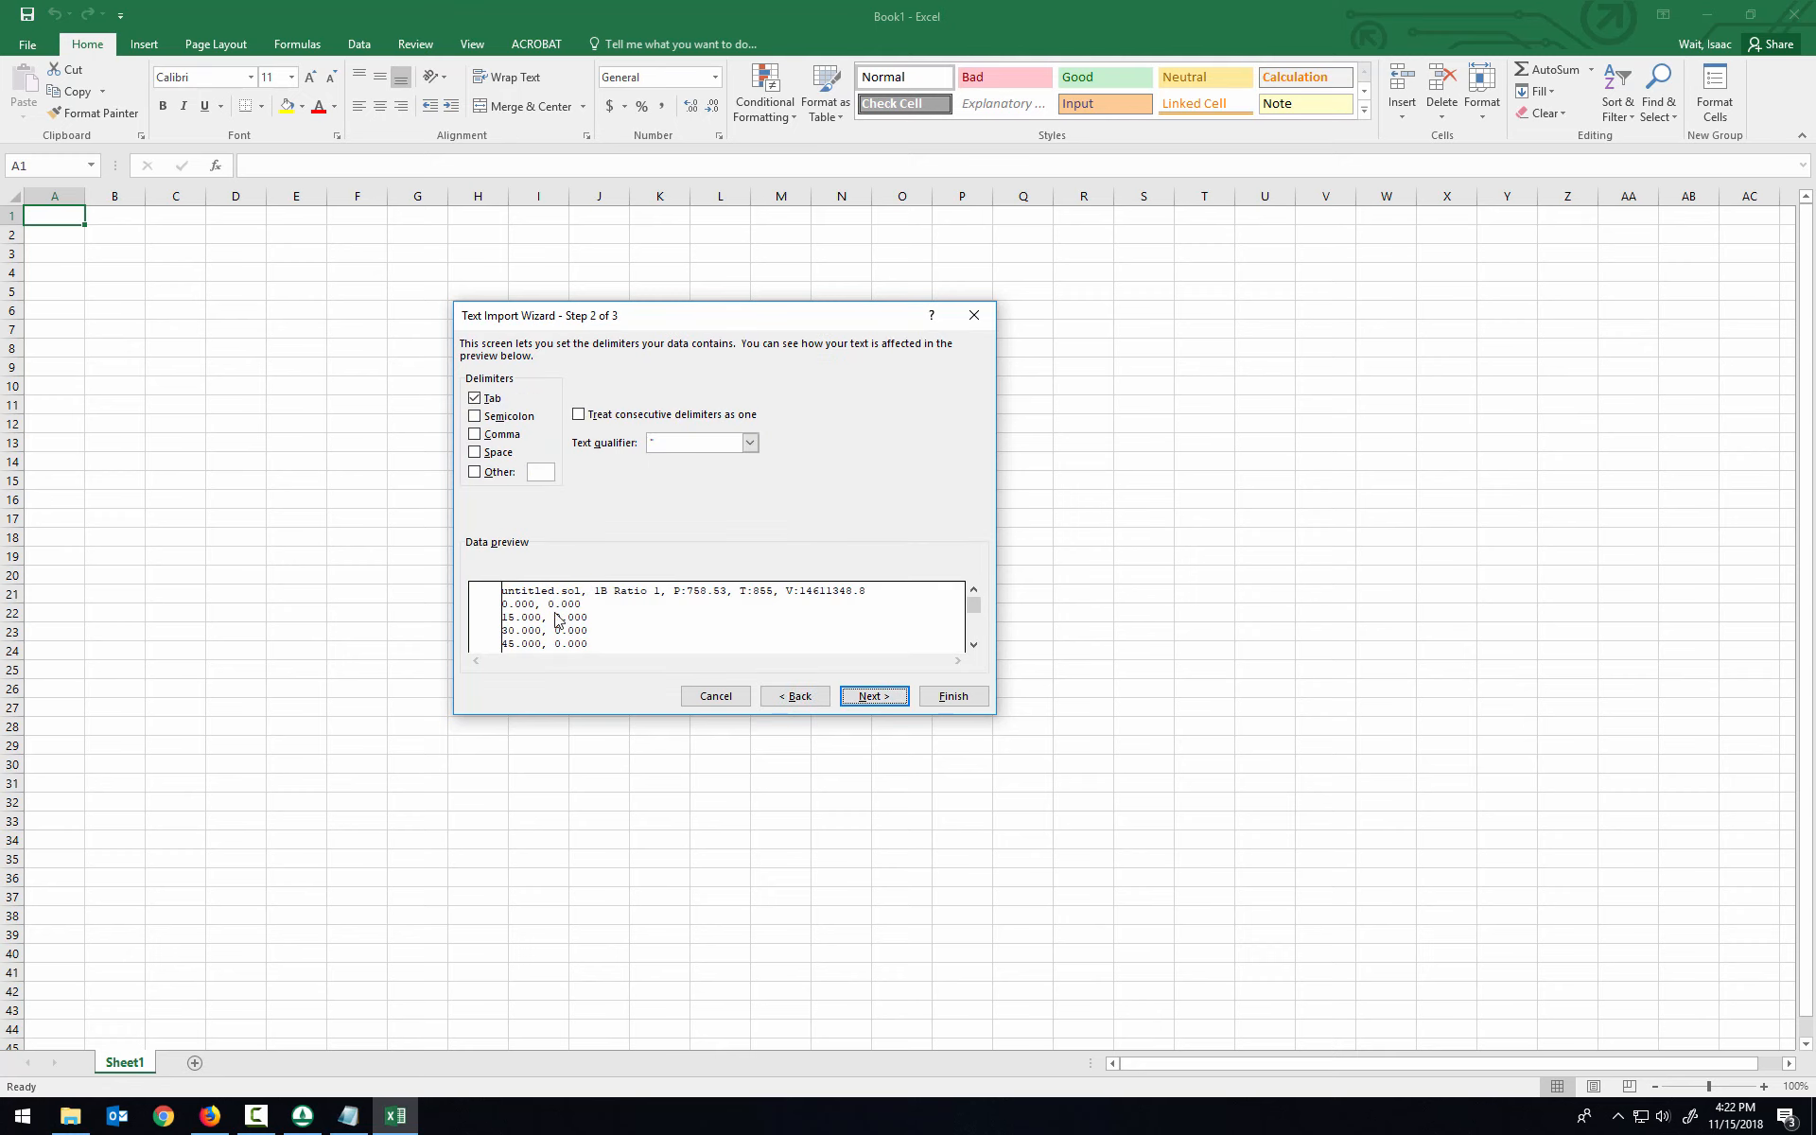
click(475, 435)
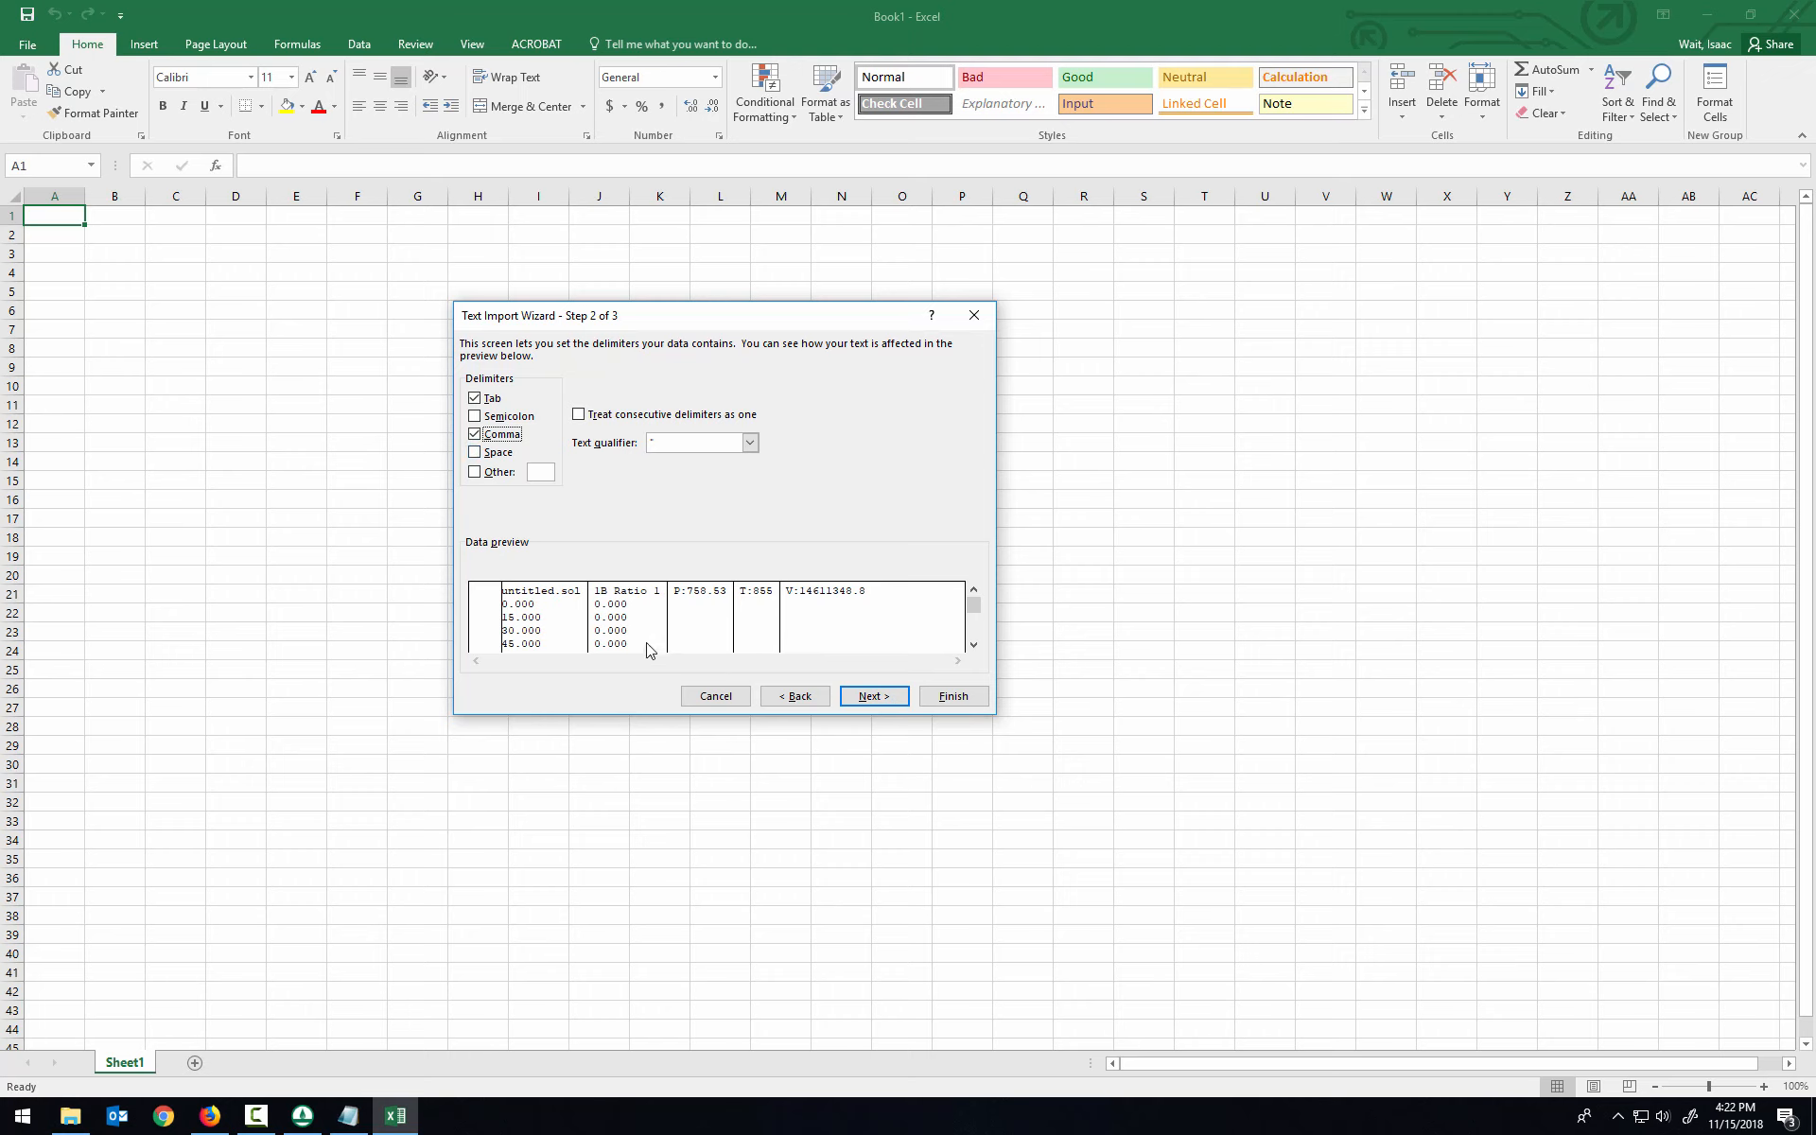
click(478, 436)
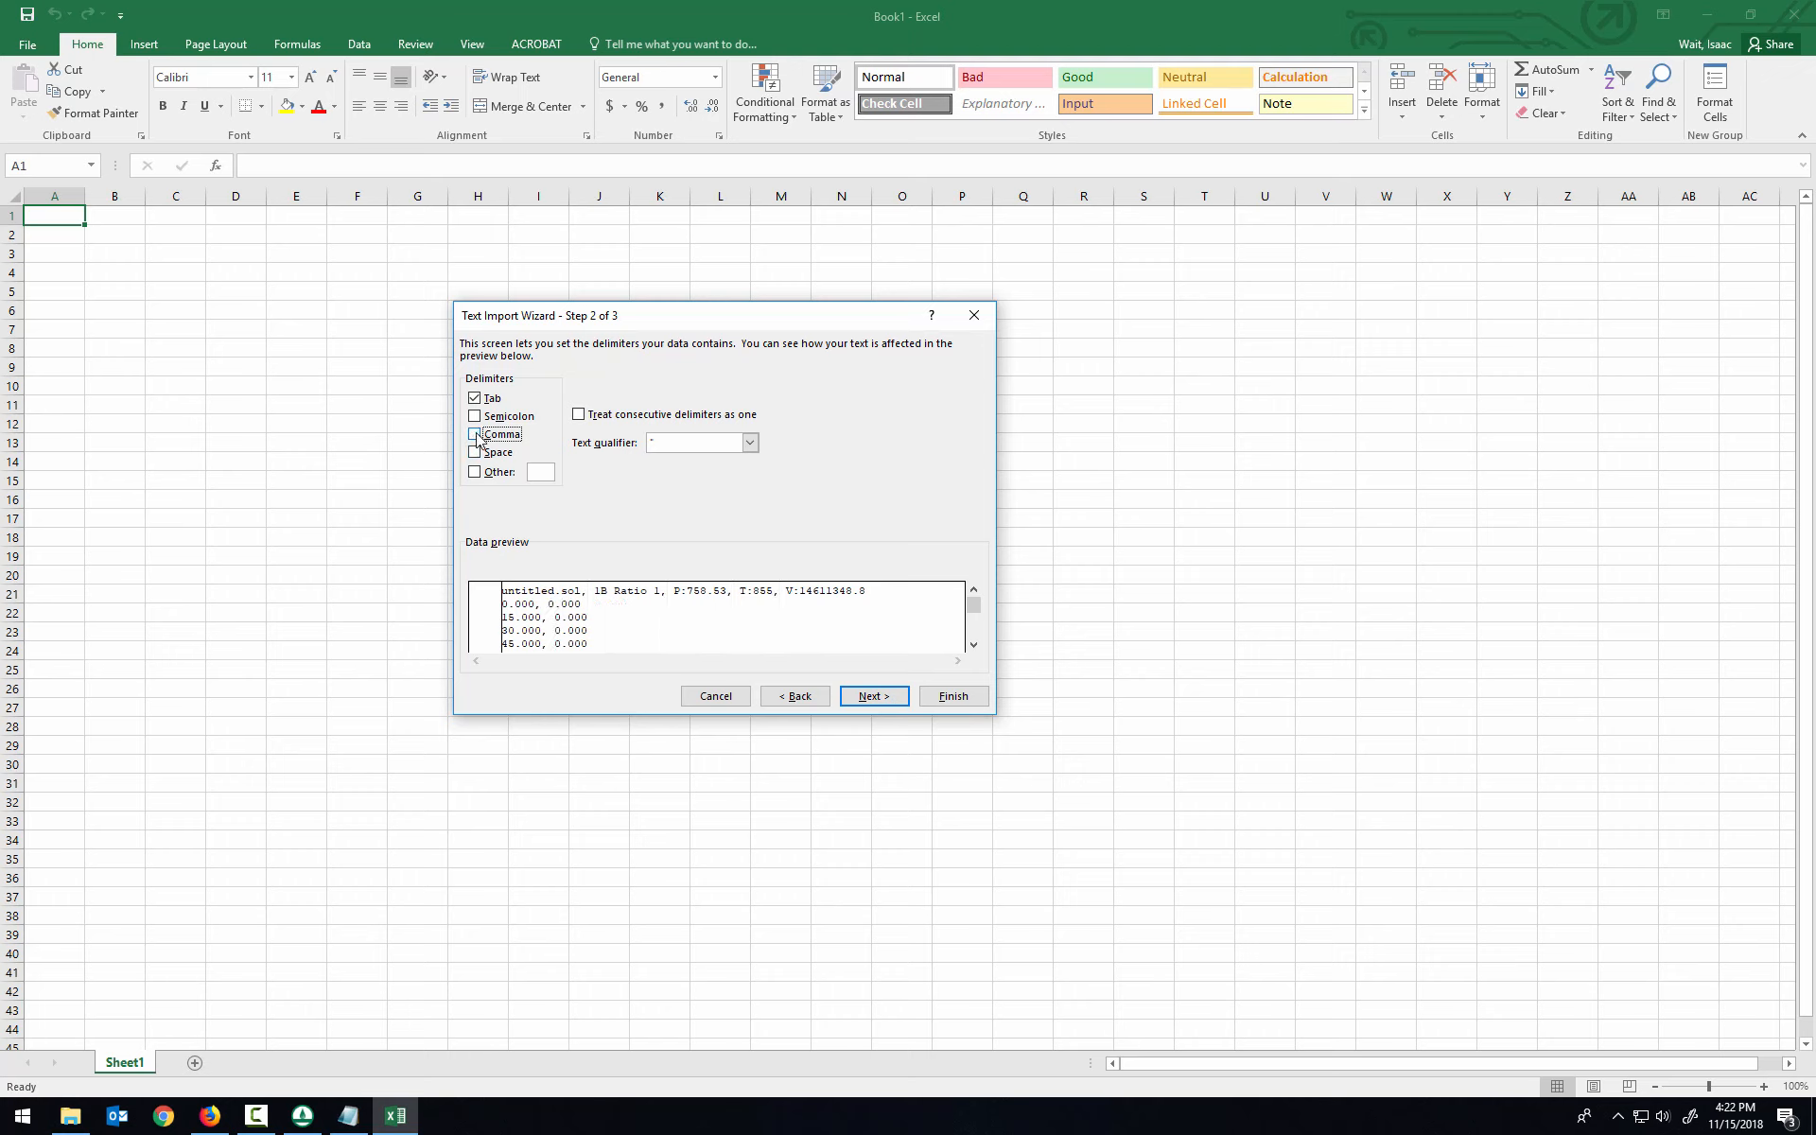
click(477, 436)
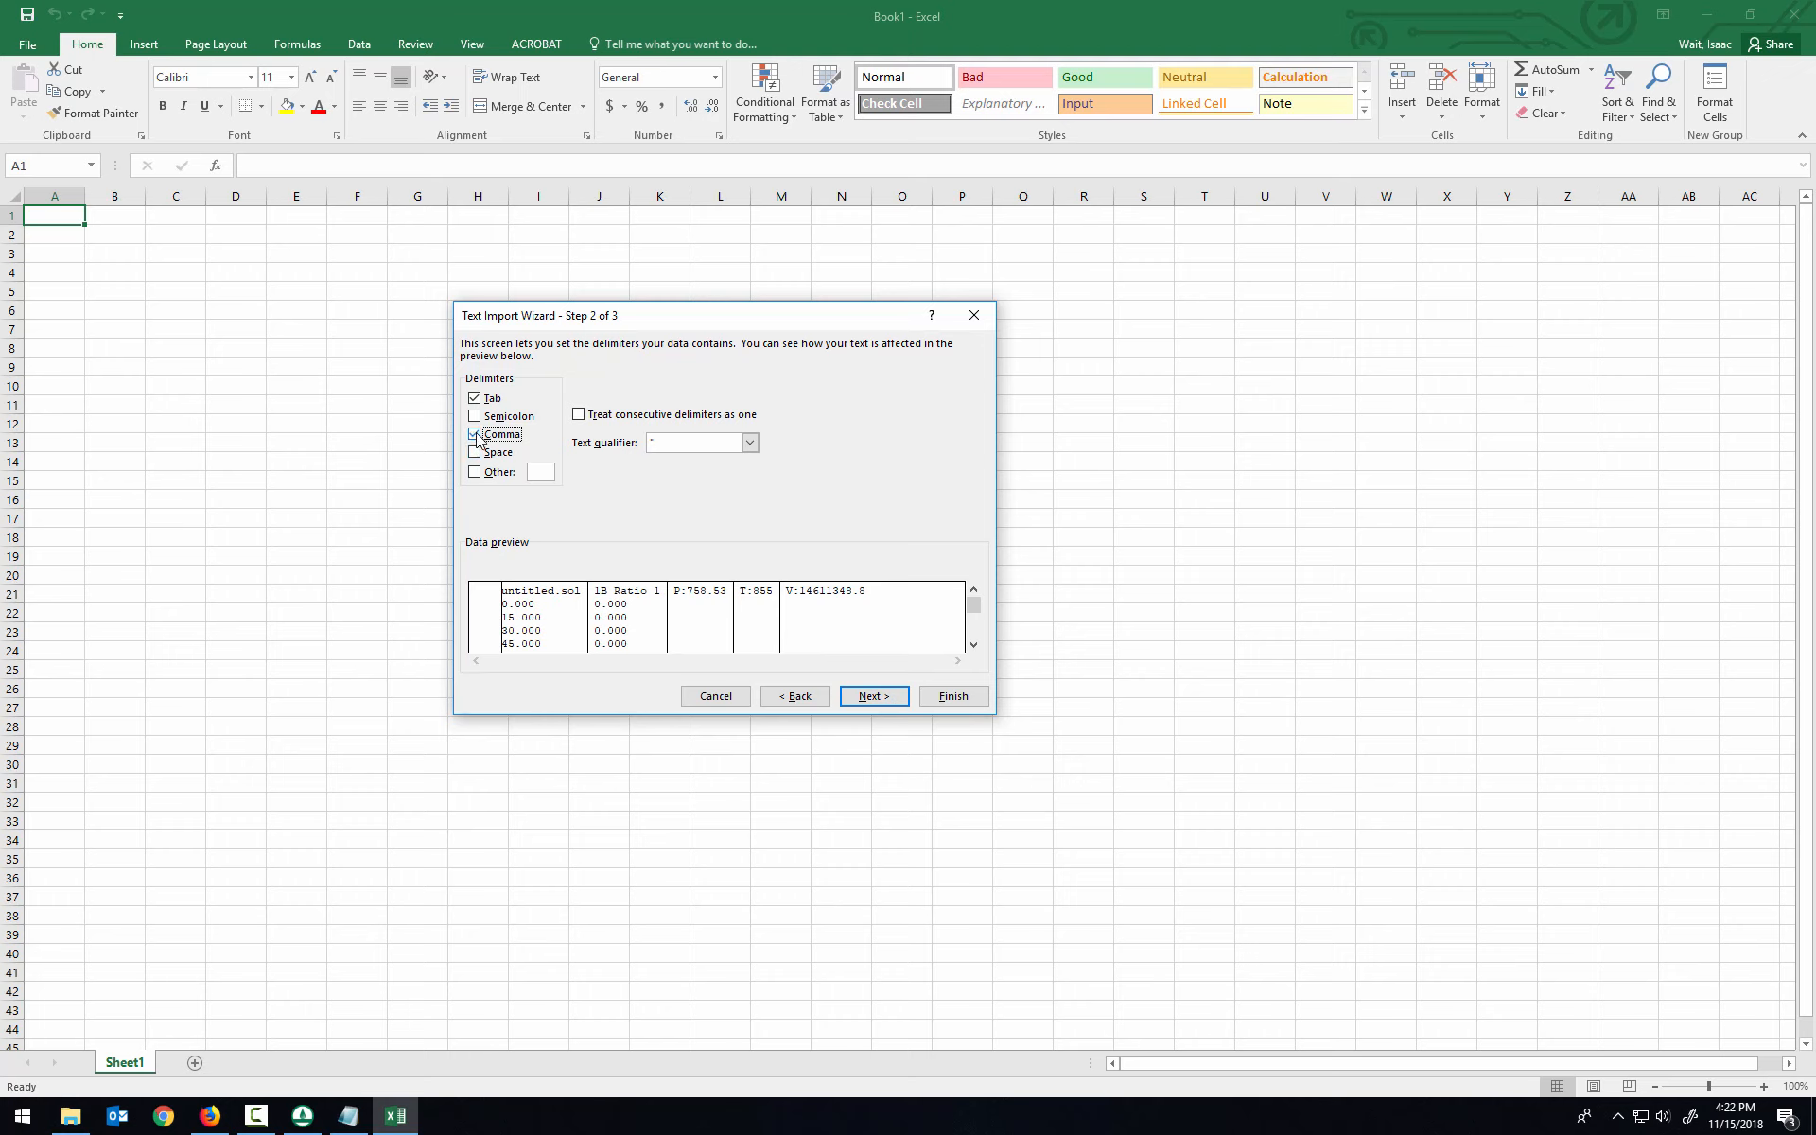
click(885, 696)
click(951, 696)
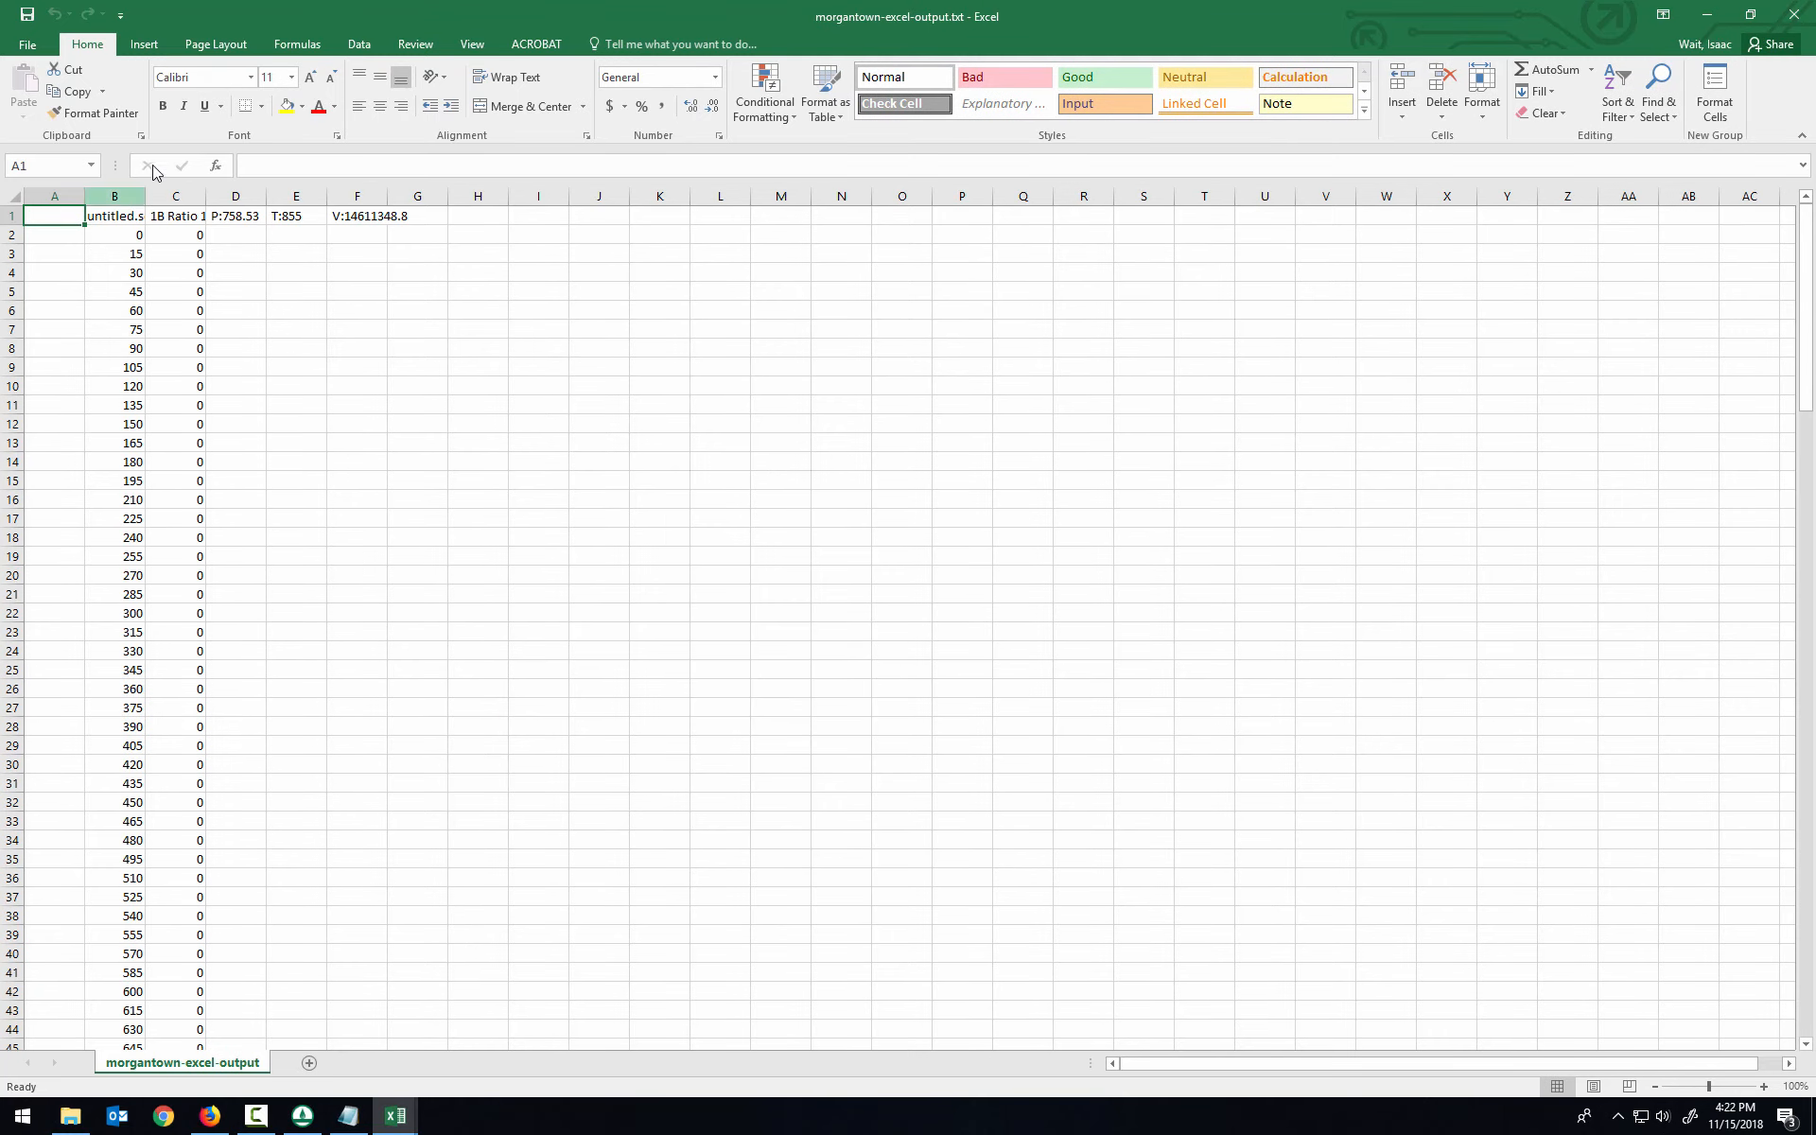